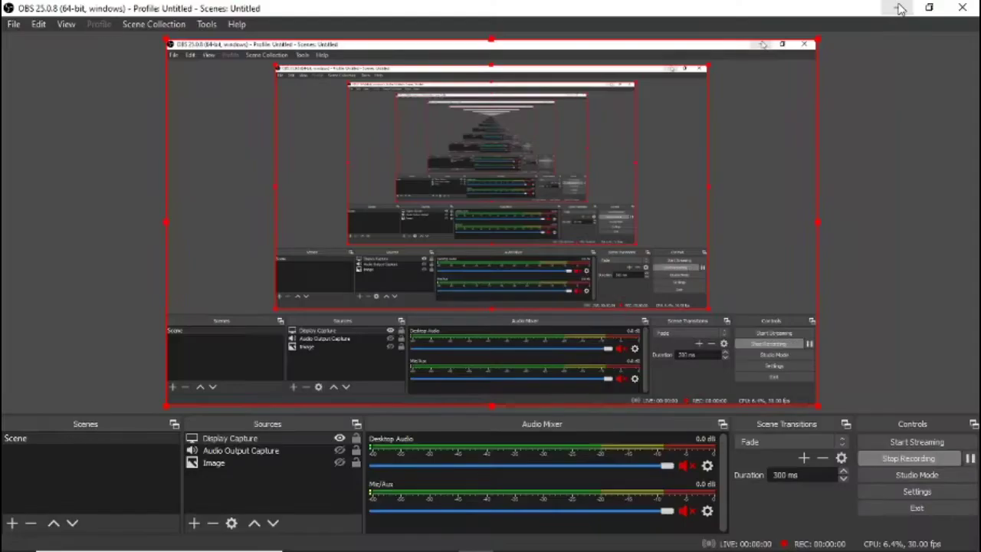
# - Bring the Illustrator window showing the Killua reference in Untitled-4 to the front
pyautogui.click(901, 8)
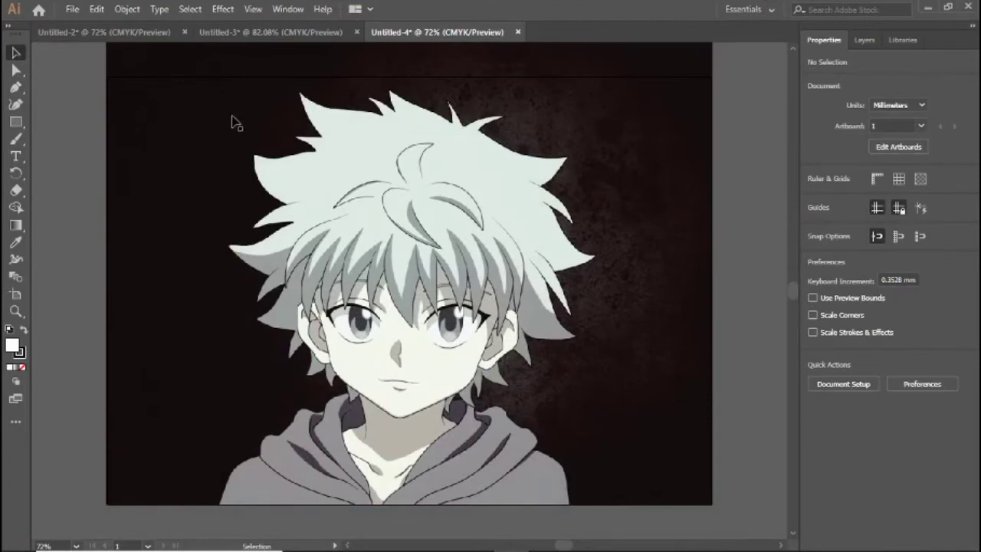
# - Switch to the Pen tool with Fill set to None and a chosen stroke weight
pyautogui.press('p')
pyautogui.click(814, 199)
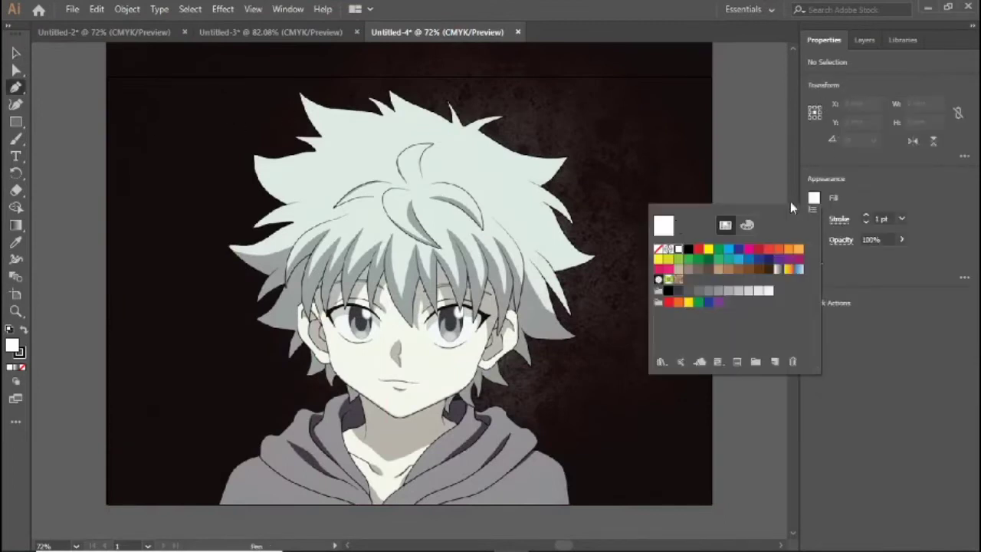
pyautogui.click(814, 236)
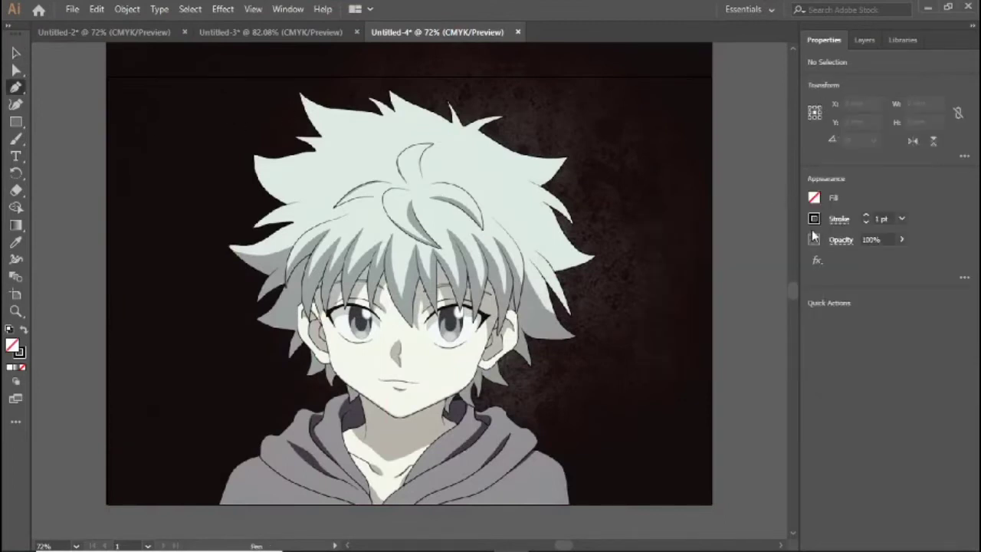
pyautogui.click(901, 220)
pyautogui.click(909, 256)
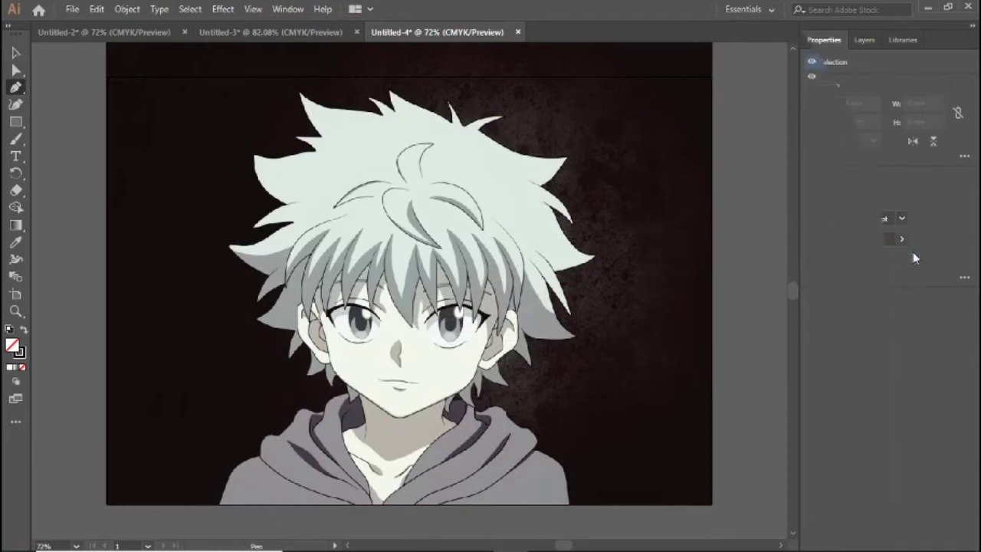
# - Show the Layers panel, zoom to 100%, and place the first point on the left hair tip
pyautogui.click(865, 39)
pyautogui.hotkey('ctrl', '1')
pyautogui.click(297, 115)
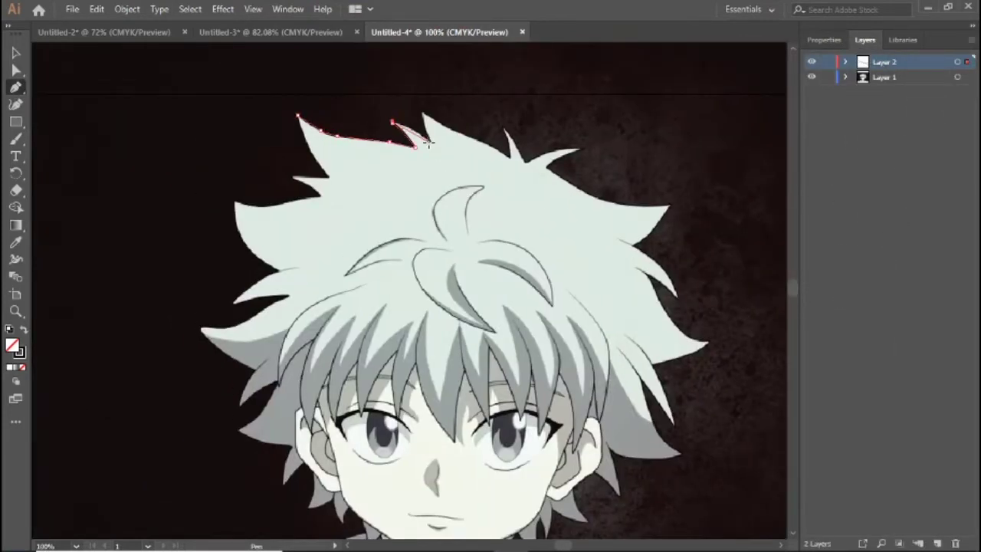
# - Trace the hair outline across the top spikes and down the right edge to the lower tip
pyautogui.moveTo(421, 113); pyautogui.dragTo(445, 127)
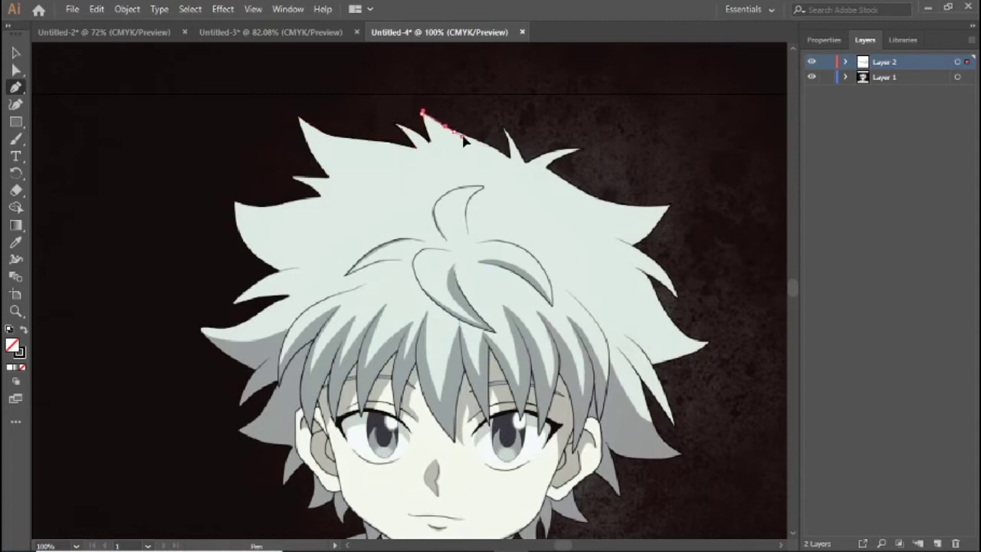
pyautogui.moveTo(508, 157)
pyautogui.mouseDown()
pyautogui.moveTo(491, 109)
pyautogui.moveTo(532, 175)
pyautogui.mouseUp()
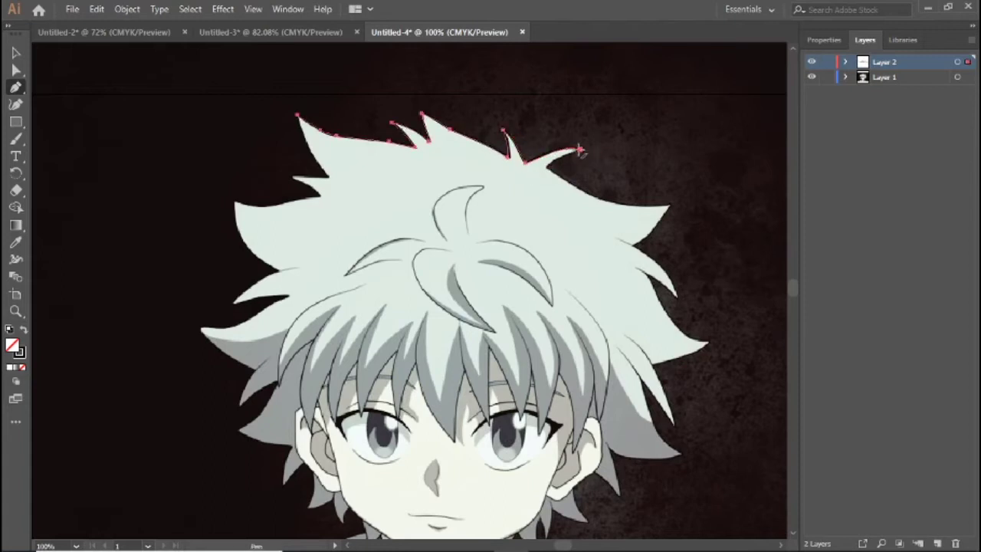
pyautogui.moveTo(581, 149); pyautogui.dragTo(537, 181)
pyautogui.moveTo(606, 203); pyautogui.dragTo(618, 210)
pyautogui.click(667, 207)
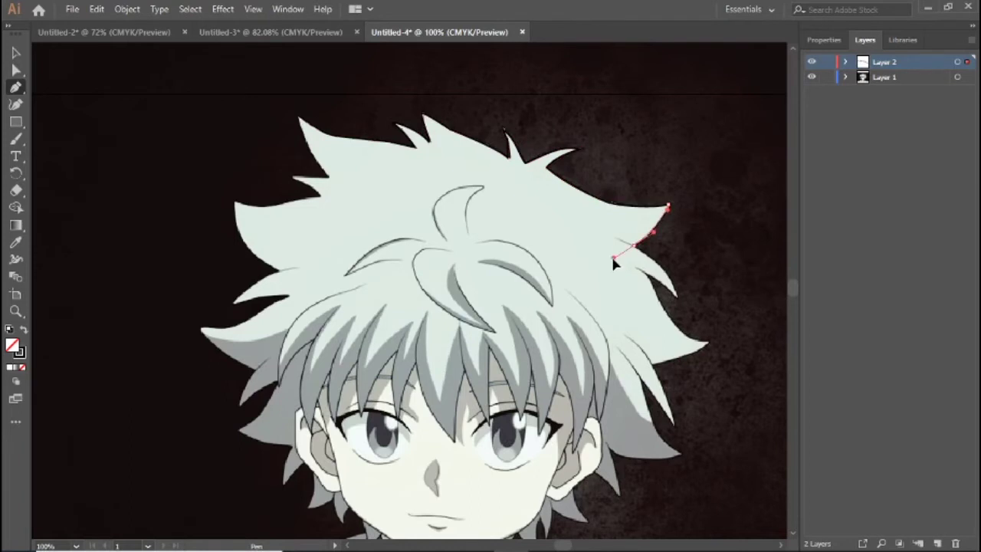
pyautogui.click(635, 245)
pyautogui.moveTo(678, 289); pyautogui.dragTo(679, 312)
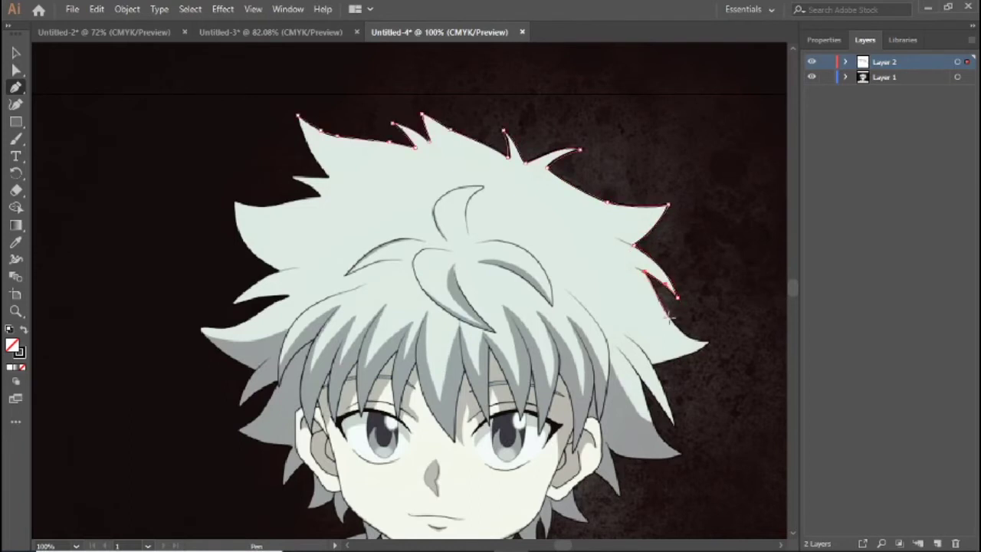
pyautogui.moveTo(706, 345); pyautogui.dragTo(652, 369)
pyautogui.click(650, 365)
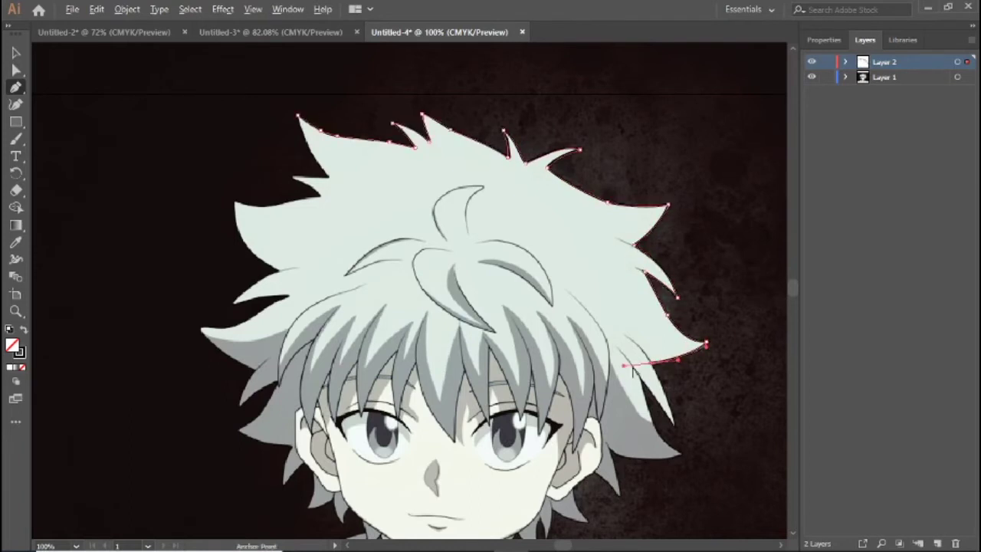
# - At a closer zoom, add separate lines along the right side hair strands
pyautogui.hotkey('ctrl', '=')
pyautogui.click(633, 258)
pyautogui.click(719, 397)
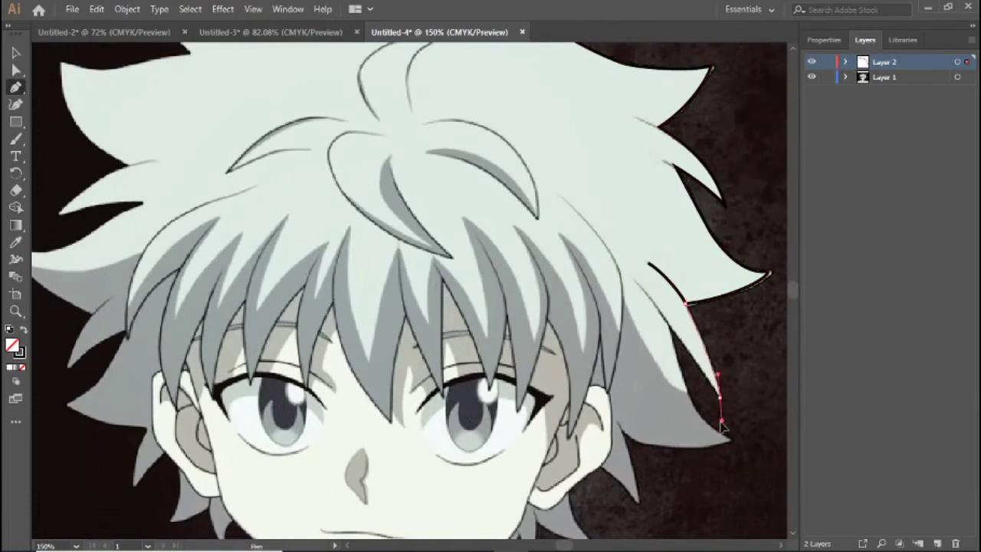
pyautogui.moveTo(627, 280); pyautogui.dragTo(647, 289)
pyautogui.click(670, 328)
pyautogui.click(712, 426)
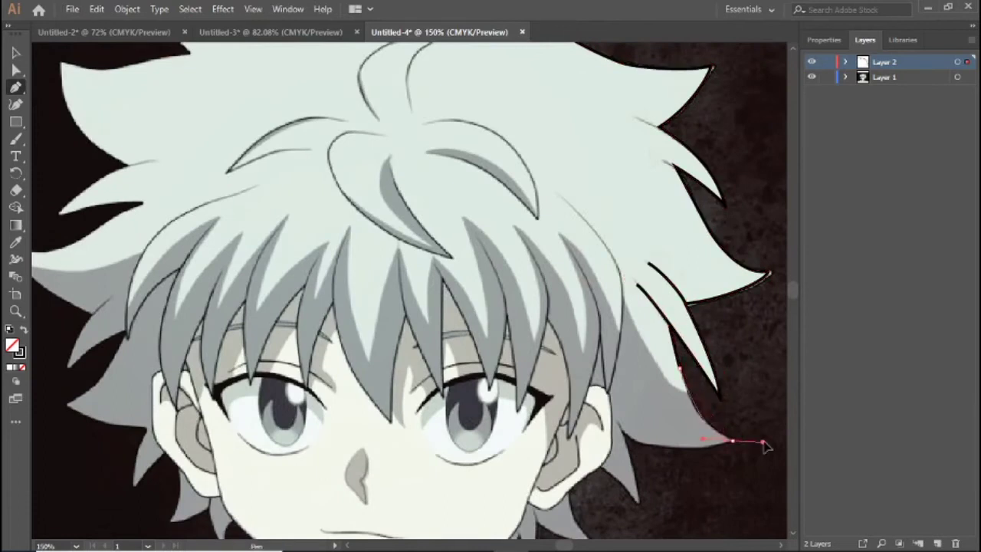
# - Trace the hair beside and below the ear down toward the neck
pyautogui.click(618, 423)
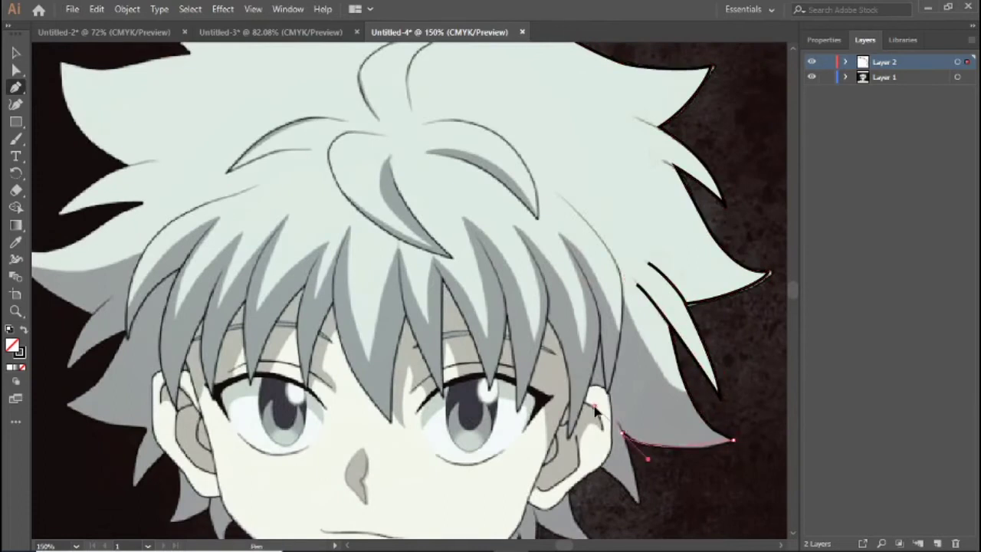
pyautogui.click(639, 502)
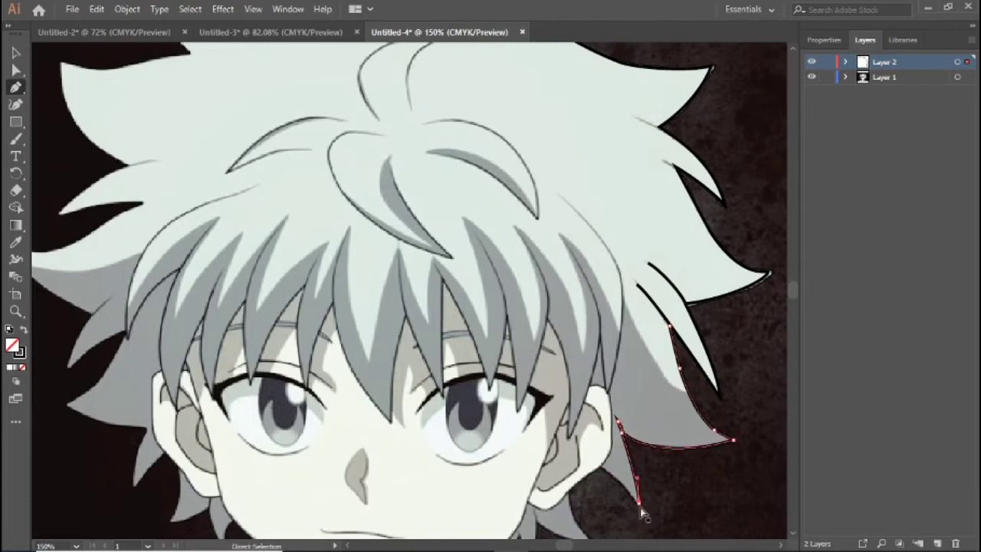
pyautogui.click(586, 459)
pyautogui.moveTo(586, 459); pyautogui.dragTo(647, 306)
pyautogui.click(673, 398)
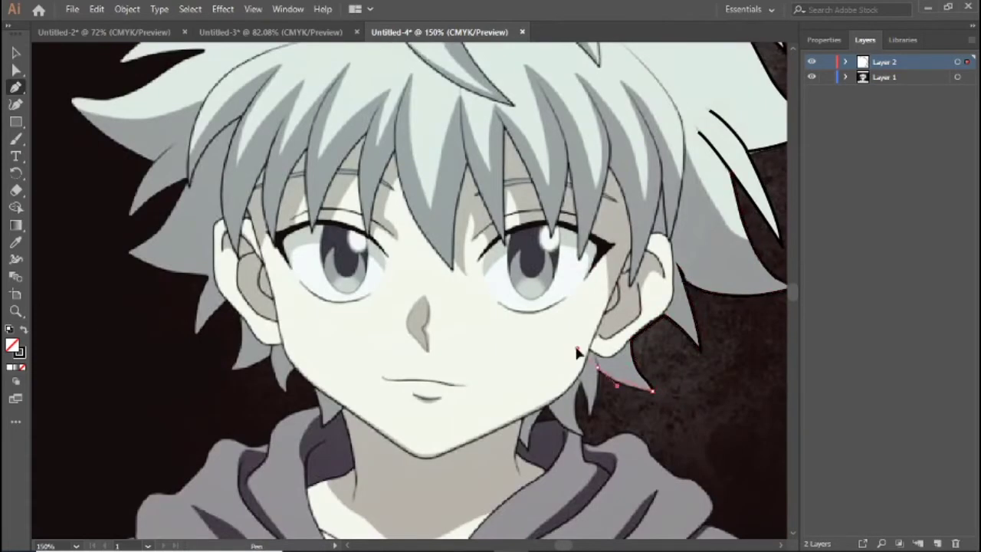
# - Draw the curved neck outline matching the reference
pyautogui.click(584, 387)
pyautogui.click(592, 418)
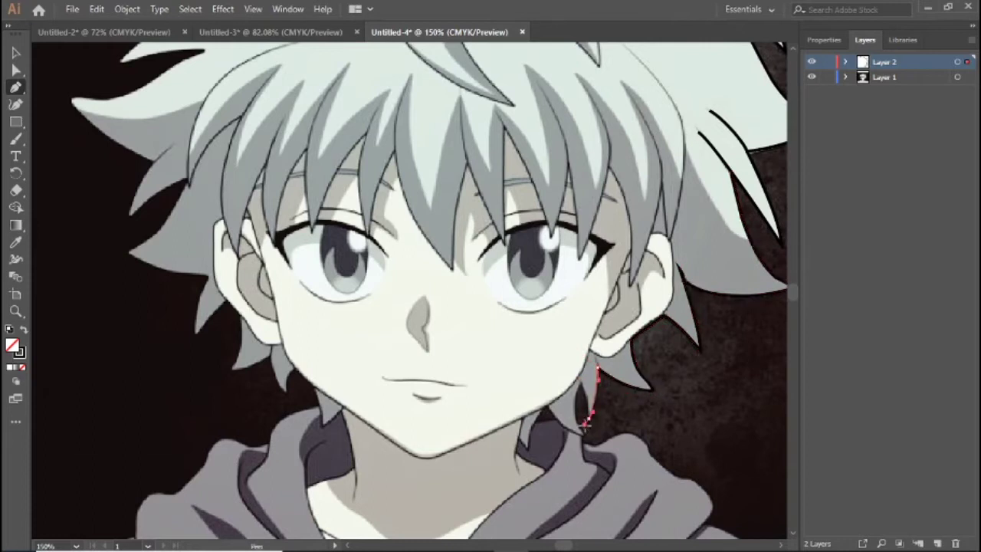
pyautogui.moveTo(578, 381); pyautogui.dragTo(575, 379)
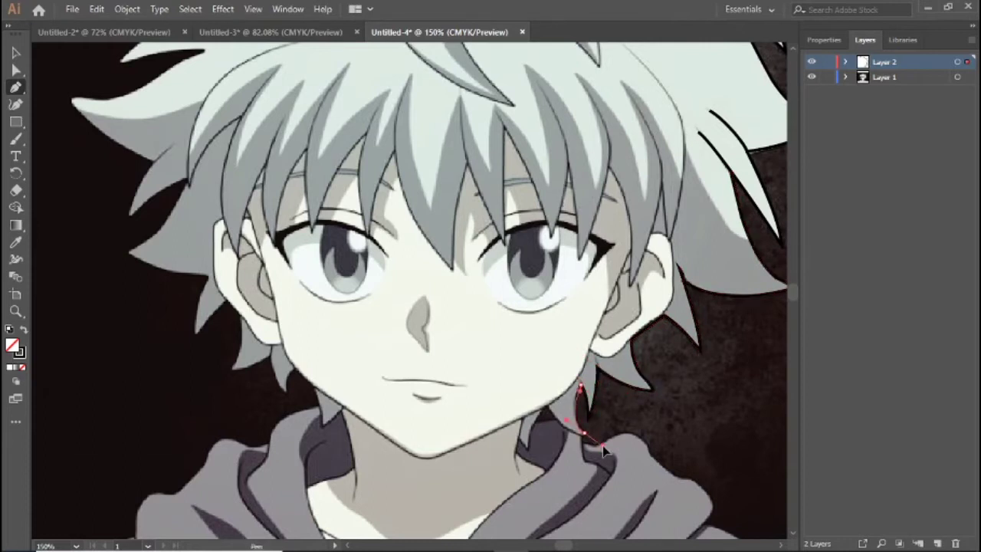
pyautogui.click(530, 444)
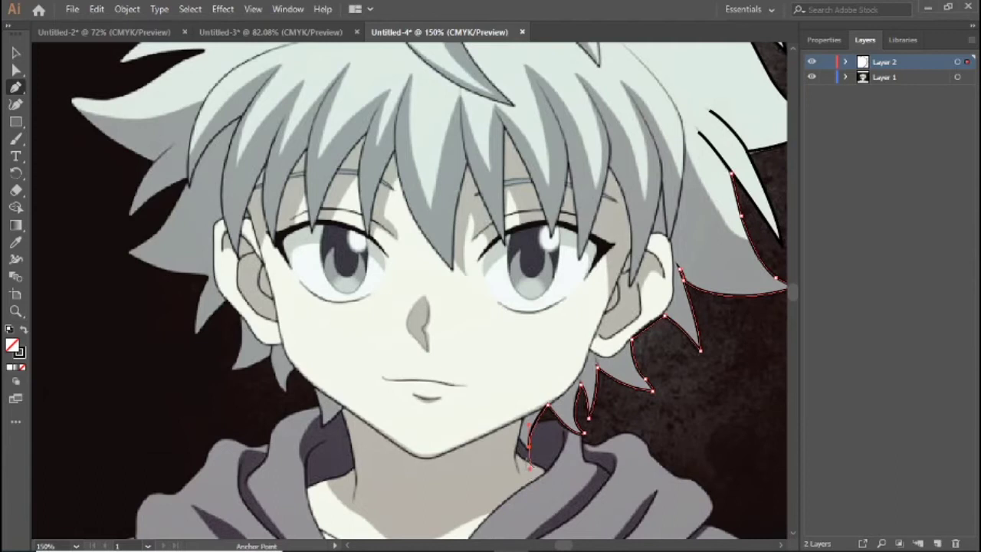
pyautogui.press('Escape')
# - Trace the collar edge up to where it meets the hood
pyautogui.click(518, 438)
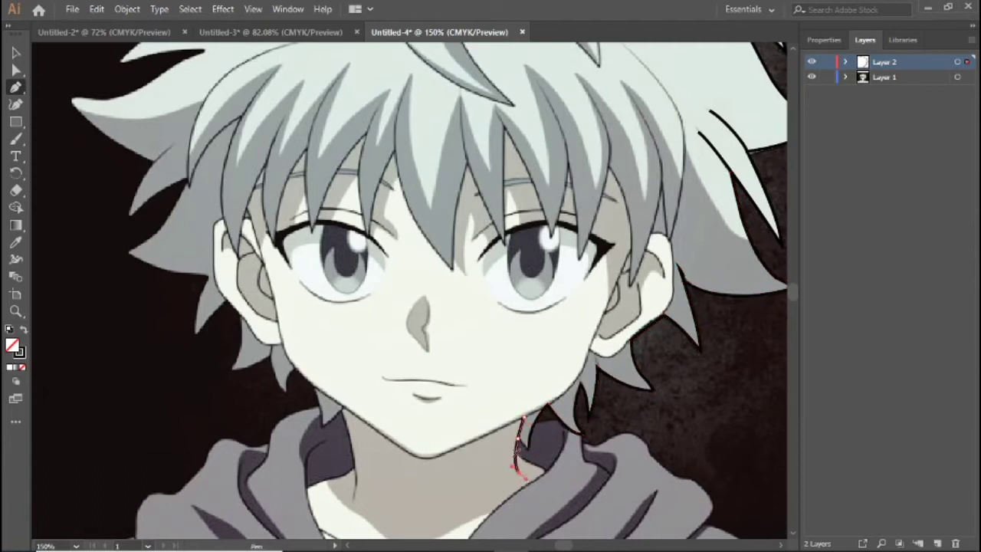
pyautogui.click(578, 414)
pyautogui.click(596, 446)
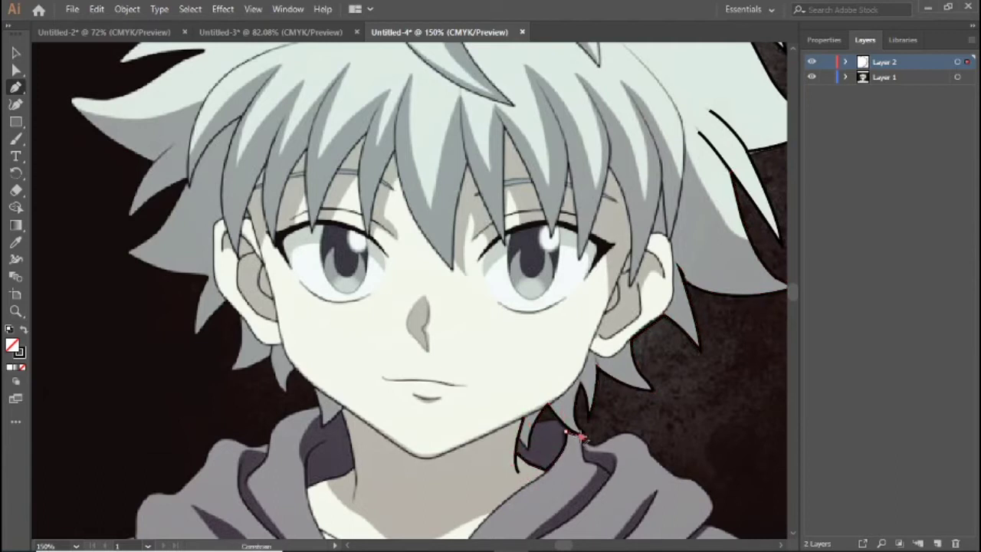
pyautogui.click(624, 426)
pyautogui.click(646, 443)
pyautogui.click(653, 460)
pyautogui.click(679, 476)
# - Continue the line down along the hood edge to the fold and finish it
pyautogui.moveTo(705, 527); pyautogui.dragTo(640, 433)
pyautogui.click(646, 420)
pyautogui.moveTo(598, 468); pyautogui.dragTo(625, 422)
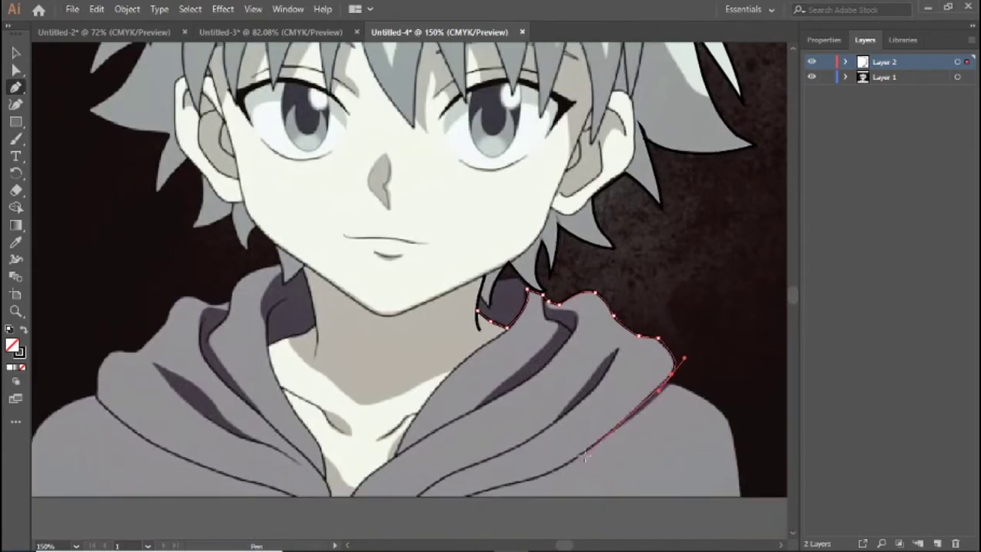
pyautogui.click(579, 458)
pyautogui.click(542, 477)
pyautogui.click(468, 494)
pyautogui.press('Escape')
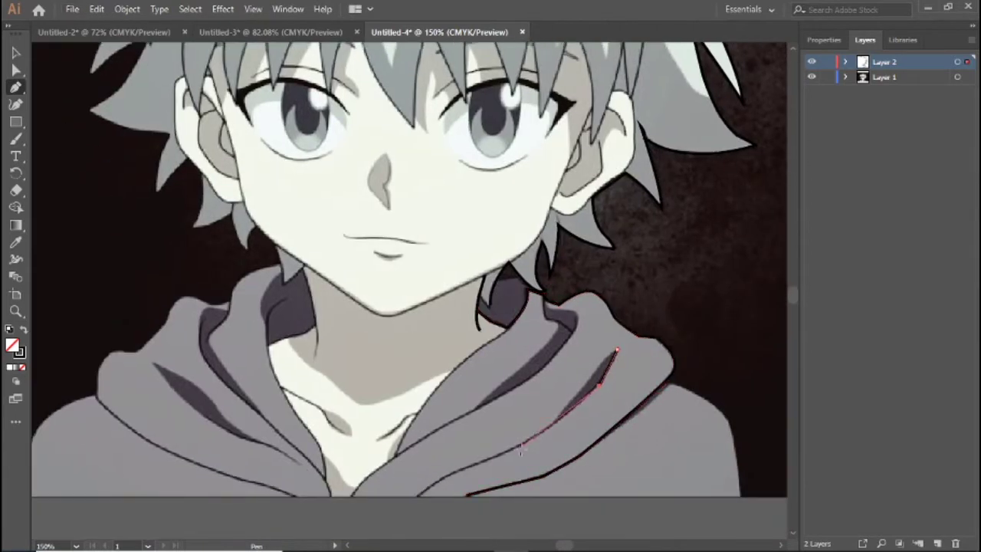
# - Draw the hood fold line down to the artboard edge
pyautogui.click(617, 350)
pyautogui.click(555, 422)
pyautogui.click(456, 472)
pyautogui.click(417, 495)
pyautogui.moveTo(430, 490); pyautogui.dragTo(409, 414)
# - Trace the outer right hood edge down to the artboard edge, then begin an inner hood line
pyautogui.click(650, 302)
pyautogui.click(721, 394)
pyautogui.click(721, 420)
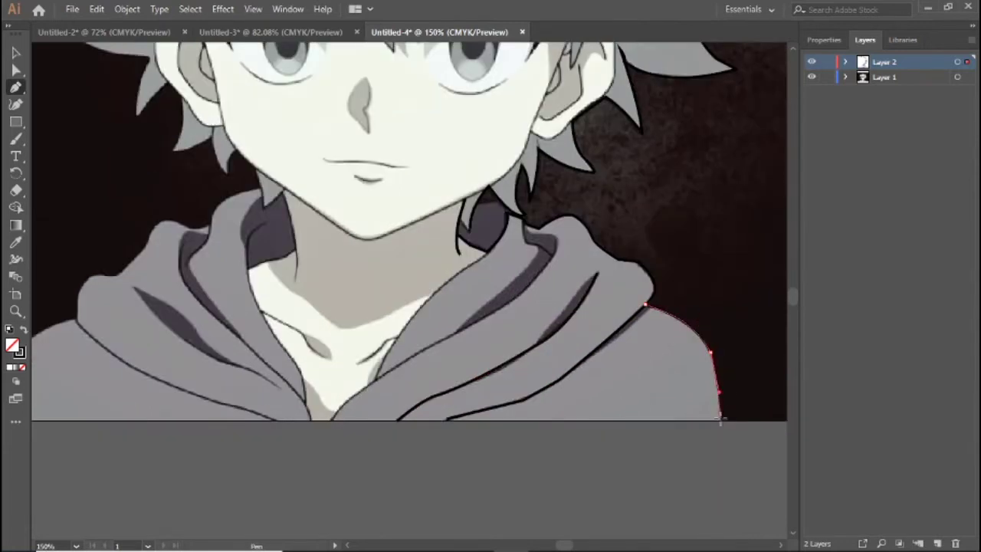
pyautogui.click(476, 422)
pyautogui.click(536, 222)
pyautogui.moveTo(394, 335); pyautogui.dragTo(443, 335)
pyautogui.press('Escape')
pyautogui.click(407, 360)
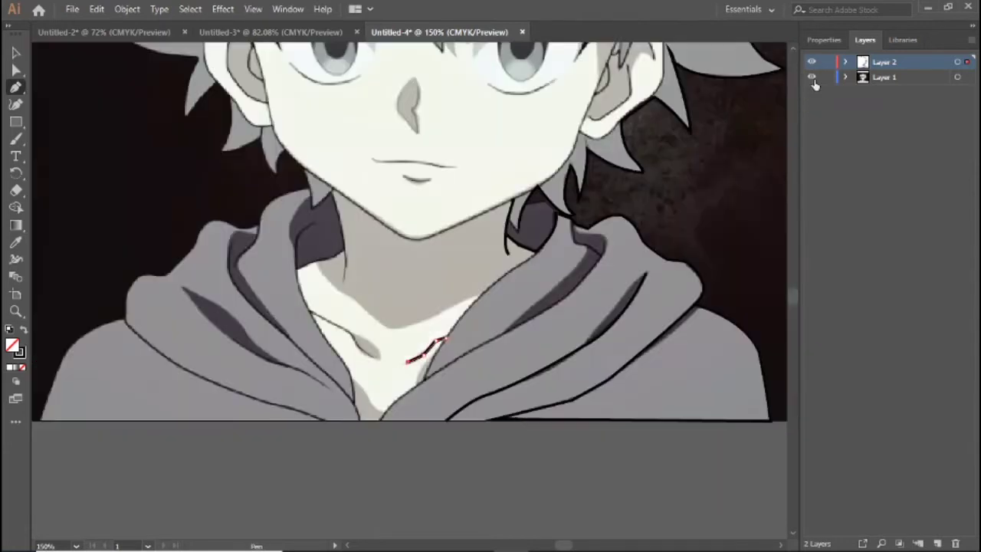
# - Curve the inner hood line along its edge, ending near the chest
pyautogui.moveTo(571, 220); pyautogui.dragTo(575, 241)
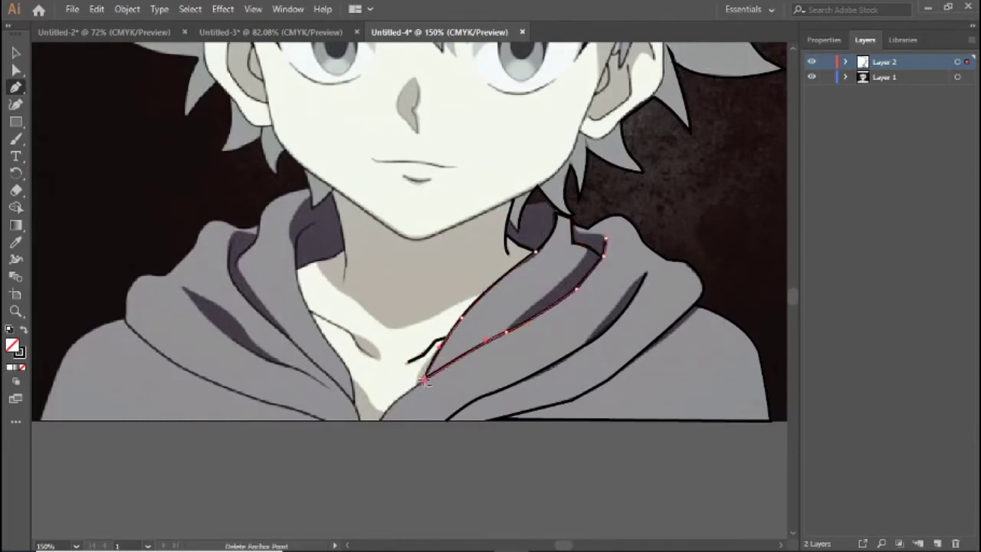
pyautogui.moveTo(424, 379); pyautogui.dragTo(427, 401)
pyautogui.click(388, 406)
# - Check the linework in Outline view, then pan up to the top of the hair
pyautogui.moveTo(376, 432); pyautogui.dragTo(514, 480)
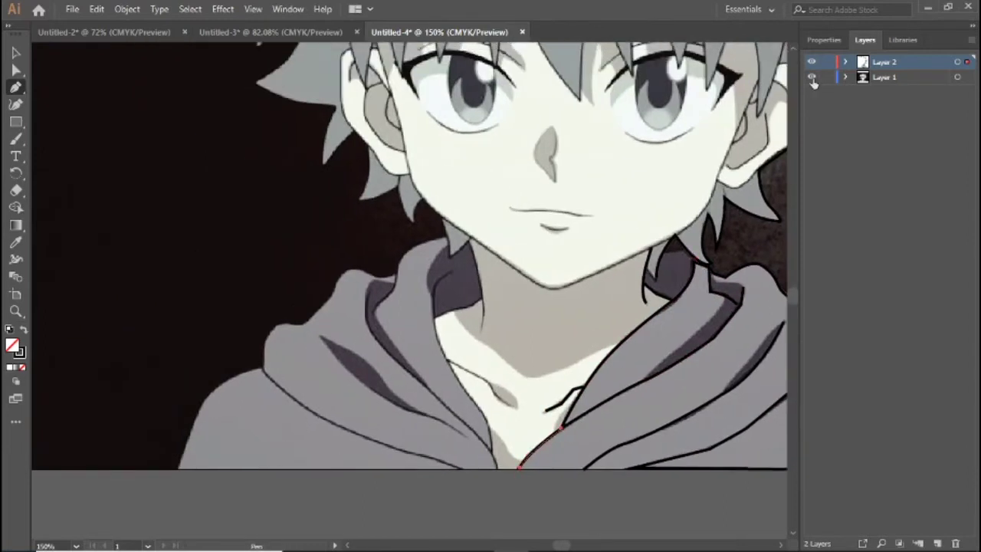
pyautogui.hotkey('ctrl', 'y')
pyautogui.hotkey('ctrl', 'y')
pyautogui.hotkey('ctrl', 'y')
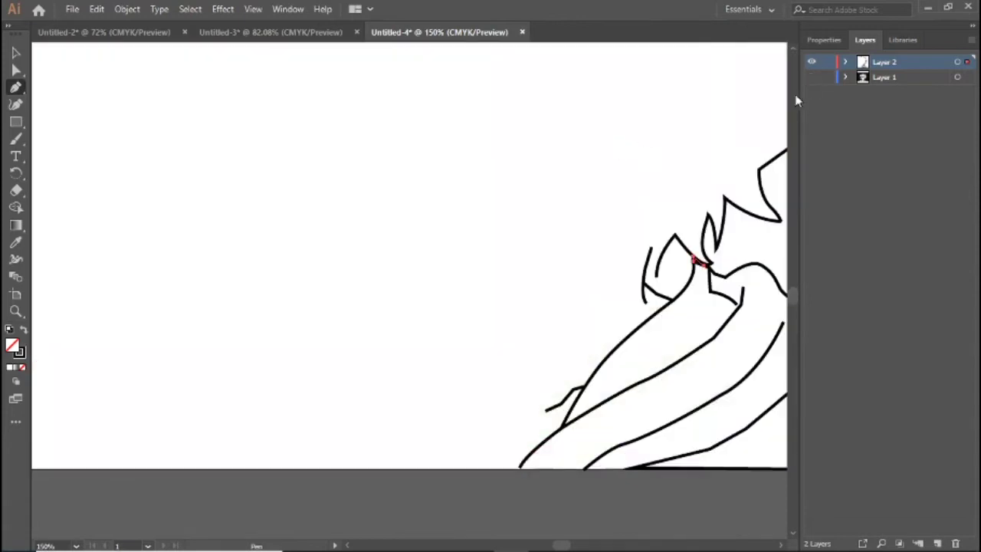
pyautogui.hotkey('ctrl', 'y')
pyautogui.scroll(10, 697, 260)
pyautogui.moveTo(313, 98); pyautogui.dragTo(503, 239)
pyautogui.hotkey('ctrl', 'y')
pyautogui.hotkey('ctrl', 'y')
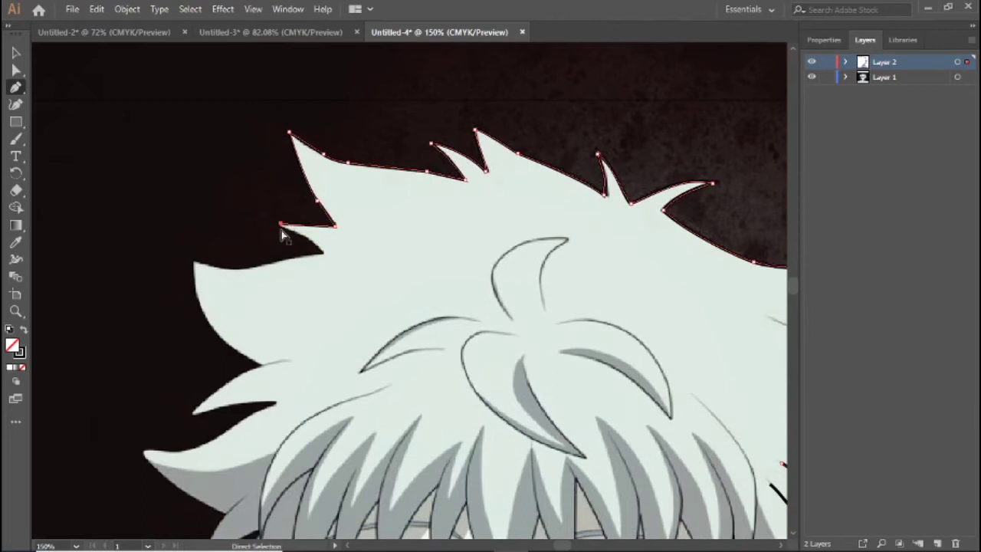
# - Continue the hair path from its left end down the top-left hair edge
pyautogui.click(280, 225)
pyautogui.click(336, 272)
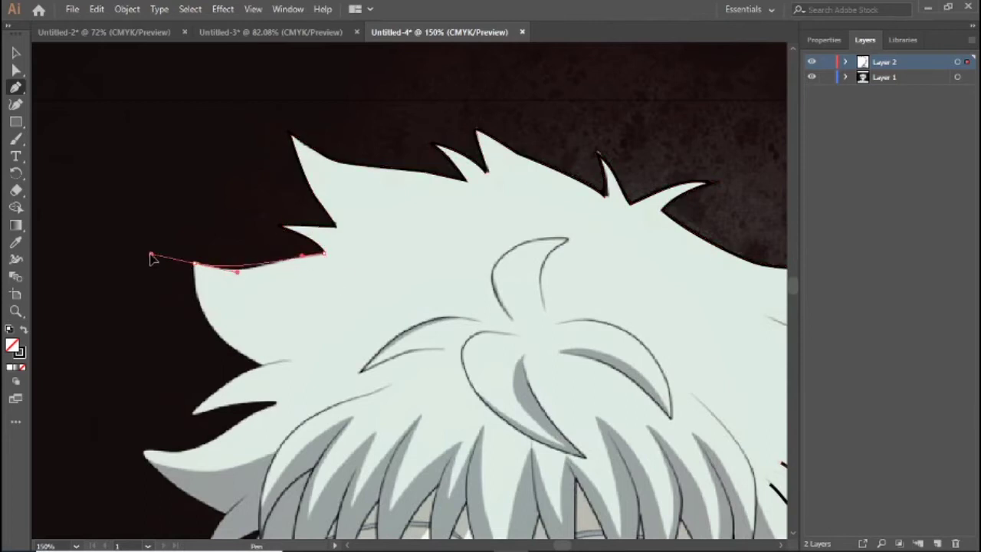
pyautogui.click(188, 261)
pyautogui.click(217, 335)
pyautogui.click(238, 355)
pyautogui.hotkey('ctrl', 'y')
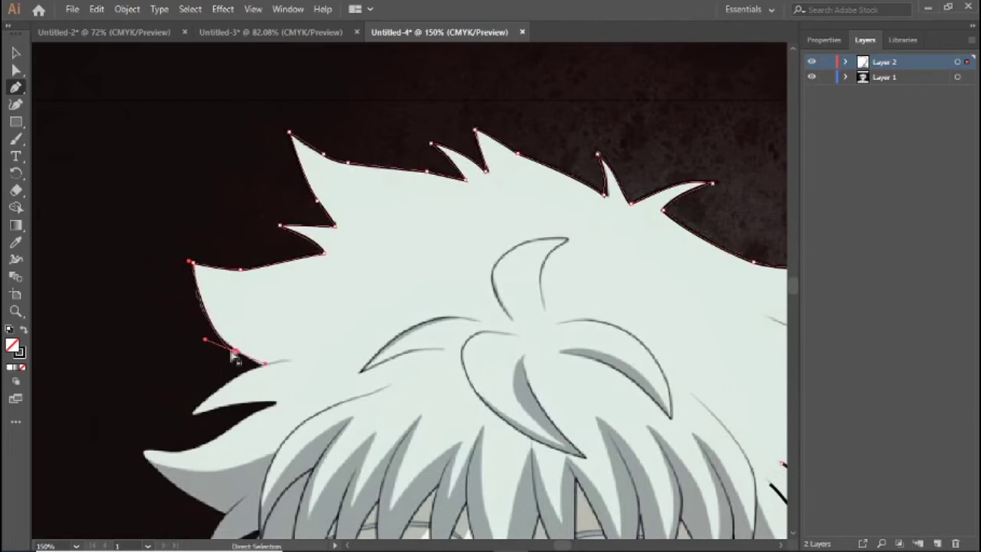
pyautogui.hotkey('ctrl', 'y')
pyautogui.hotkey('ctrl', 'y')
pyautogui.hotkey('ctrl', 'y')
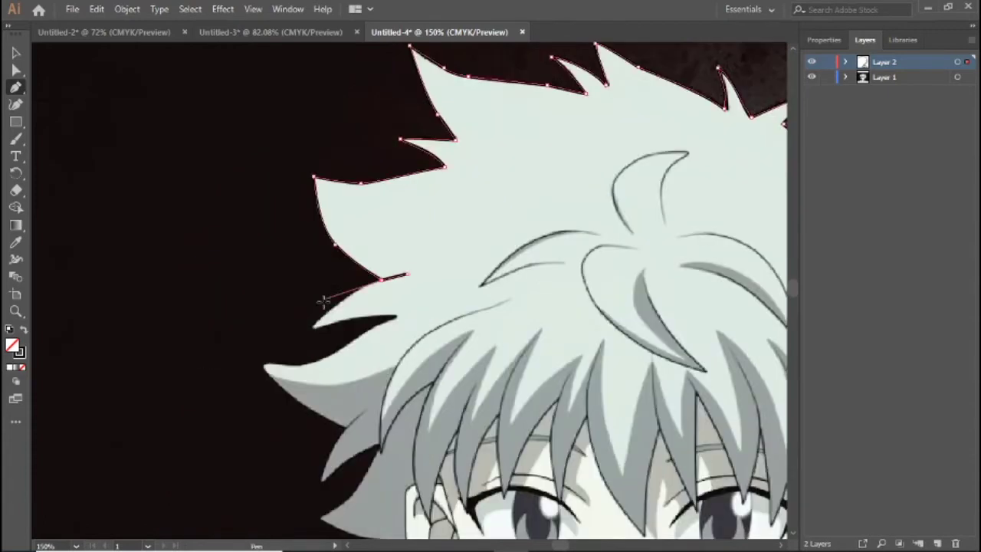
# - Outline the next left hair spike, undoing a misplaced tip anchor
pyautogui.moveTo(236, 351); pyautogui.dragTo(356, 261)
pyautogui.click(313, 329)
pyautogui.click(291, 359)
pyautogui.hotkey('ctrl', 'z')
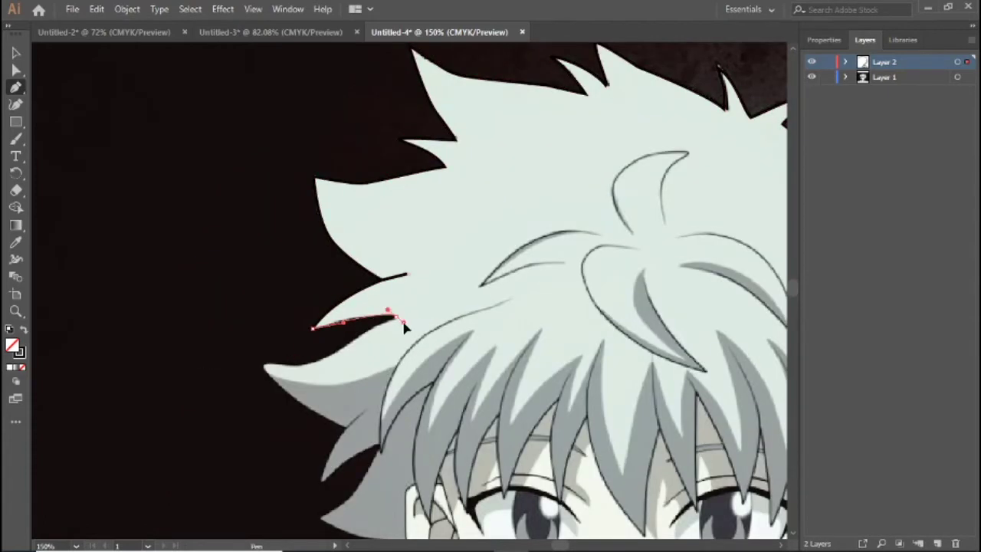
pyautogui.click(396, 316)
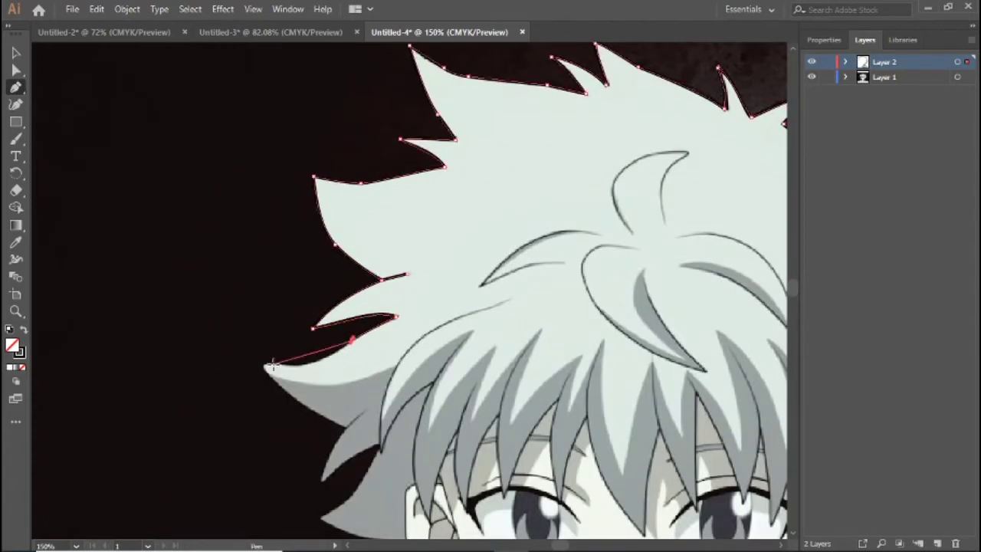
# - Trace the lower hair spike and join it to the hair outline further down
pyautogui.click(318, 360)
pyautogui.click(250, 363)
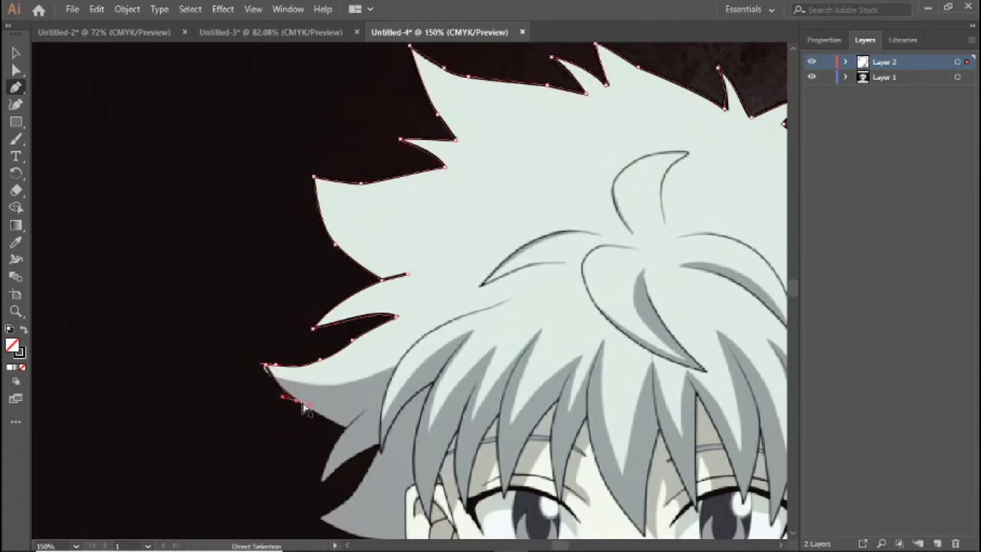
pyautogui.click(255, 365)
pyautogui.click(286, 392)
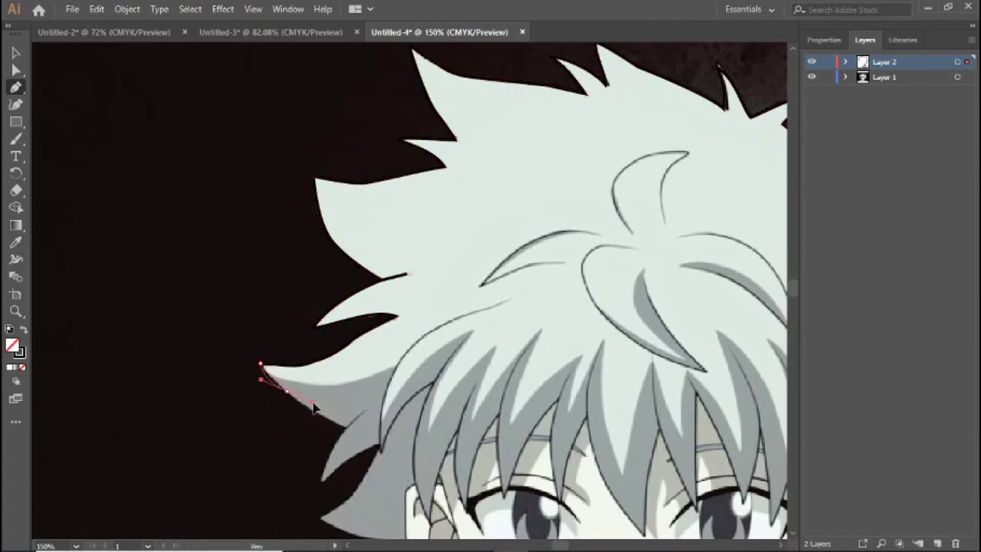
pyautogui.click(346, 427)
pyautogui.click(324, 480)
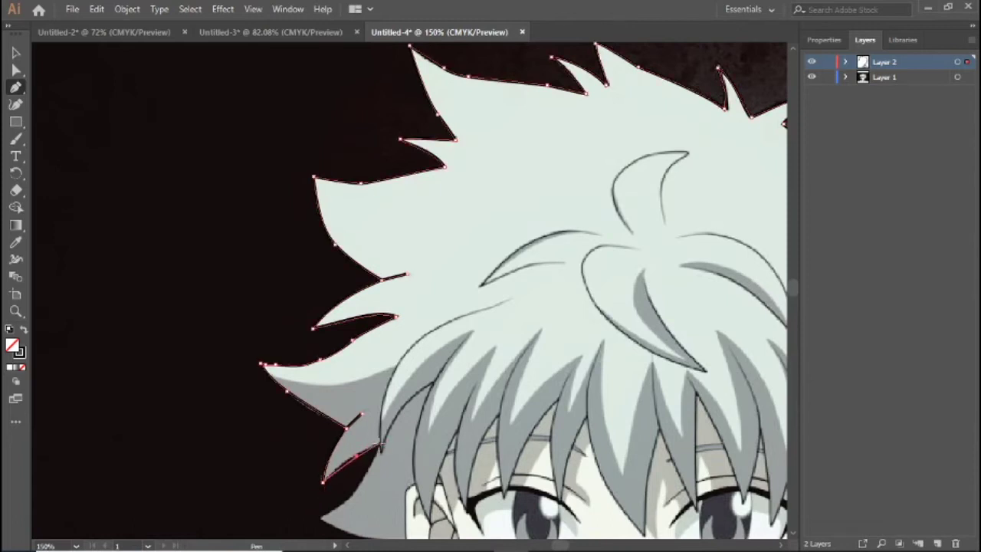
pyautogui.click(349, 457)
pyautogui.click(381, 448)
# - Extend the left hair outline down past the ear to the lowest spike
pyautogui.scroll(-2, 366, 281)
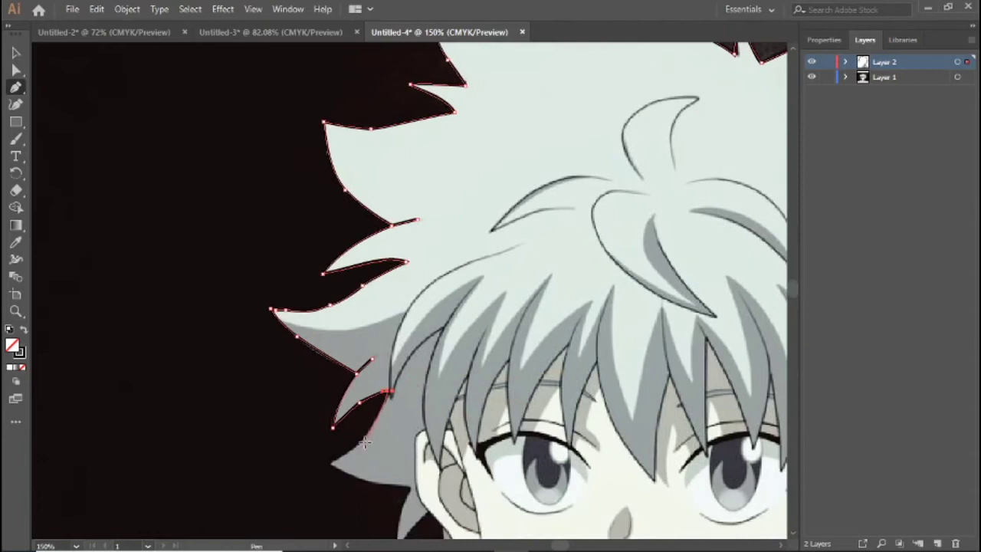
pyautogui.click(329, 463)
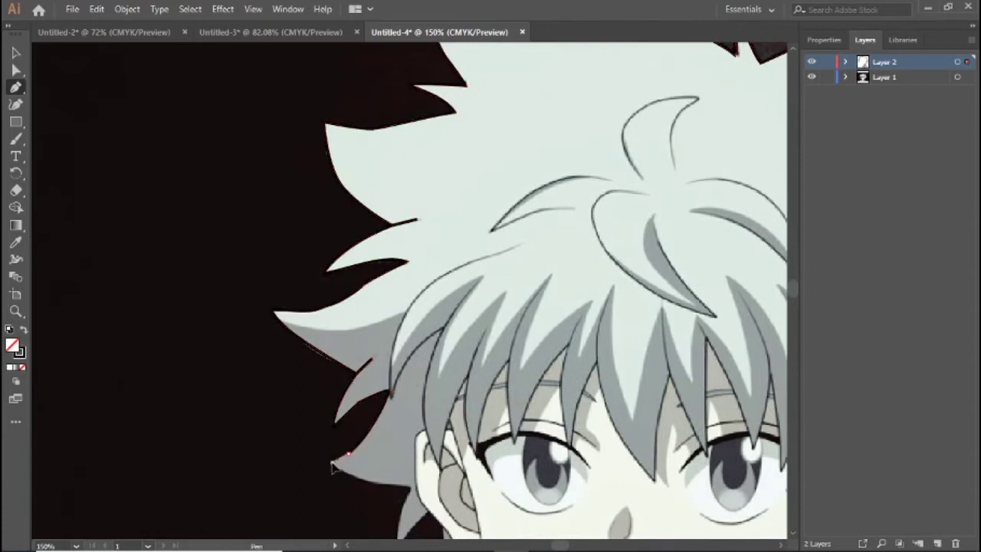
pyautogui.scroll(-2, 399, 489)
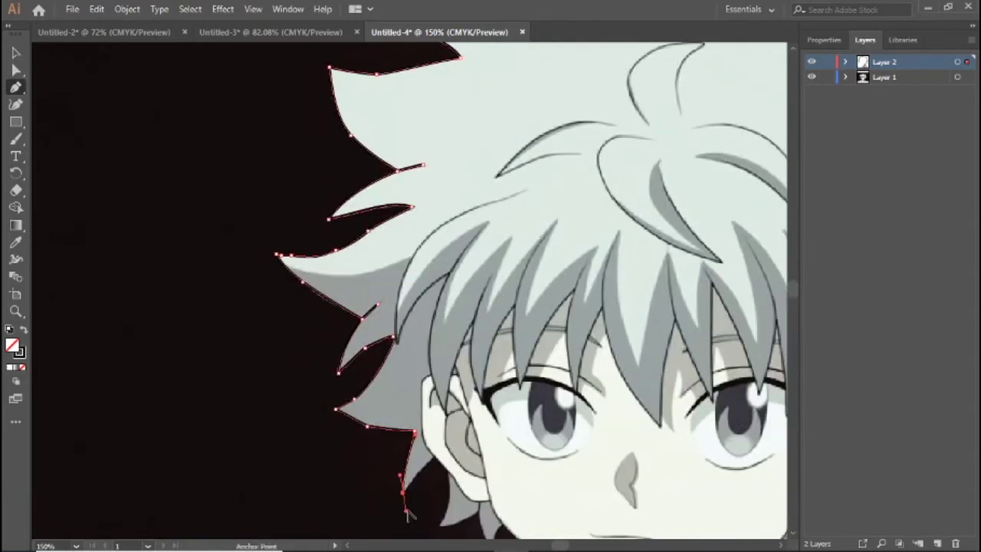
pyautogui.click(446, 483)
pyautogui.click(433, 532)
pyautogui.scroll(-4, 433, 529)
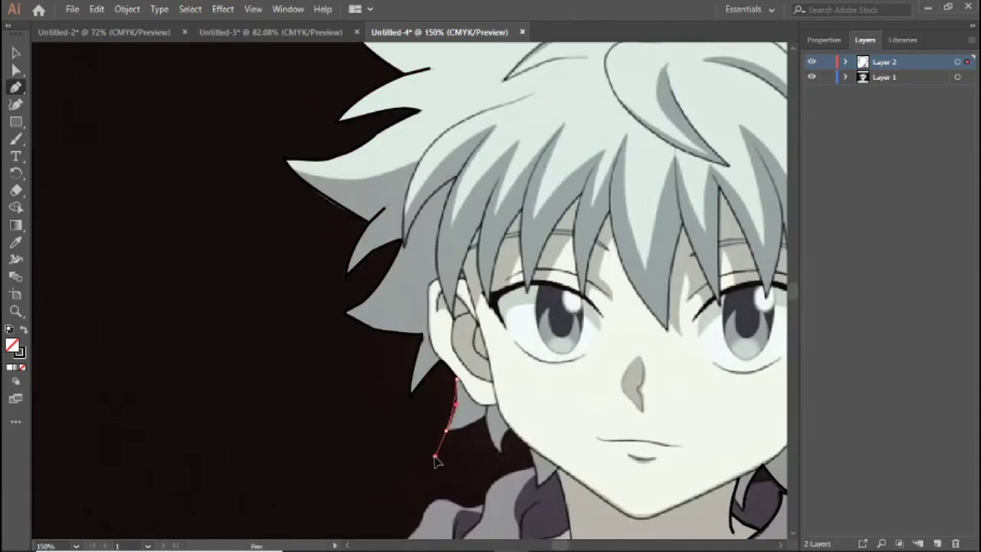
# - Trace and reshape the curved outline along the jaw
pyautogui.click(467, 426)
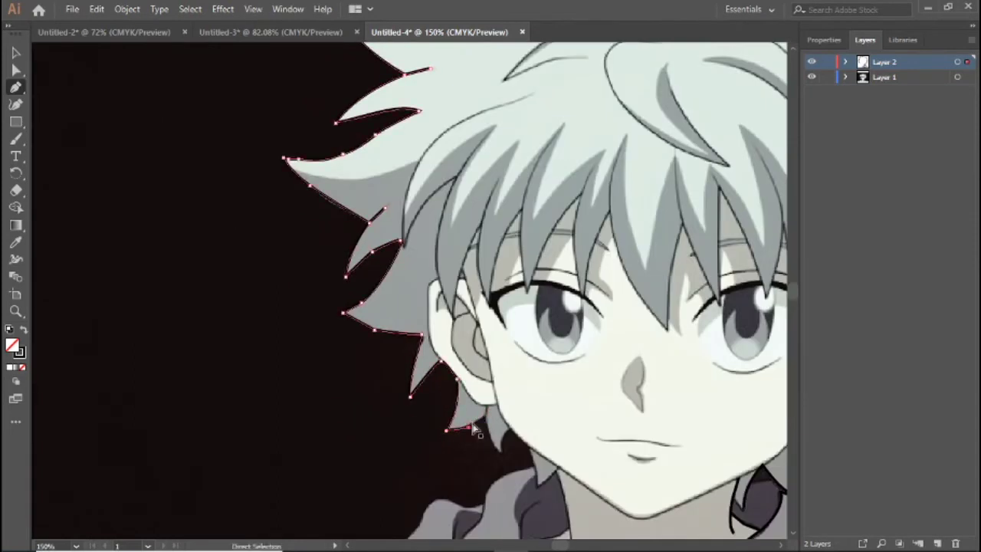
pyautogui.click(486, 417)
pyautogui.moveTo(500, 450); pyautogui.dragTo(516, 437)
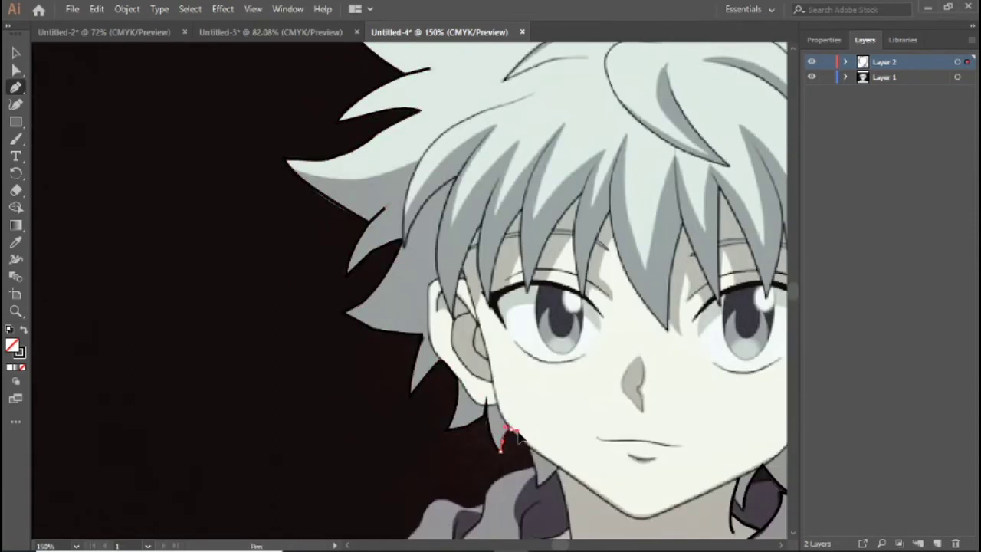
pyautogui.scroll(-1, 521, 444)
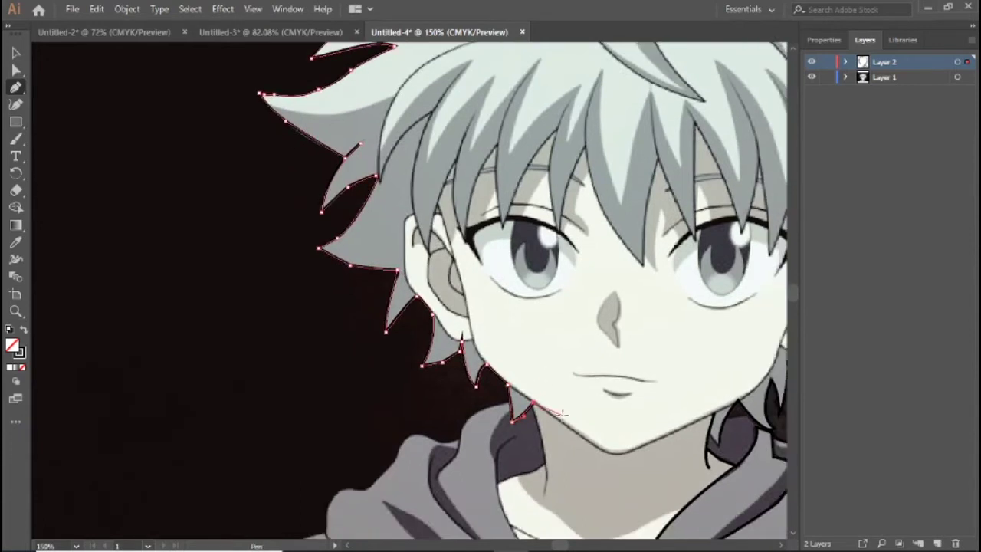
pyautogui.scroll(-1, 529, 468)
pyautogui.scroll(-2, 513, 368)
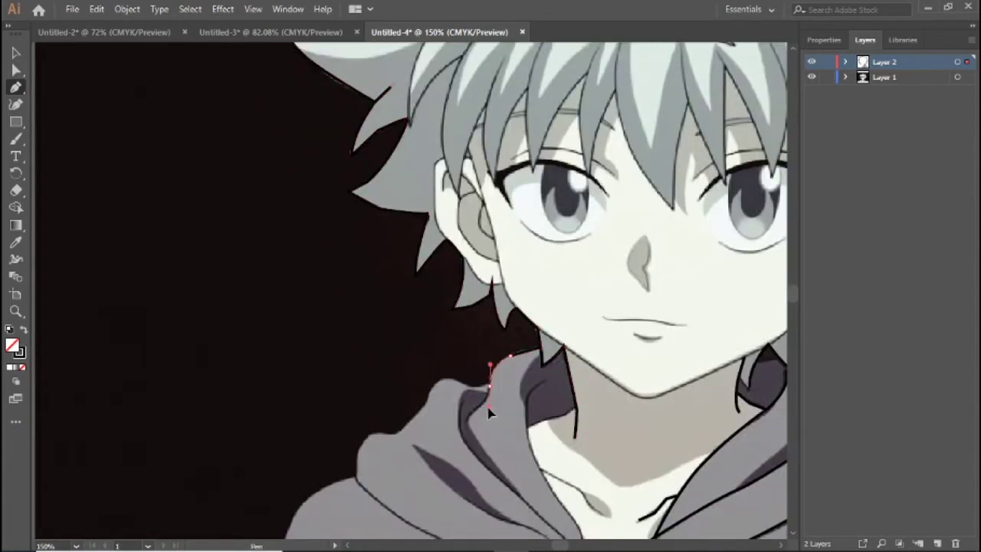
pyautogui.moveTo(491, 413); pyautogui.dragTo(484, 415)
# - Trace one long path down the hood's outer edge and along its bottom to the chest
pyautogui.click(452, 381)
pyautogui.click(425, 404)
pyautogui.click(411, 420)
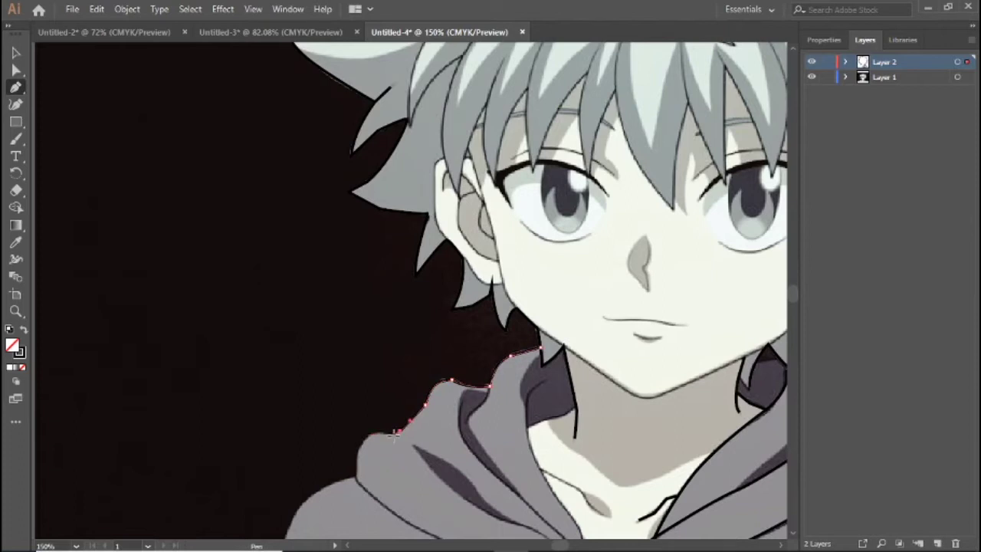
pyautogui.click(362, 443)
pyautogui.click(358, 453)
pyautogui.moveTo(360, 490); pyautogui.dragTo(425, 392)
pyautogui.click(424, 383)
pyautogui.click(483, 429)
pyautogui.click(569, 462)
pyautogui.click(622, 475)
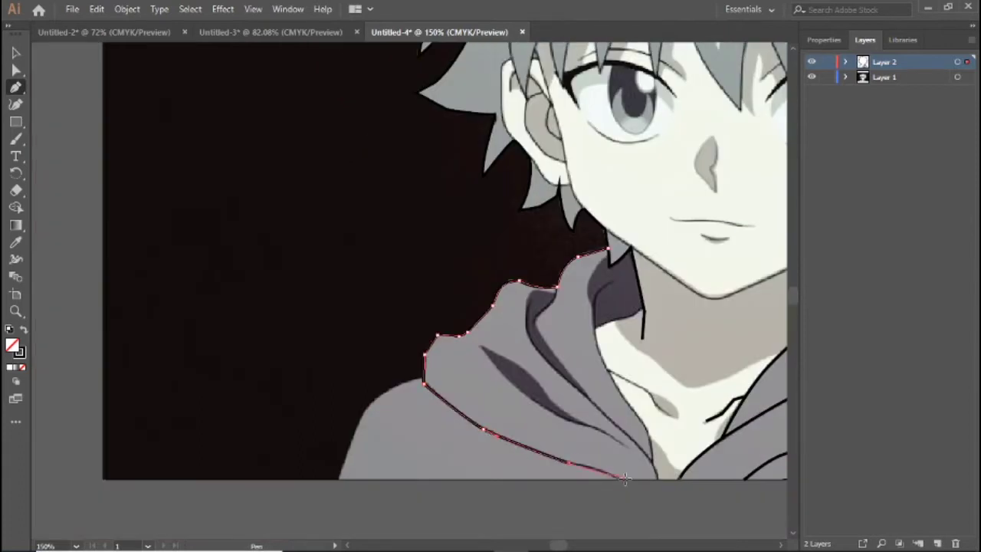
pyautogui.press('Escape')
# - Draw the shoulder curve and a hoodie fold line to the bottom
pyautogui.click(424, 380)
pyautogui.moveTo(365, 412); pyautogui.dragTo(351, 437)
pyautogui.click(354, 442)
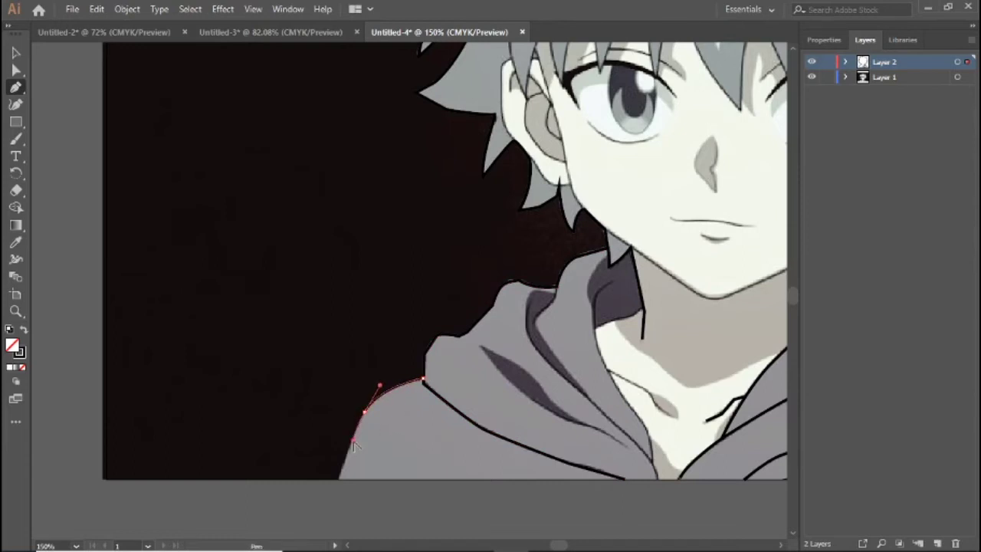
pyautogui.moveTo(537, 383); pyautogui.dragTo(460, 407)
pyautogui.click(475, 313)
pyautogui.click(456, 341)
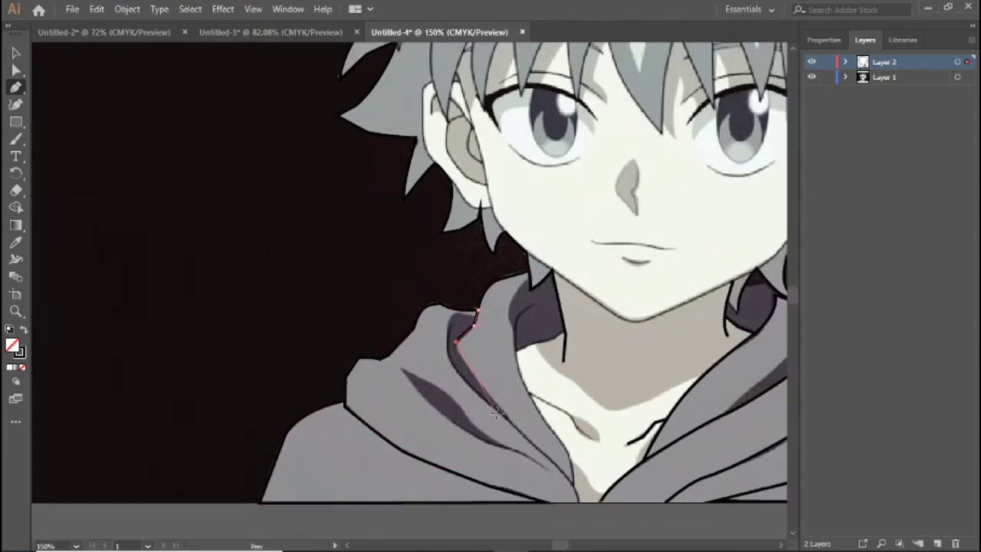
pyautogui.click(576, 497)
pyautogui.press('Escape')
# - Trace the dark hoodie fold and a collar line down the hoodie edge, undoing a stray path
pyautogui.click(402, 371)
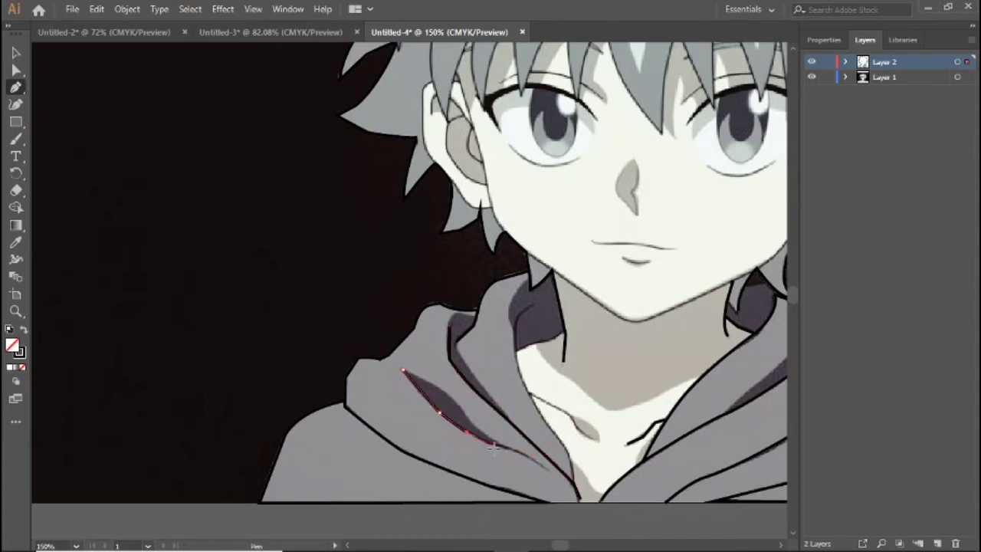
pyautogui.moveTo(575, 333); pyautogui.dragTo(444, 322)
pyautogui.click(399, 266)
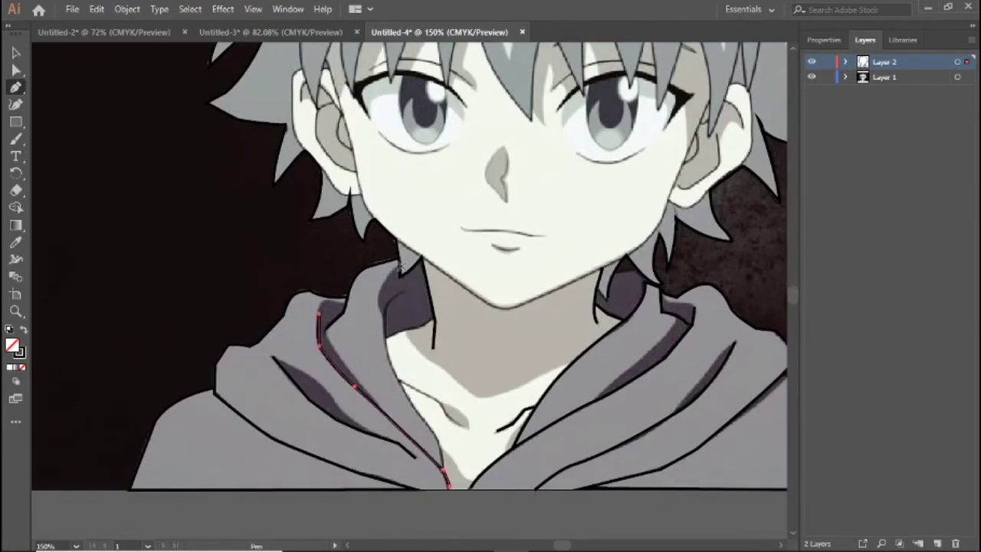
pyautogui.click(382, 316)
pyautogui.hotkey('ctrl', 'z')
pyautogui.click(402, 294)
pyautogui.click(388, 303)
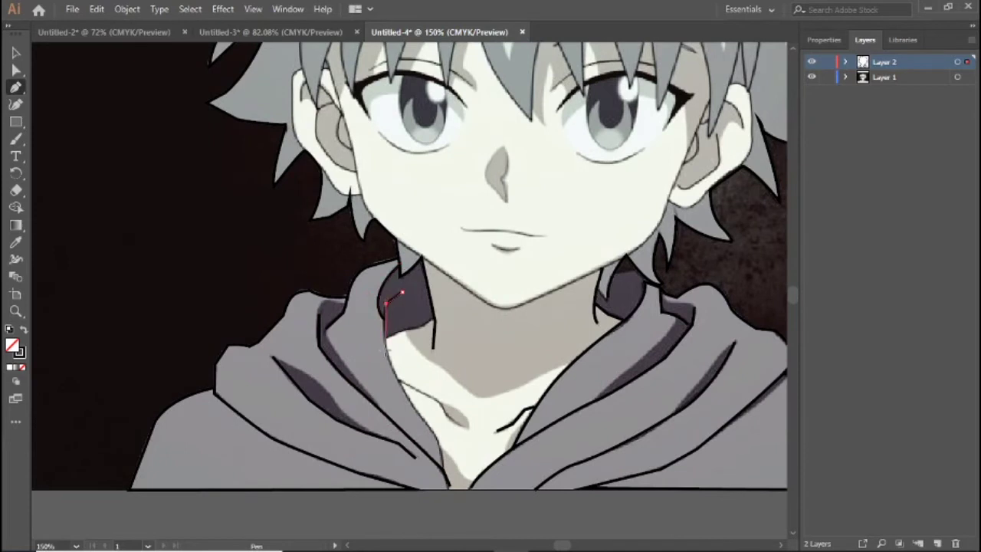
pyautogui.moveTo(406, 390); pyautogui.dragTo(438, 434)
pyautogui.click(441, 468)
pyautogui.keyDown('ctrl'); pyautogui.click(438, 401); pyautogui.keyUp('ctrl')
# - Add a curved inner collar line, then hide the reference and zoom out to the full artboard
pyautogui.click(397, 381)
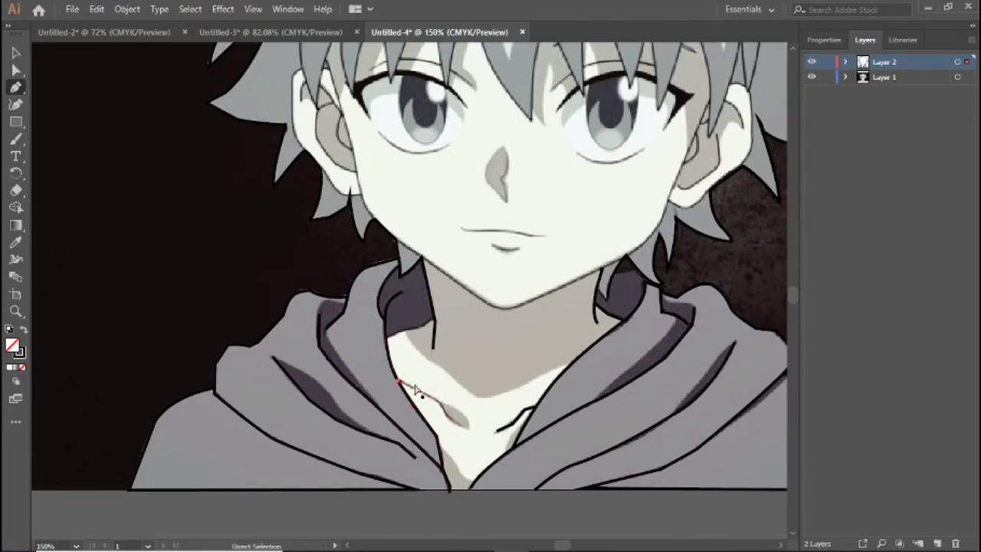
pyautogui.click(466, 427)
pyautogui.moveTo(518, 345); pyautogui.dragTo(489, 376)
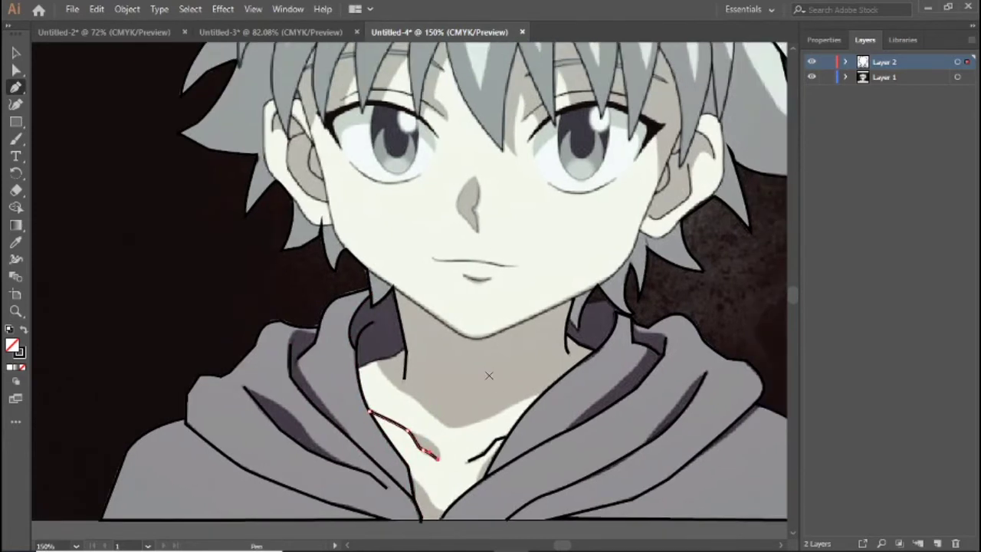
pyautogui.click(814, 79)
pyautogui.hotkey('ctrl', '0')
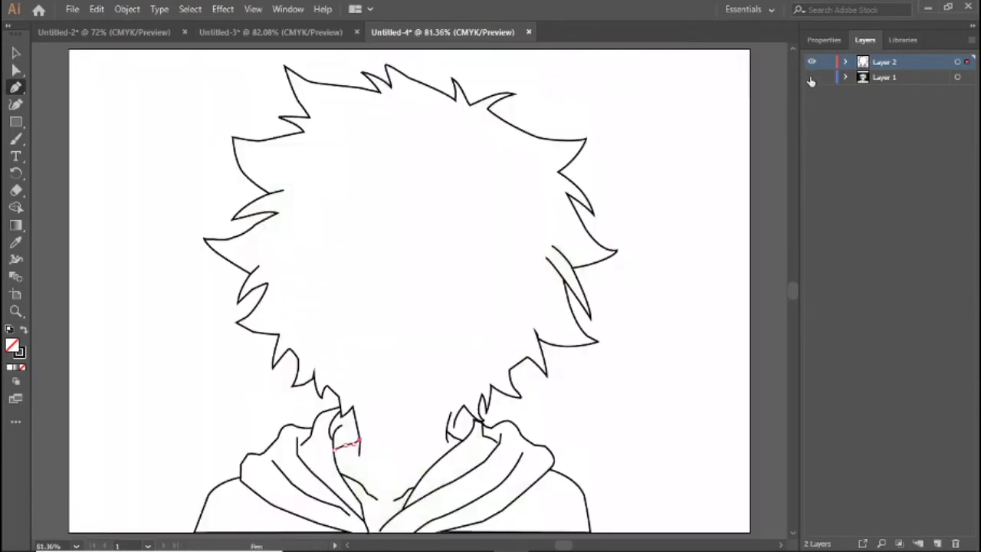
# - Hide Layer 1's reference to check the line art, zoom back to 150%, and show it again
pyautogui.doubleClick(812, 79)
pyautogui.click(812, 80)
pyautogui.hotkey('ctrl', '+')
pyautogui.hotkey('ctrl', '+')
pyautogui.doubleClick(812, 80)
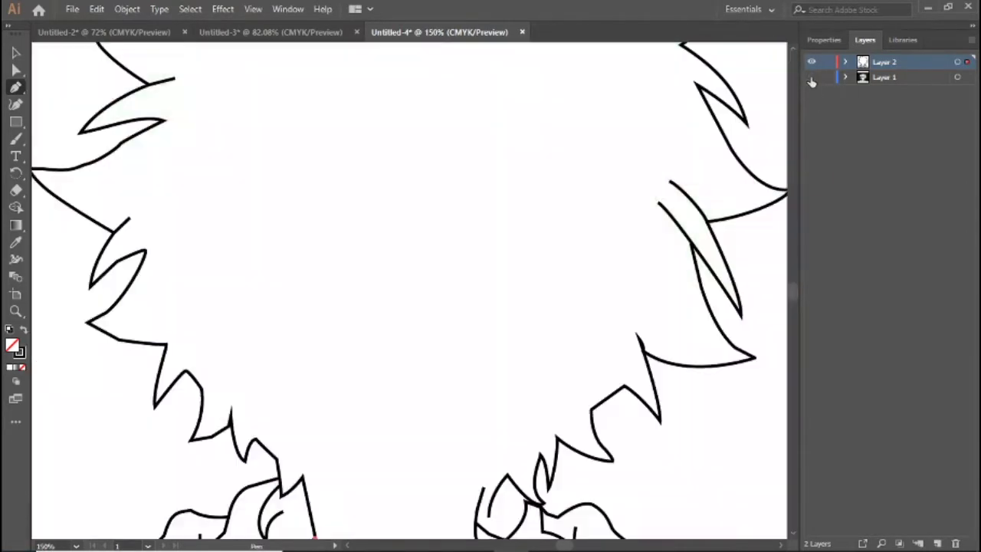
pyautogui.click(811, 80)
# - Trace the jaw from the left cheek down to the chin and up to the right ear
pyautogui.click(359, 336)
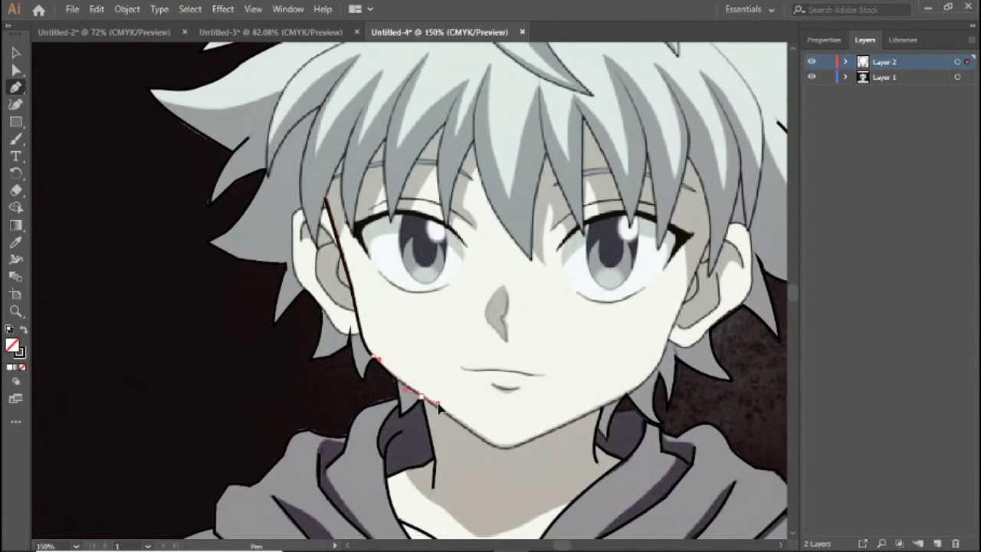
pyautogui.click(497, 446)
pyautogui.click(524, 448)
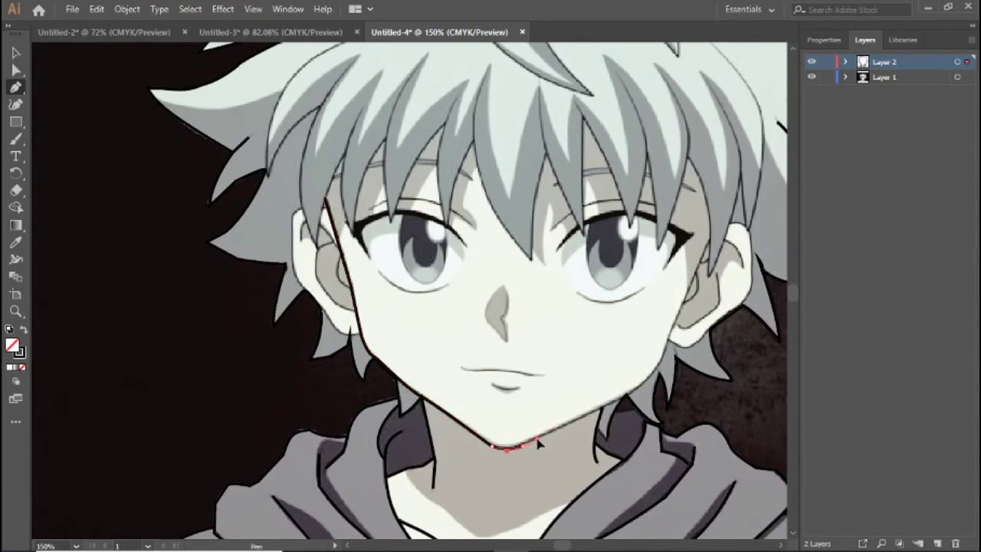
pyautogui.click(628, 394)
pyautogui.click(659, 361)
pyautogui.click(705, 253)
pyautogui.moveTo(585, 323); pyautogui.dragTo(571, 358)
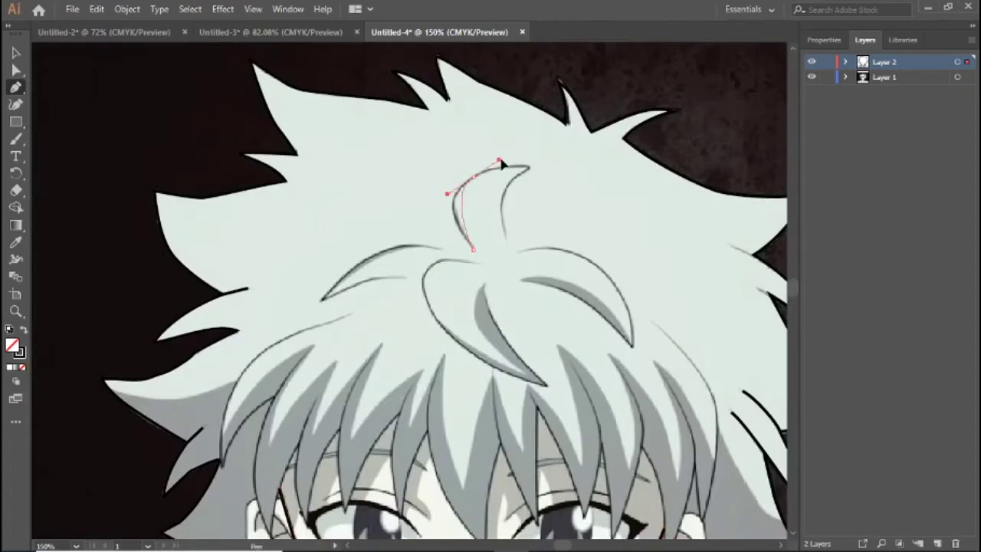
# - Curve a hair strand and the tuft outline down from its tip
pyautogui.moveTo(501, 160); pyautogui.dragTo(518, 152)
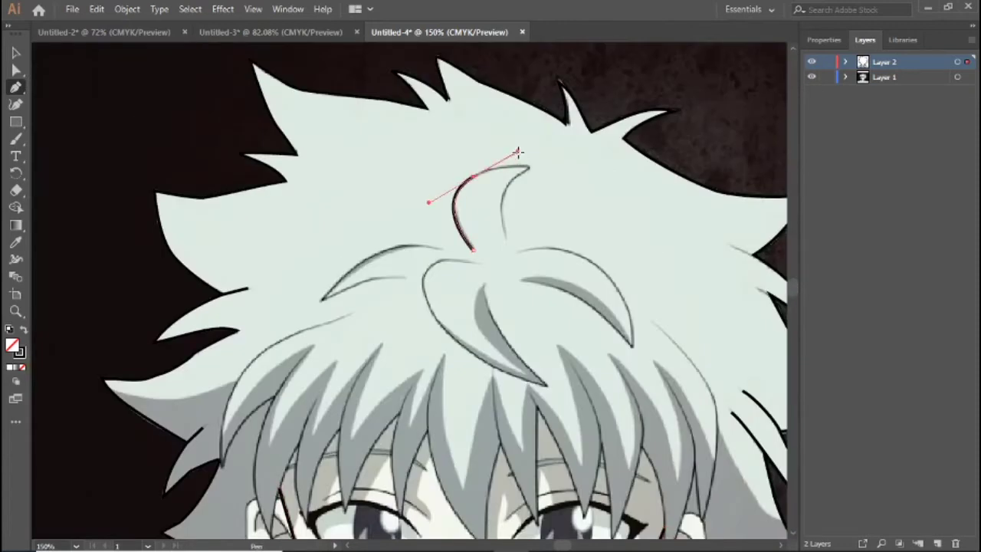
pyautogui.moveTo(504, 235); pyautogui.dragTo(515, 258)
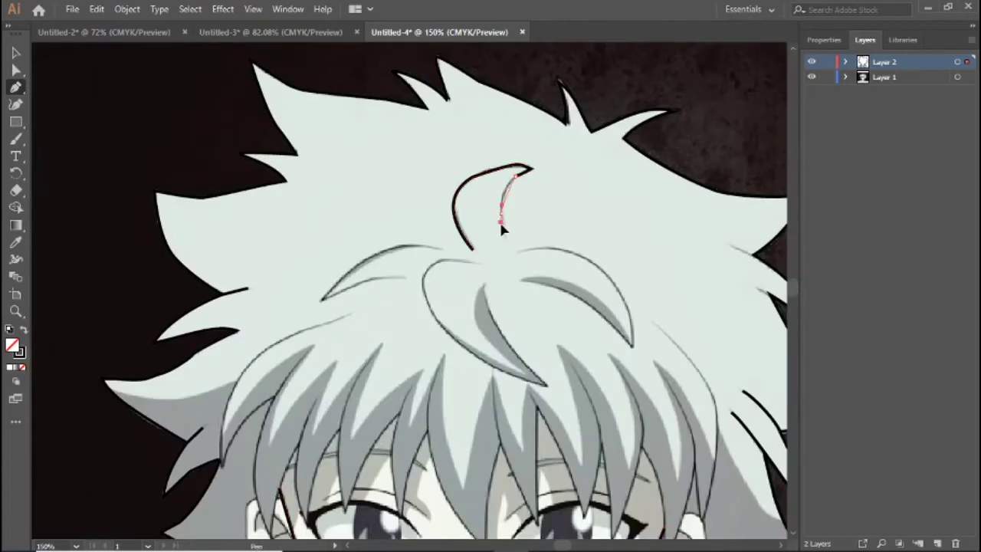
pyautogui.moveTo(501, 223); pyautogui.dragTo(507, 248)
pyautogui.click(442, 248)
# - Trace the left strand and the central hooked strand ending in its pointed tip
pyautogui.click(320, 300)
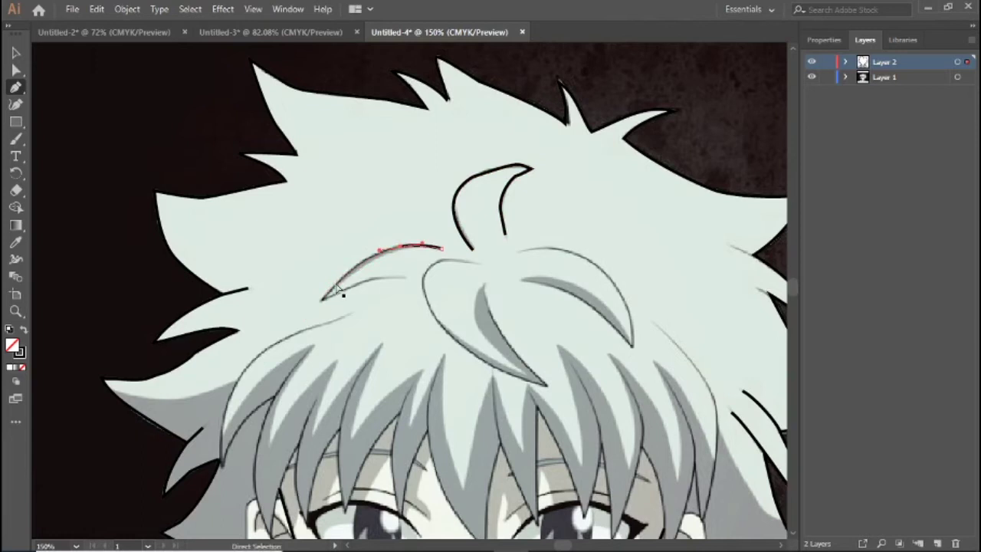
pyautogui.click(409, 278)
pyautogui.click(475, 263)
pyautogui.click(444, 260)
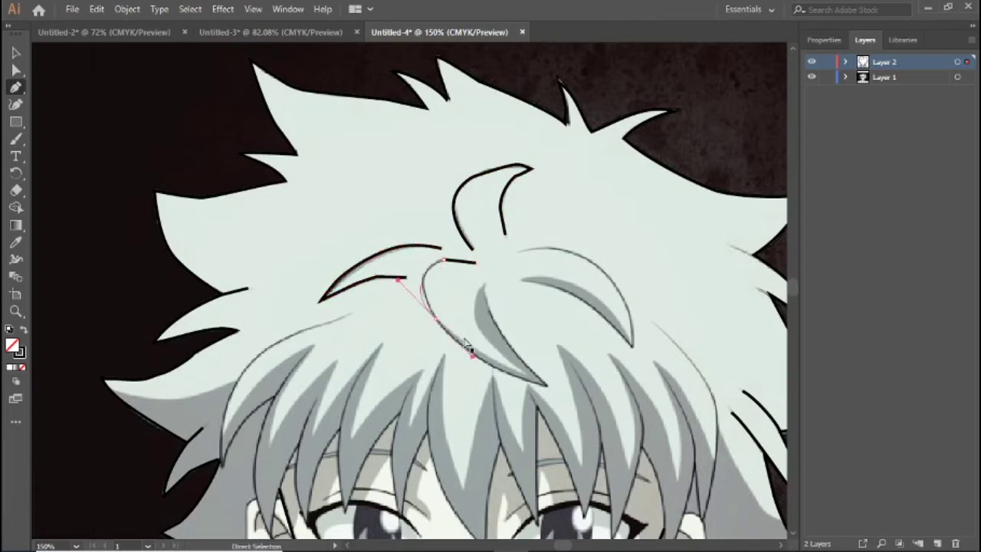
pyautogui.moveTo(436, 315); pyautogui.dragTo(466, 363)
pyautogui.moveTo(546, 386); pyautogui.dragTo(564, 389)
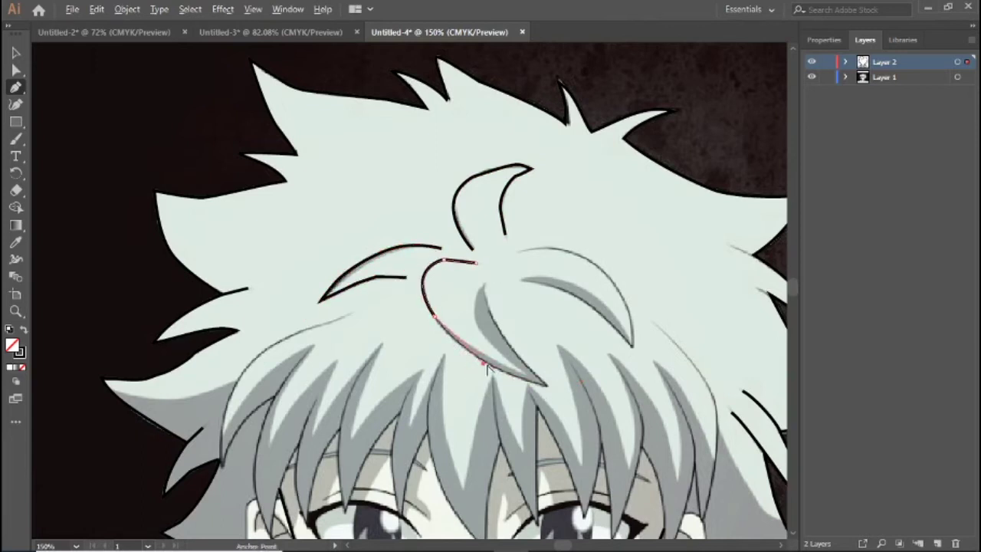
# - Trace the right-hand hair strand, curving it down to its end
pyautogui.keyDown('ctrl'); pyautogui.click(471, 225); pyautogui.keyUp('ctrl')
pyautogui.click(518, 252)
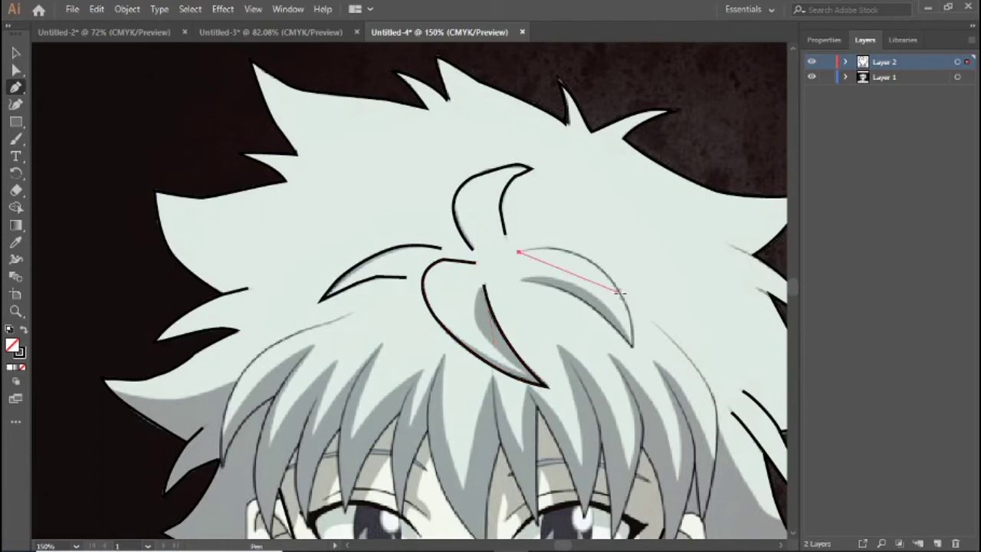
pyautogui.moveTo(619, 293); pyautogui.dragTo(655, 355)
pyautogui.keyDown('ctrl'); pyautogui.click(529, 168); pyautogui.keyUp('ctrl')
# - Outline the crescent tuft and remove its extra top anchor
pyautogui.click(530, 167)
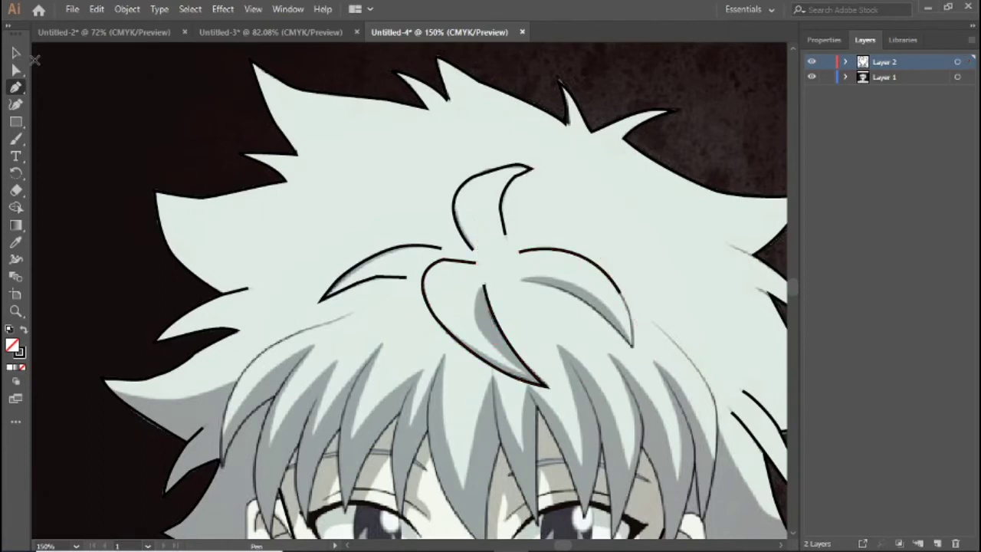
pyautogui.moveTo(473, 249); pyautogui.dragTo(458, 270)
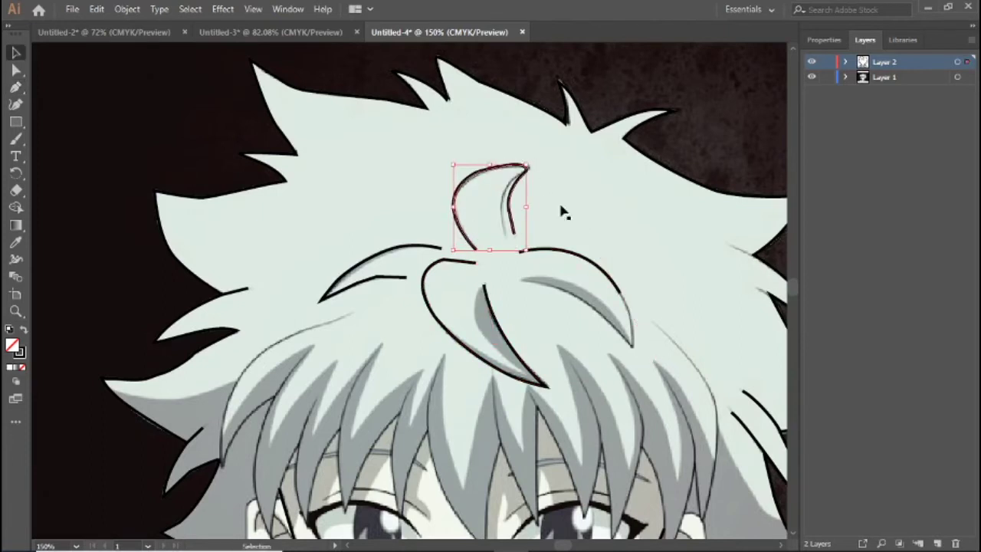
pyautogui.press('p')
pyautogui.click(520, 164)
pyautogui.click(506, 234)
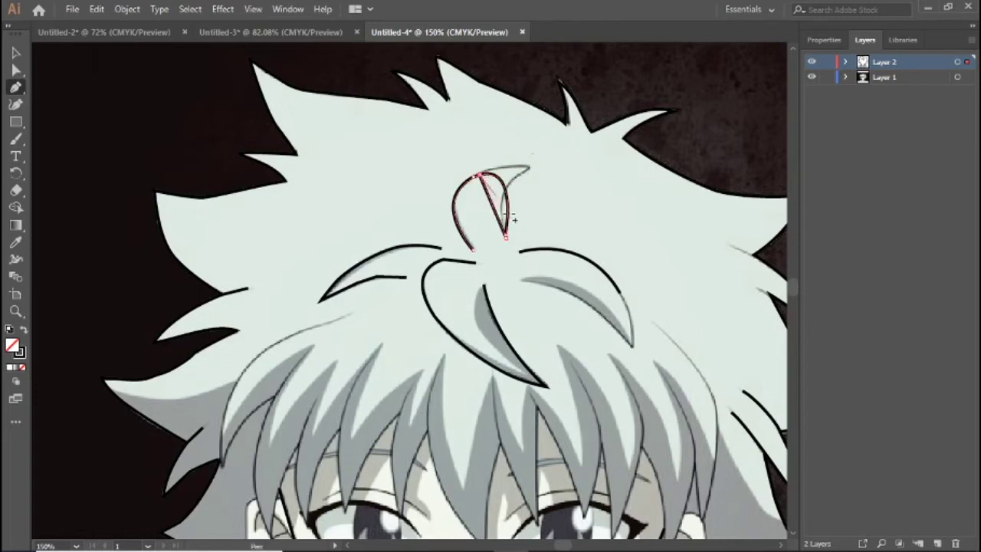
pyautogui.click(478, 177)
pyautogui.click(474, 177)
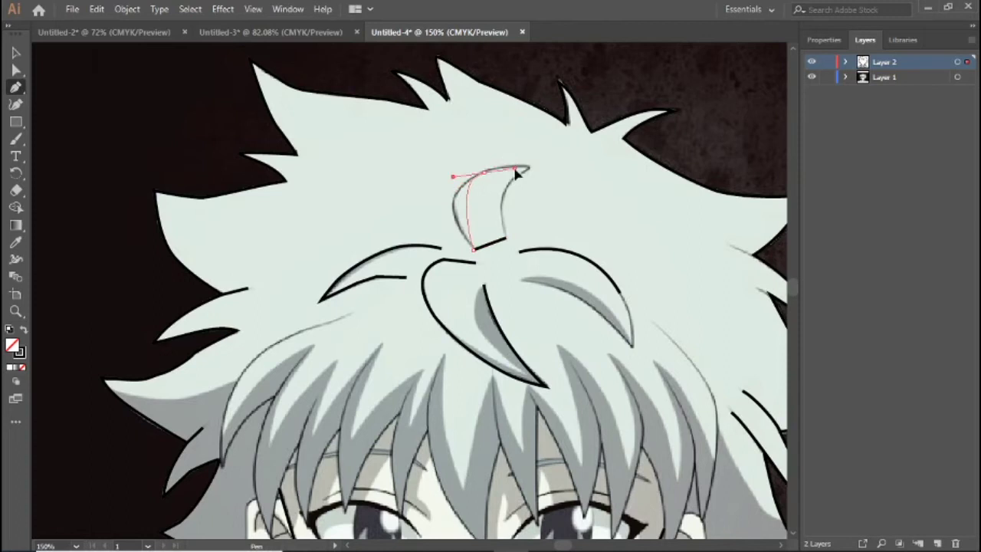
pyautogui.click(504, 246)
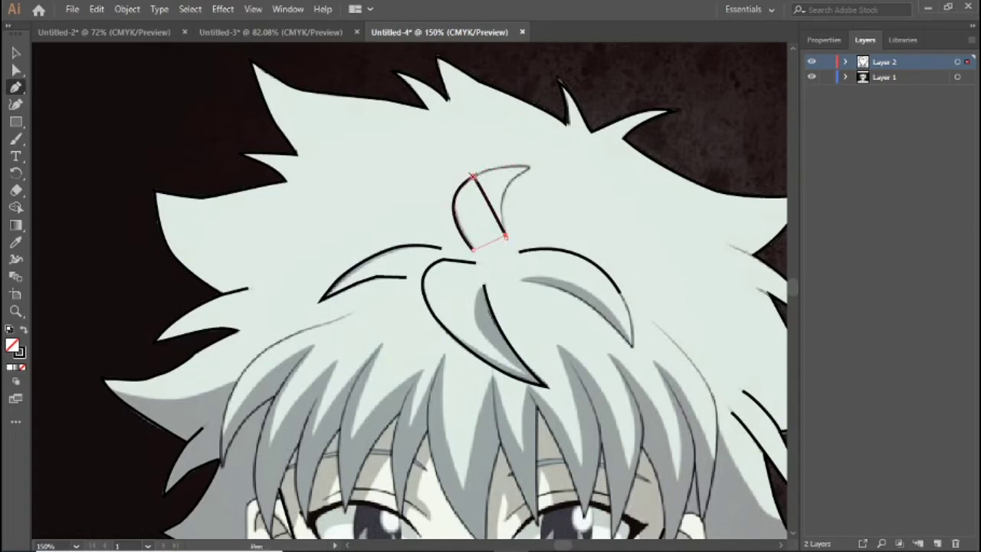
pyautogui.moveTo(476, 180); pyautogui.dragTo(476, 179)
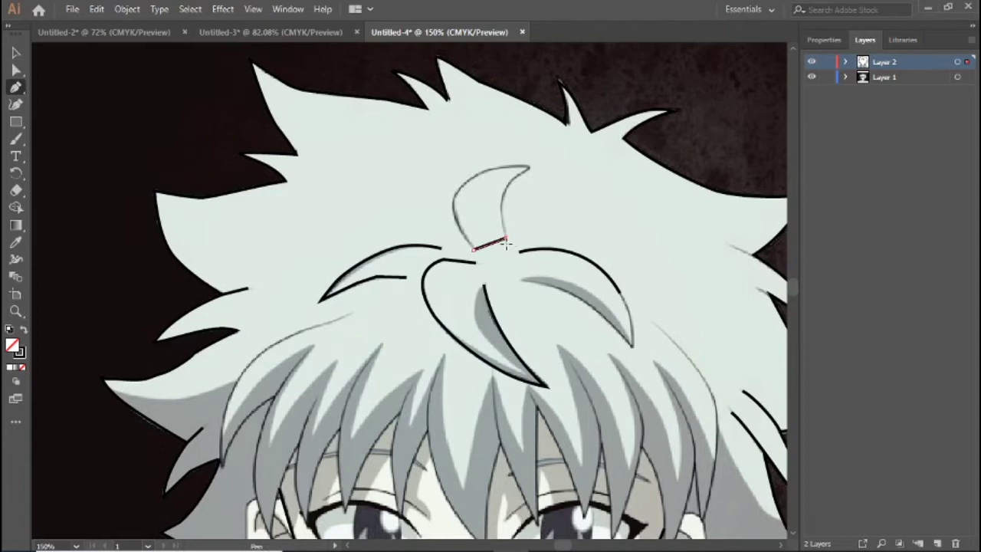
# - Redraw the crescent tuft with clean curved outer and inner edges
pyautogui.click(473, 249)
pyautogui.click(474, 248)
pyautogui.moveTo(485, 163); pyautogui.dragTo(530, 123)
pyautogui.keyDown('alt'); pyautogui.click(484, 163); pyautogui.keyUp('alt')
pyautogui.moveTo(486, 164); pyautogui.dragTo(543, 177)
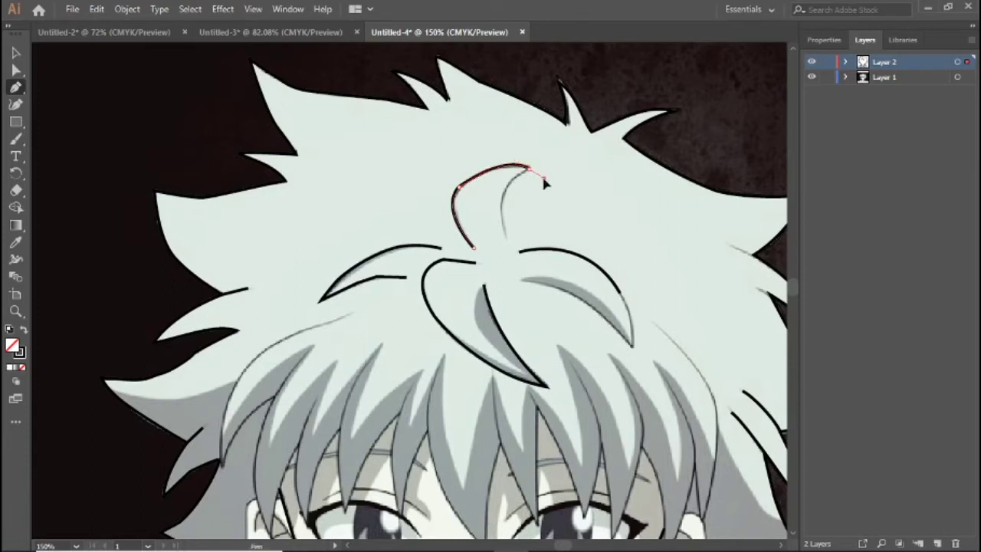
pyautogui.click(528, 167)
pyautogui.moveTo(506, 231); pyautogui.dragTo(519, 270)
pyautogui.hotkey('ctrl', 'z')
pyautogui.keyDown('ctrl'); pyautogui.click(519, 181); pyautogui.keyUp('ctrl')
pyautogui.moveTo(506, 237); pyautogui.dragTo(520, 278)
# - Pan to show more of the face and trace a strand along the right hair edge
pyautogui.press('space')
pyautogui.moveTo(568, 200); pyautogui.dragTo(522, 145)
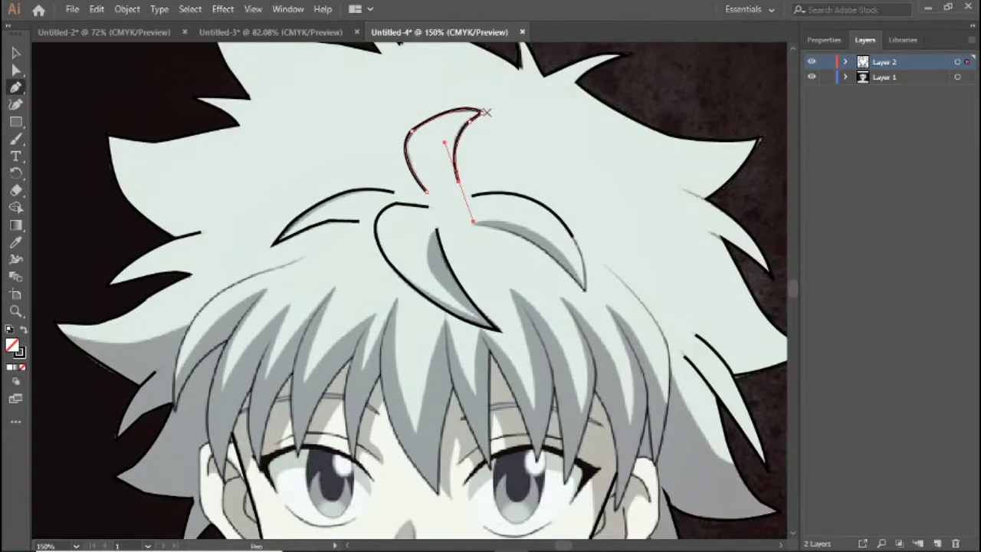
pyautogui.scroll(-2, 519, 162)
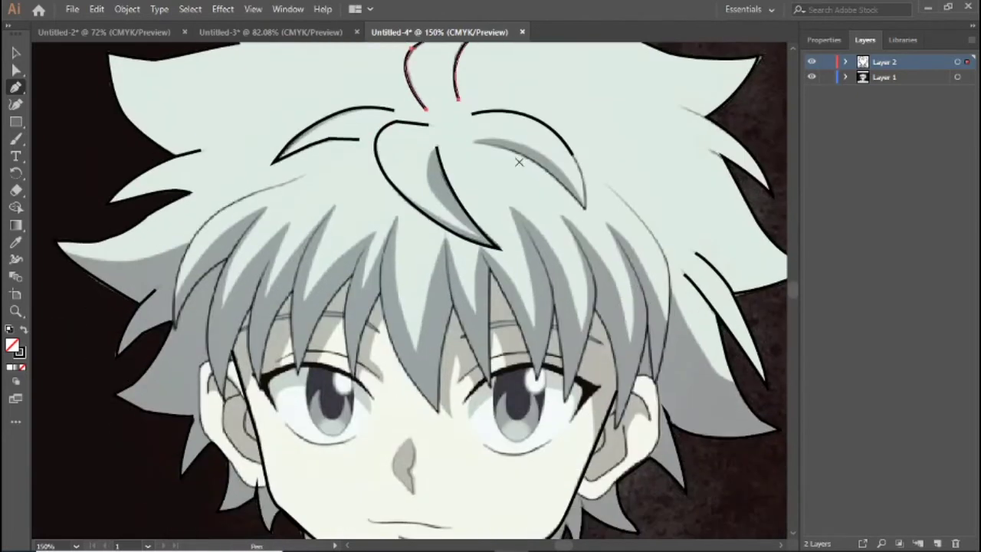
pyautogui.click(574, 156)
pyautogui.moveTo(584, 207); pyautogui.dragTo(583, 232)
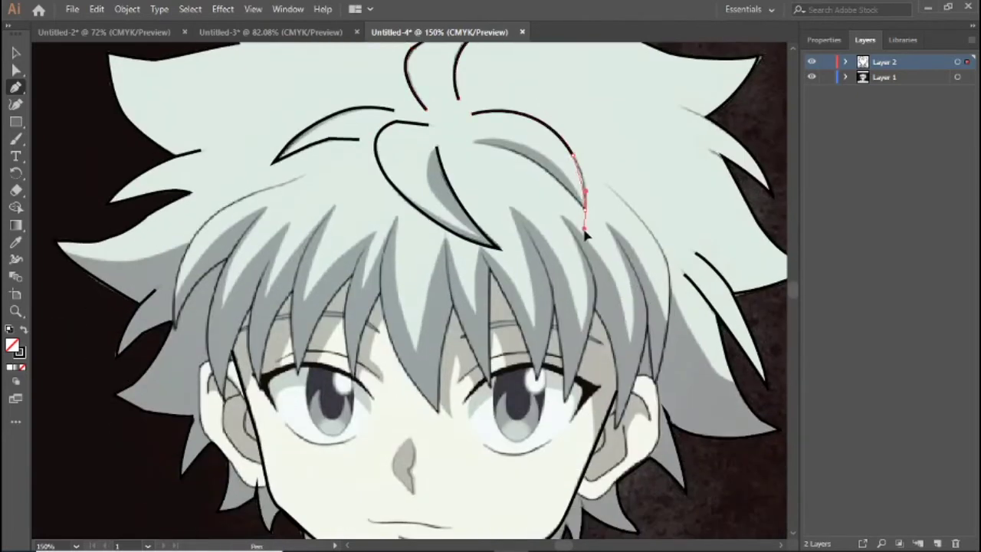
pyautogui.click(585, 239)
pyautogui.hotkey('ctrl', 'z')
# - Smooth the top hair curve and clean up the overlapping point where the strands meet
pyautogui.moveTo(476, 142); pyautogui.dragTo(415, 136)
pyautogui.moveTo(528, 233); pyautogui.dragTo(489, 202)
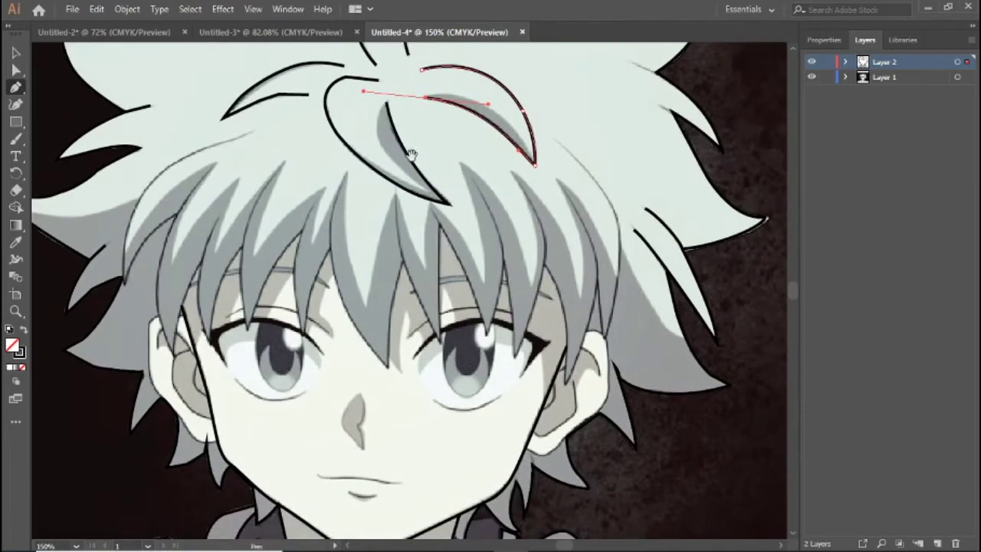
pyautogui.moveTo(412, 154); pyautogui.dragTo(440, 204)
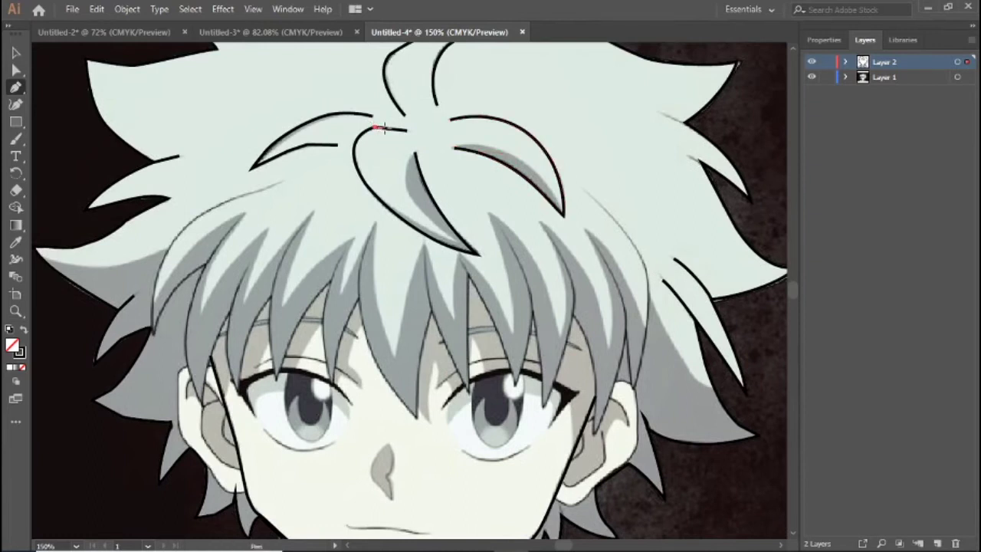
pyautogui.click(15, 52)
pyautogui.click(374, 131)
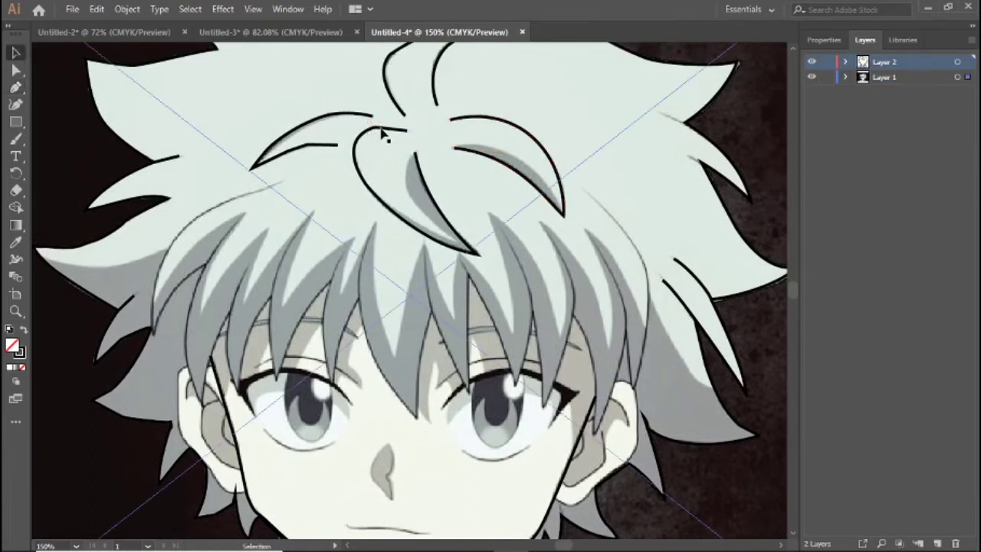
pyautogui.press('p')
pyautogui.keyDown('ctrl'); pyautogui.click(375, 128); pyautogui.keyUp('ctrl')
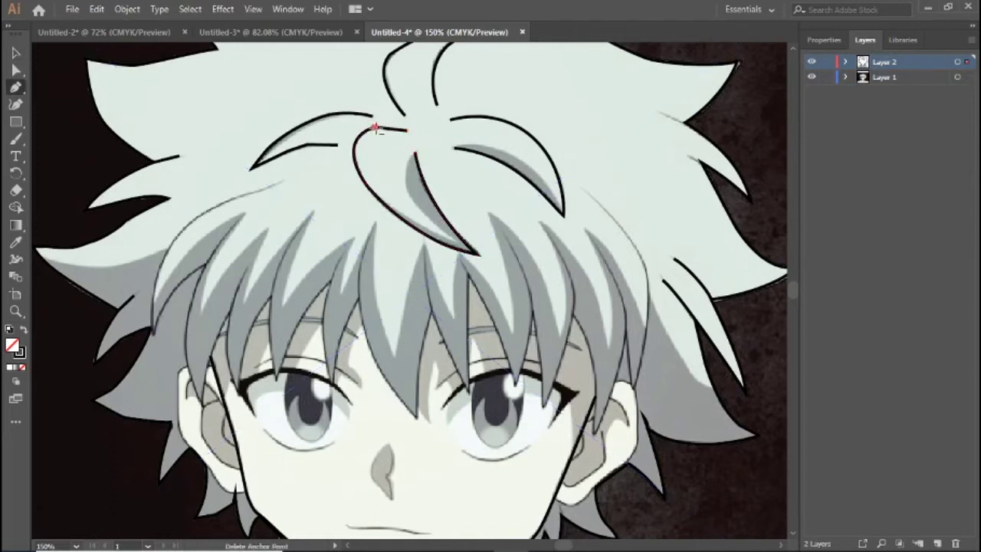
pyautogui.press('v')
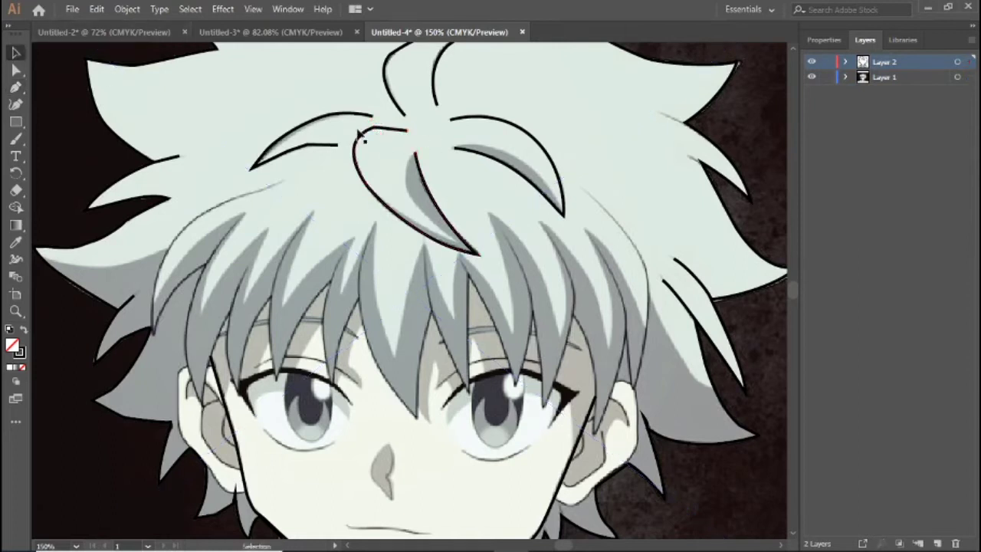
pyautogui.click(376, 130)
pyautogui.press('p')
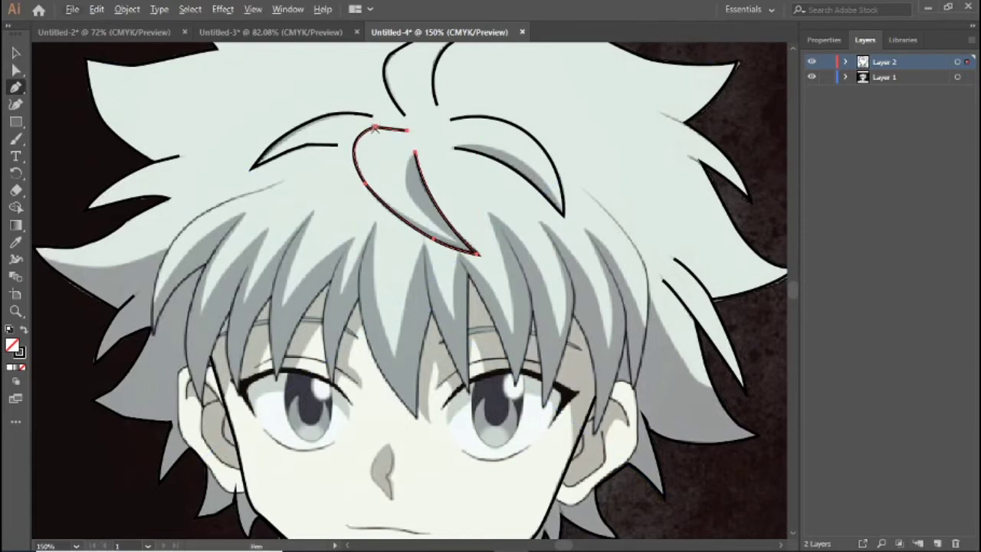
pyautogui.hotkey('ctrl', 'shift', 'a')
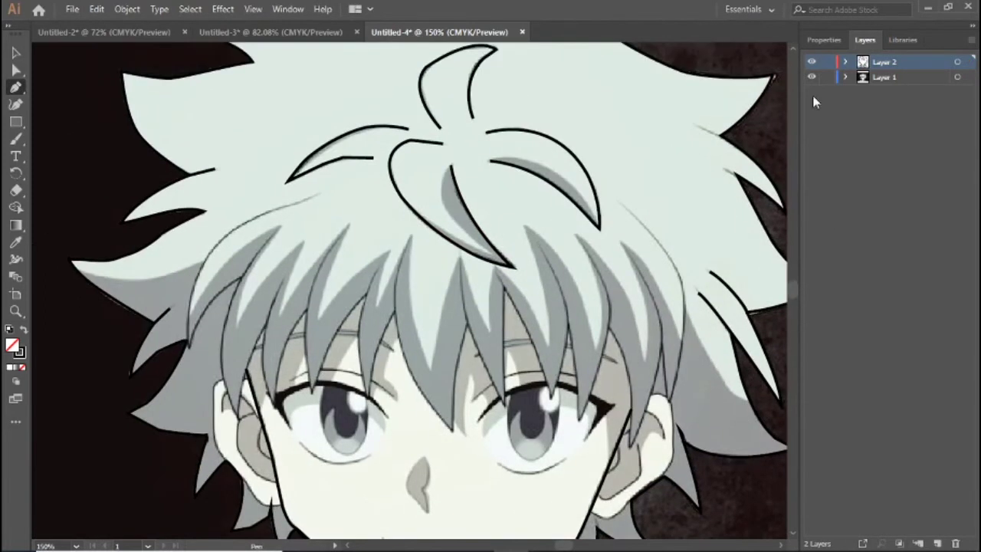
# - Check the lines without the reference, then cancel a stray path on the left hairline
pyautogui.click(812, 78)
pyautogui.click(811, 78)
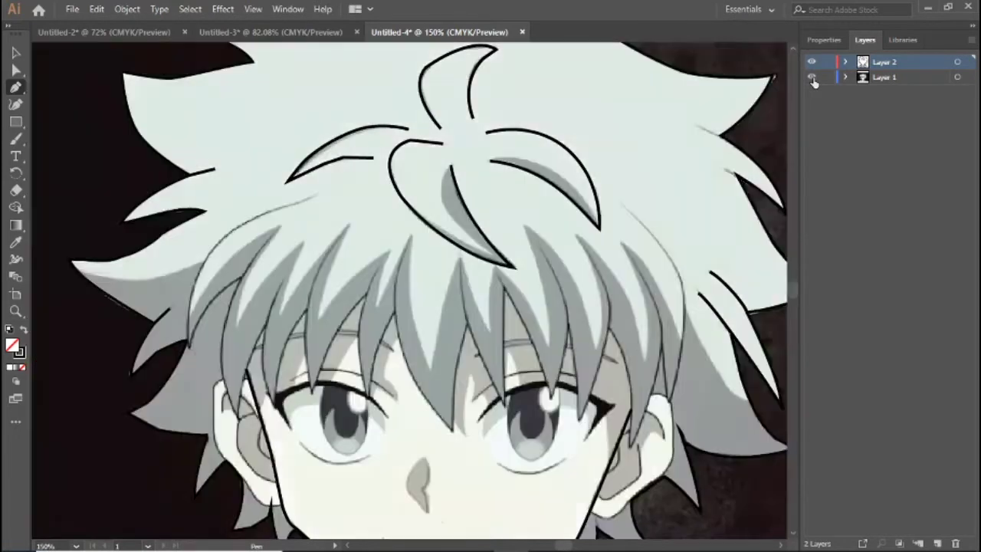
pyautogui.moveTo(429, 226); pyautogui.dragTo(471, 202)
pyautogui.click(363, 169)
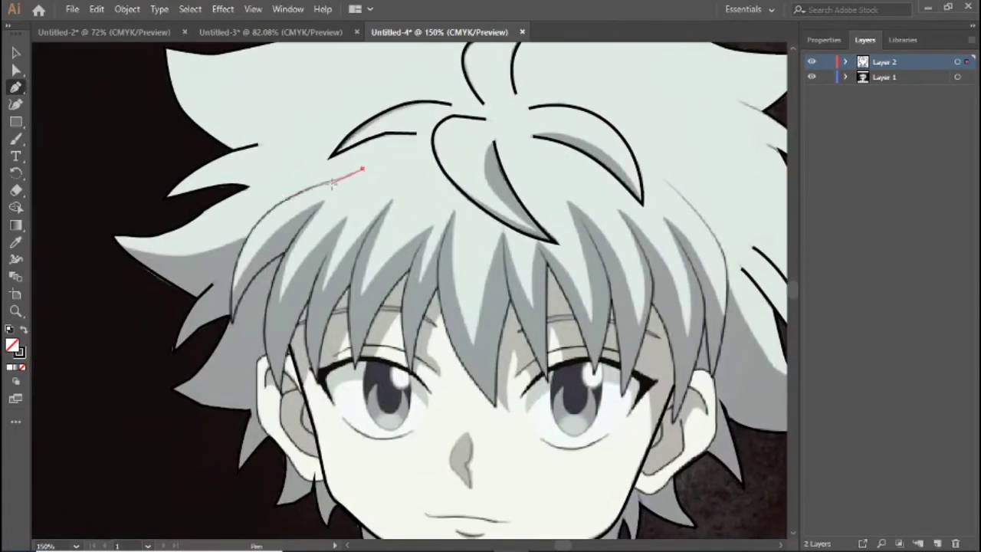
pyautogui.press('Escape')
# - Check the stroke weight options and keep the stroke at 2 pt
pyautogui.click(824, 39)
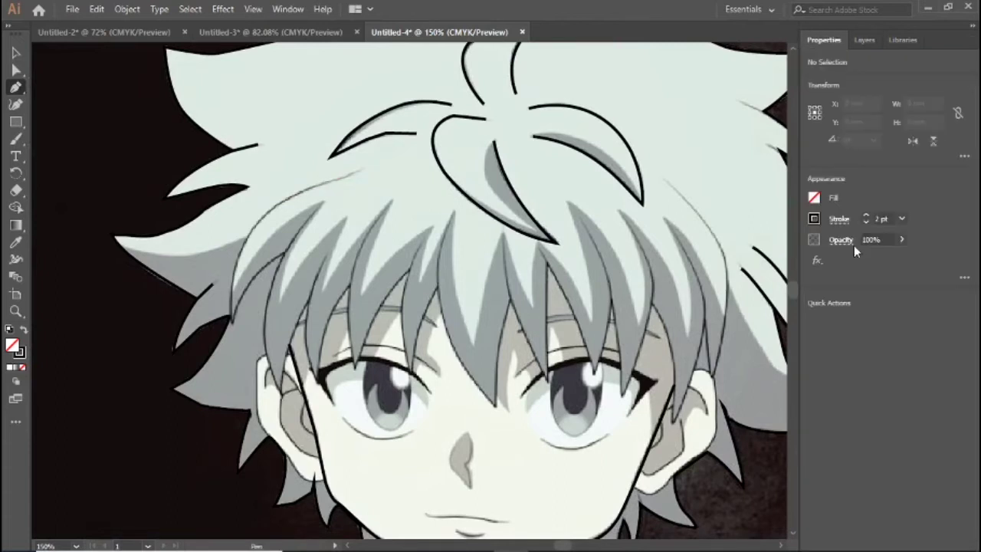
pyautogui.click(901, 218)
pyautogui.click(912, 295)
pyautogui.click(882, 219)
pyautogui.click(865, 40)
# - Trace the curved left hairline down the side of the head
pyautogui.click(361, 171)
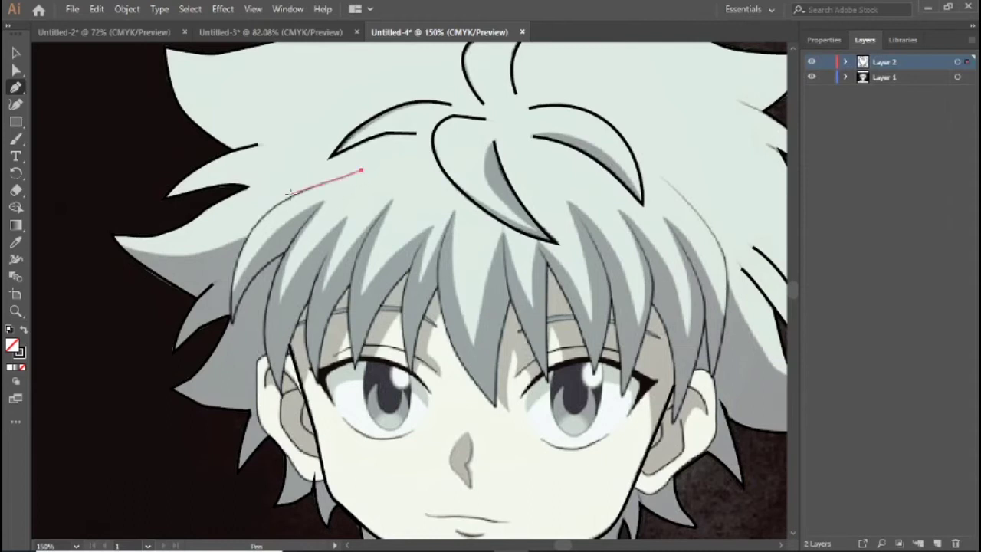
pyautogui.moveTo(294, 189); pyautogui.dragTo(279, 203)
pyautogui.moveTo(232, 321)
pyautogui.mouseDown()
pyautogui.moveTo(252, 377)
pyautogui.moveTo(242, 387)
pyautogui.mouseUp()
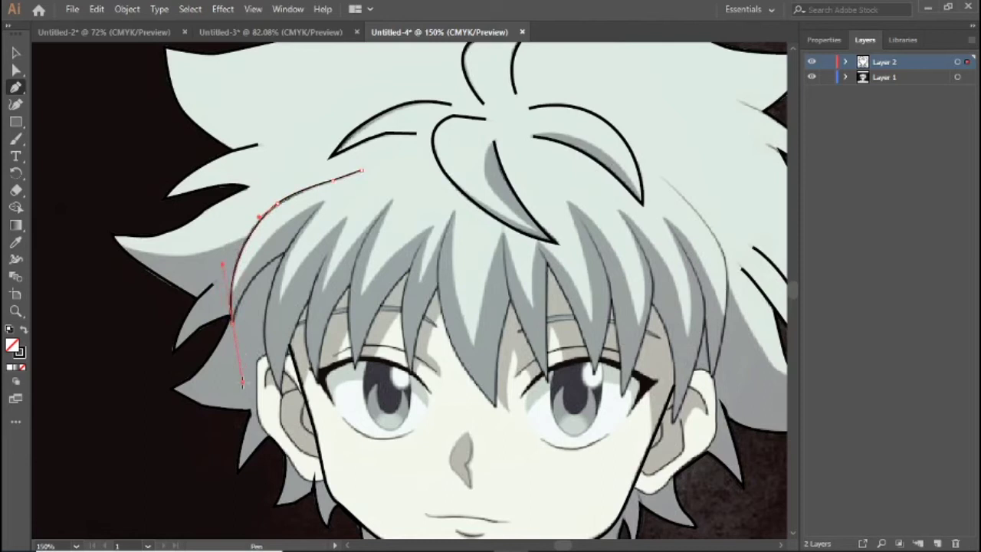
pyautogui.keyDown('alt'); pyautogui.click(232, 321); pyautogui.keyUp('alt')
pyautogui.moveTo(307, 240)
pyautogui.mouseDown()
pyautogui.moveTo(277, 259)
pyautogui.moveTo(313, 220)
pyautogui.moveTo(296, 247)
pyautogui.mouseUp()
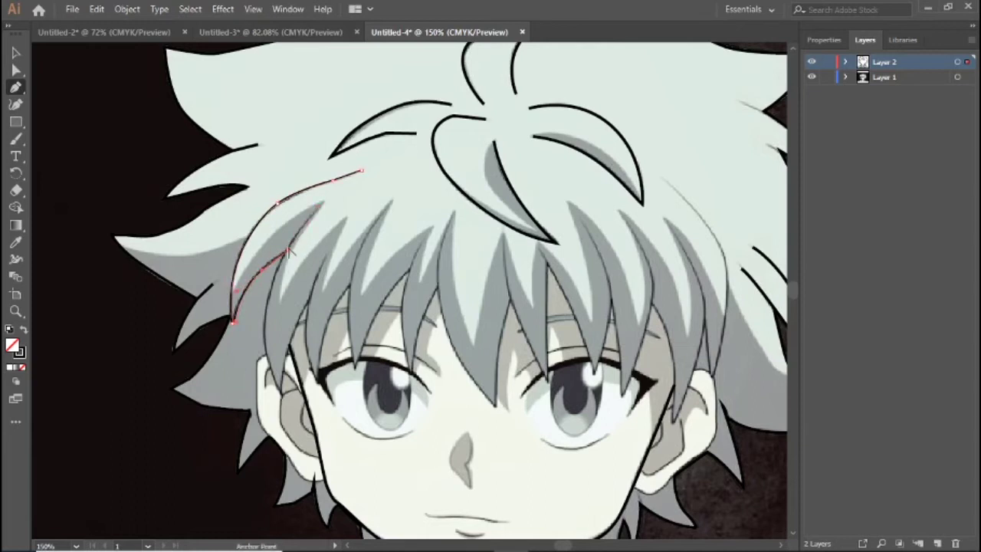
# - Outline a closed hair strand running down past the left ear
pyautogui.click(289, 251)
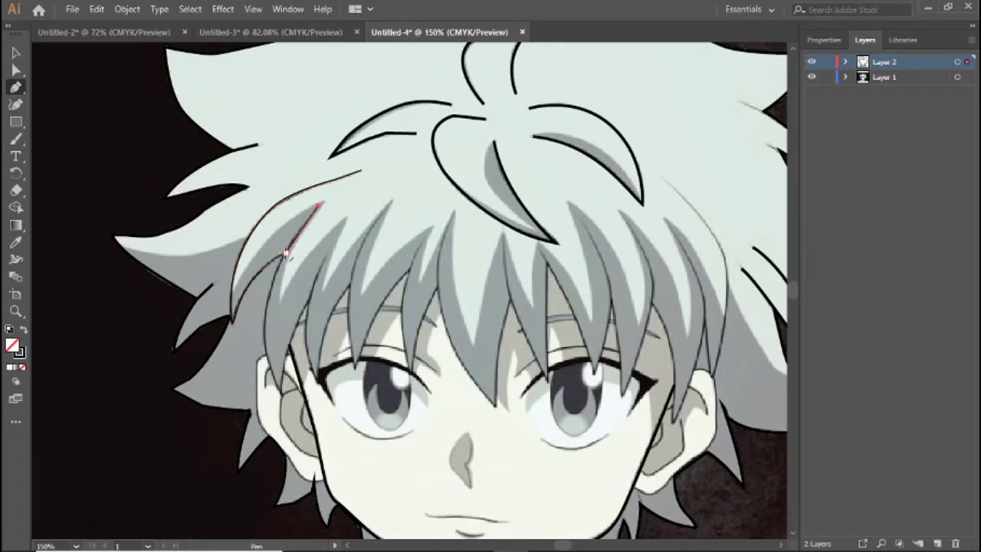
pyautogui.moveTo(281, 393); pyautogui.dragTo(321, 453)
pyautogui.moveTo(306, 304); pyautogui.dragTo(336, 244)
pyautogui.click(320, 206)
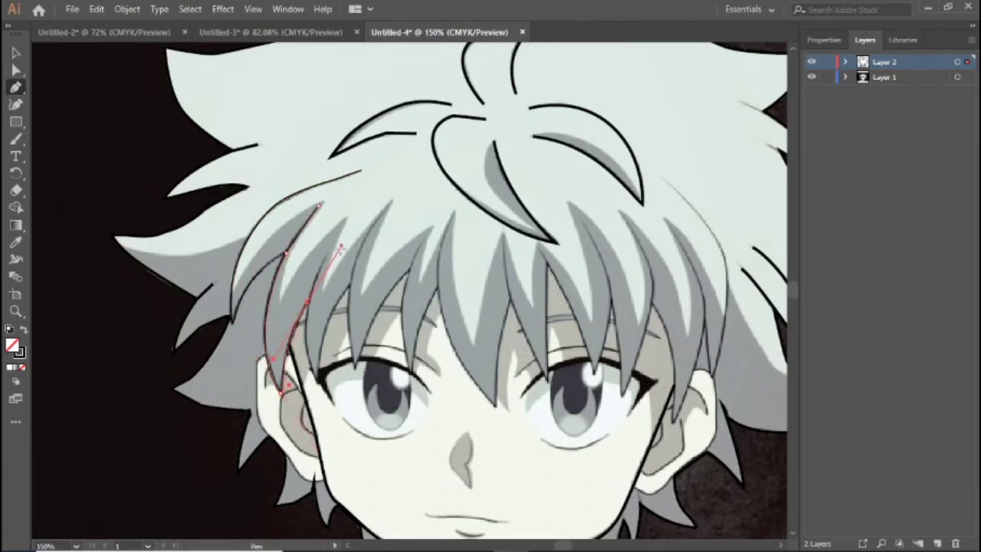
pyautogui.click(285, 253)
pyautogui.click(280, 391)
# - Draw two more curved strand lines down toward the left eye
pyautogui.click(325, 257)
pyautogui.moveTo(306, 304); pyautogui.dragTo(304, 325)
pyautogui.click(281, 387)
pyautogui.click(308, 305)
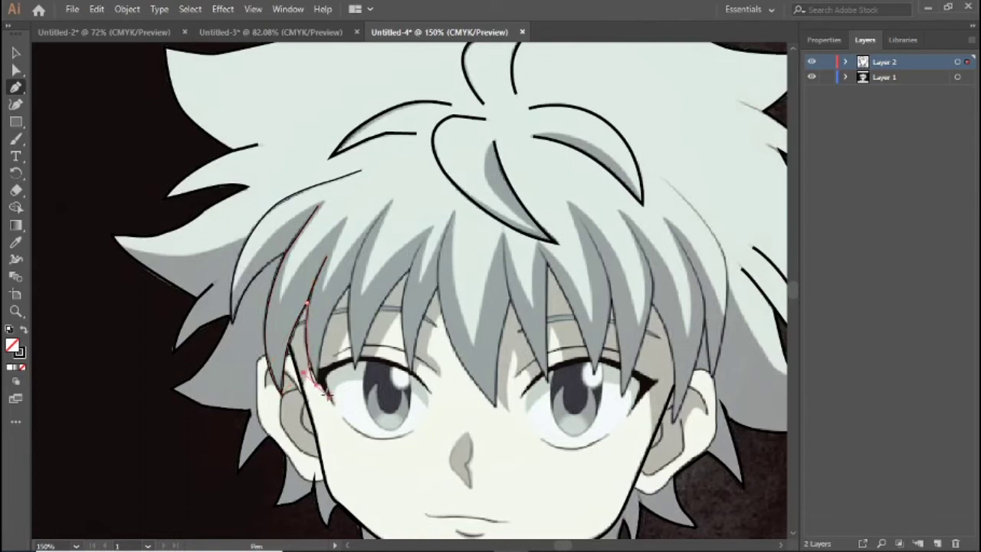
pyautogui.moveTo(315, 383); pyautogui.dragTo(316, 387)
# - Zigzag the bangs line between hair tips across the left half of the forehead
pyautogui.click(335, 305)
pyautogui.moveTo(342, 289)
pyautogui.mouseDown()
pyautogui.moveTo(351, 288)
pyautogui.moveTo(367, 393)
pyautogui.moveTo(355, 367)
pyautogui.mouseUp()
pyautogui.moveTo(408, 268)
pyautogui.mouseDown()
pyautogui.moveTo(433, 264)
pyautogui.moveTo(439, 251)
pyautogui.mouseUp()
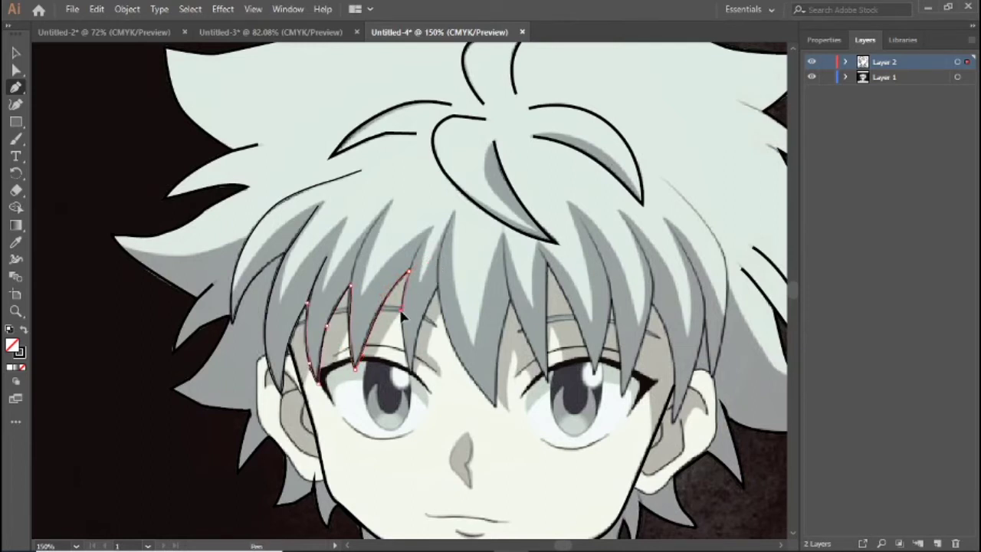
pyautogui.moveTo(408, 374)
pyautogui.mouseDown()
pyautogui.moveTo(420, 401)
pyautogui.moveTo(418, 377)
pyautogui.mouseUp()
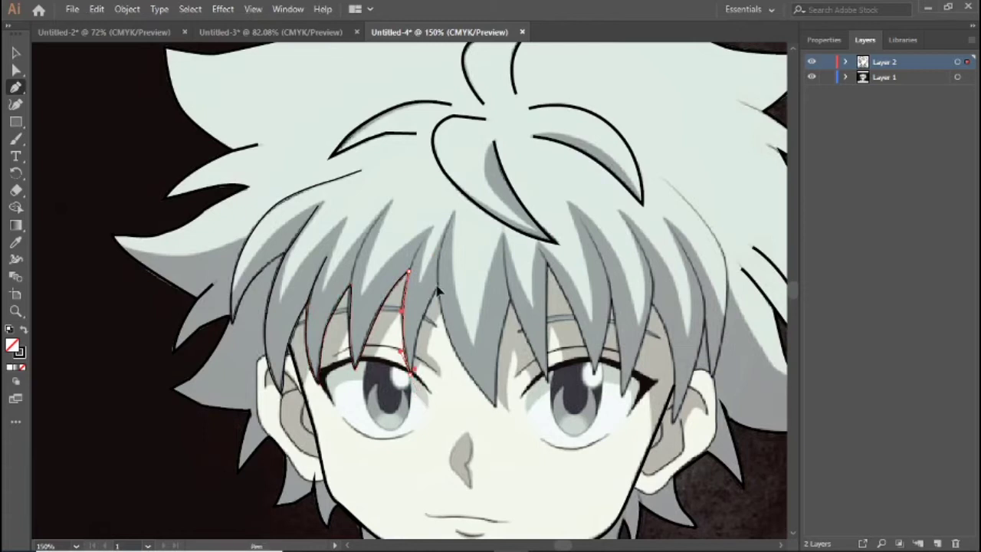
pyautogui.moveTo(437, 289); pyautogui.dragTo(458, 260)
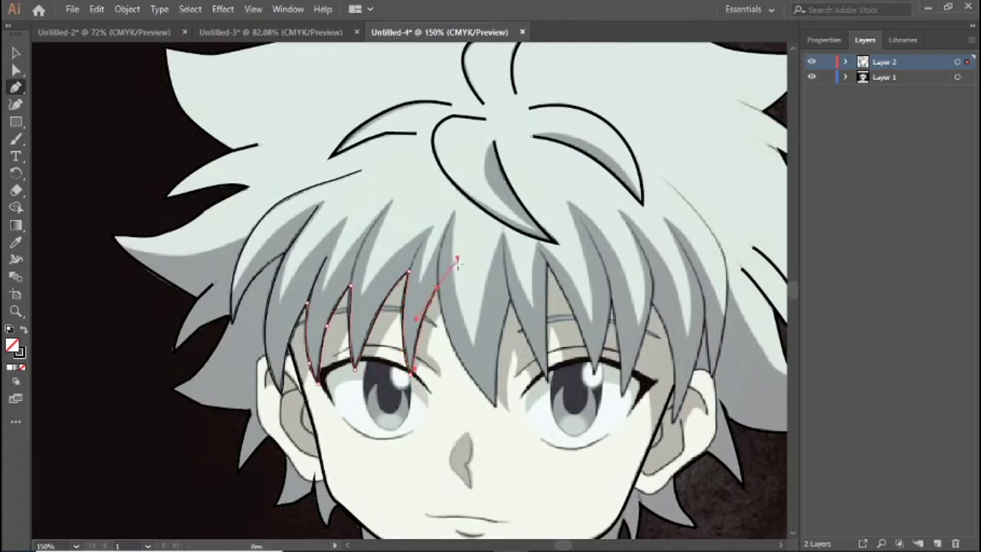
pyautogui.moveTo(493, 406); pyautogui.dragTo(504, 414)
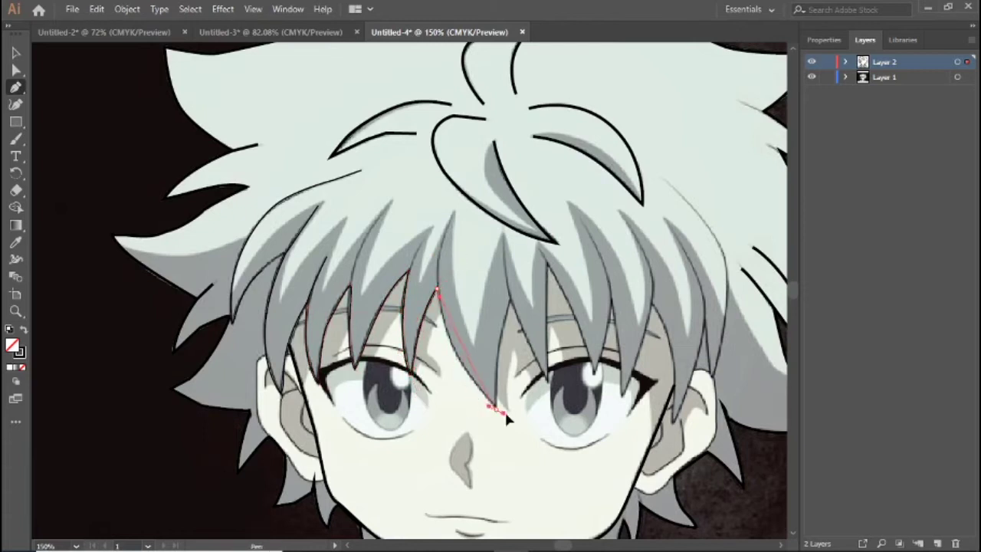
pyautogui.hotkey('ctrl', 'z')
pyautogui.click(474, 387)
# - Continue the zigzag bangs line across the middle to the tip above the right eye
pyautogui.click(496, 406)
pyautogui.moveTo(510, 304); pyautogui.dragTo(522, 275)
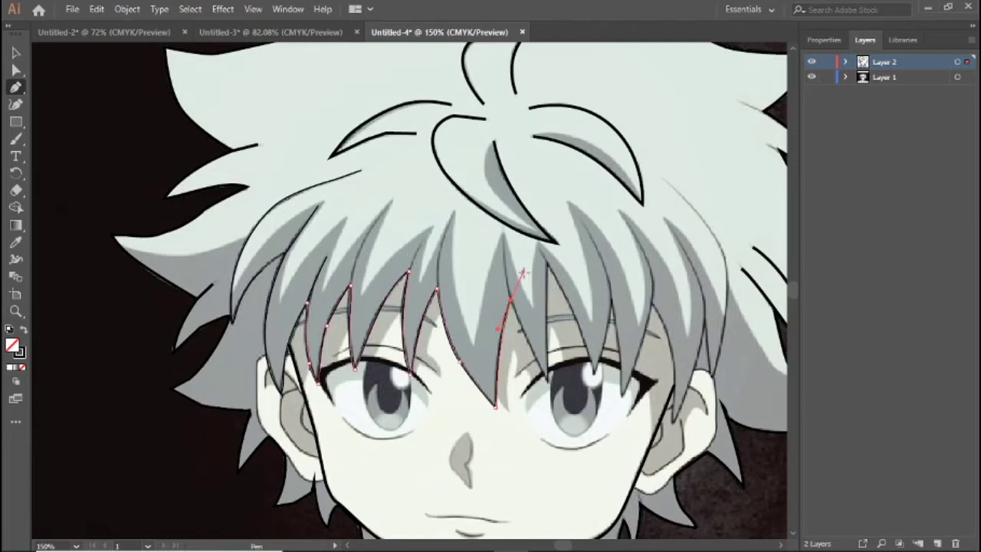
pyautogui.click(546, 383)
pyautogui.click(547, 262)
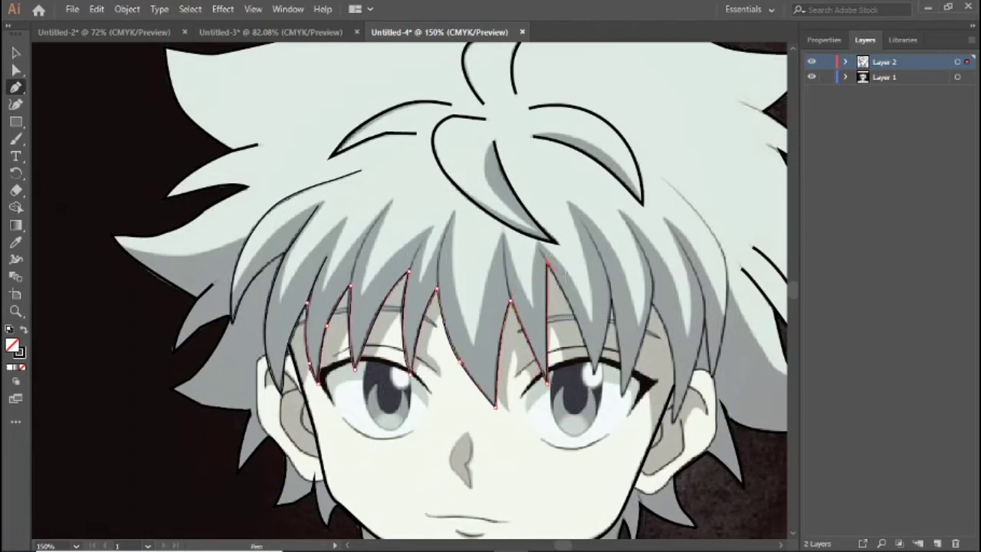
pyautogui.click(595, 375)
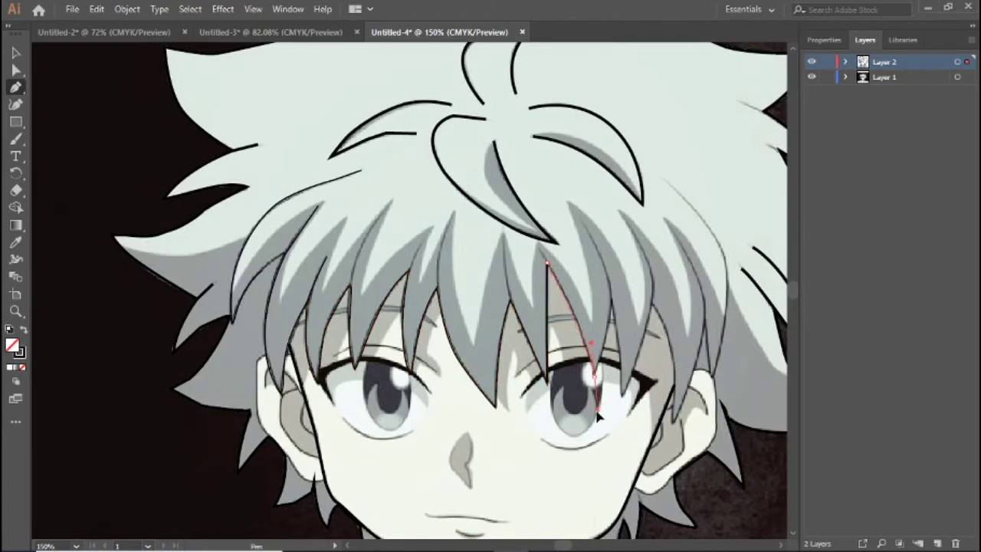
pyautogui.click(610, 300)
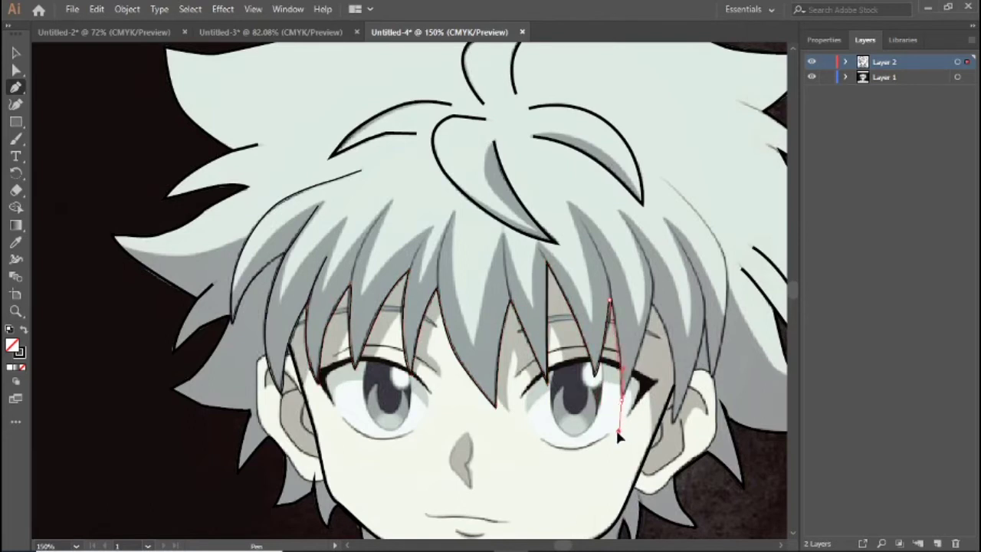
# - Toggle the reference to compare, extend the strand near the right eye, and review Layer 2's paths
pyautogui.click(811, 77)
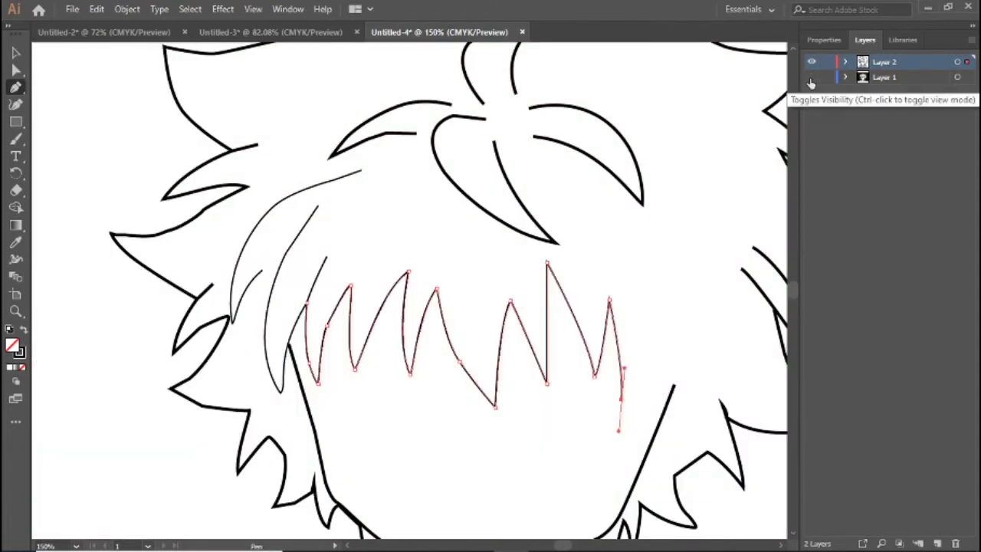
pyautogui.click(811, 77)
pyautogui.click(811, 77)
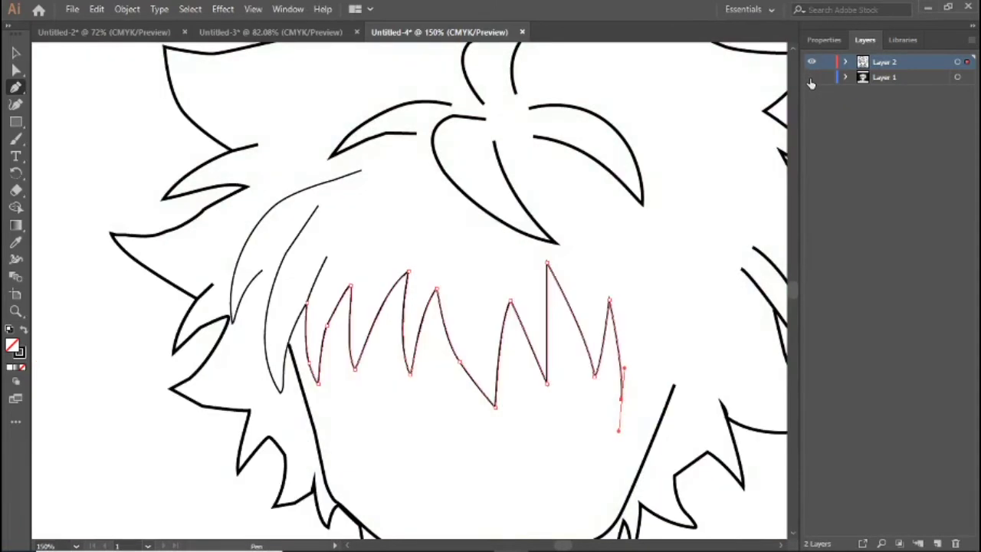
pyautogui.click(811, 77)
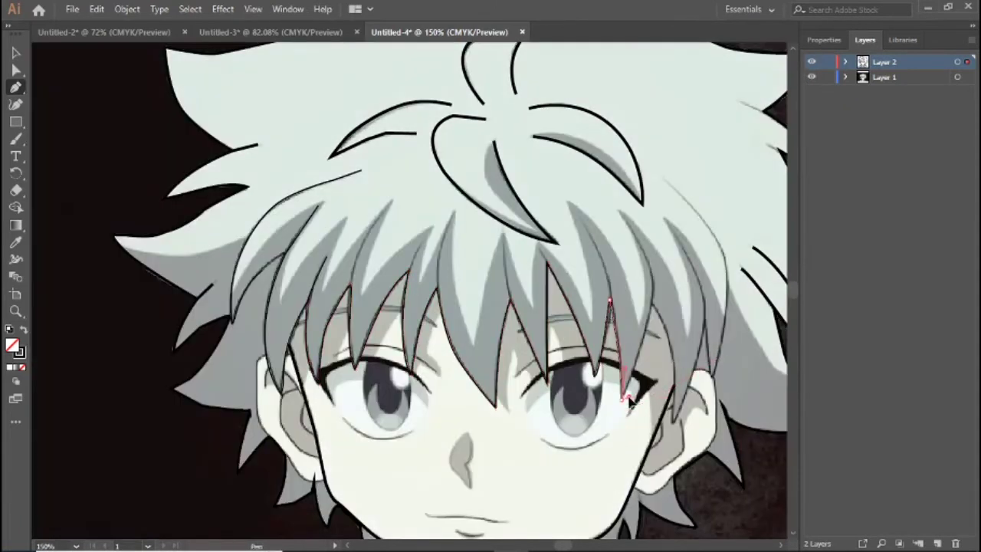
pyautogui.click(651, 302)
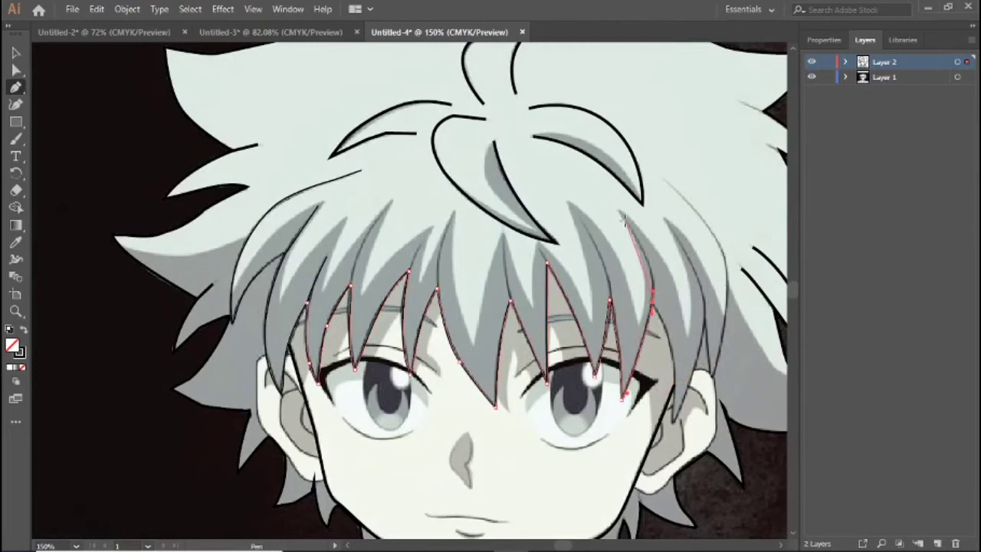
pyautogui.click(661, 315)
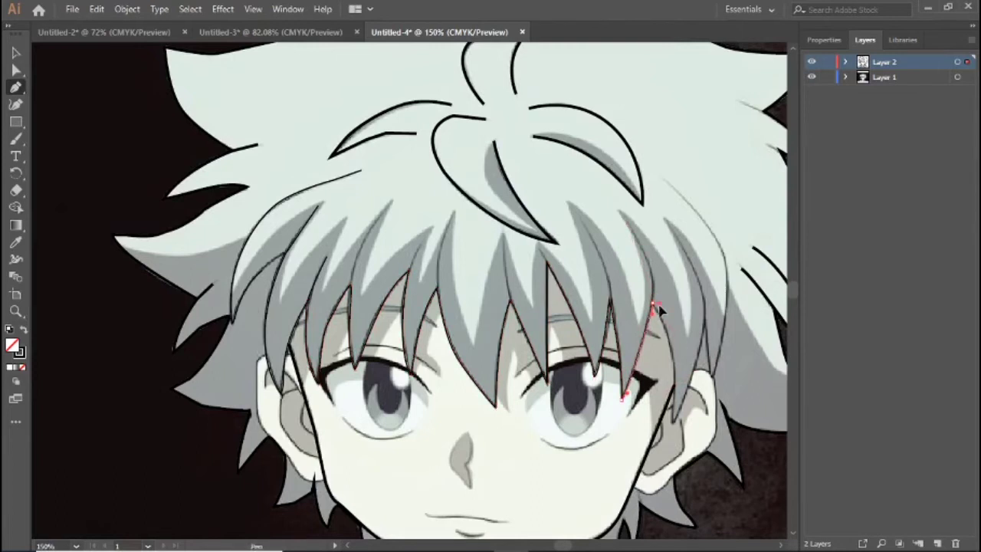
pyautogui.click(844, 62)
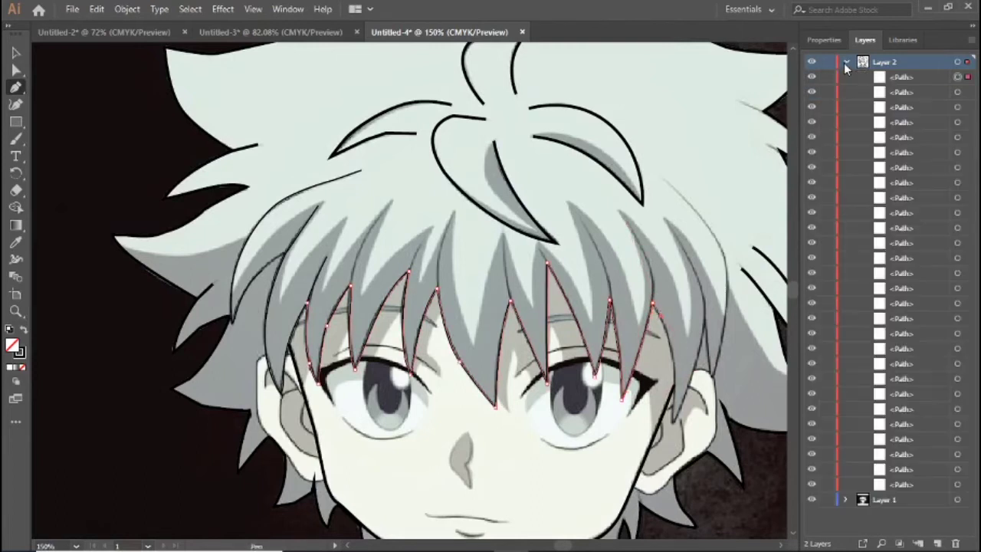
pyautogui.click(845, 62)
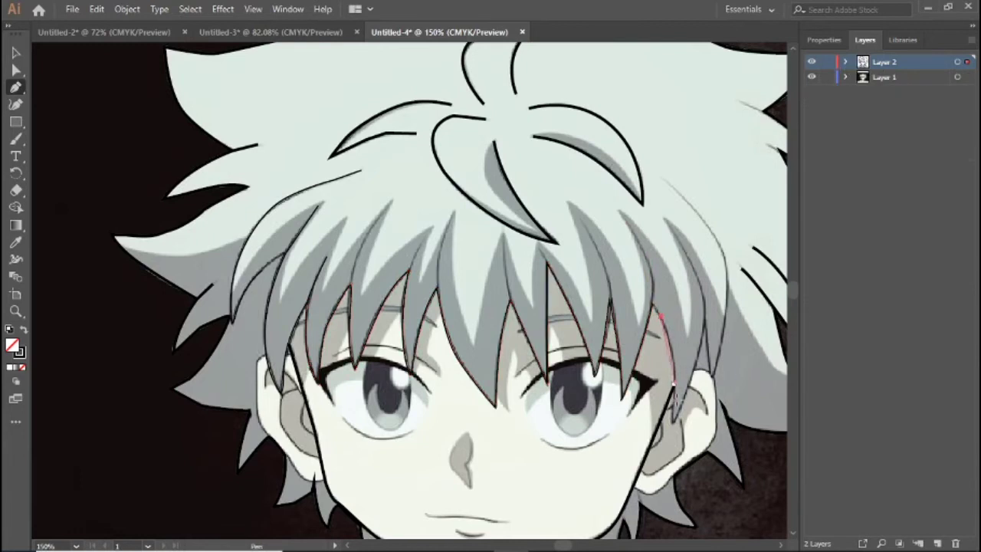
# - Draw two strand lines along the hair beside the right ear
pyautogui.click(688, 391)
pyautogui.click(660, 463)
pyautogui.moveTo(663, 463); pyautogui.dragTo(664, 477)
pyautogui.hotkey('ctrl', 'z')
pyautogui.click(704, 324)
pyautogui.click(711, 376)
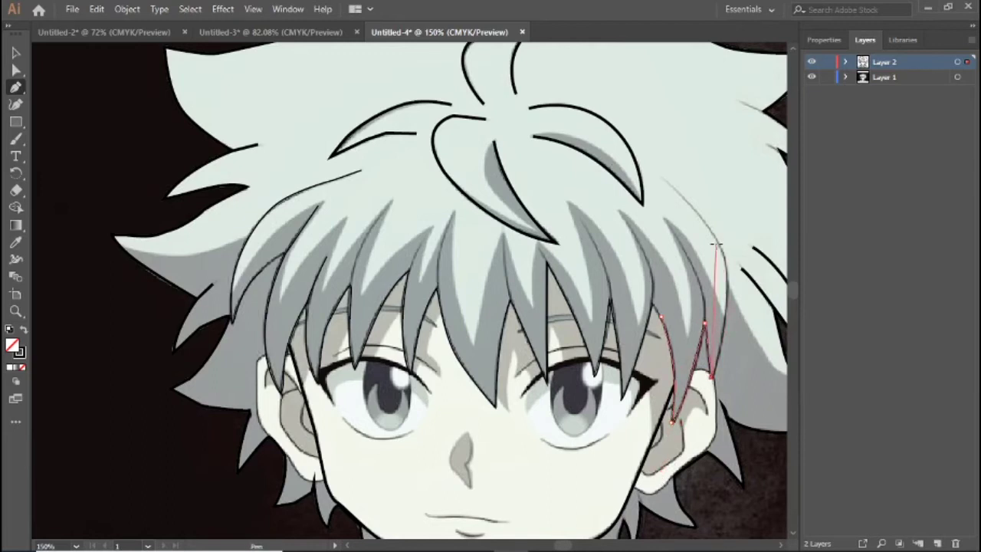
pyautogui.moveTo(717, 243); pyautogui.dragTo(692, 195)
pyautogui.click(660, 177)
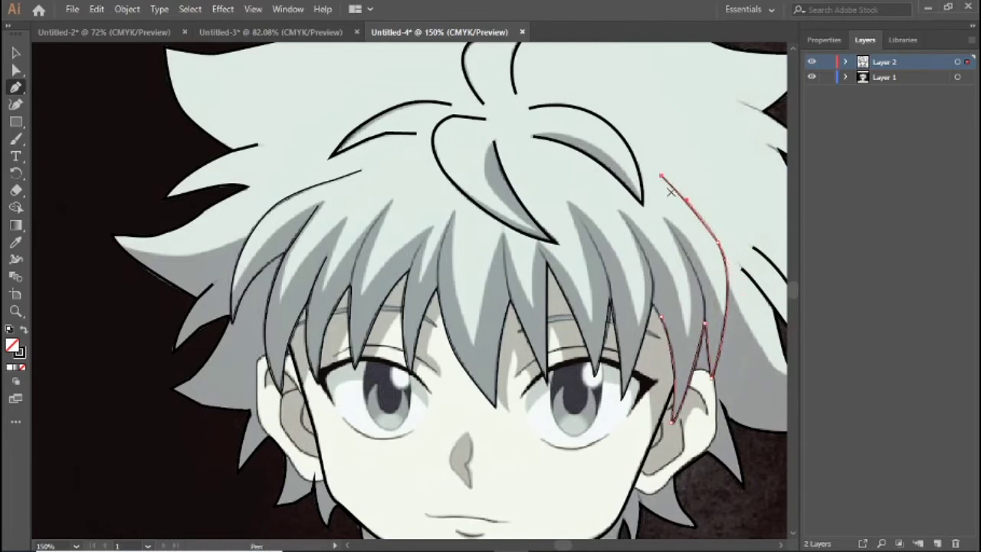
pyautogui.click(664, 220)
pyautogui.click(704, 324)
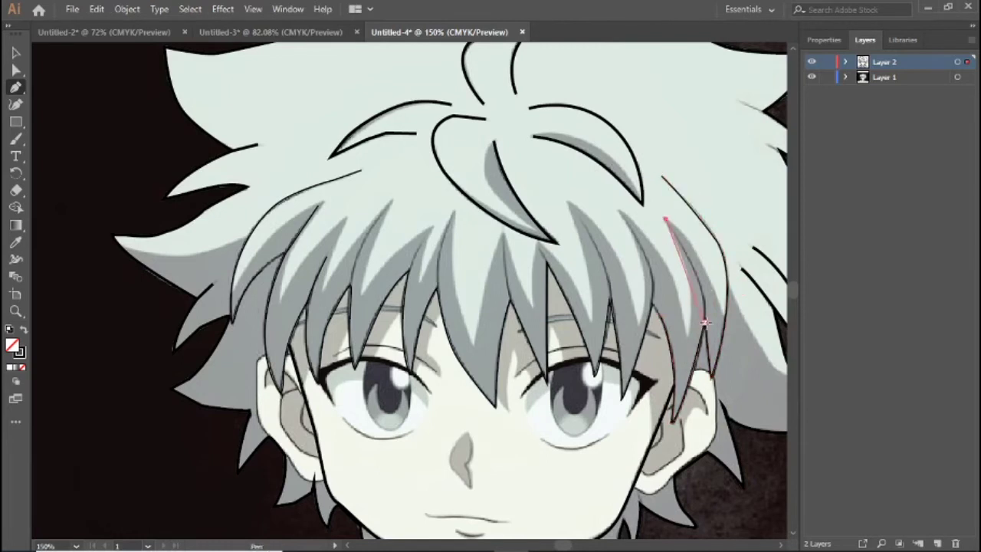
pyautogui.click(700, 370)
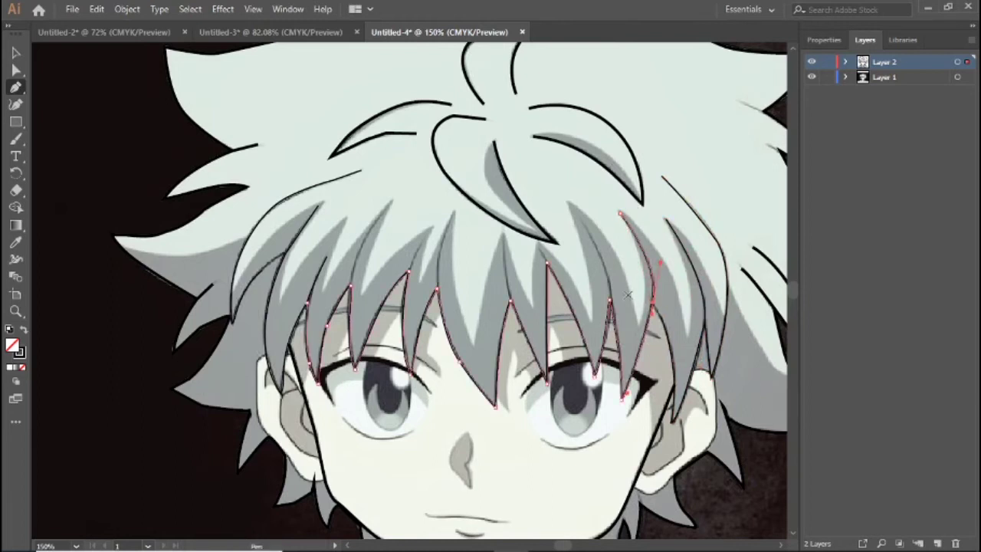
# - Add short curved strand lines inside the bangs above the right eye
pyautogui.click(579, 221)
pyautogui.moveTo(608, 330); pyautogui.dragTo(604, 338)
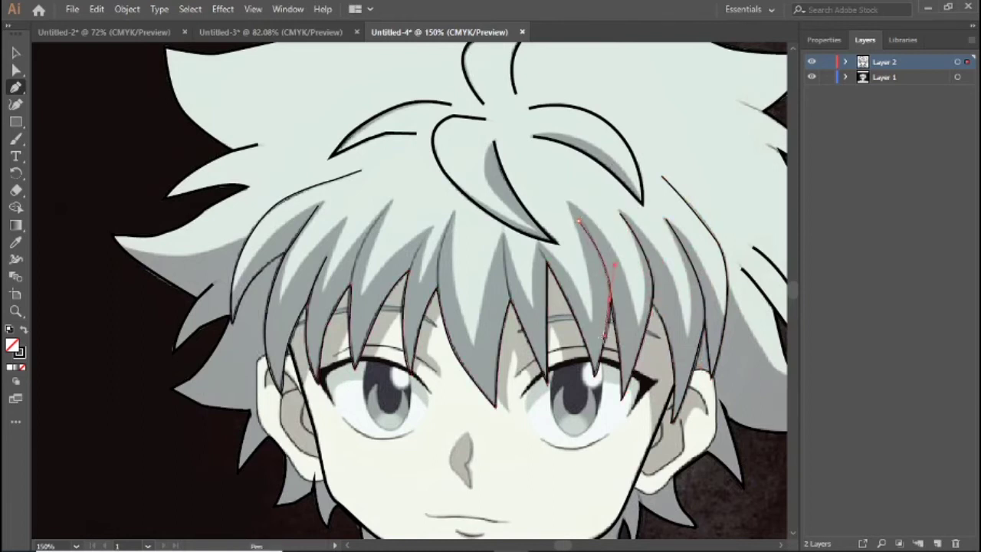
pyautogui.click(539, 248)
pyautogui.moveTo(510, 302)
pyautogui.mouseDown()
pyautogui.moveTo(490, 291)
pyautogui.moveTo(483, 307)
pyautogui.mouseUp()
pyautogui.click(490, 214)
pyautogui.click(482, 307)
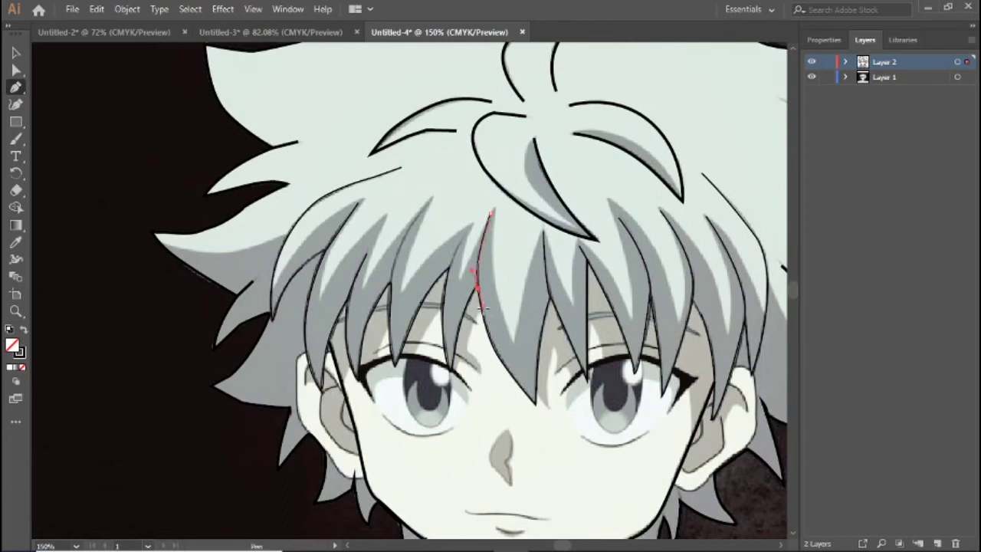
pyautogui.click(459, 240)
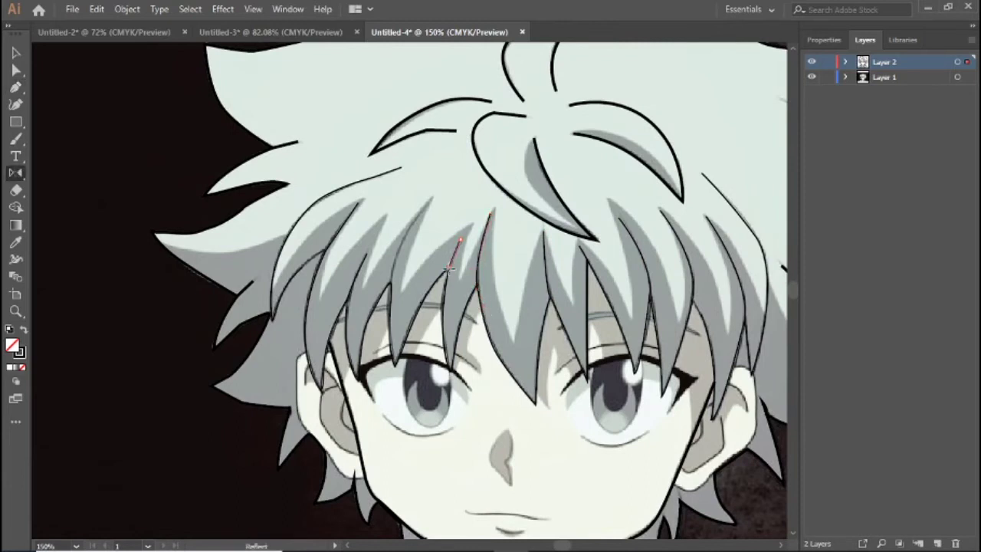
# - Curve the new left hair-strand line, toggling the reference image to compare
pyautogui.hscroll(-3, 411, 251)
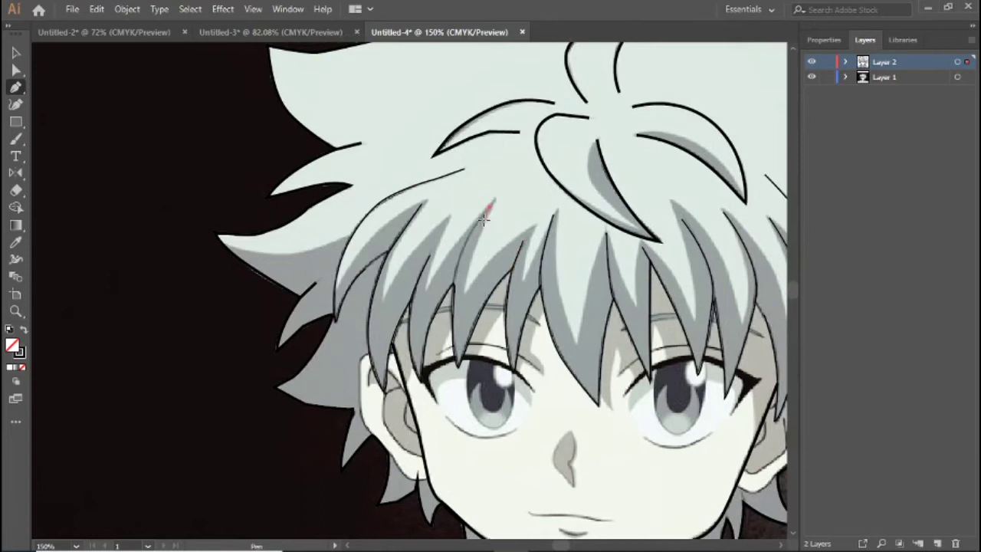
pyautogui.moveTo(457, 301); pyautogui.dragTo(455, 318)
pyautogui.hscroll(-4, 518, 268)
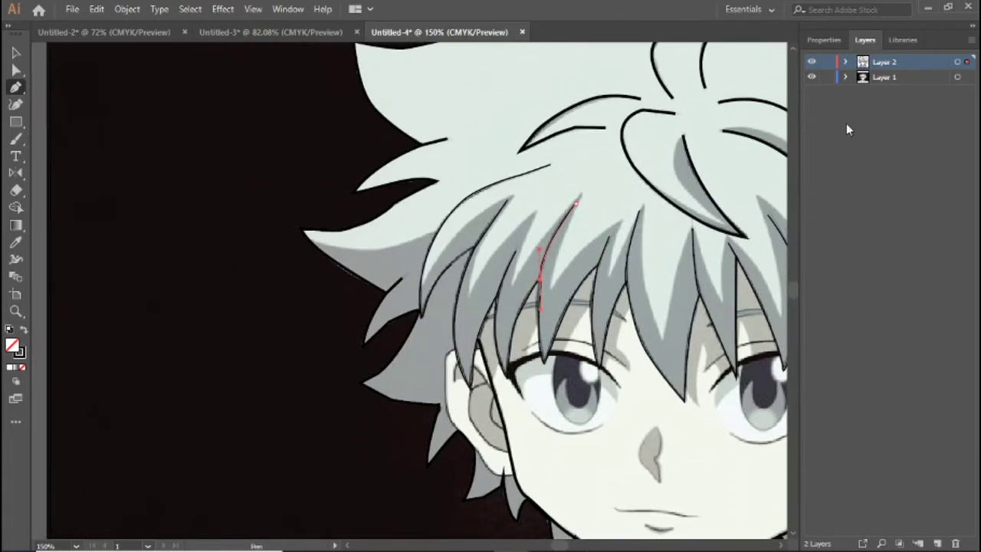
pyautogui.click(811, 76)
pyautogui.click(811, 76)
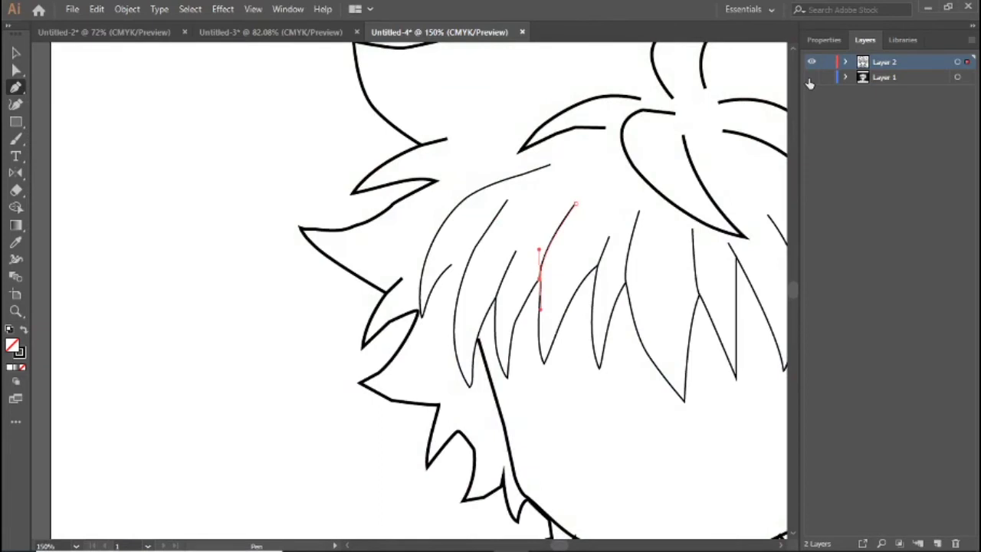
pyautogui.click(809, 78)
pyautogui.click(811, 77)
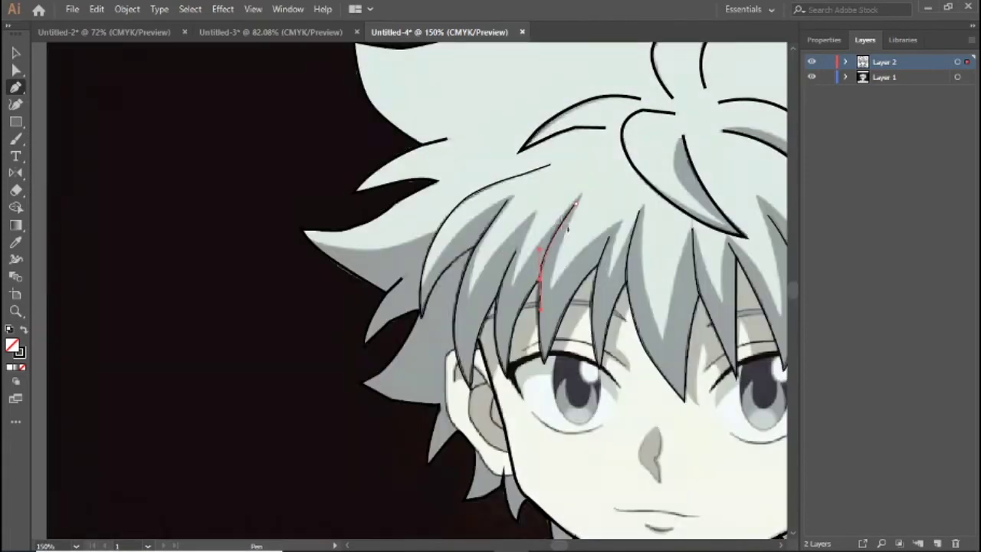
# - Add a curved point to the strand, then check the whole artboard and return to 150%
pyautogui.moveTo(453, 265); pyautogui.dragTo(476, 247)
pyautogui.click(812, 78)
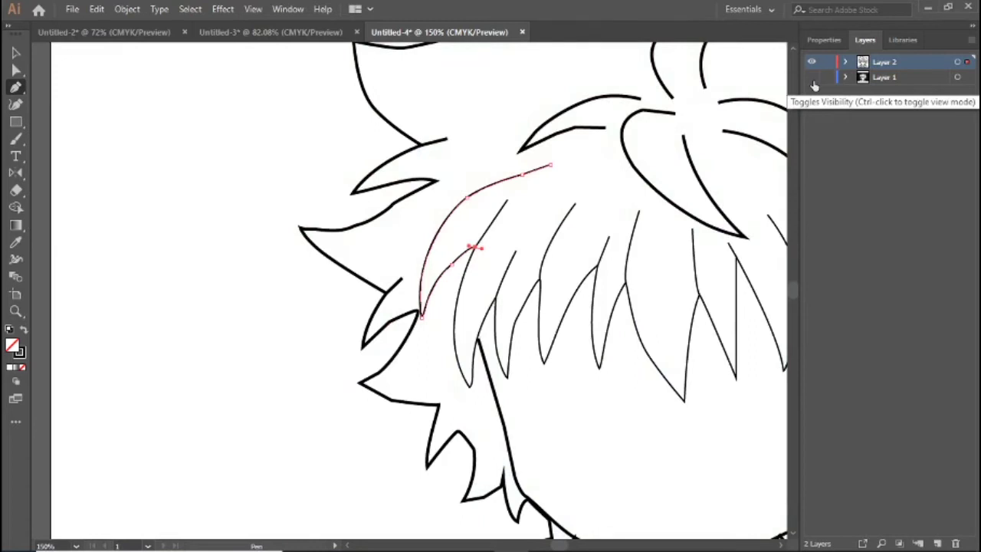
pyautogui.hotkey('ctrl', '0')
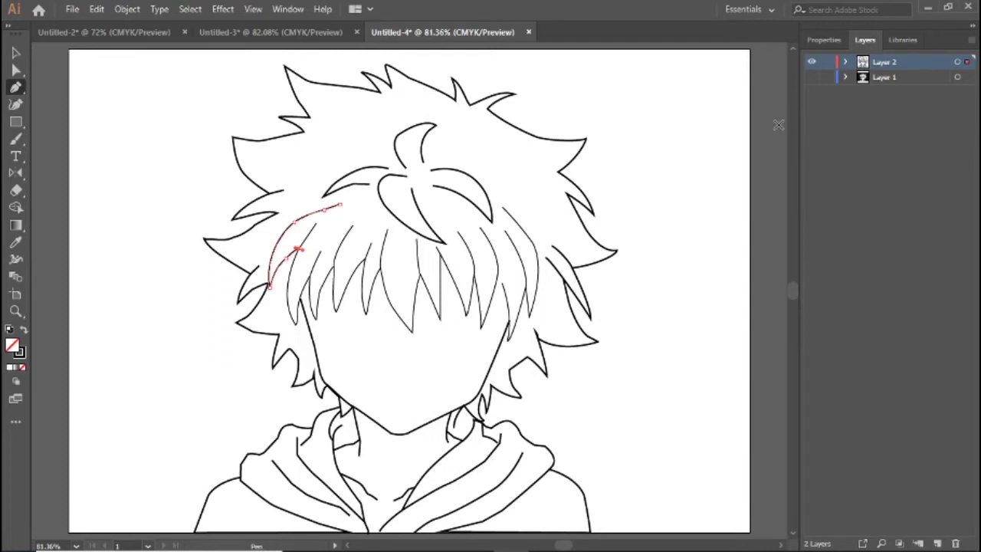
pyautogui.click(811, 78)
pyautogui.hotkey('ctrl', '+')
pyautogui.hotkey('ctrl', '+')
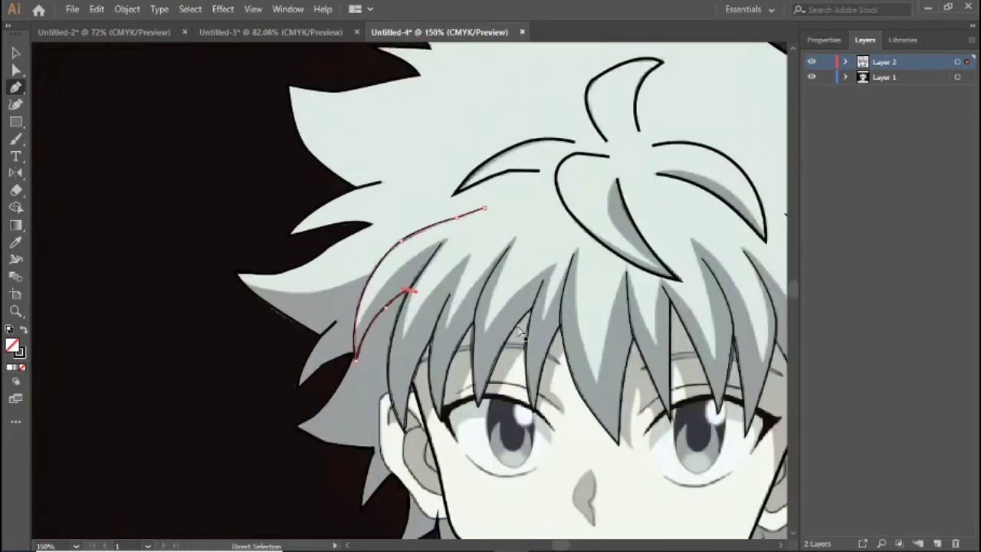
pyautogui.scroll(-3, 519, 331)
# - Set the hair-strand stroke weight to 2 pt, check it without the reference, and deselect
pyautogui.click(824, 39)
pyautogui.click(902, 218)
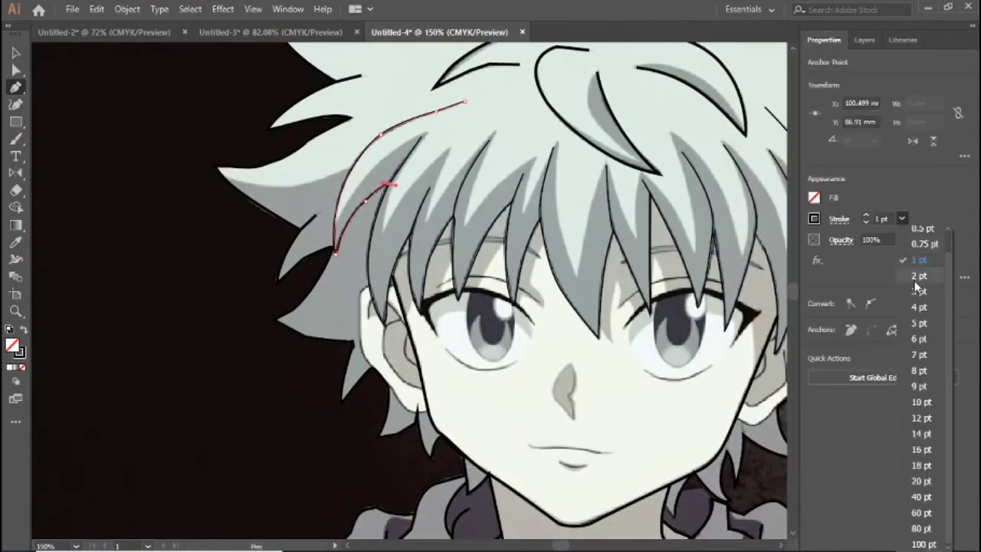
pyautogui.click(916, 278)
pyautogui.click(863, 39)
pyautogui.click(811, 78)
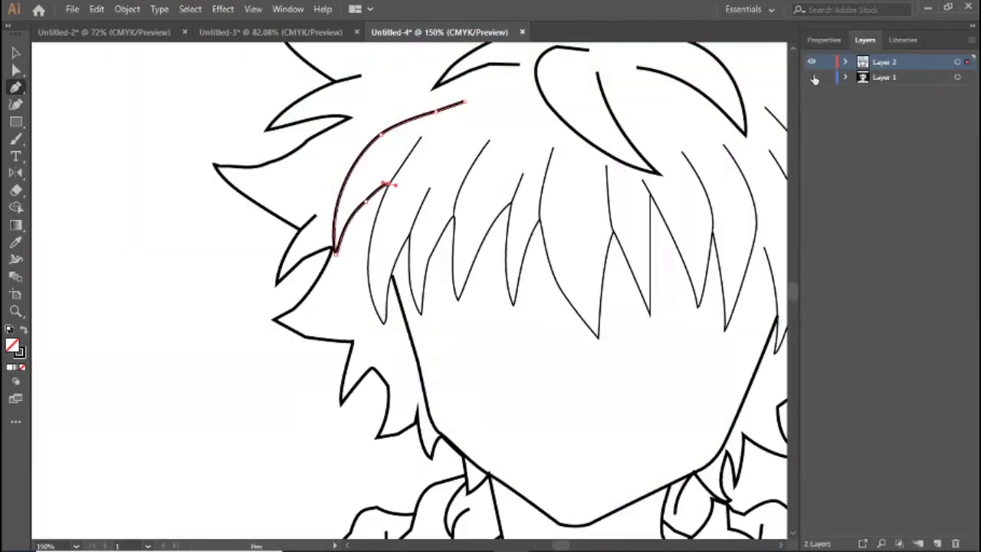
pyautogui.click(812, 77)
pyautogui.click(811, 77)
pyautogui.keyDown('ctrl'); pyautogui.click(393, 285); pyautogui.keyUp('ctrl')
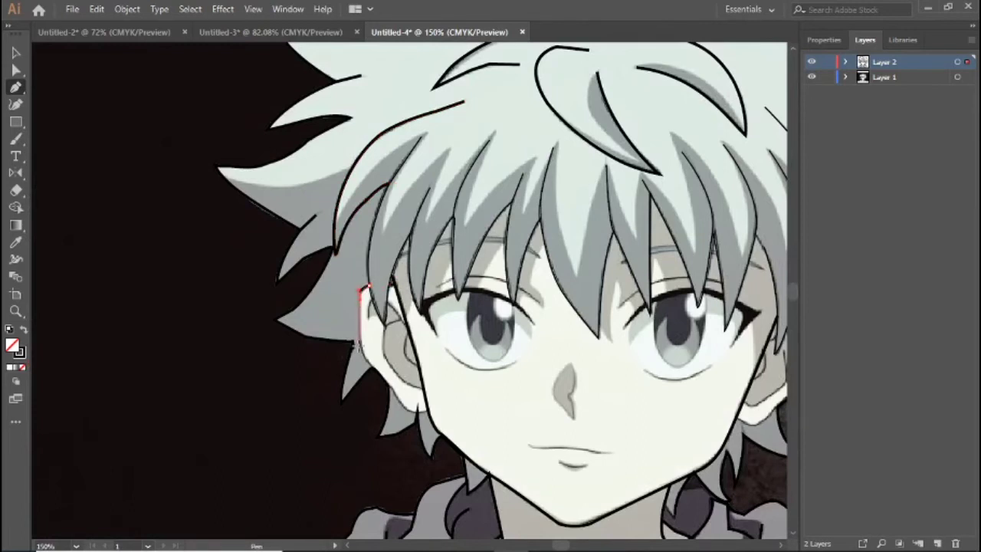
# - Extend the left ear outline down to the jaw and compare it against the reference
pyautogui.click(371, 367)
pyautogui.click(389, 385)
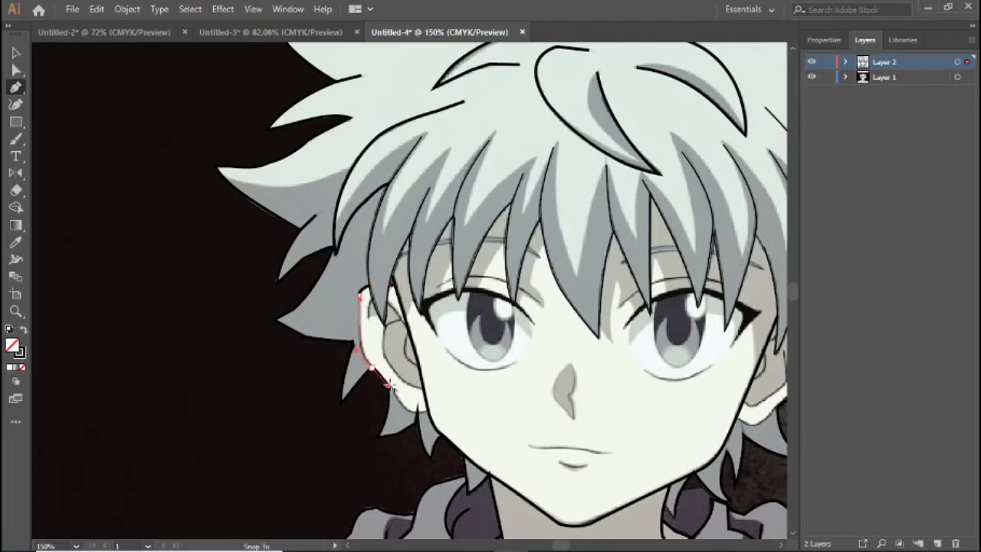
pyautogui.keyDown('ctrl'); pyautogui.click(395, 391); pyautogui.keyUp('ctrl')
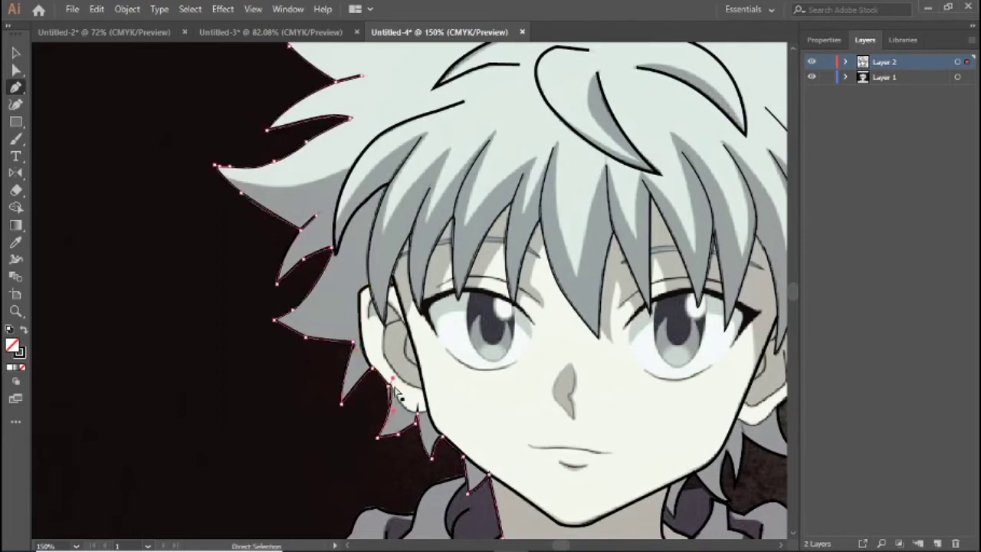
pyautogui.click(389, 386)
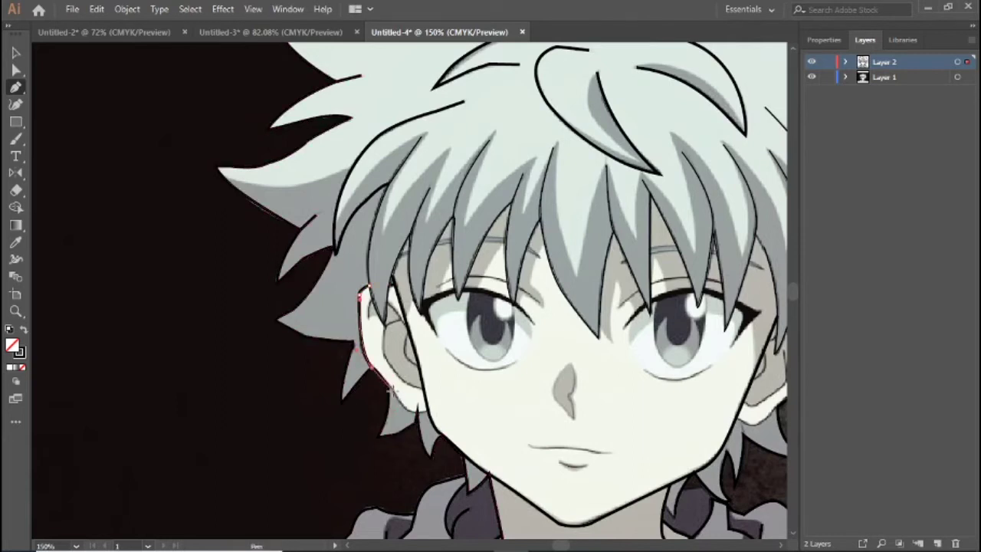
pyautogui.click(406, 409)
pyautogui.click(428, 411)
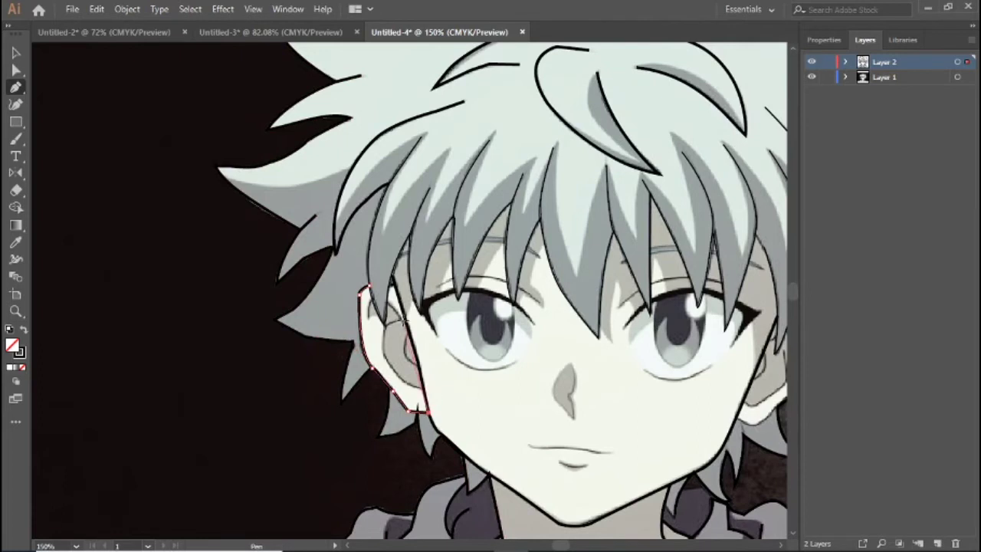
pyautogui.click(811, 77)
pyautogui.doubleClick(811, 77)
pyautogui.click(811, 76)
pyautogui.click(365, 294)
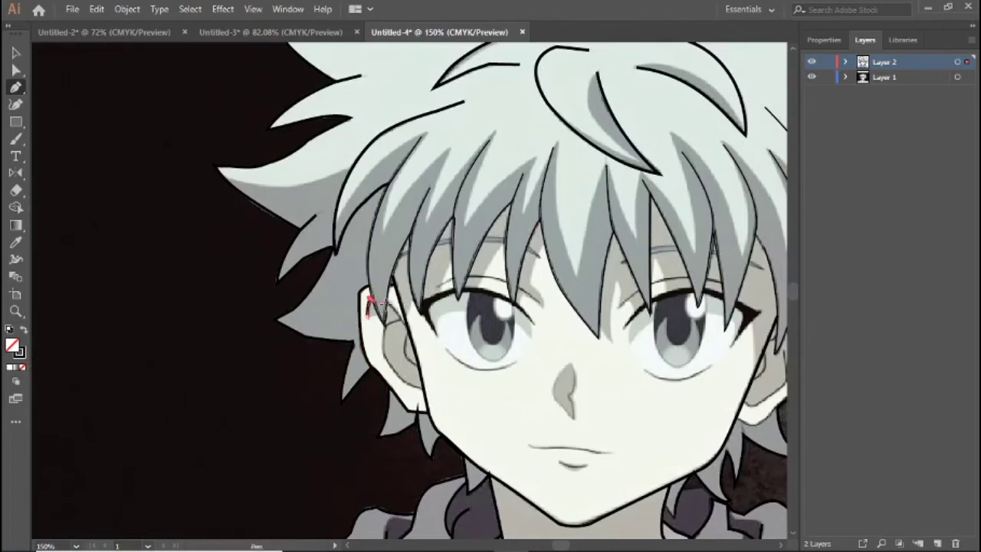
# - Draw the curved inner-ear line bending toward the earlobe, redoing a misplaced curve
pyautogui.click(386, 301)
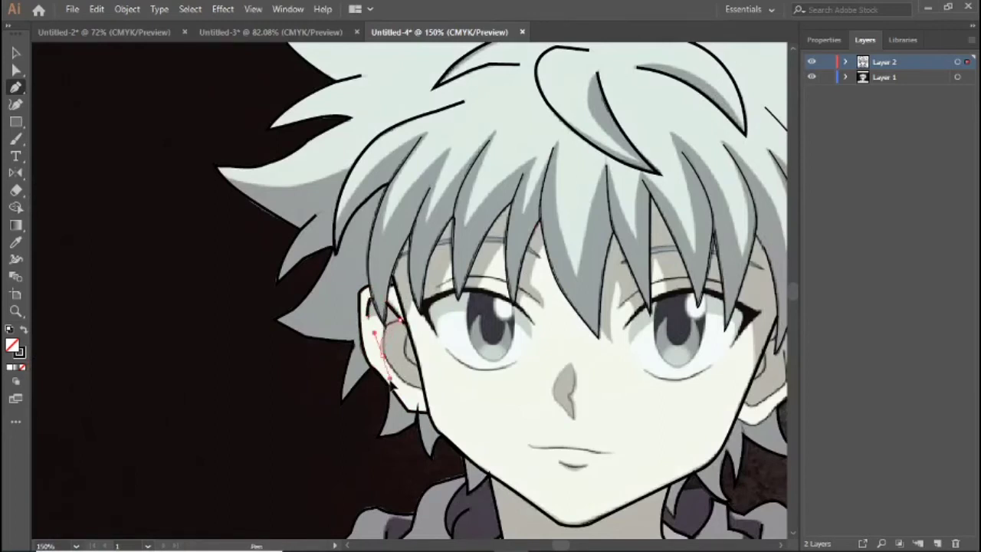
pyautogui.moveTo(371, 341); pyautogui.dragTo(420, 412)
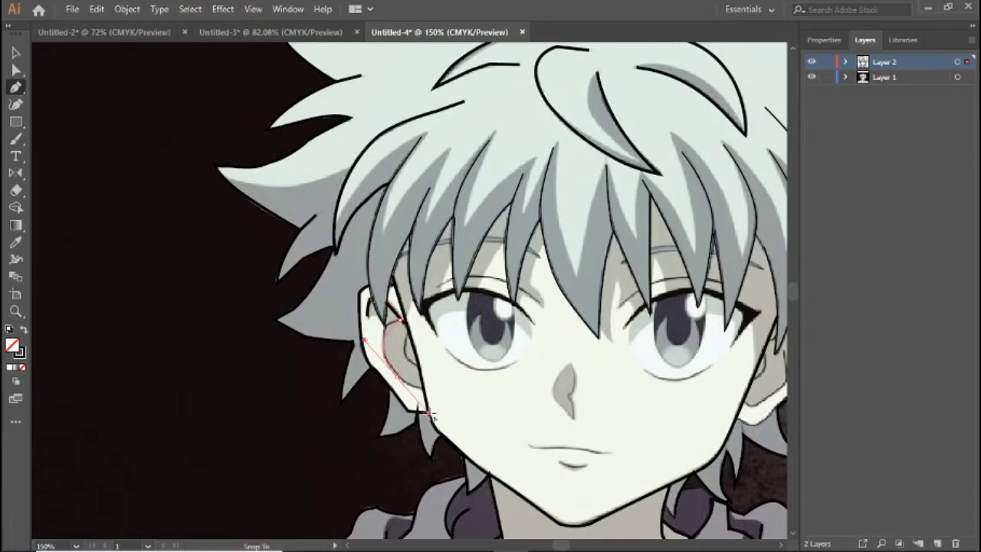
pyautogui.hotkey('ctrl', 'z')
pyautogui.click(381, 328)
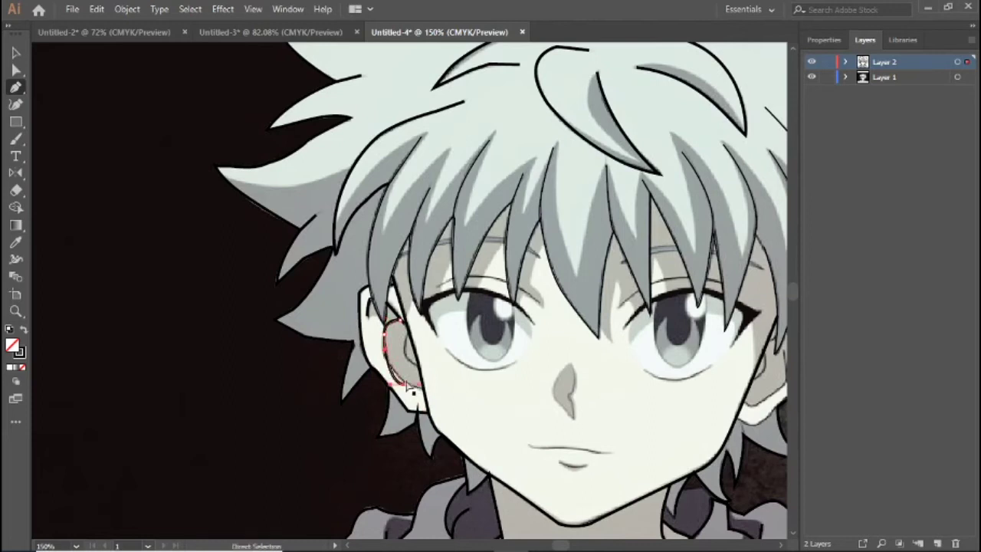
pyautogui.moveTo(381, 375)
pyautogui.mouseDown()
pyautogui.moveTo(431, 391)
pyautogui.moveTo(409, 388)
pyautogui.mouseUp()
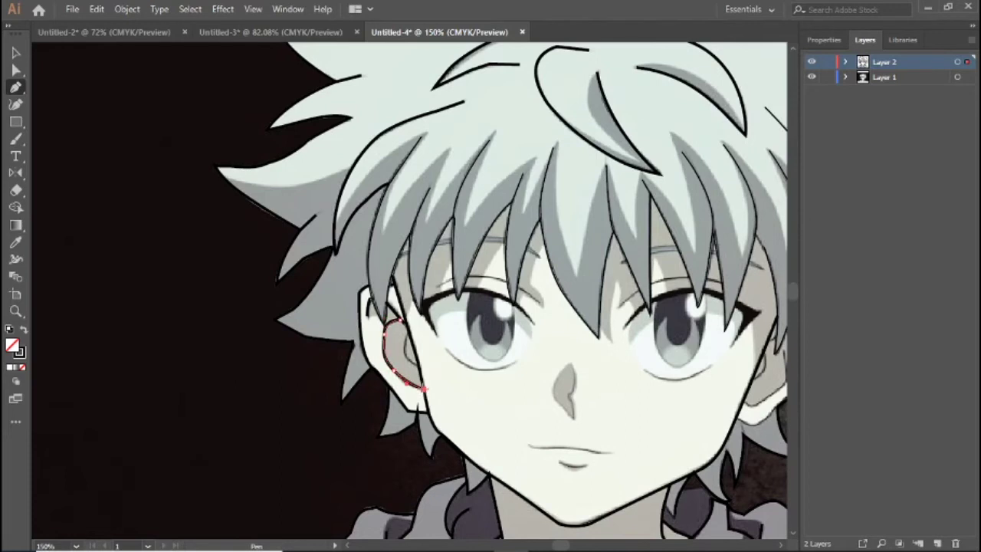
pyautogui.moveTo(408, 389)
pyautogui.mouseDown()
pyautogui.moveTo(427, 386)
pyautogui.moveTo(410, 361)
pyautogui.mouseUp()
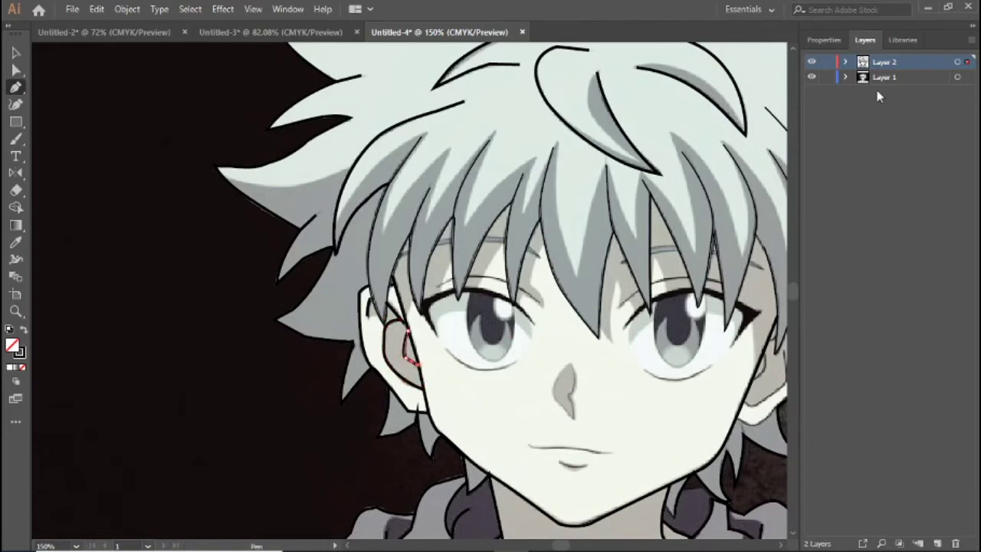
# - Toggle the reference image to check the ear lines, then end the ear path
pyautogui.click(812, 78)
pyautogui.click(811, 77)
pyautogui.click(811, 77)
pyautogui.click(811, 77)
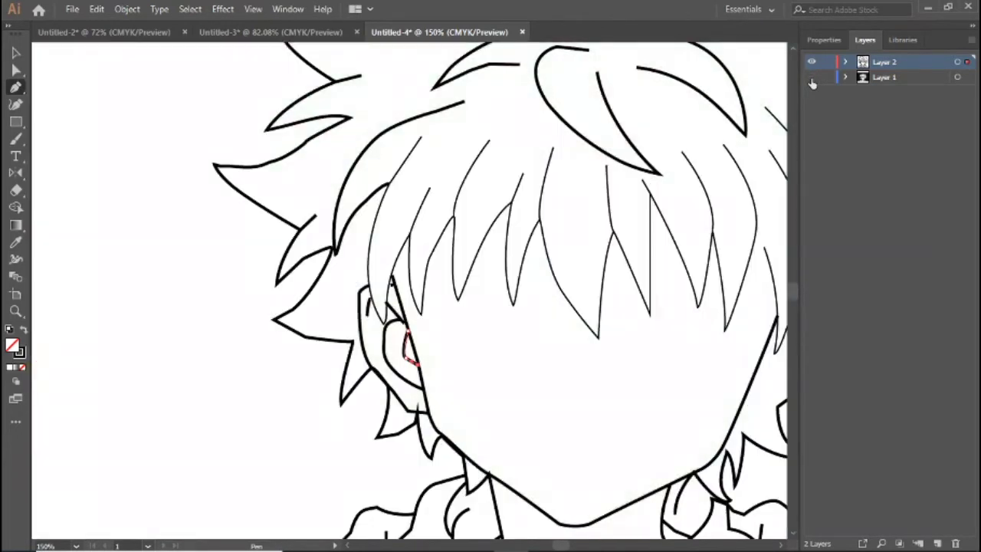
pyautogui.click(812, 77)
pyautogui.click(400, 255)
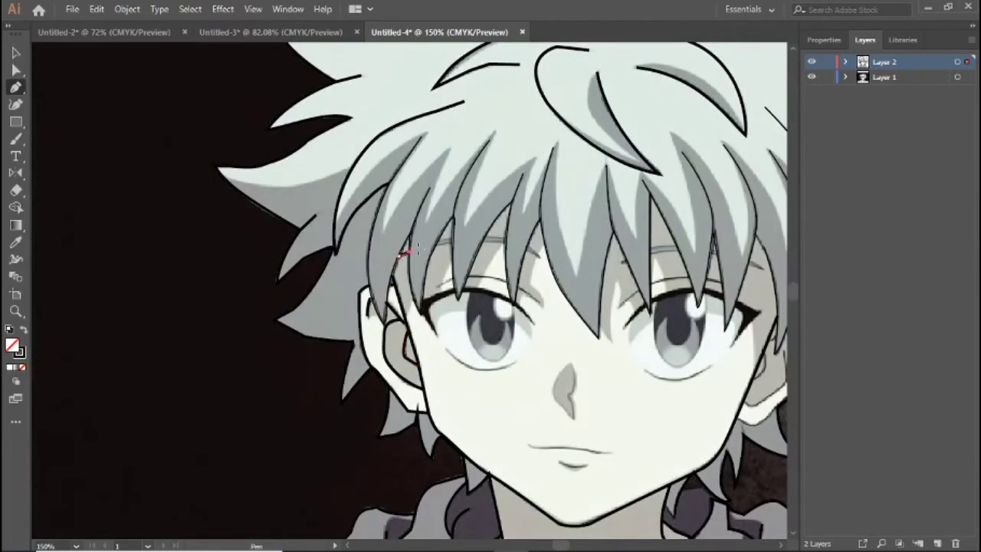
# - Trace the brow line across the forehead from the hair to the right side
pyautogui.moveTo(443, 242); pyautogui.dragTo(454, 241)
pyautogui.hotkey('alt', 'Tab')
pyautogui.hotkey('alt', 'Tab')
pyautogui.click(447, 242)
pyautogui.click(436, 244)
pyautogui.click(503, 239)
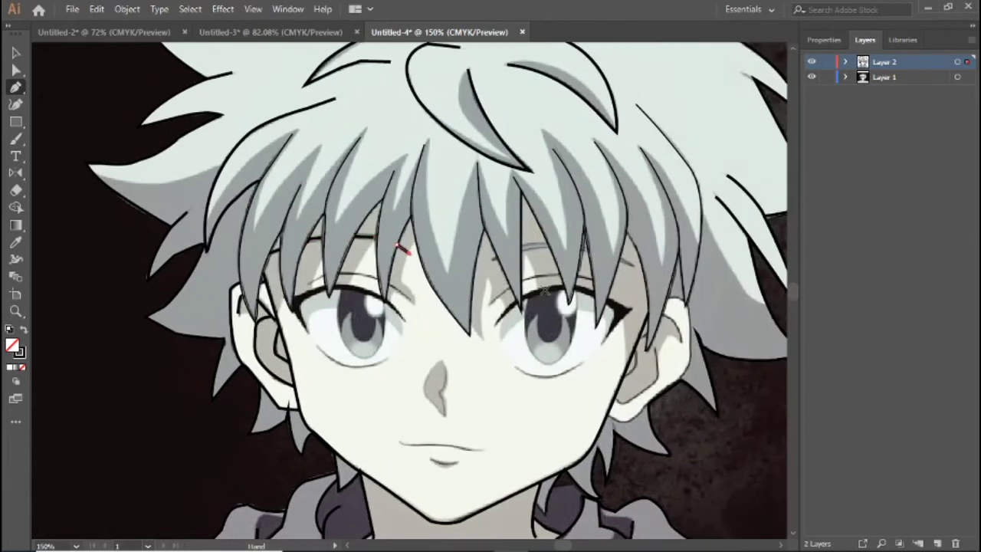
pyautogui.hscroll(3, 506, 265)
pyautogui.moveTo(528, 247); pyautogui.dragTo(544, 247)
pyautogui.click(587, 250)
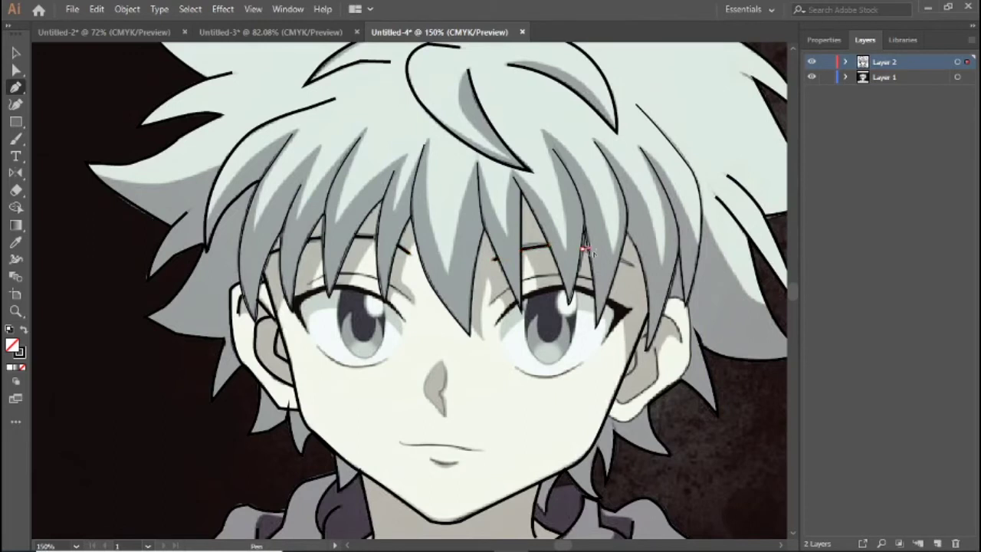
pyautogui.click(813, 78)
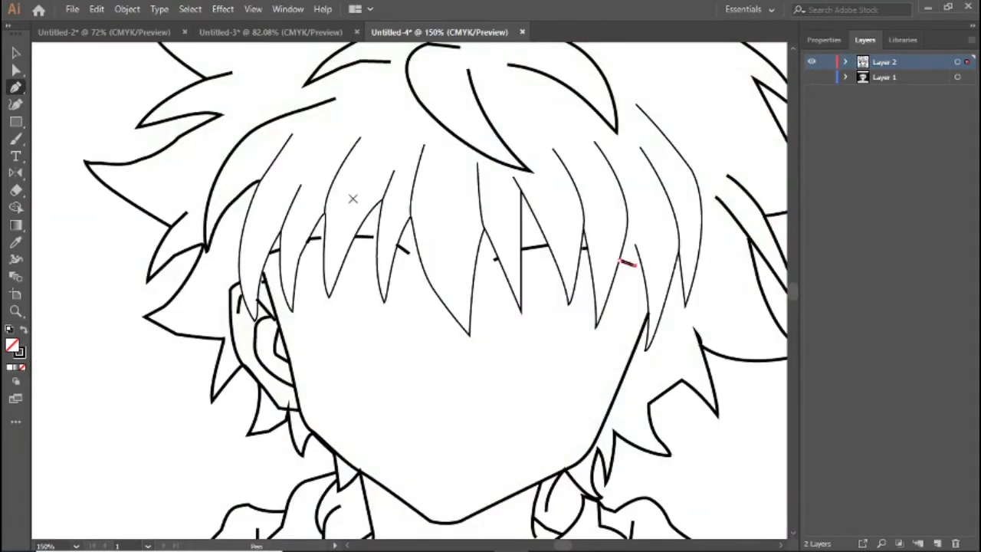
# - Add a left brow segment connecting to the eye line's end
pyautogui.click(318, 239)
pyautogui.click(375, 238)
pyautogui.click(812, 76)
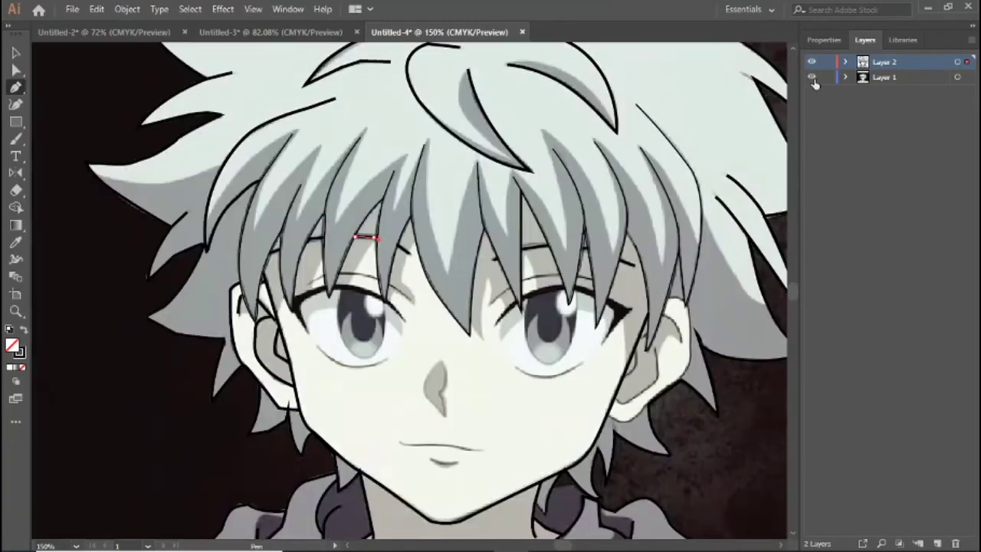
pyautogui.click(583, 249)
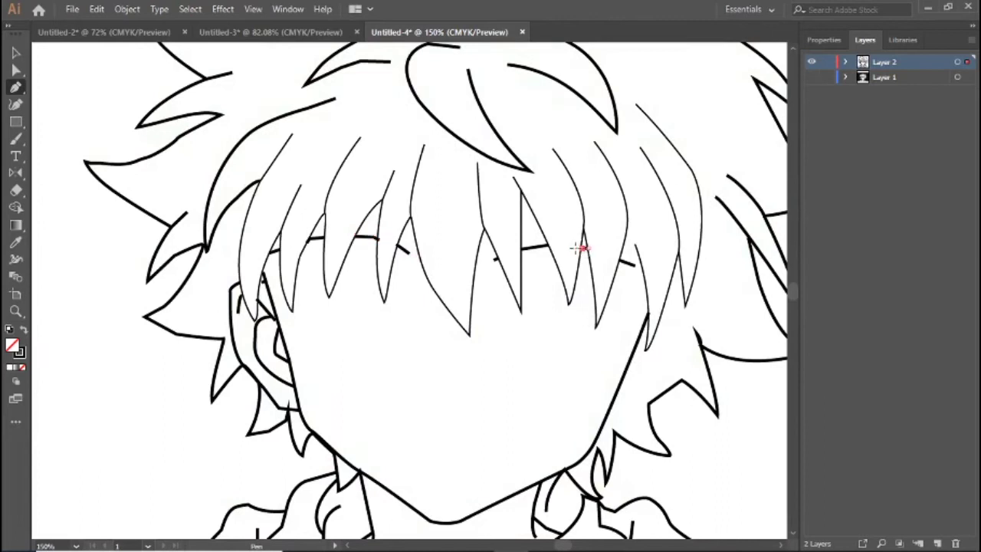
pyautogui.press('Escape')
# - Switch between Eraser, Pen, Selection and Shape Builder to trim brow overlaps
pyautogui.hotkey('shift', 'e')
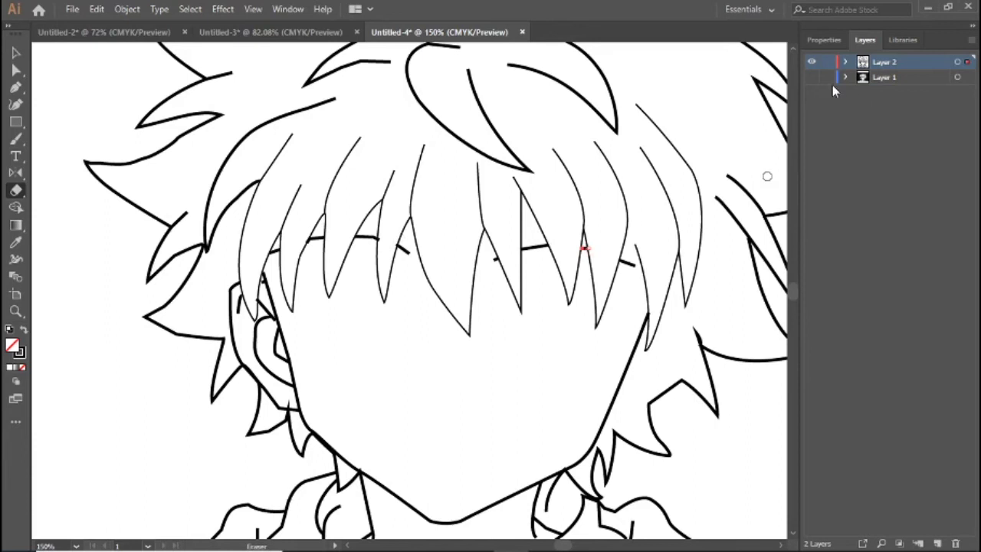
pyautogui.click(812, 77)
pyautogui.click(907, 79)
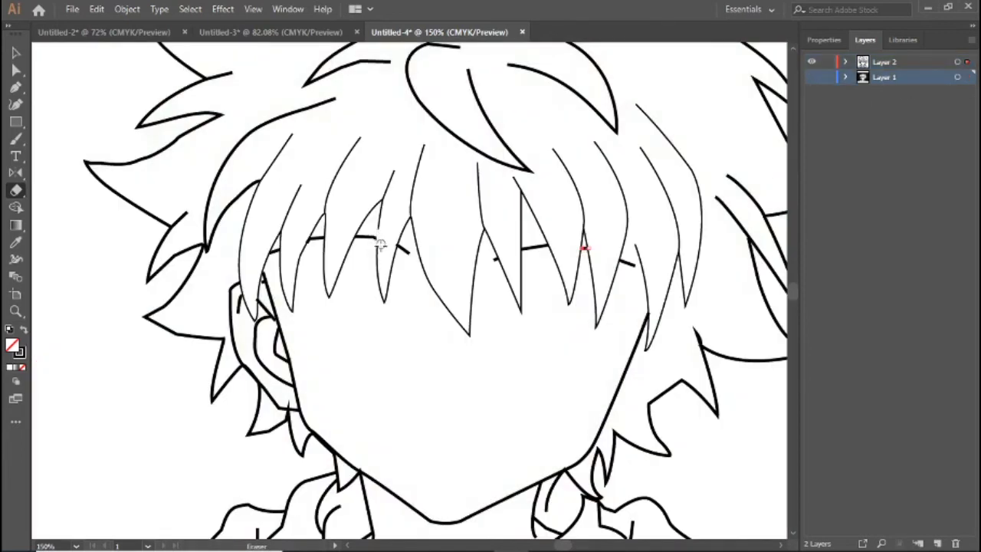
pyautogui.click(889, 62)
pyautogui.click(812, 78)
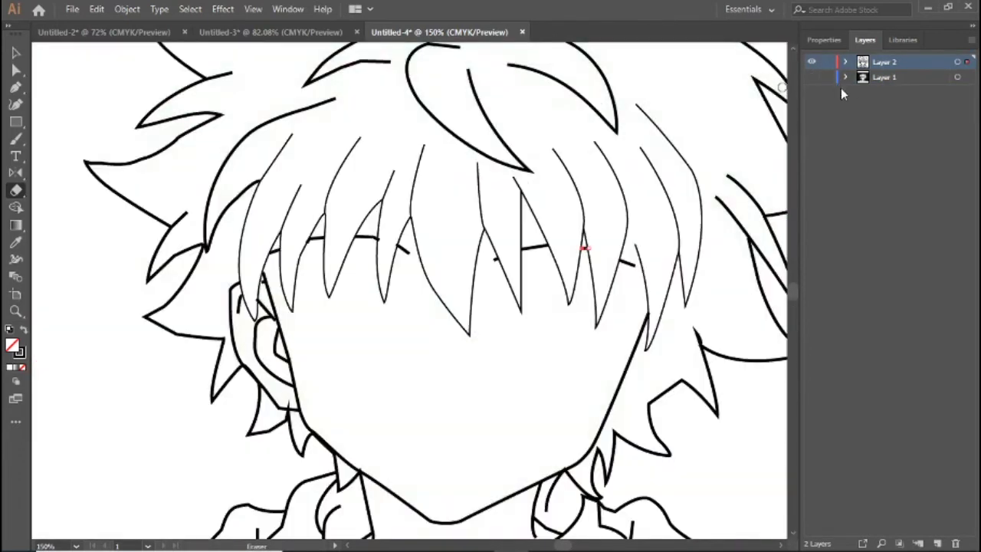
pyautogui.press('p')
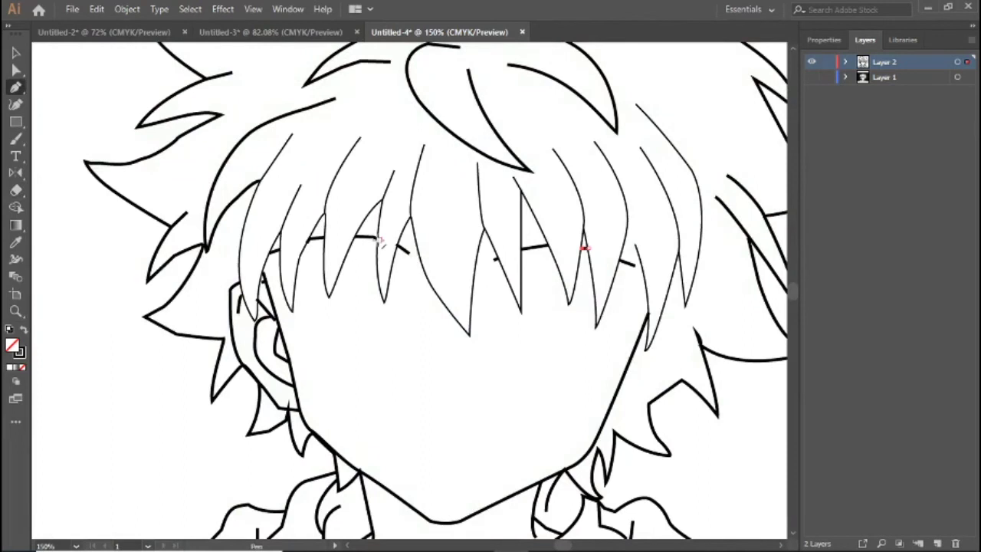
pyautogui.hotkey('shift', 'm')
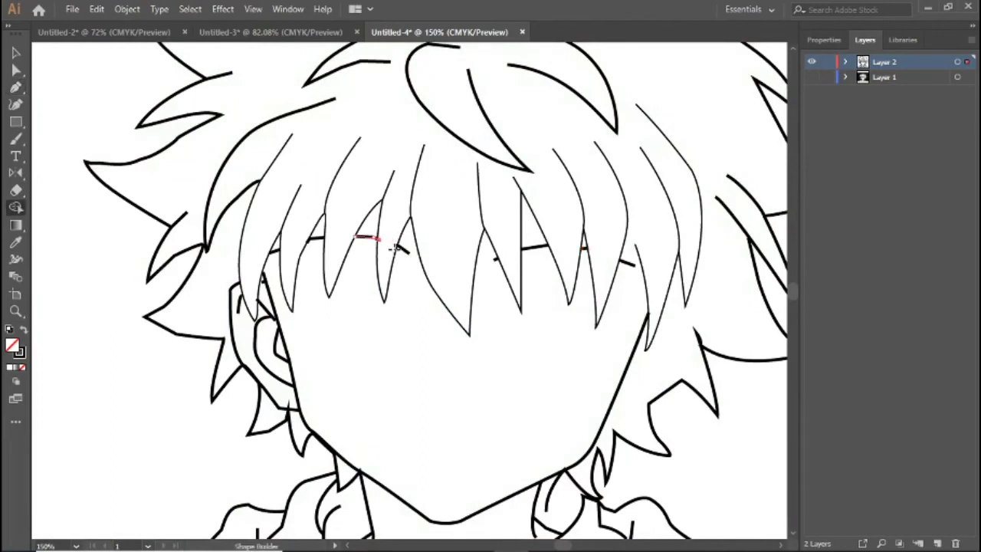
pyautogui.click(812, 77)
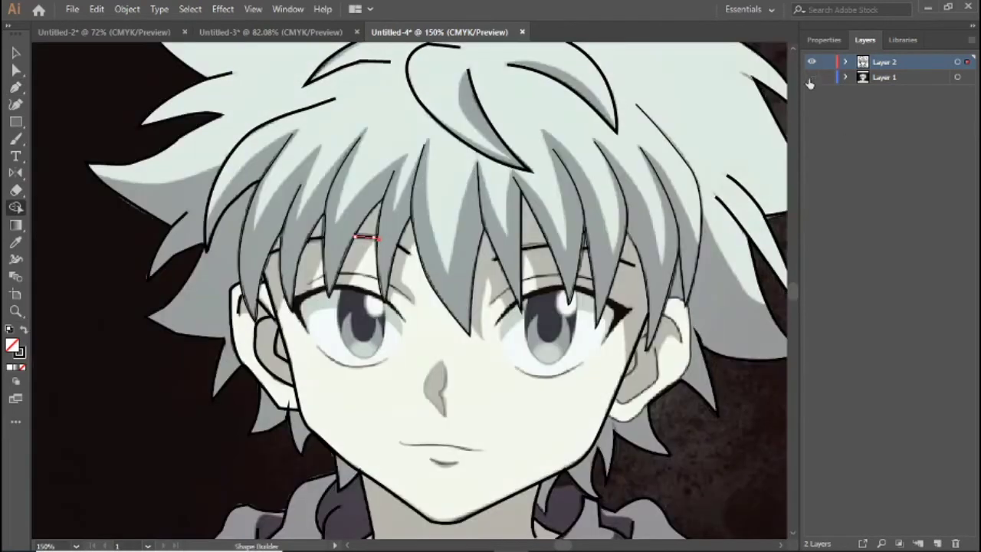
pyautogui.press('b')
pyautogui.press('v')
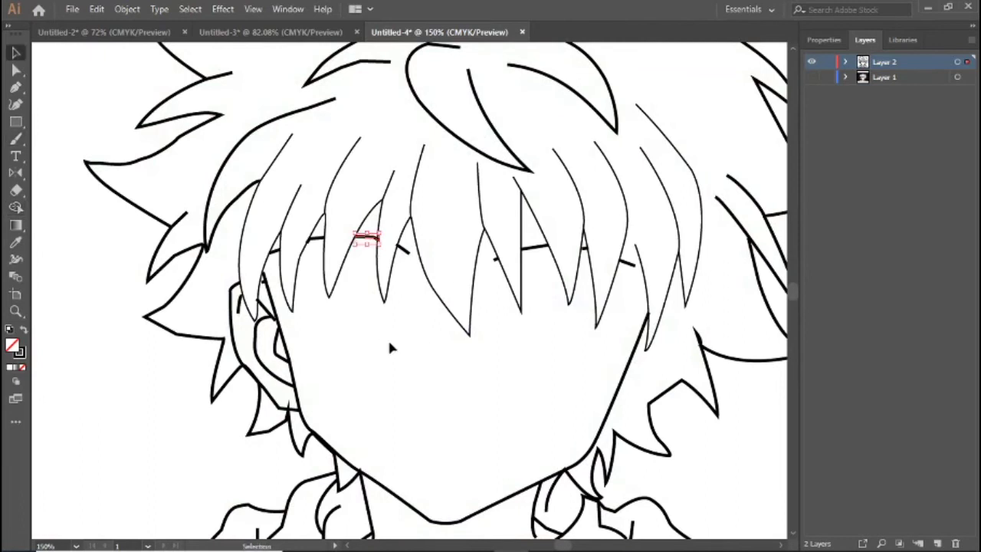
pyautogui.hotkey('shift', 'm')
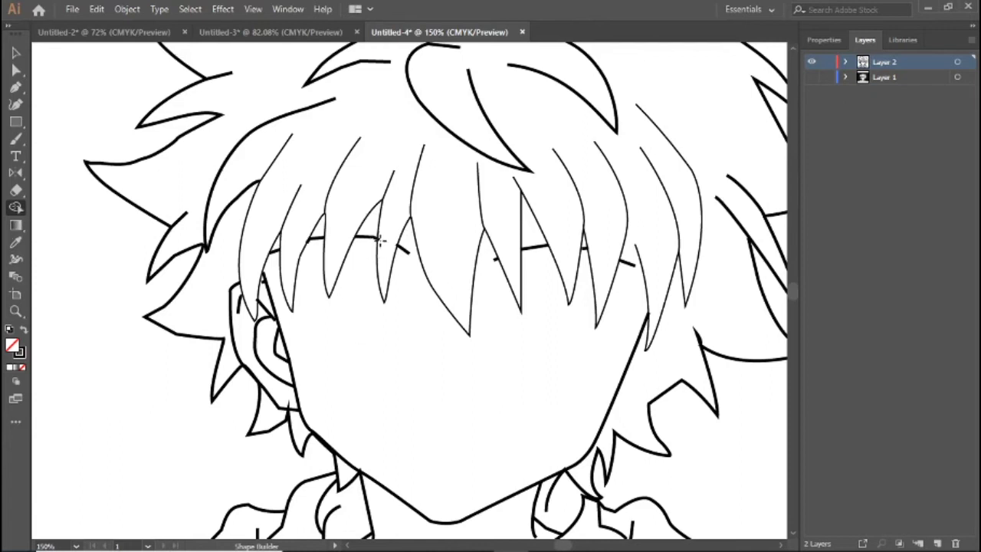
# - Add a short curved brow stroke near the hair, then deselect it
pyautogui.press('p')
pyautogui.moveTo(367, 237); pyautogui.dragTo(381, 239)
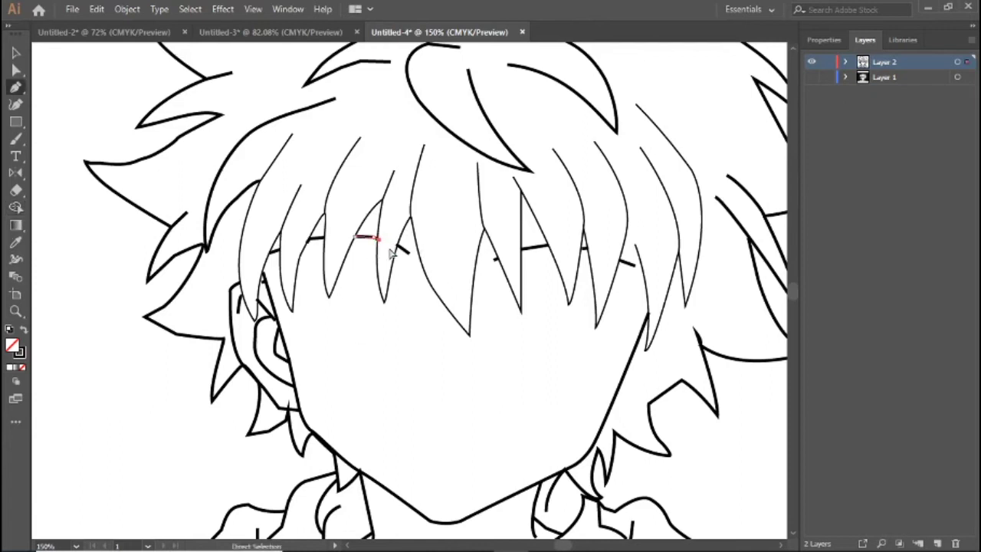
pyautogui.hotkey('shift', 'm')
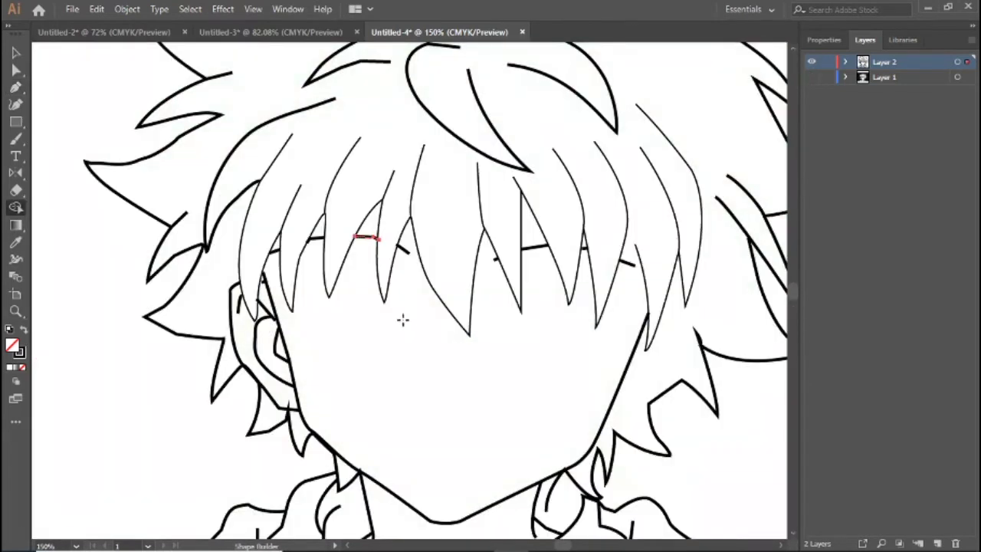
pyautogui.press('v')
pyautogui.click(85, 104)
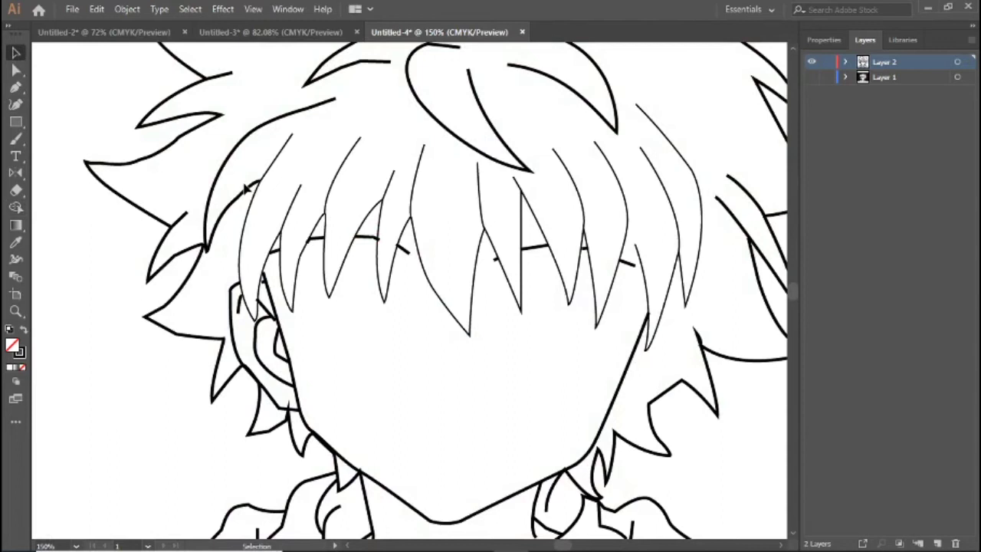
# - Erase the stray hook at the eye line's end with the Eraser, then zoom back out
pyautogui.press('p')
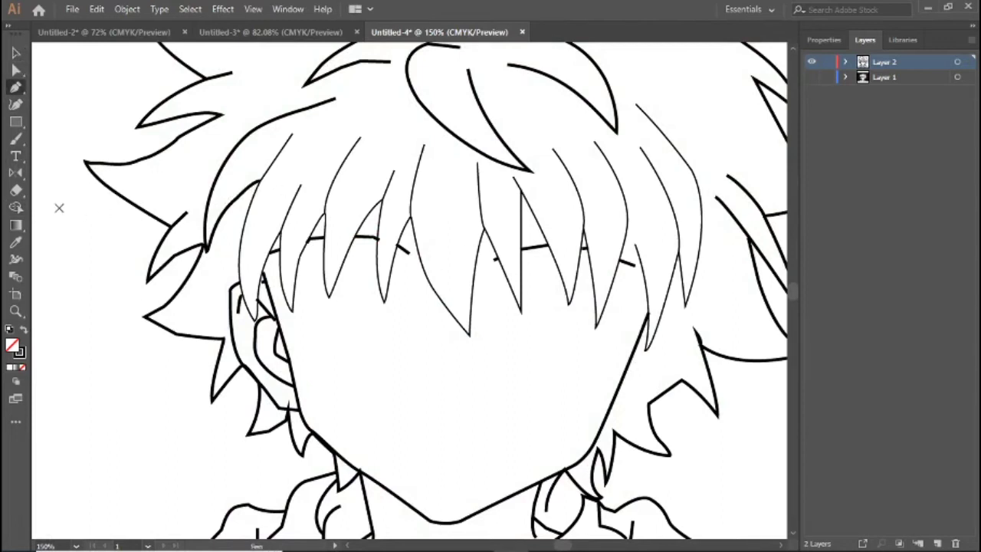
pyautogui.hotkey('shift', 'e')
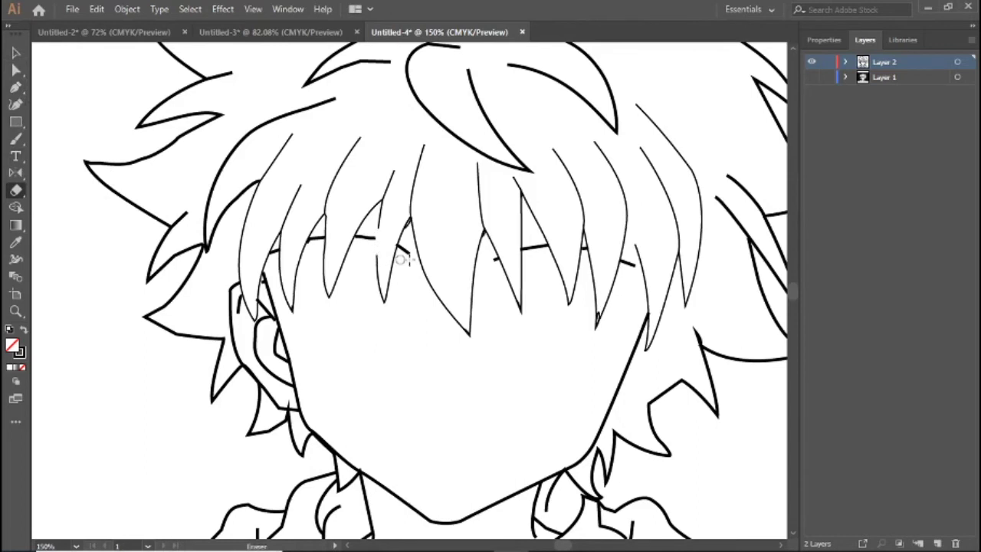
pyautogui.scroll(3, 393, 253)
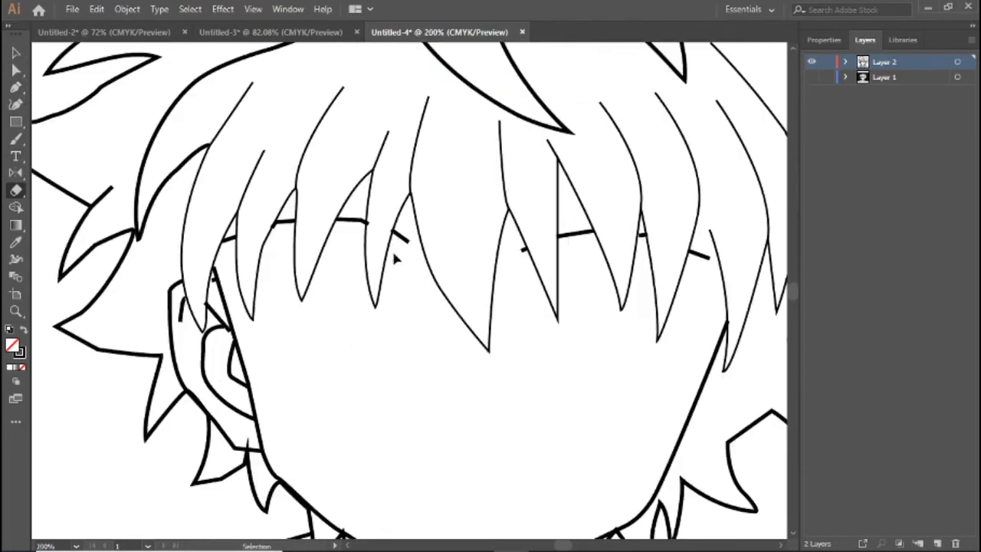
pyautogui.scroll(2, 393, 253)
pyautogui.hscroll(-2, 393, 253)
pyautogui.click(824, 39)
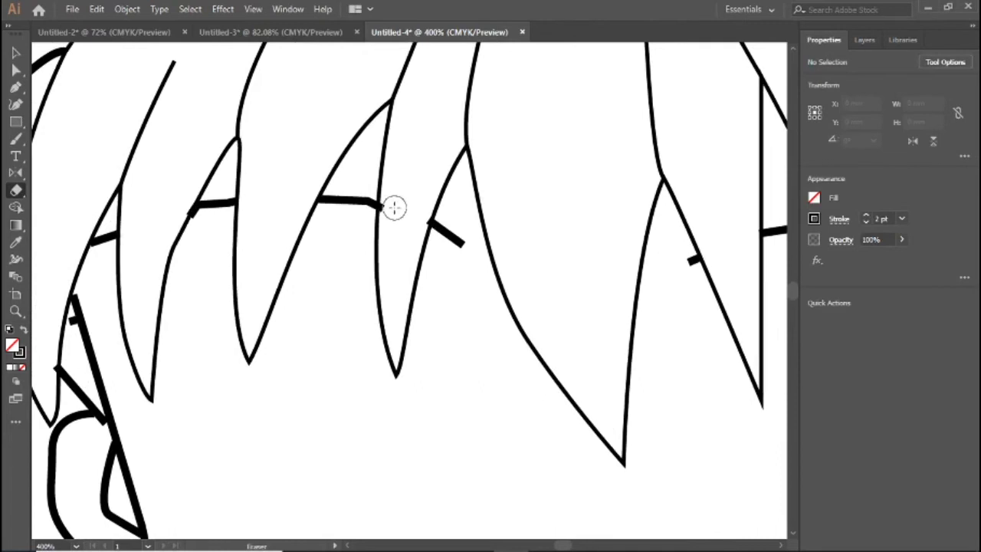
pyautogui.moveTo(392, 216); pyautogui.dragTo(396, 199)
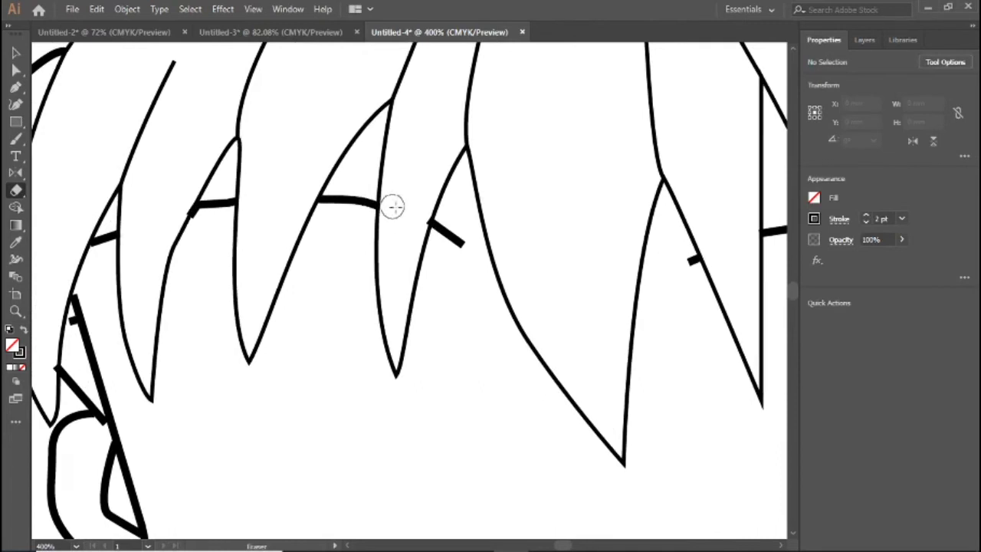
pyautogui.hotkey('ctrl', '-')
pyautogui.hotkey('ctrl', '-')
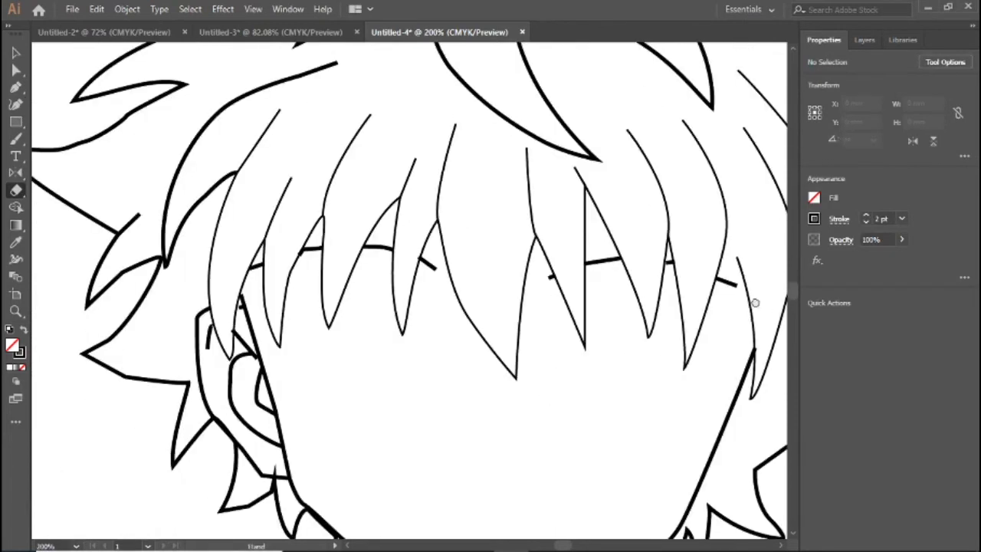
pyautogui.click(866, 40)
# - Trace the right ear's outer outline from the top, down its edge, curving toward the jaw
pyautogui.press('p')
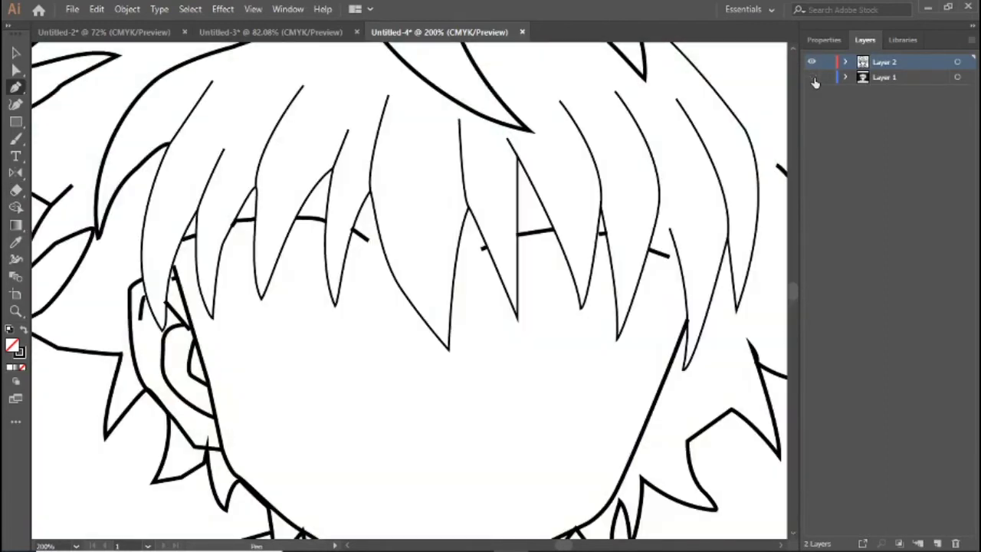
pyautogui.click(812, 78)
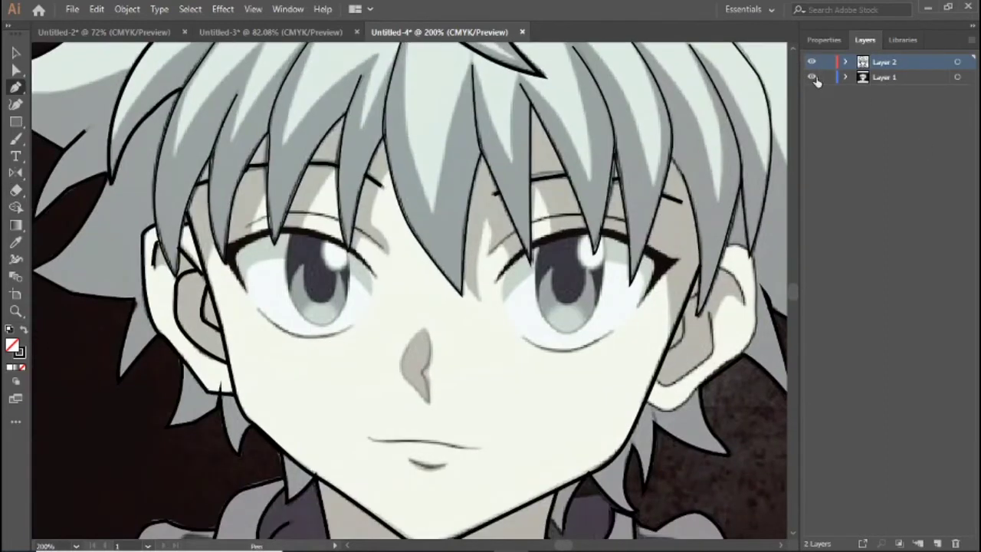
pyautogui.click(812, 78)
pyautogui.click(811, 77)
pyautogui.click(811, 78)
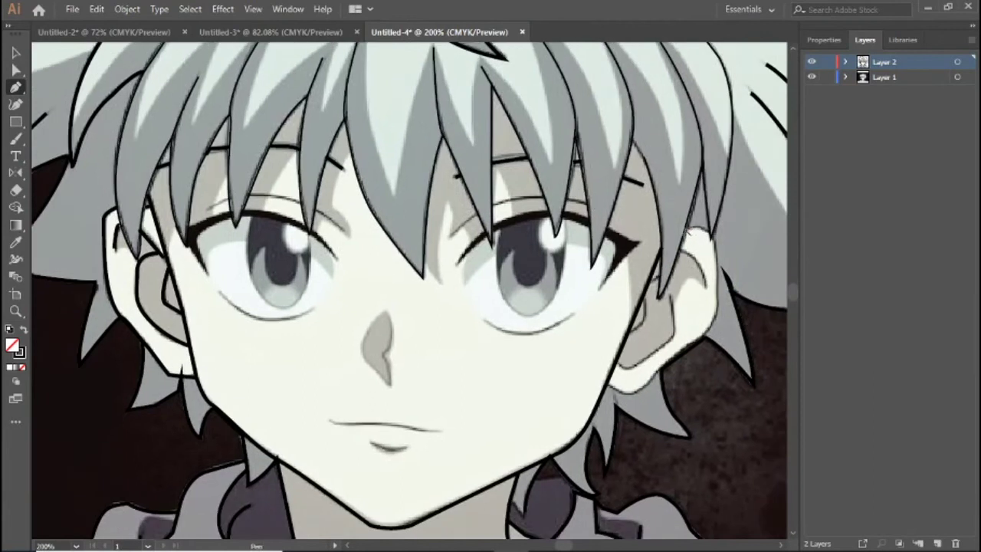
pyautogui.moveTo(686, 230); pyautogui.dragTo(711, 238)
pyautogui.click(723, 314)
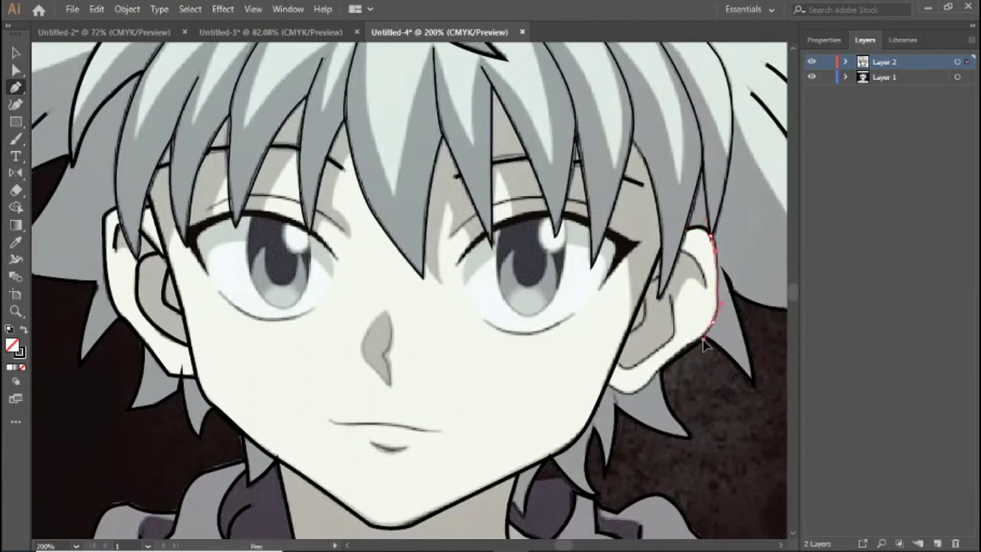
pyautogui.click(700, 342)
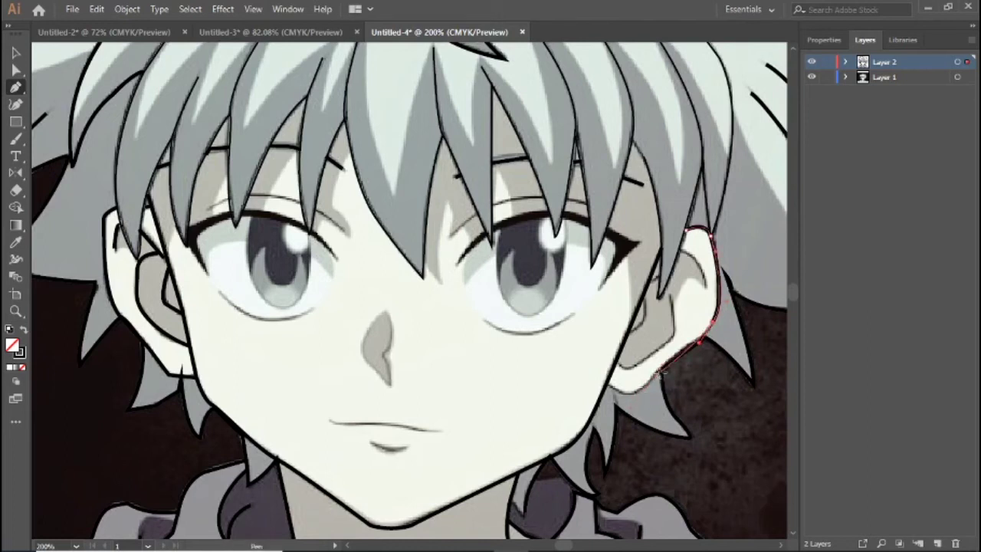
pyautogui.click(671, 354)
pyautogui.moveTo(608, 388); pyautogui.dragTo(584, 368)
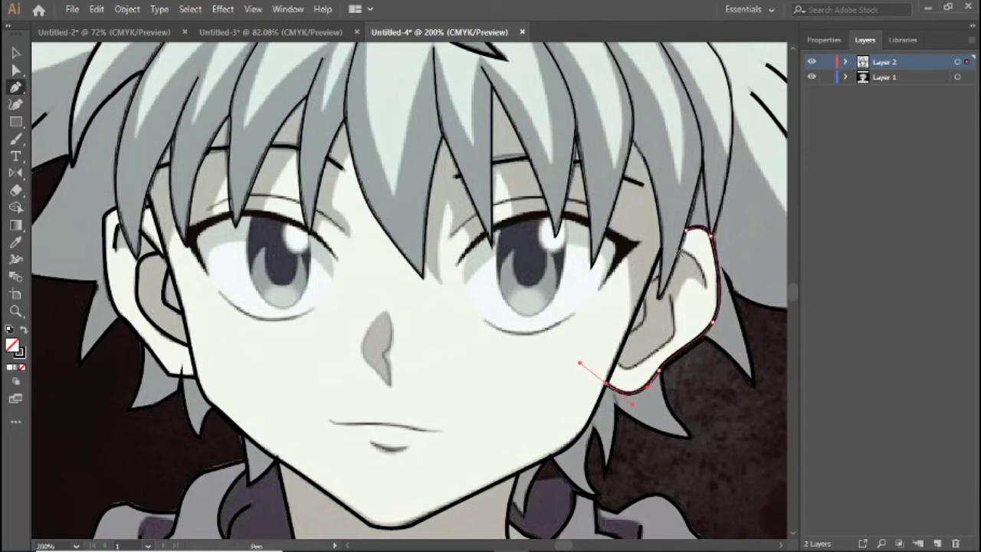
# - Draw the inner right-ear lines, connecting one down onto the jaw
pyautogui.moveTo(680, 252); pyautogui.dragTo(702, 254)
pyautogui.click(712, 323)
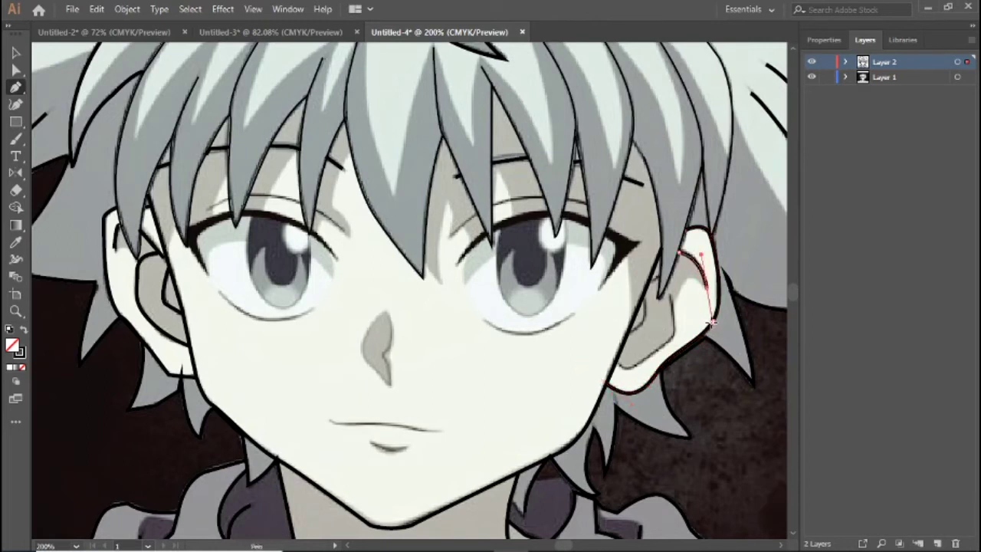
pyautogui.click(671, 295)
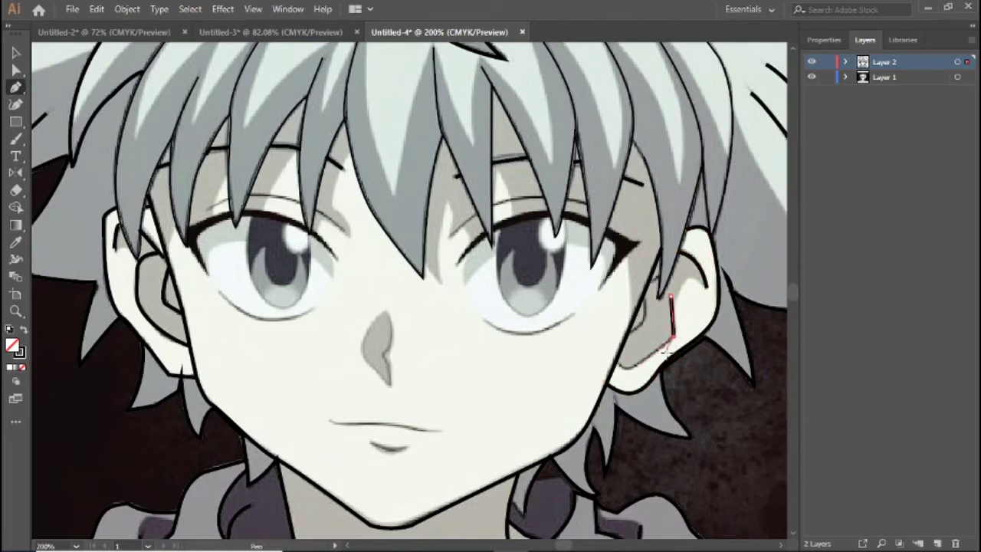
pyautogui.click(681, 335)
pyautogui.hotkey('ctrl', 'z')
pyautogui.click(675, 331)
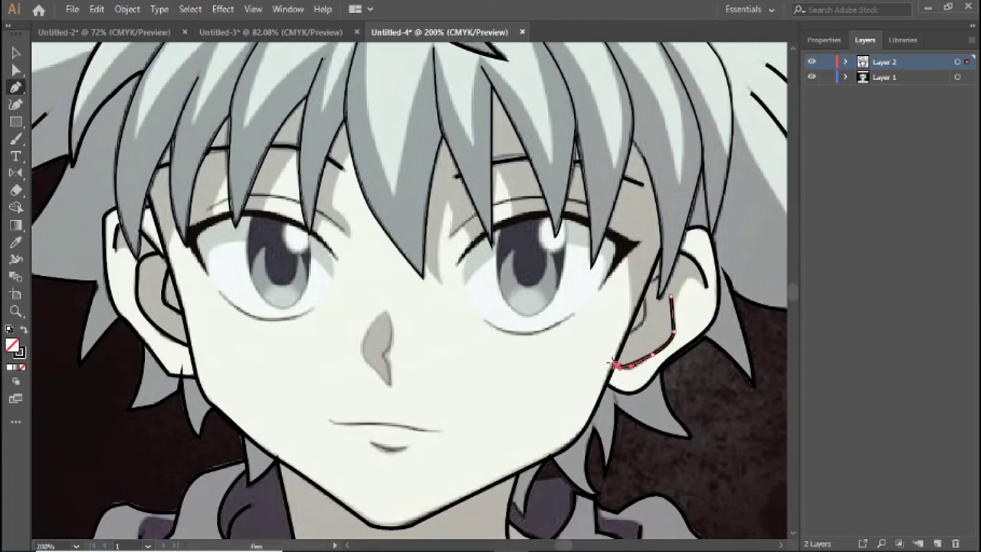
pyautogui.click(630, 367)
pyautogui.press('Escape')
pyautogui.click(644, 323)
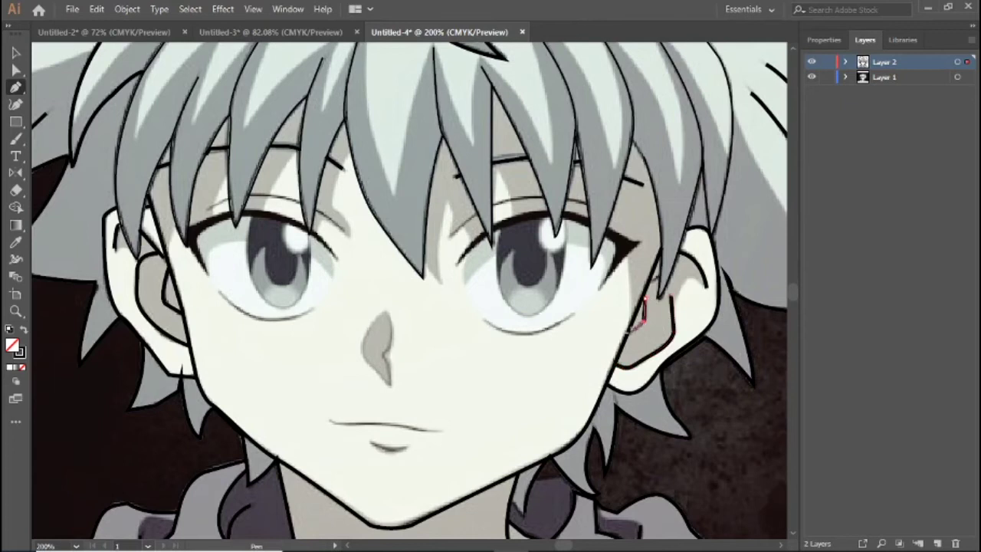
pyautogui.click(617, 341)
pyautogui.press('Escape')
pyautogui.click(658, 278)
# - Pick a different song in the browser's music playlist
pyautogui.click(490, 540)
pyautogui.scroll(-1, 801, 360)
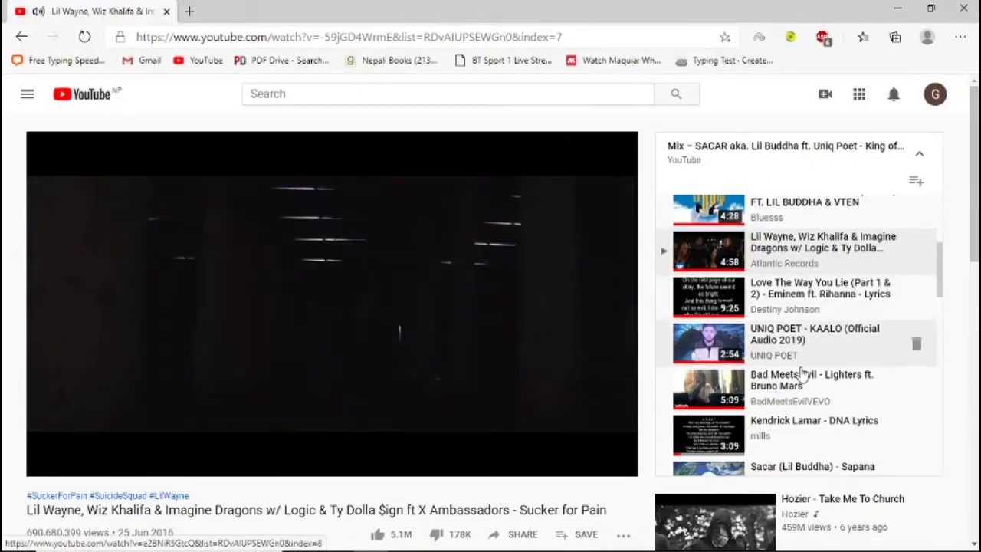
pyautogui.scroll(-2, 801, 338)
pyautogui.click(805, 349)
# - Trace the outer upper-right hair edge, then hide the reference image to view only line art
pyautogui.click(902, 14)
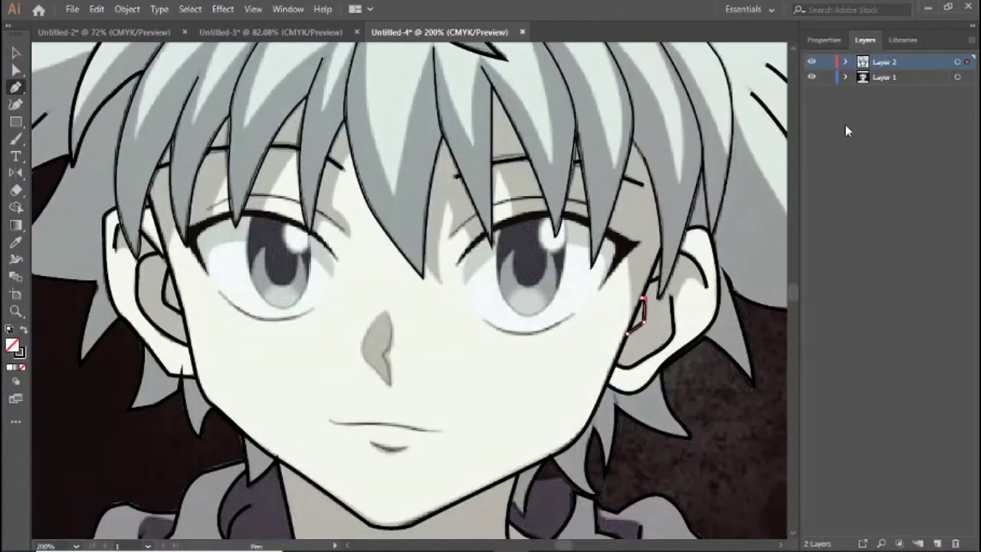
pyautogui.click(811, 77)
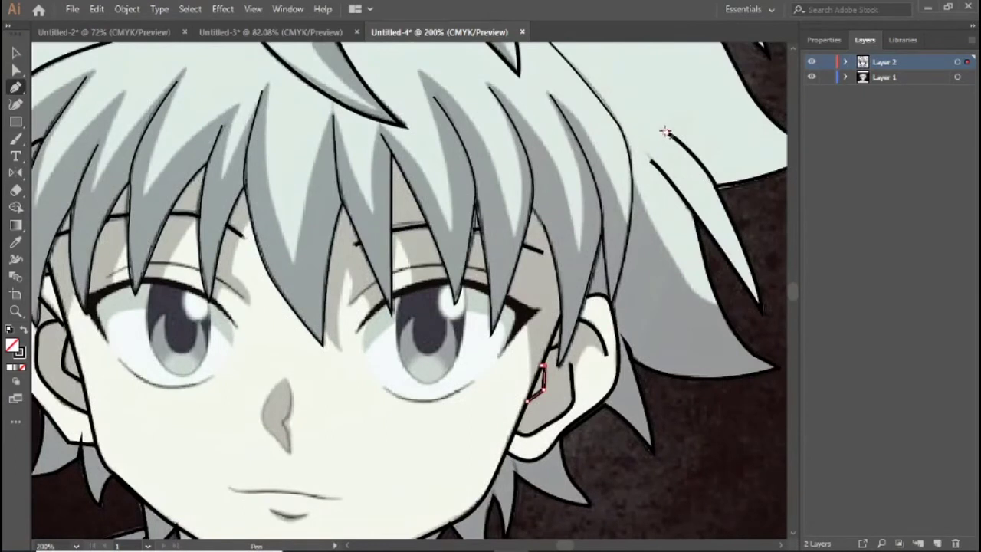
pyautogui.click(648, 160)
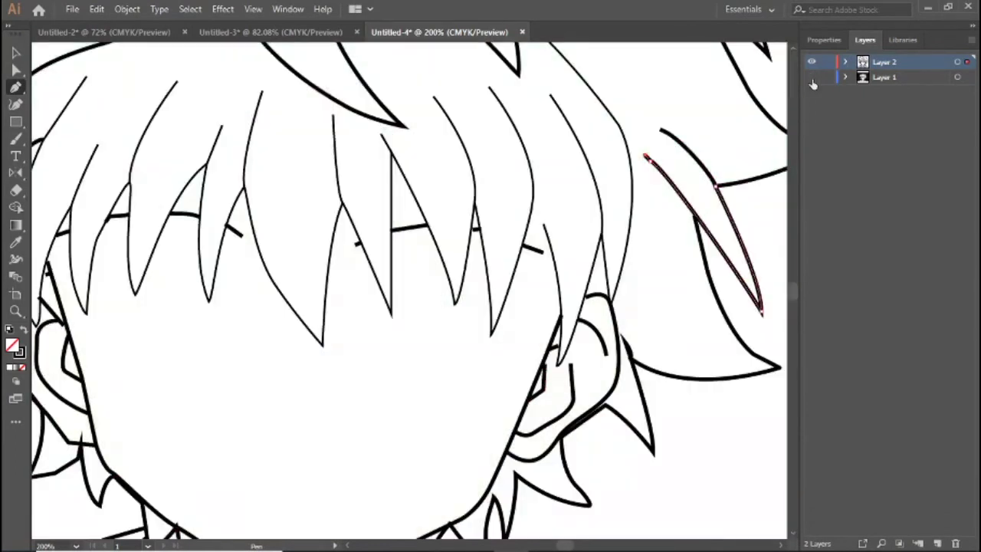
pyautogui.click(812, 77)
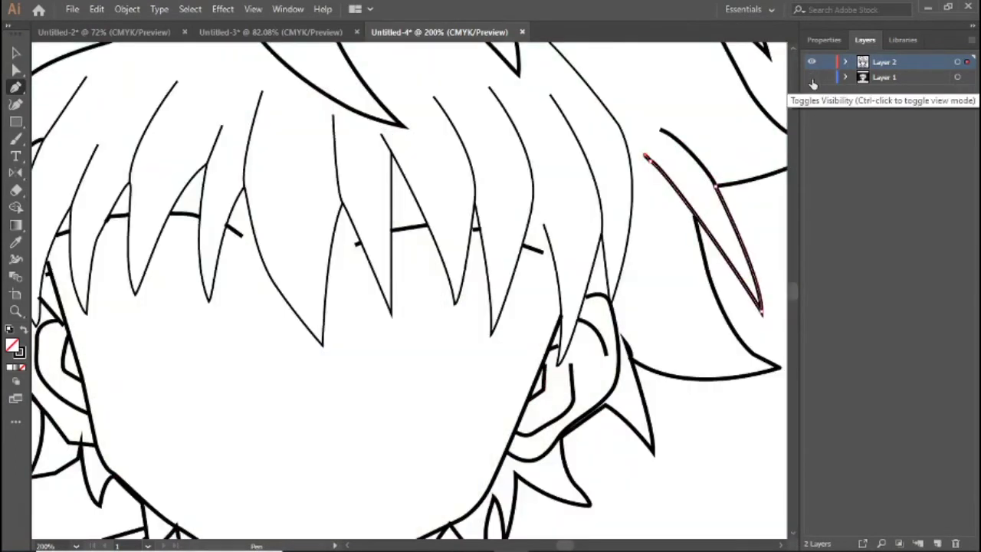
pyautogui.scroll(-3, 618, 245)
pyautogui.hscroll(-3, 618, 245)
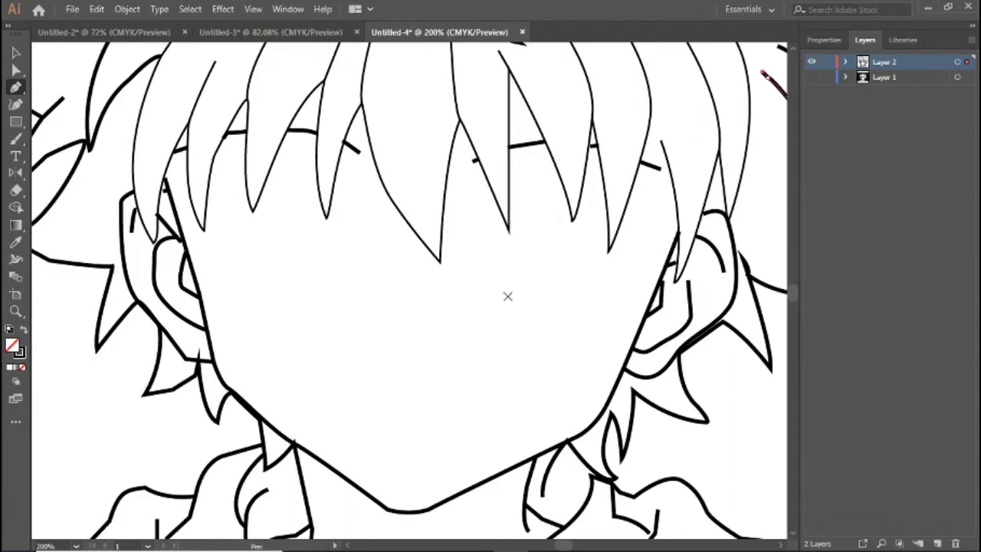
pyautogui.hotkey('shift', 'k')
pyautogui.scroll(2, 506, 272)
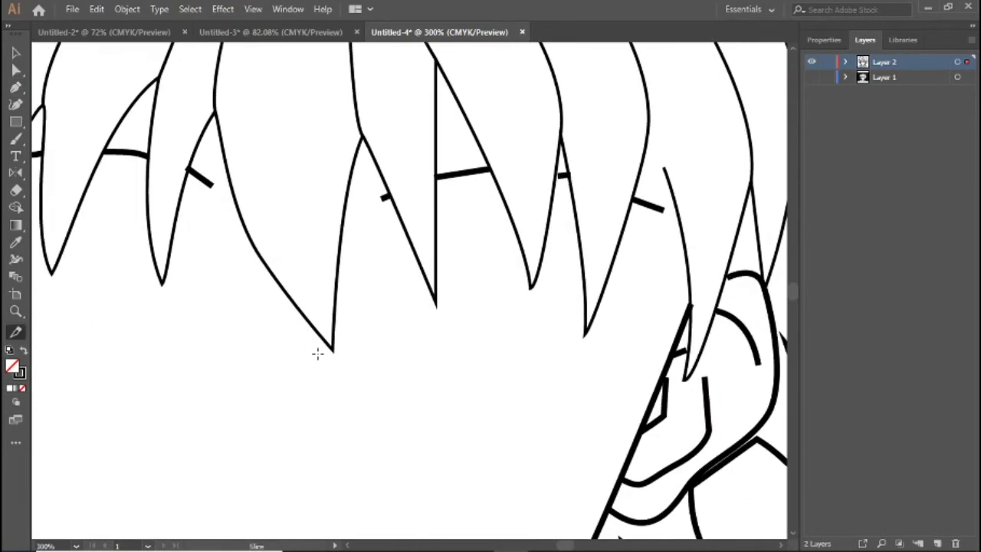
pyautogui.hotkey('shift', 'e')
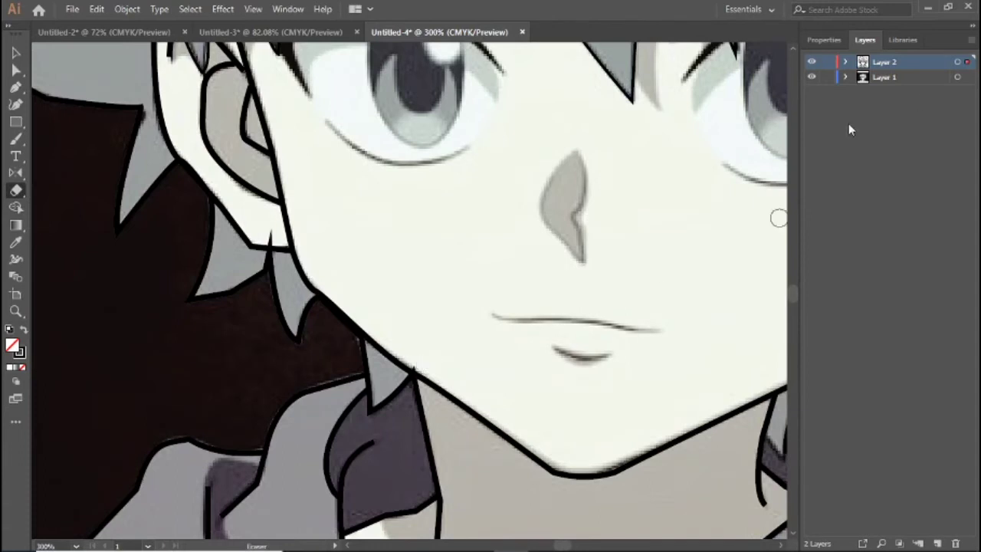
pyautogui.click(812, 77)
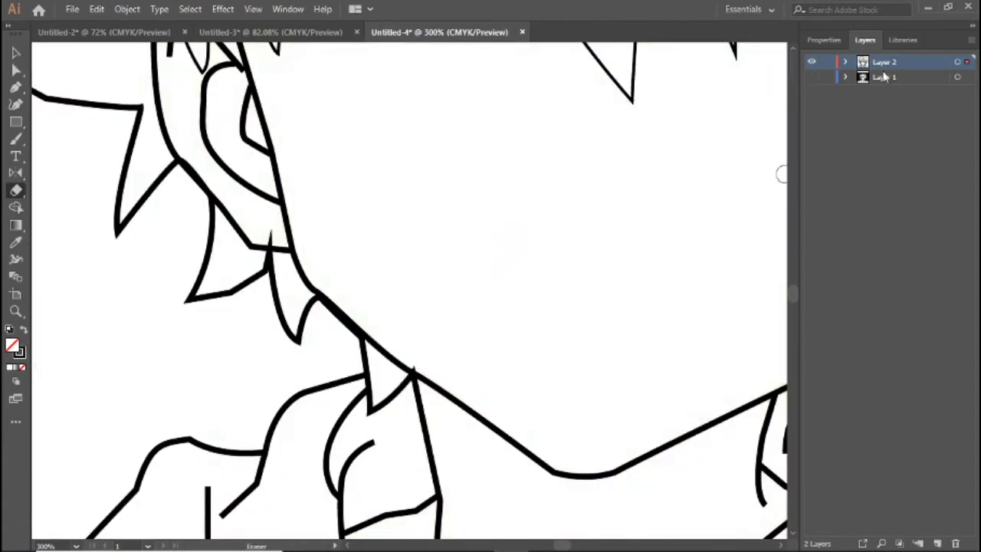
pyautogui.click(957, 61)
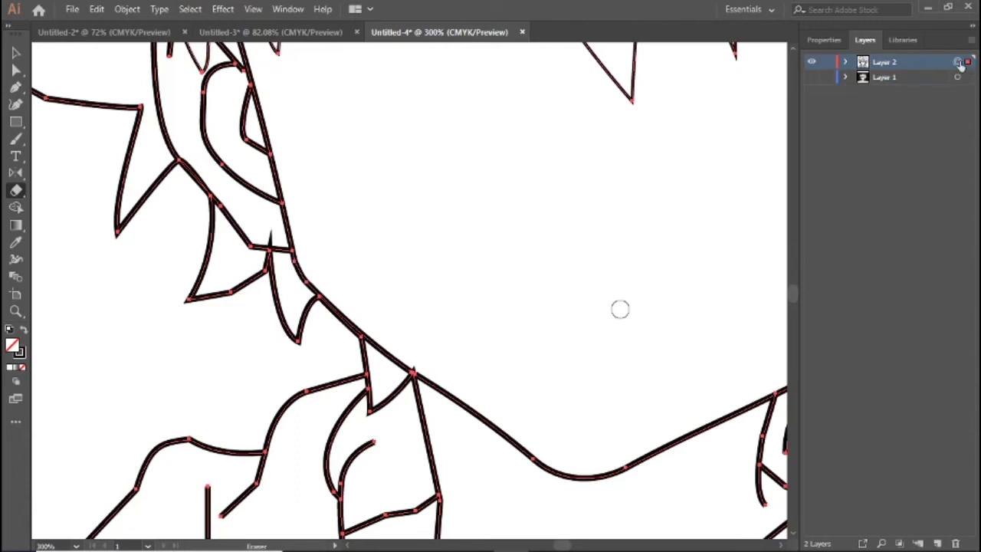
pyautogui.click(811, 77)
pyautogui.click(812, 62)
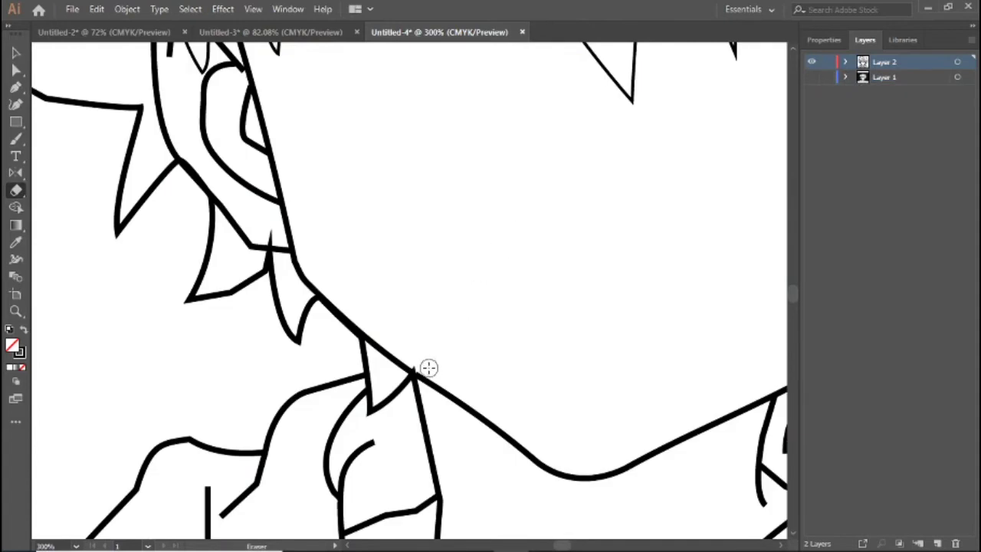
pyautogui.moveTo(411, 357)
pyautogui.mouseDown()
pyautogui.moveTo(437, 363)
pyautogui.moveTo(433, 371)
pyautogui.mouseUp()
pyautogui.hotkey('ctrl', 'z')
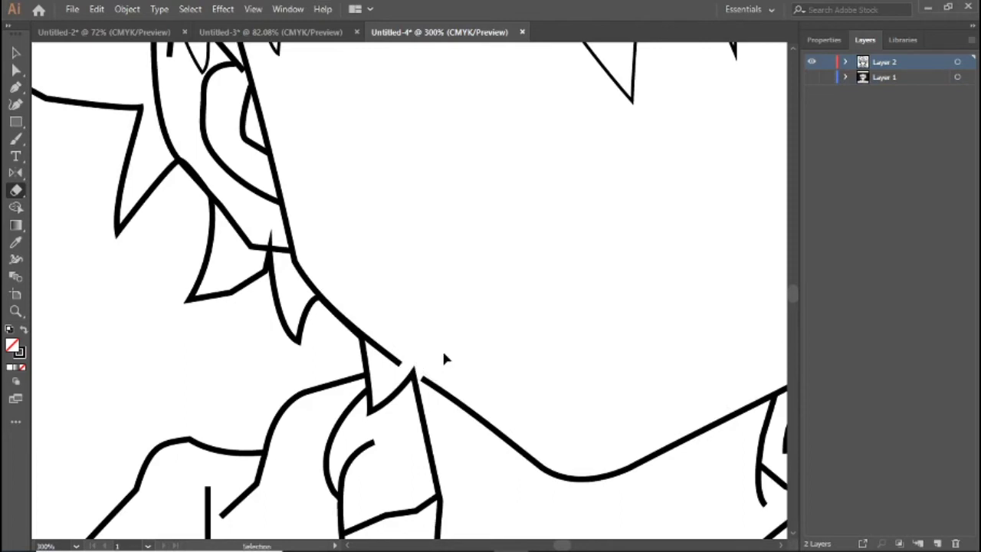
pyautogui.hotkey('ctrl', 'z')
pyautogui.scroll(2, 438, 269)
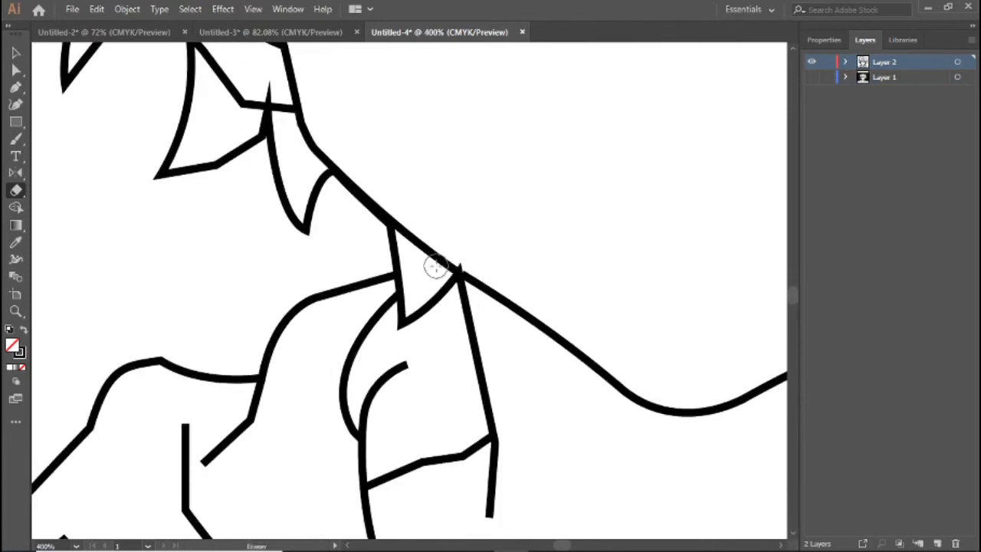
pyautogui.click(824, 39)
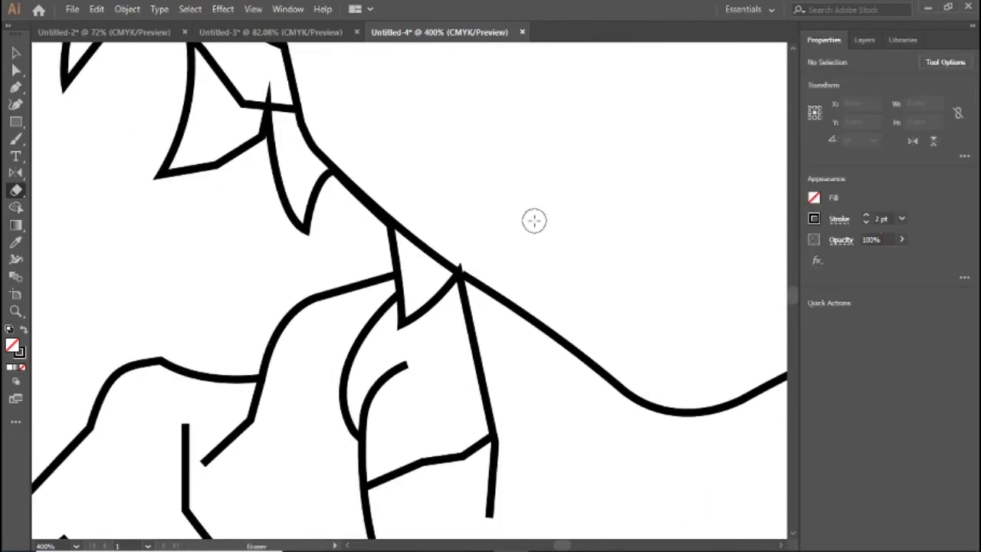
pyautogui.click(15, 190)
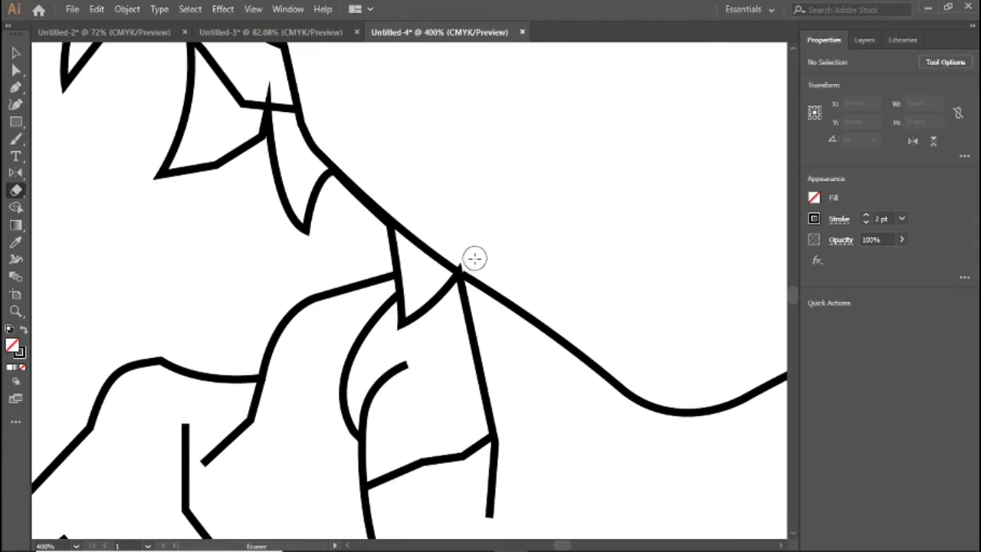
pyautogui.moveTo(466, 256)
pyautogui.mouseDown()
pyautogui.moveTo(481, 278)
pyautogui.moveTo(474, 272)
pyautogui.mouseUp()
pyautogui.hotkey('ctrl', 'z')
pyautogui.hotkey('ctrl', 'z')
pyautogui.hotkey('ctrl', 'z')
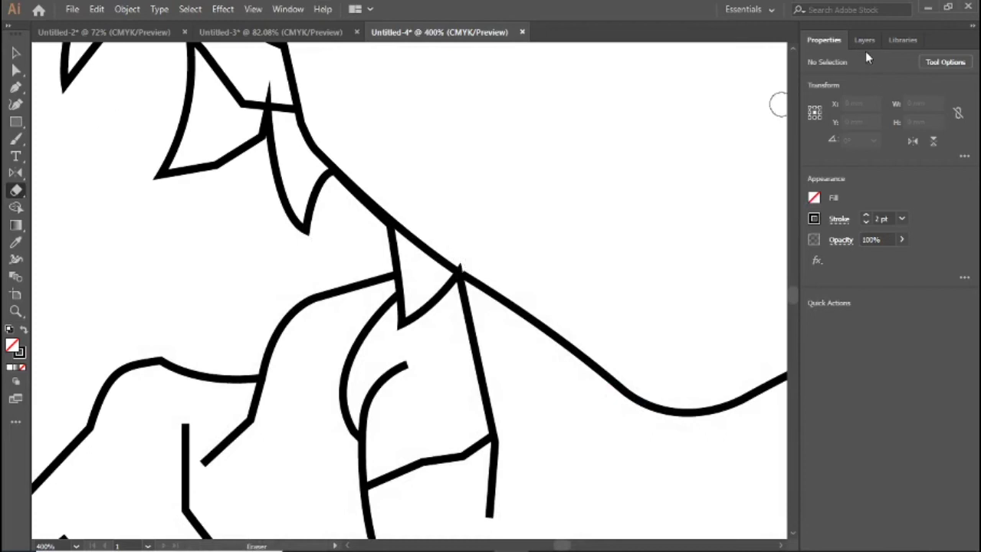
# - Erase a small gap at the curved line junction and rejoin the pieces with the Pen on Layer 2
pyautogui.click(865, 40)
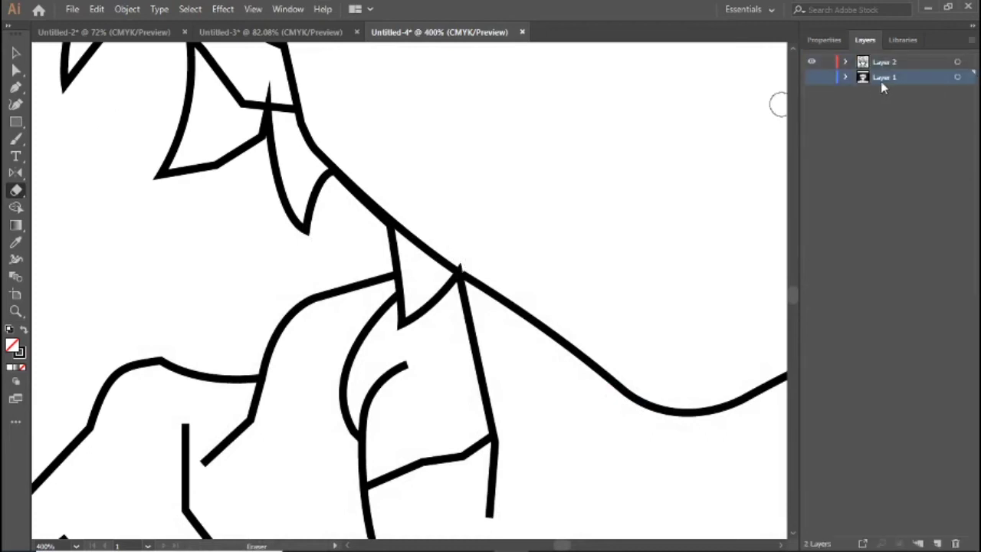
pyautogui.click(459, 265)
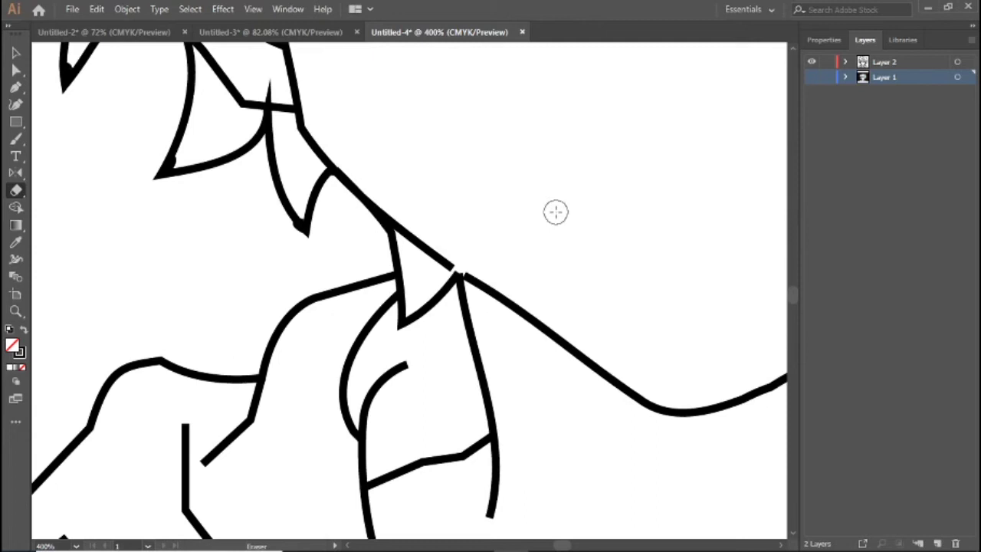
pyautogui.press('p')
pyautogui.click(885, 64)
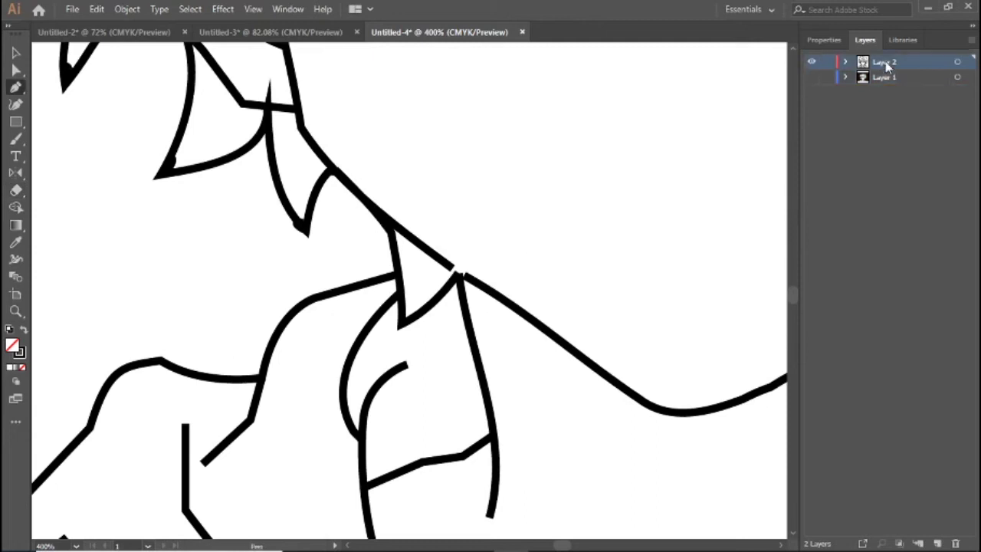
pyautogui.click(451, 268)
pyautogui.hscroll(3, 594, 213)
pyautogui.scroll(2, 594, 213)
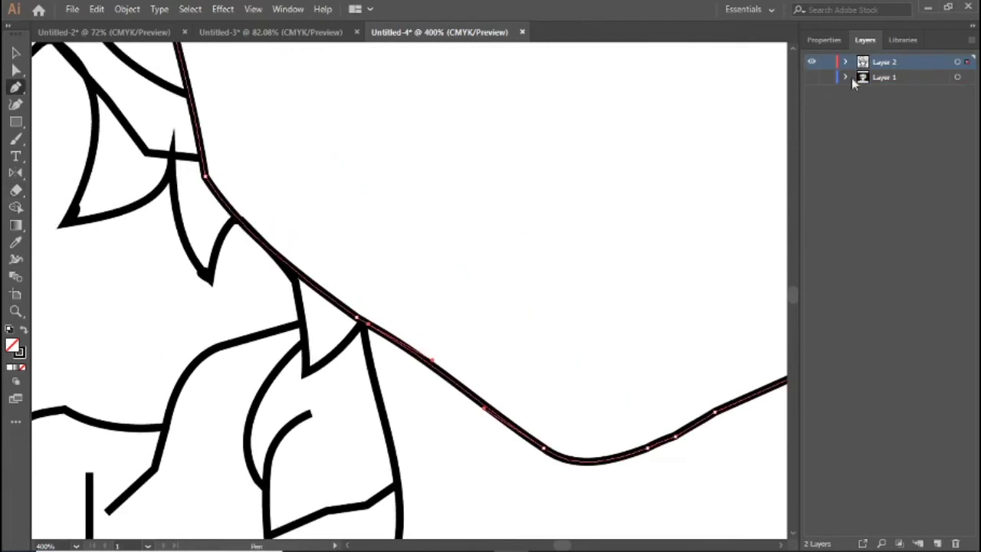
pyautogui.press('v')
pyautogui.click(672, 148)
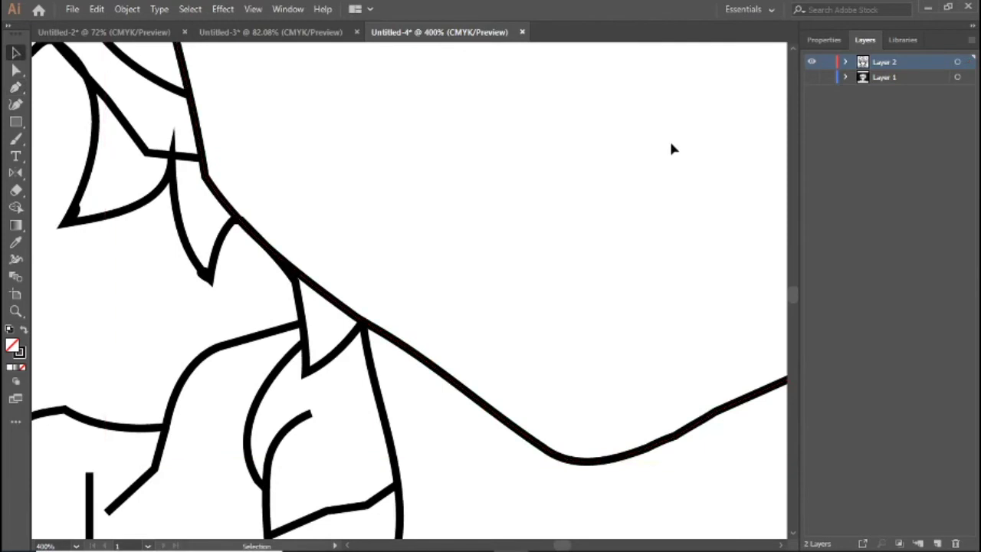
# - Undo an accidental hair-tip erasure, then show Layer 1 and fit the whole artboard in view
pyautogui.moveTo(443, 219); pyautogui.dragTo(535, 185)
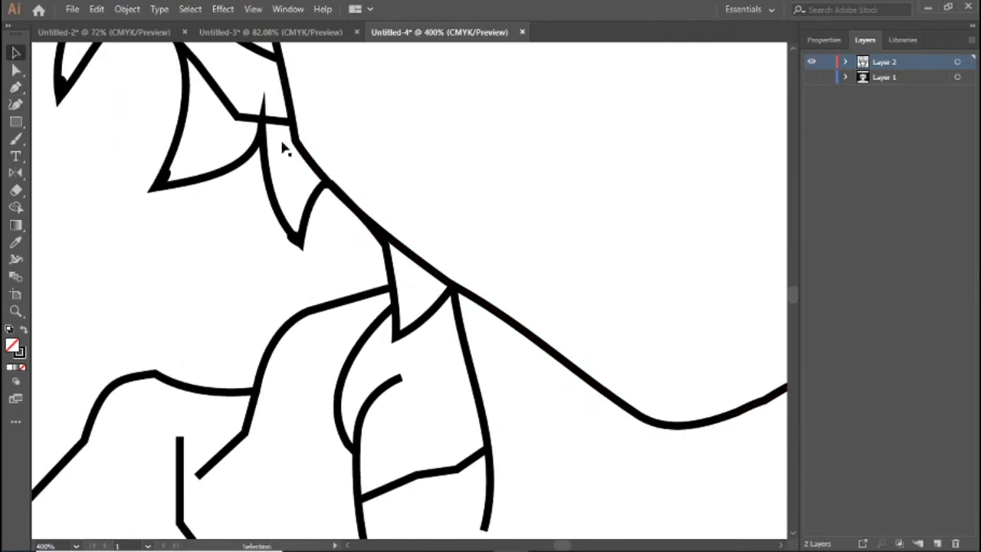
pyautogui.hotkey('shift', 'e')
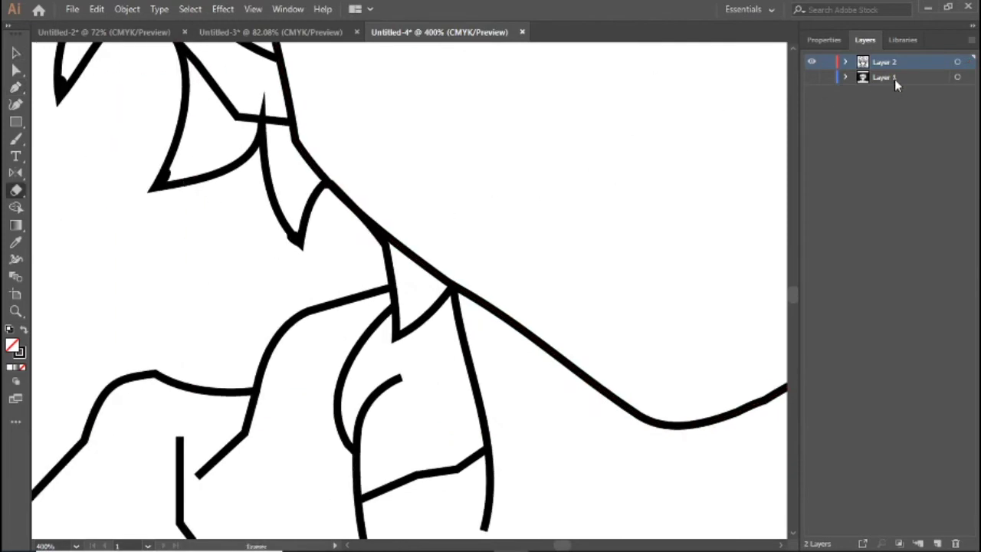
pyautogui.click(895, 80)
pyautogui.moveTo(169, 178); pyautogui.dragTo(192, 186)
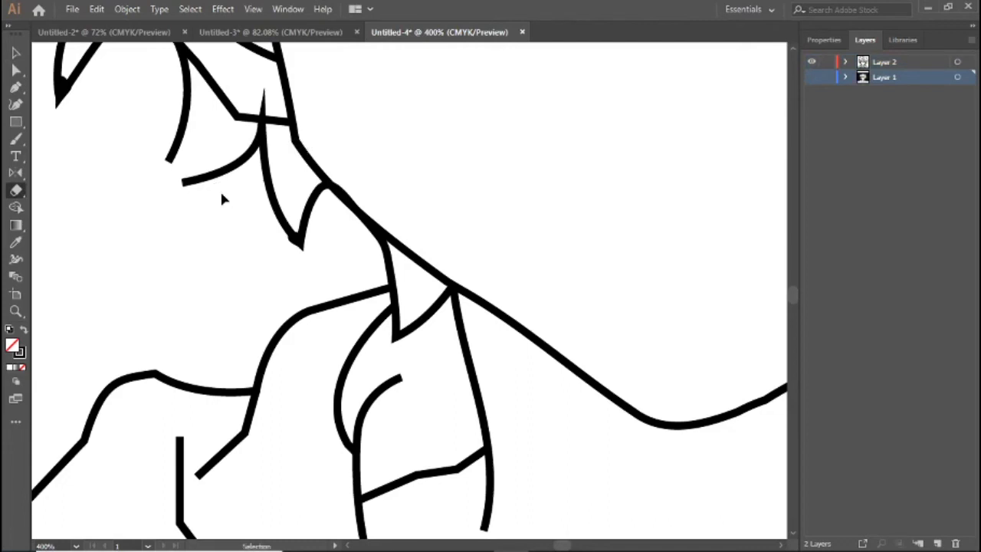
pyautogui.hotkey('ctrl', 'z')
pyautogui.moveTo(63, 76); pyautogui.dragTo(175, 153)
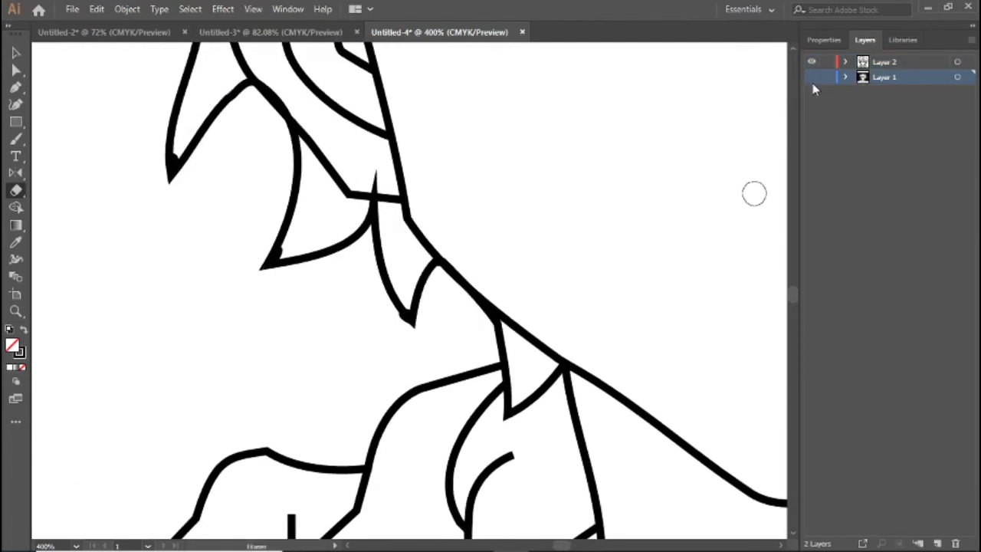
pyautogui.click(812, 78)
pyautogui.hotkey('ctrl', '0')
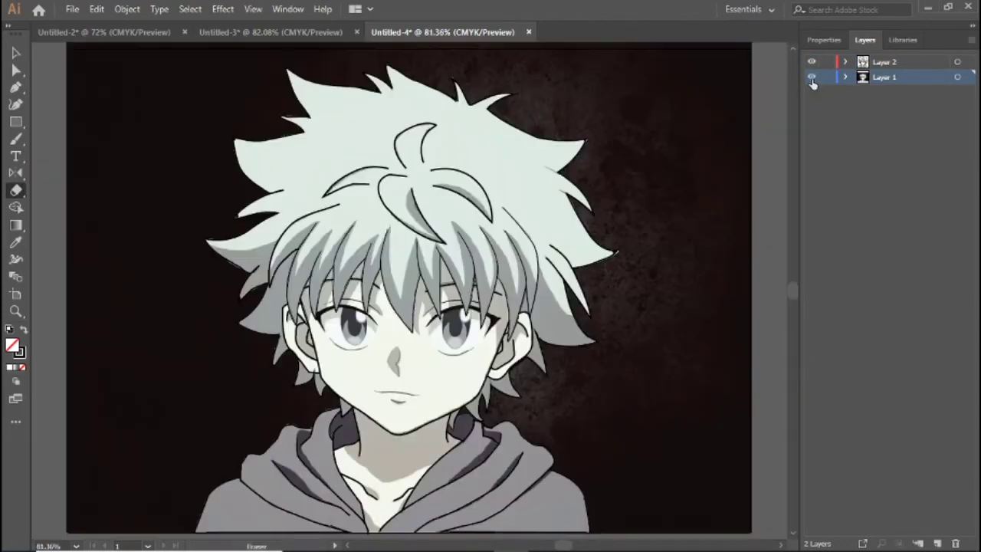
# - Zoom to 200% on the face, lock the visible reference Layer 1, and make Layer 2 active
pyautogui.hotkey('ctrl', '+')
pyautogui.hotkey('ctrl', '+')
pyautogui.hotkey('ctrl', '+')
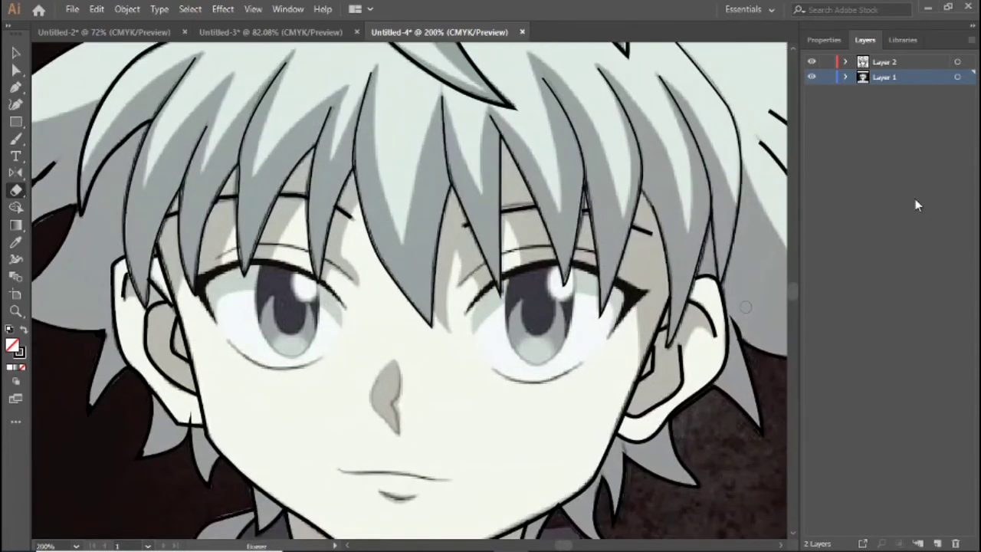
pyautogui.click(811, 78)
pyautogui.moveTo(442, 320); pyautogui.dragTo(499, 262)
pyautogui.press('p')
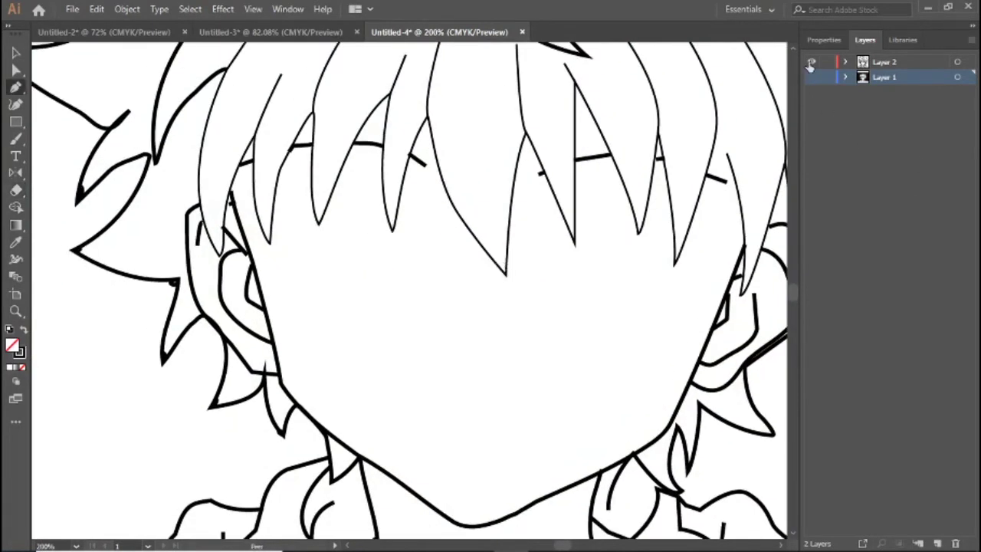
pyautogui.click(812, 77)
pyautogui.click(812, 78)
pyautogui.doubleClick(812, 78)
pyautogui.click(813, 77)
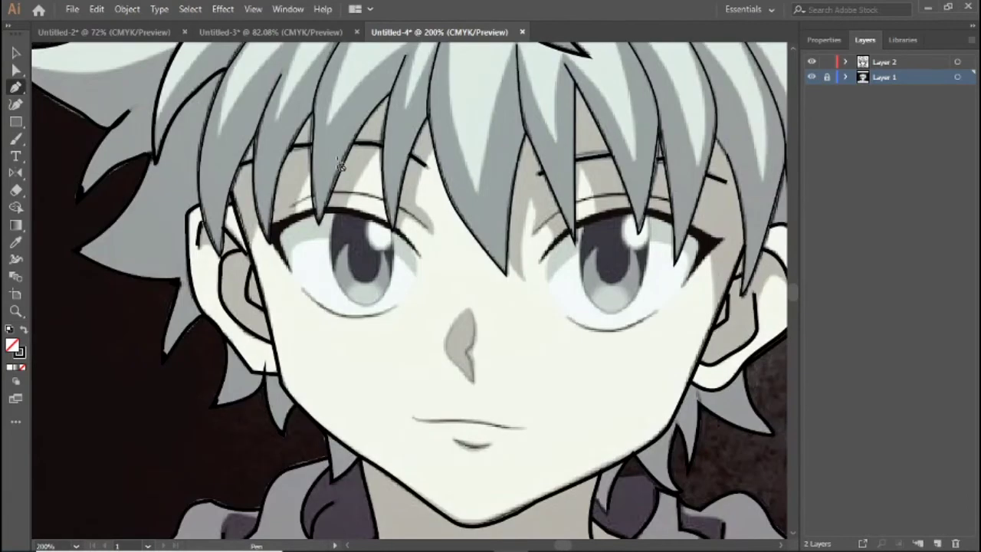
pyautogui.click(883, 63)
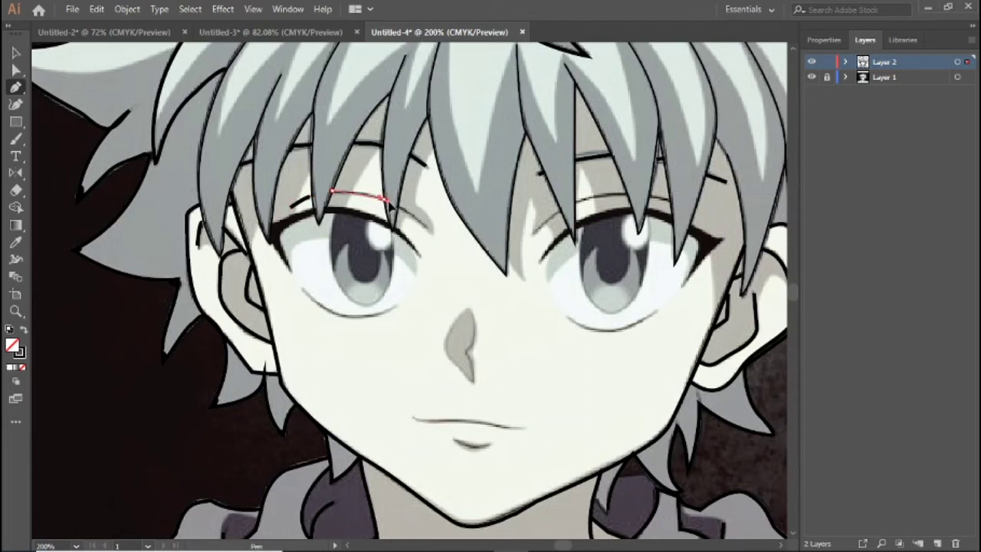
# - Trace short pen strokes along the crease above the right eye, checking them against the reference
pyautogui.press('Escape')
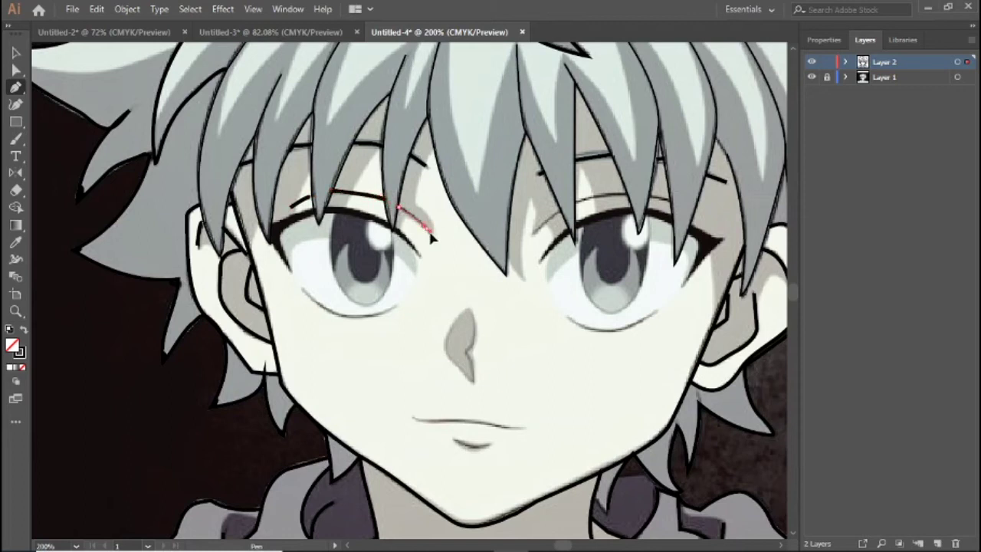
pyautogui.click(430, 231)
pyautogui.press('Escape')
pyautogui.click(531, 235)
pyautogui.click(562, 209)
pyautogui.press('Escape')
pyautogui.click(575, 202)
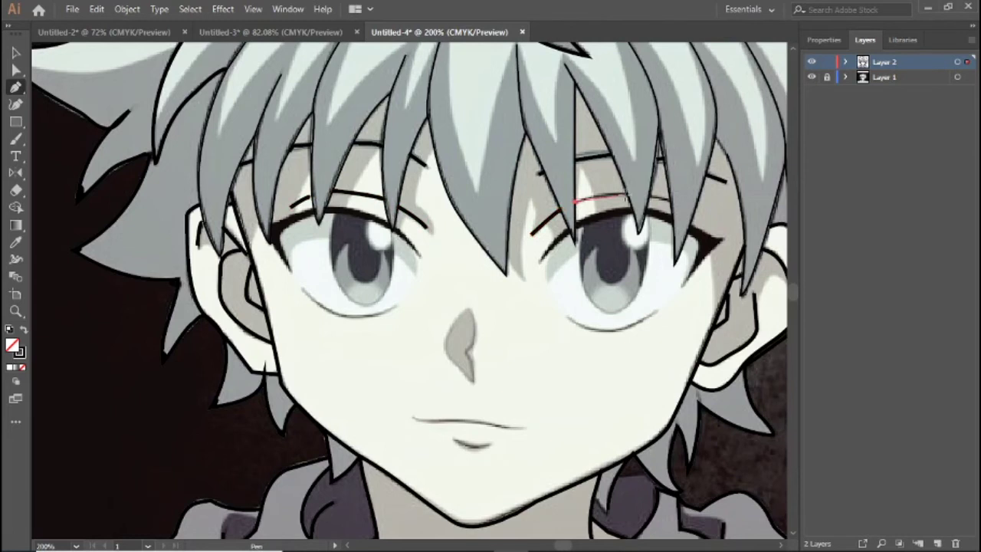
pyautogui.press('Escape')
pyautogui.click(649, 195)
pyautogui.click(811, 78)
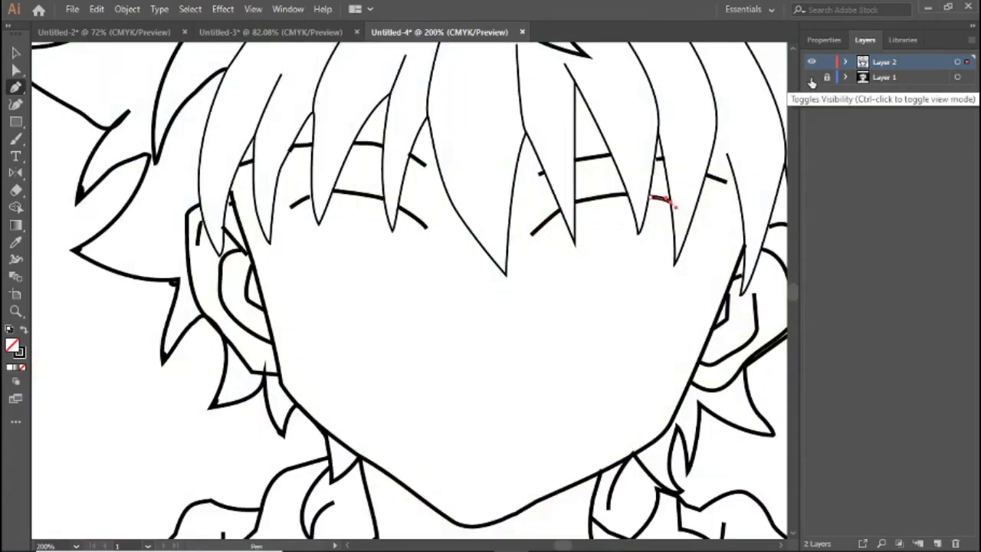
pyautogui.click(811, 78)
pyautogui.press('Escape')
# - Start a crease line above the left eye and compare it with the reference
pyautogui.click(311, 198)
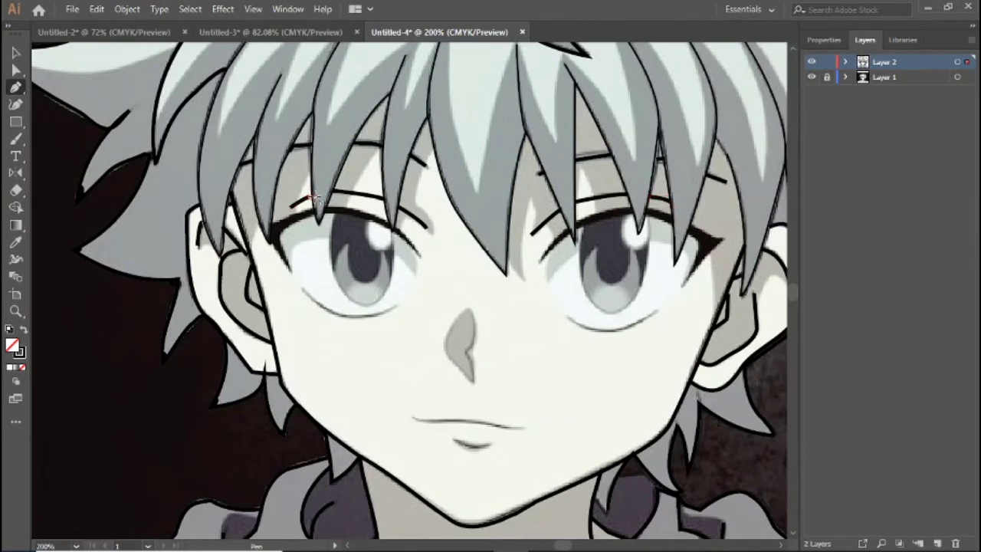
pyautogui.click(811, 78)
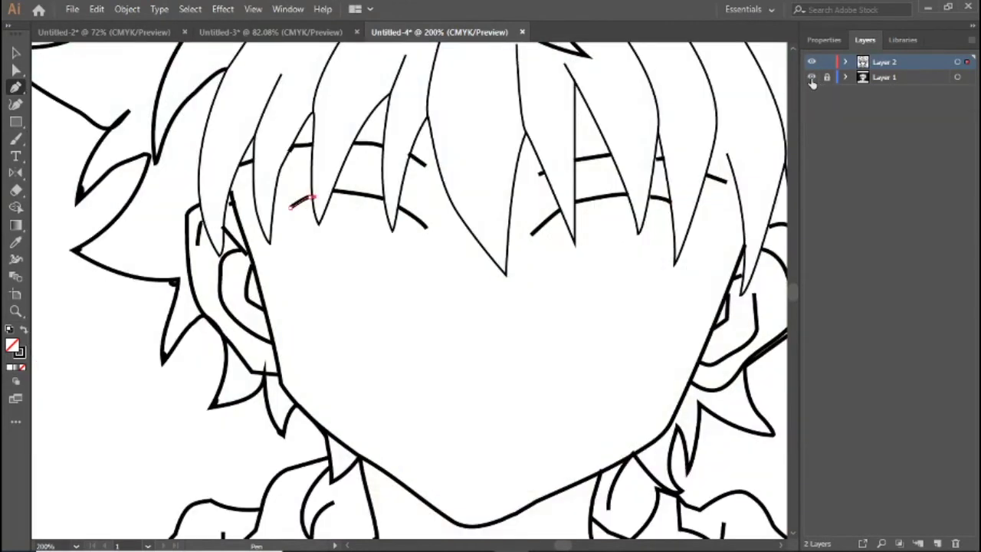
pyautogui.click(811, 77)
pyautogui.click(810, 77)
pyautogui.scroll(-1, 563, 278)
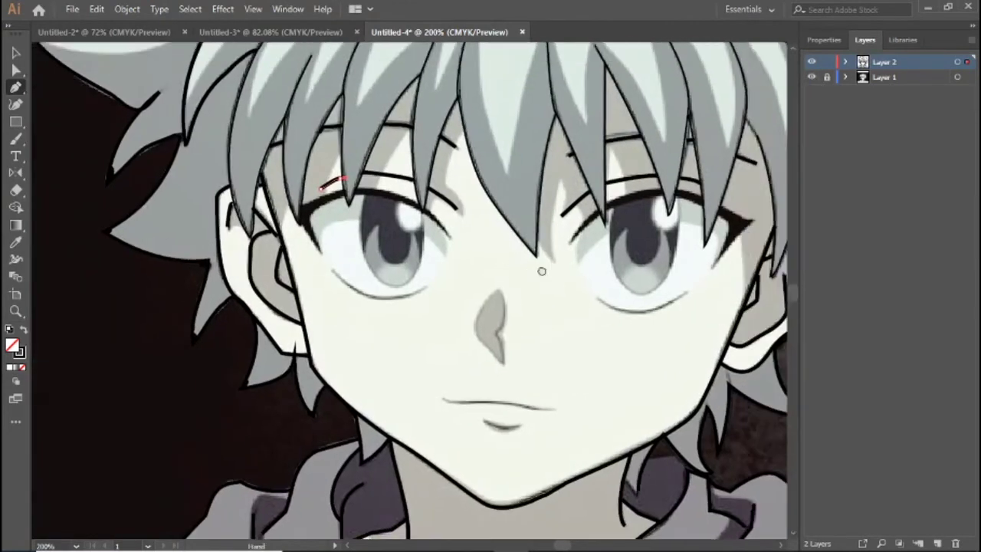
pyautogui.scroll(1, 561, 272)
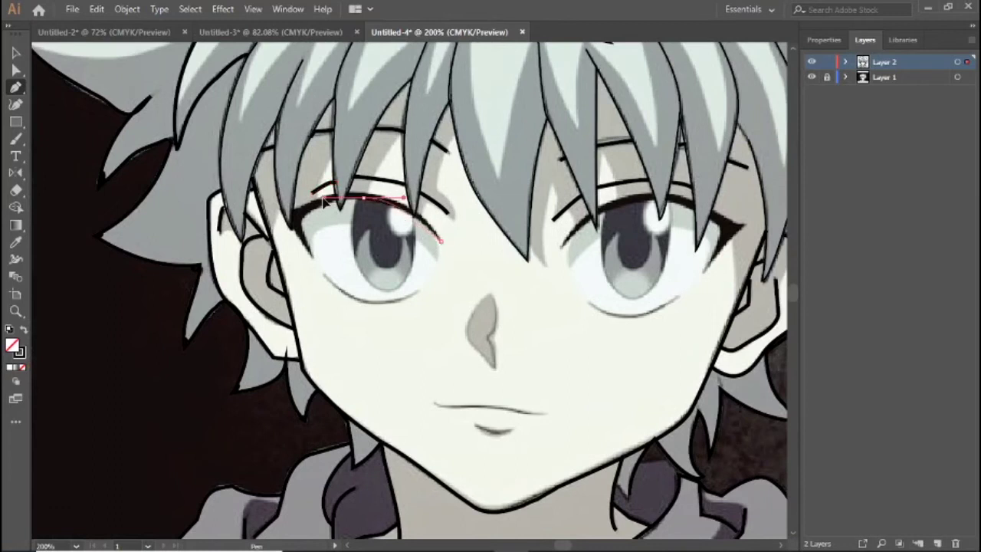
# - Curve the left upper eyelid to its outer end and trace the left lower lid
pyautogui.moveTo(364, 197); pyautogui.dragTo(417, 203)
pyautogui.moveTo(296, 222); pyautogui.dragTo(303, 239)
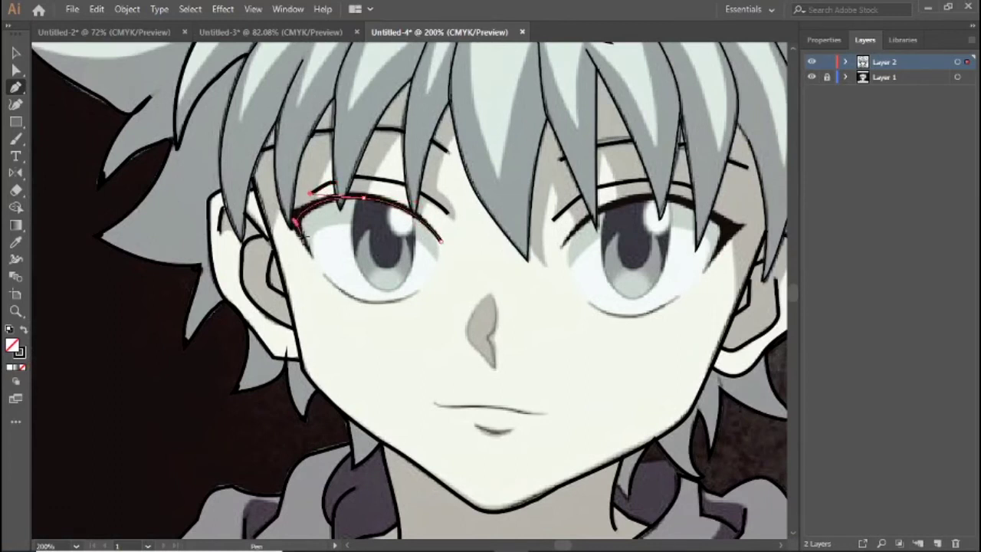
pyautogui.click(311, 251)
pyautogui.click(317, 261)
pyautogui.click(326, 276)
pyautogui.click(382, 303)
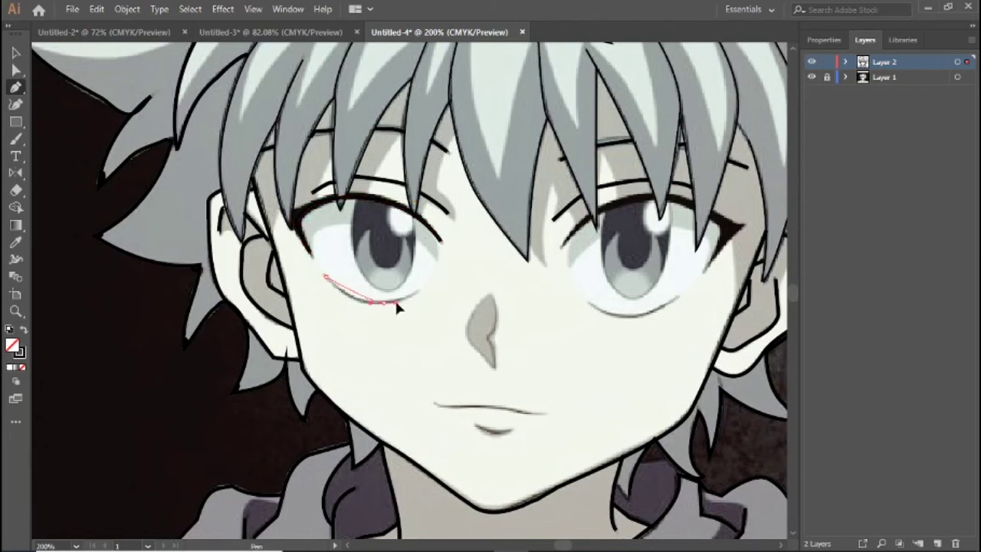
pyautogui.click(420, 290)
# - Trace the right upper eyelid out to its outer corner, bending the end downward
pyautogui.click(562, 245)
pyautogui.click(654, 198)
pyautogui.click(694, 208)
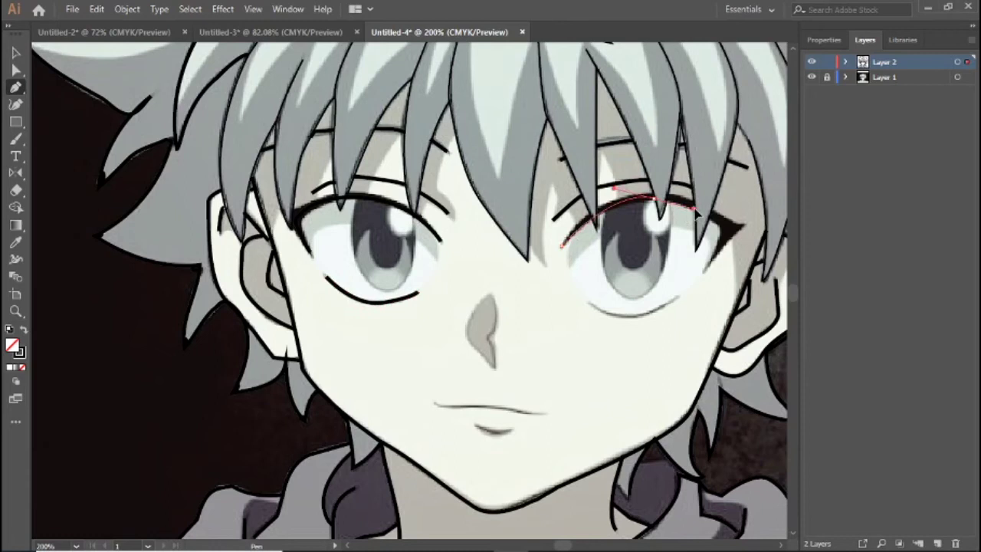
pyautogui.click(739, 227)
pyautogui.moveTo(740, 226); pyautogui.dragTo(705, 268)
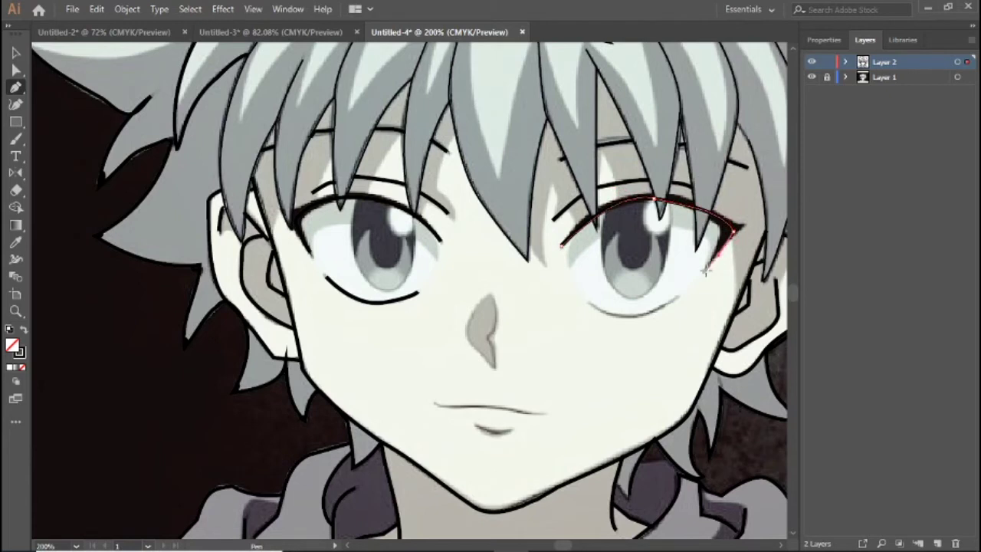
# - Trace the lower lid under the right eye and give it a 1 pt stroke weight
pyautogui.click(679, 299)
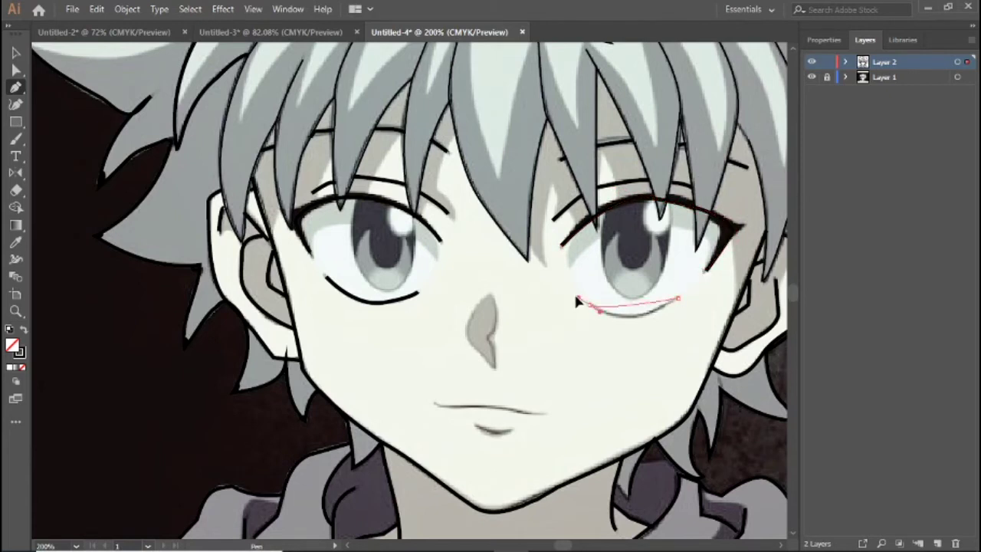
pyautogui.moveTo(588, 305); pyautogui.dragTo(546, 278)
pyautogui.click(824, 39)
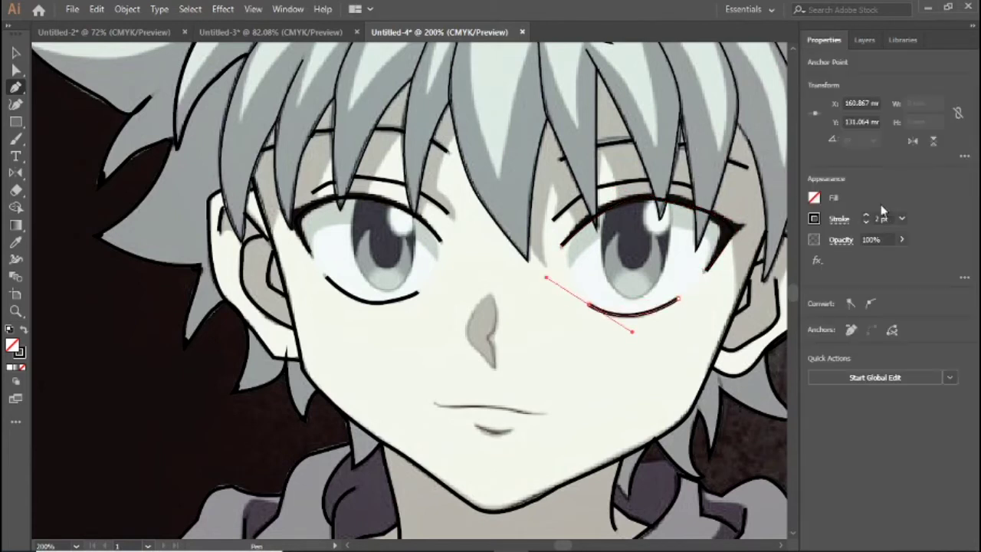
pyautogui.click(901, 219)
pyautogui.click(916, 252)
pyautogui.scroll(-1, 528, 271)
# - Trace the nose line, undoing a stray anchor, and extend it down from its endpoint
pyautogui.click(513, 266)
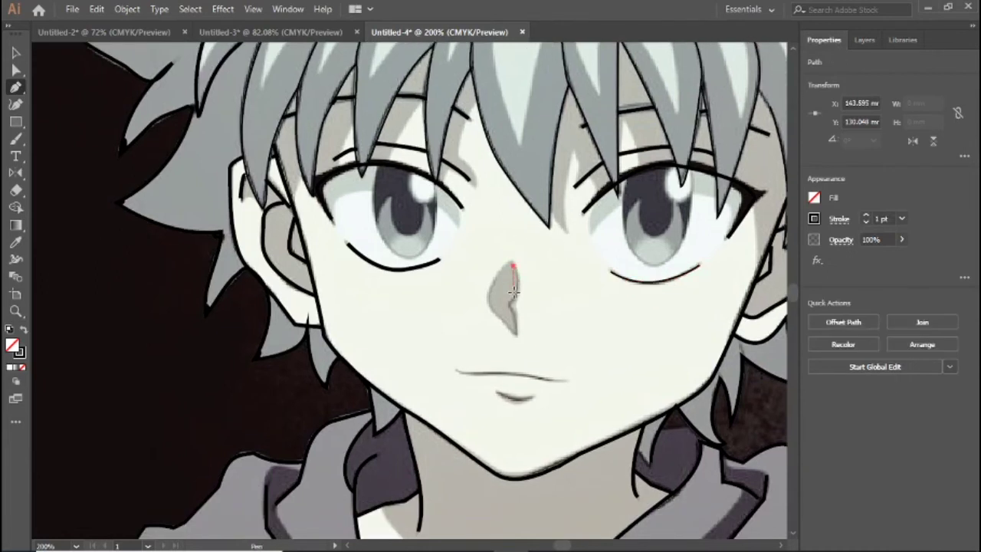
pyautogui.click(491, 330)
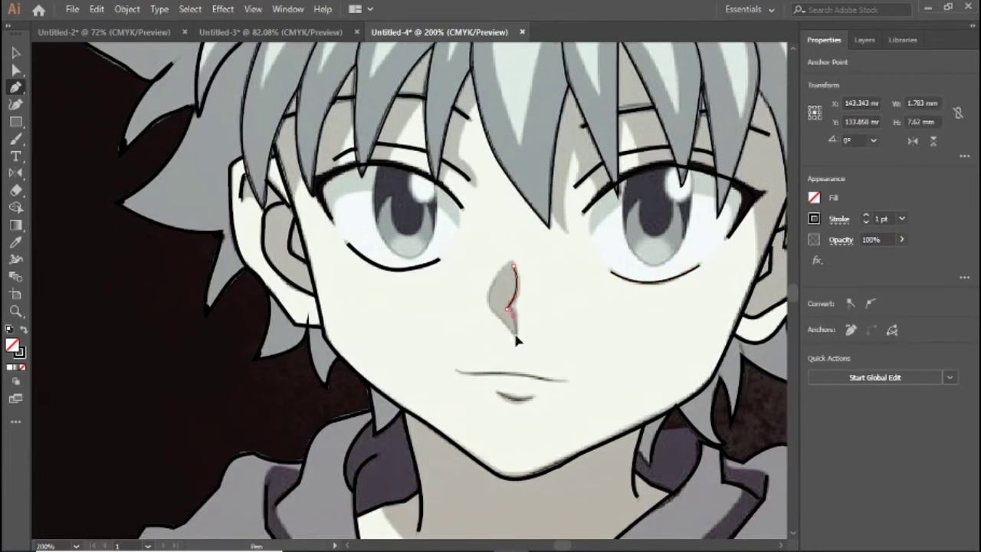
pyautogui.hotkey('ctrl', 'z')
pyautogui.click(507, 308)
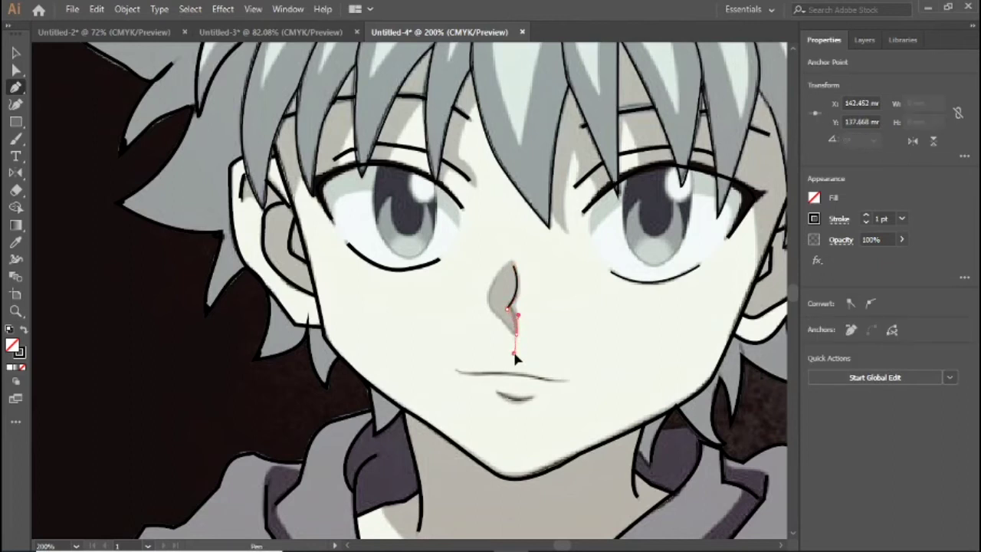
pyautogui.press('Escape')
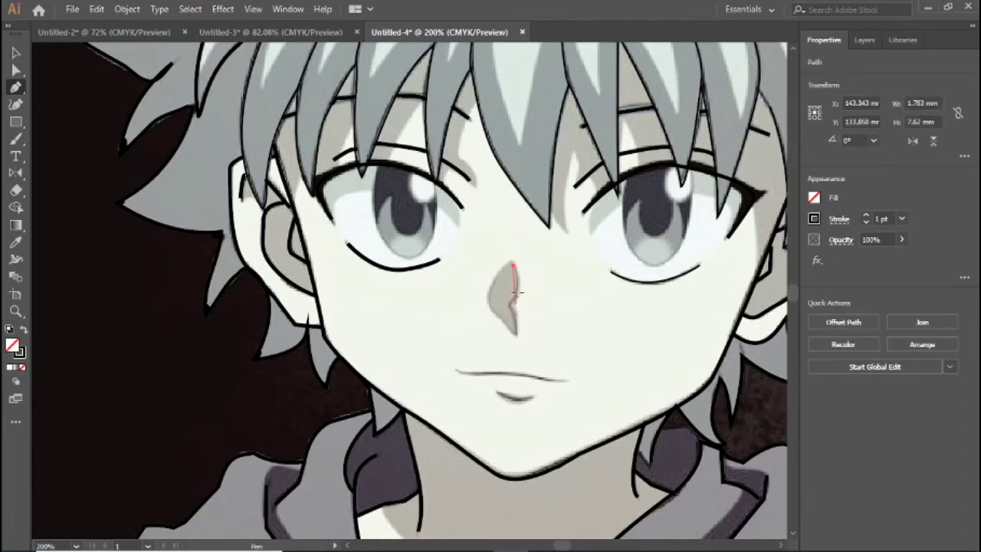
pyautogui.click(517, 307)
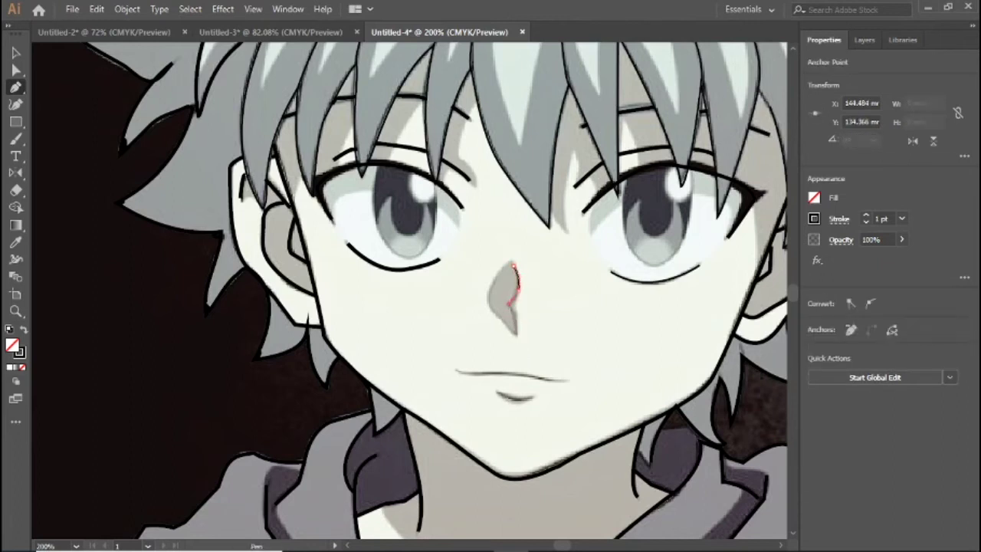
pyautogui.click(514, 353)
# - Trace the curved mouth line and the lower lip, then place the top anchor of the right iris
pyautogui.click(458, 373)
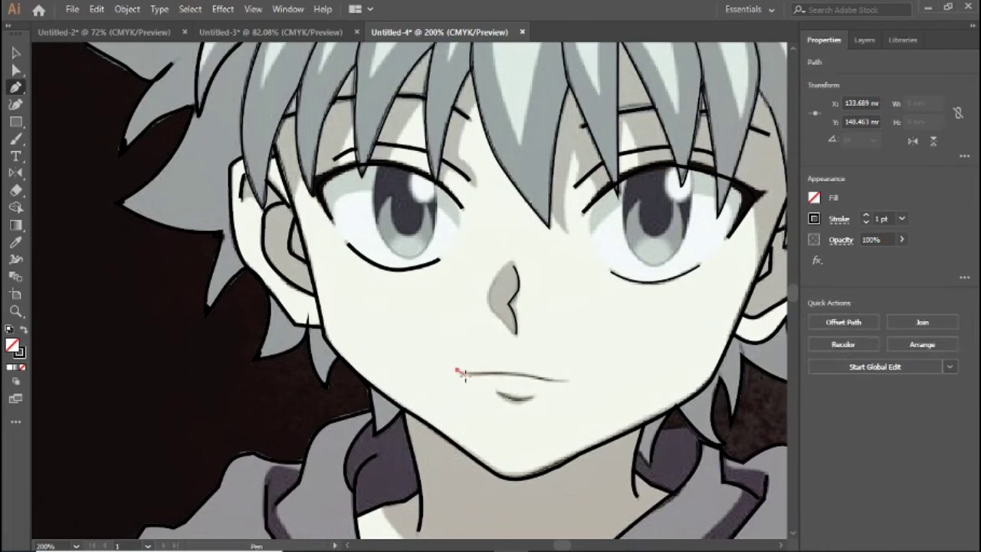
pyautogui.moveTo(515, 377); pyautogui.dragTo(552, 389)
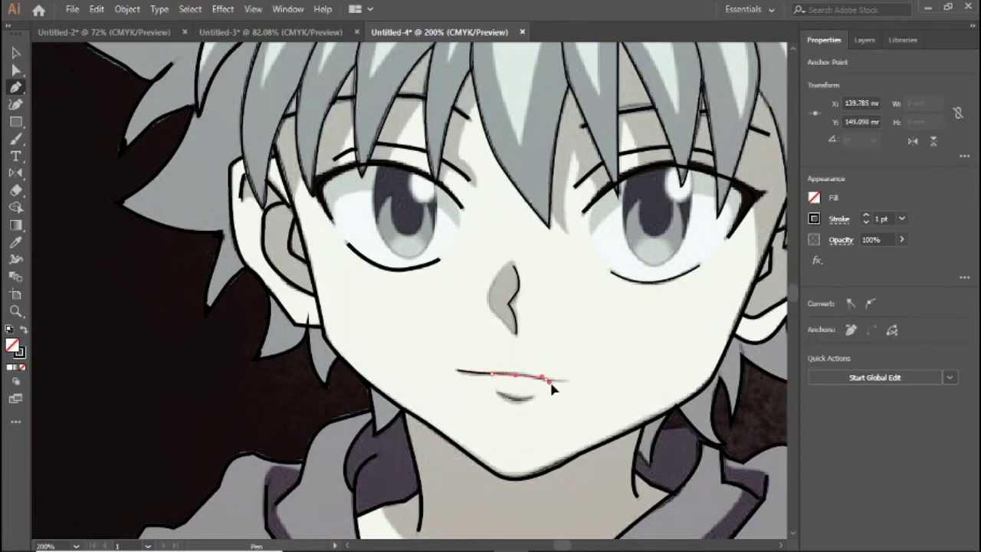
pyautogui.click(564, 381)
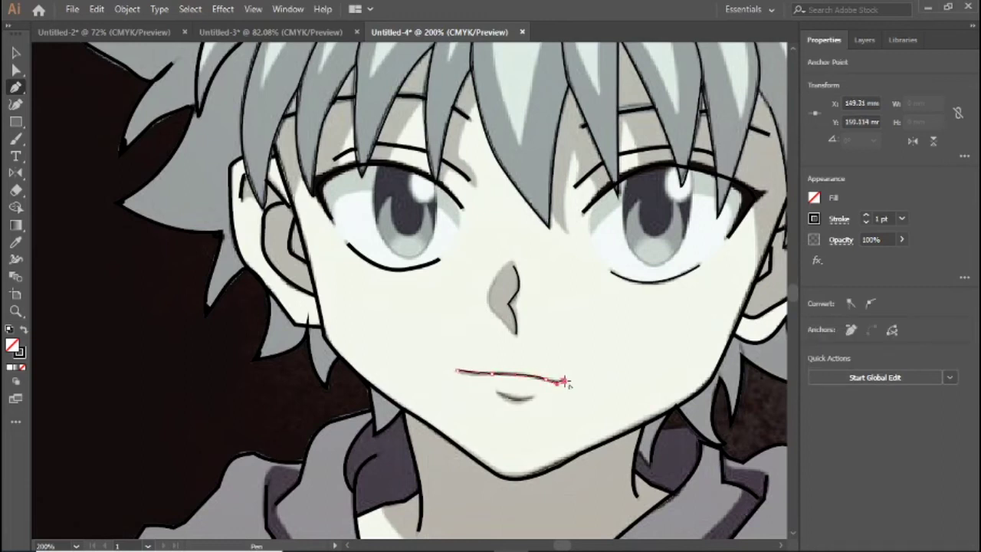
pyautogui.click(498, 394)
pyautogui.click(530, 395)
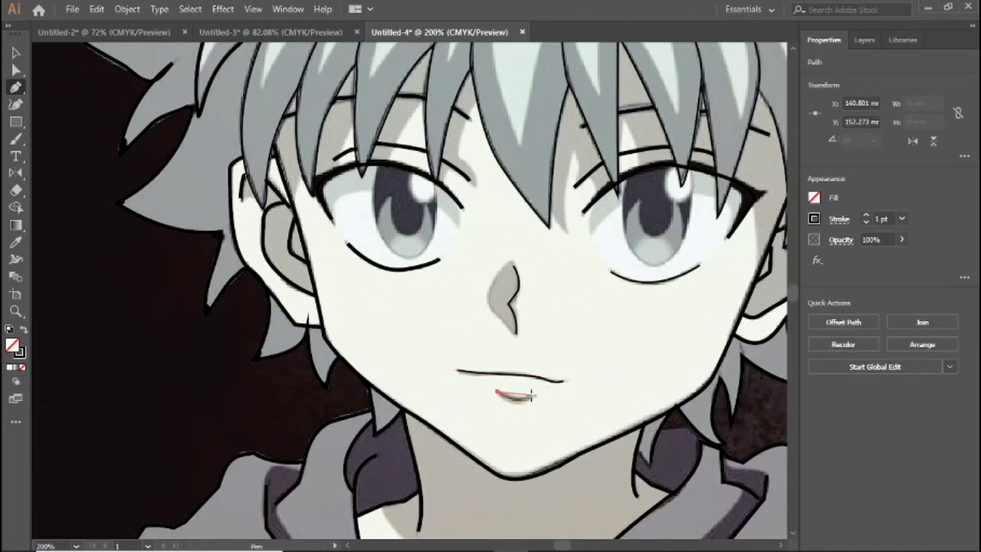
pyautogui.click(545, 394)
pyautogui.click(550, 393)
pyautogui.hscroll(3, 515, 324)
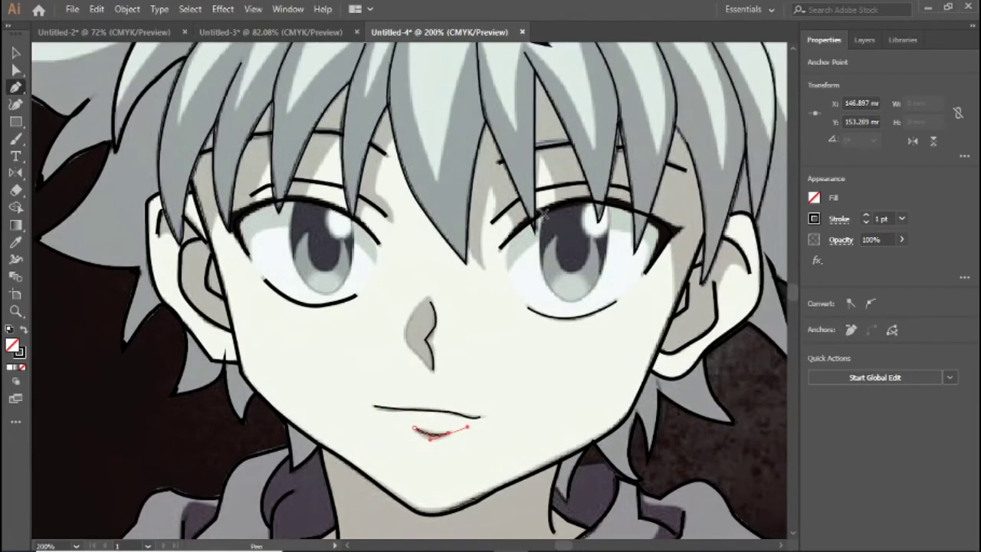
pyautogui.click(542, 216)
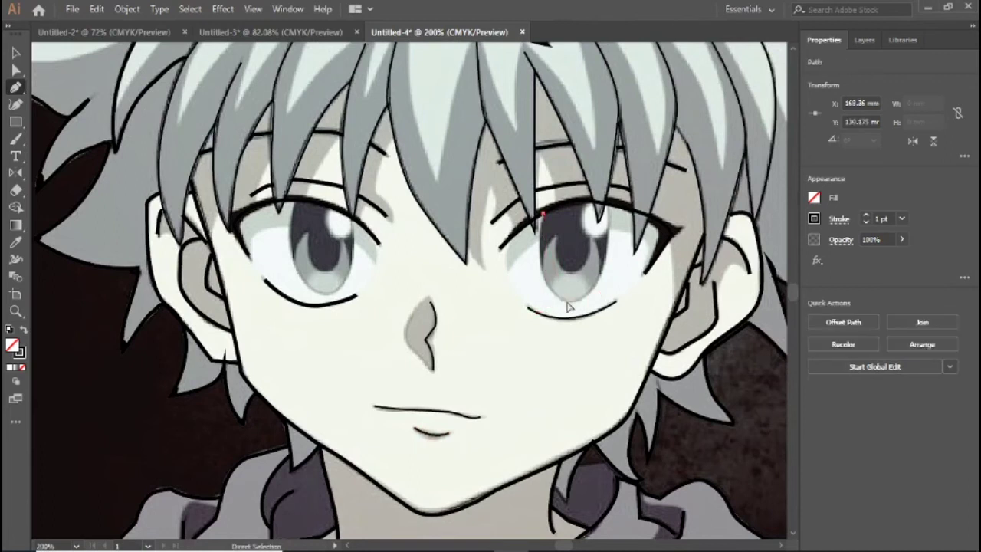
# - Complete and close the curved outline of the right iris
pyautogui.click(531, 289)
pyautogui.moveTo(574, 302); pyautogui.dragTo(596, 314)
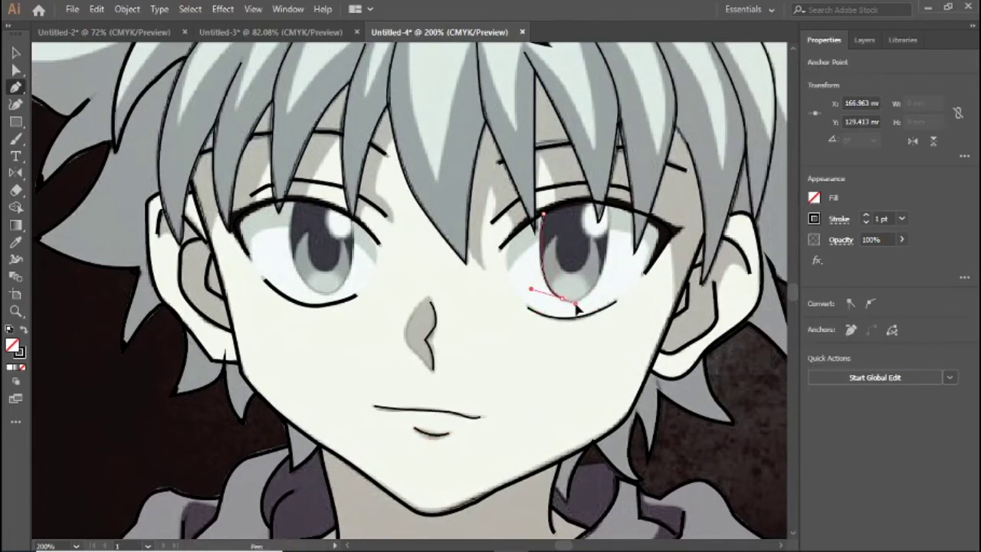
pyautogui.click(607, 105)
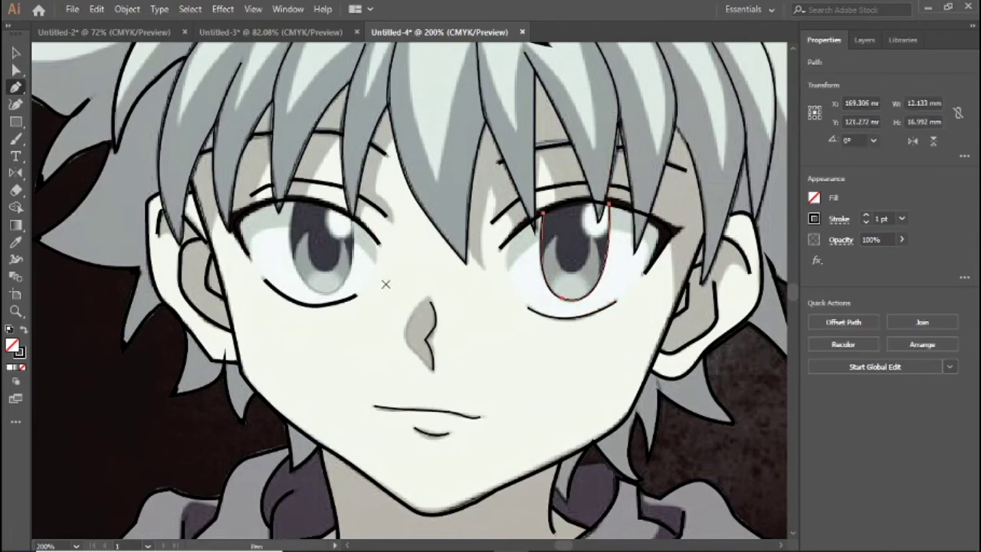
# - Outline the left iris from its top around the bottom, undoing a misplaced point
pyautogui.click(296, 202)
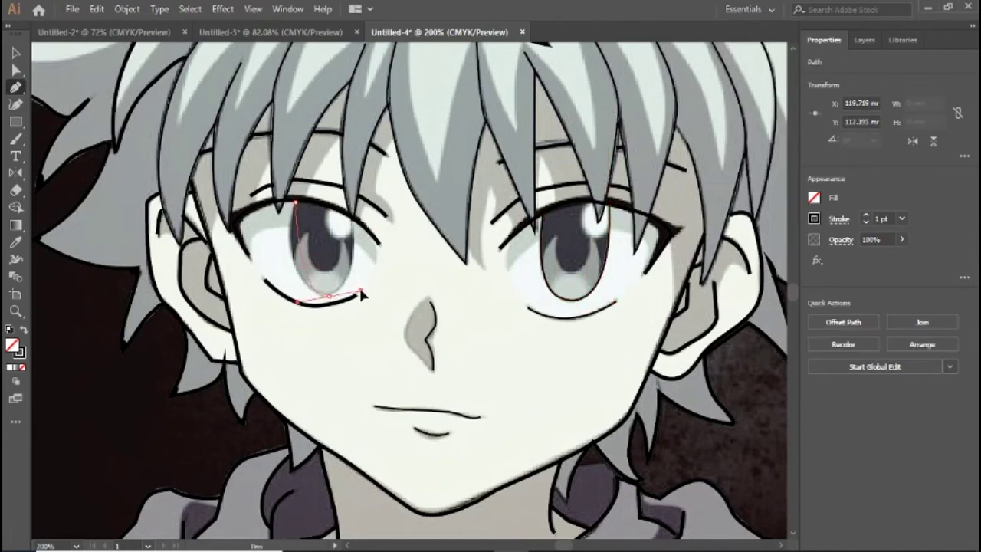
pyautogui.moveTo(277, 288); pyautogui.dragTo(363, 299)
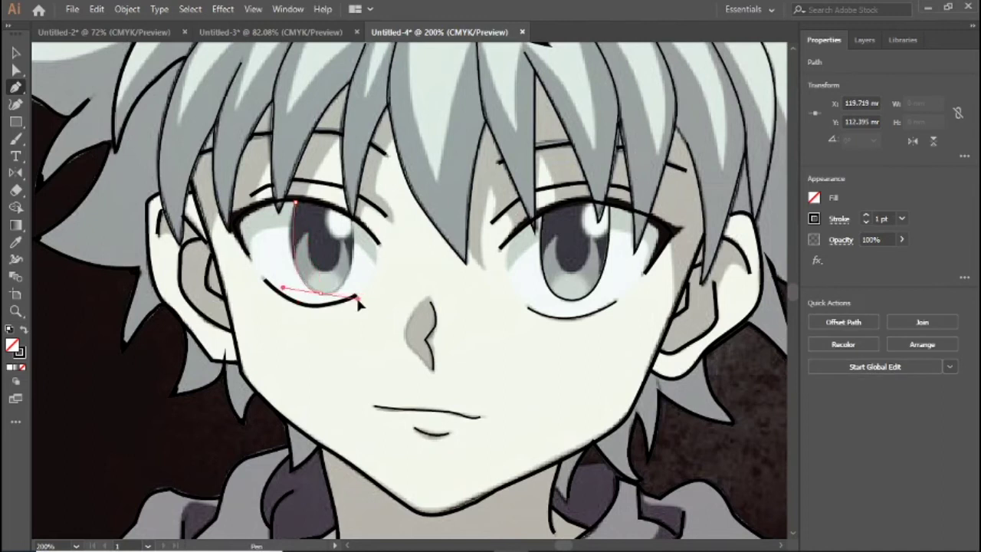
pyautogui.hotkey('ctrl', 'z')
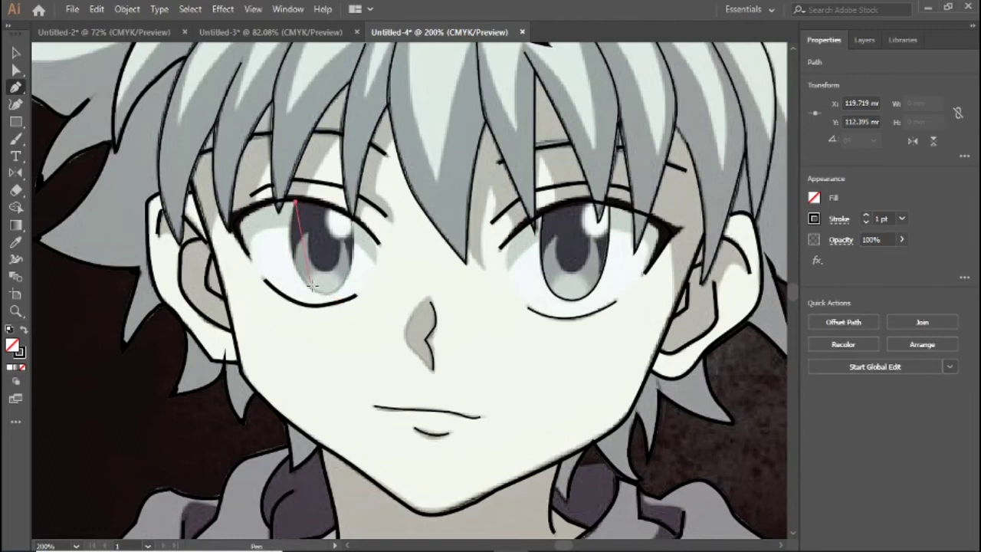
pyautogui.moveTo(307, 293); pyautogui.dragTo(320, 296)
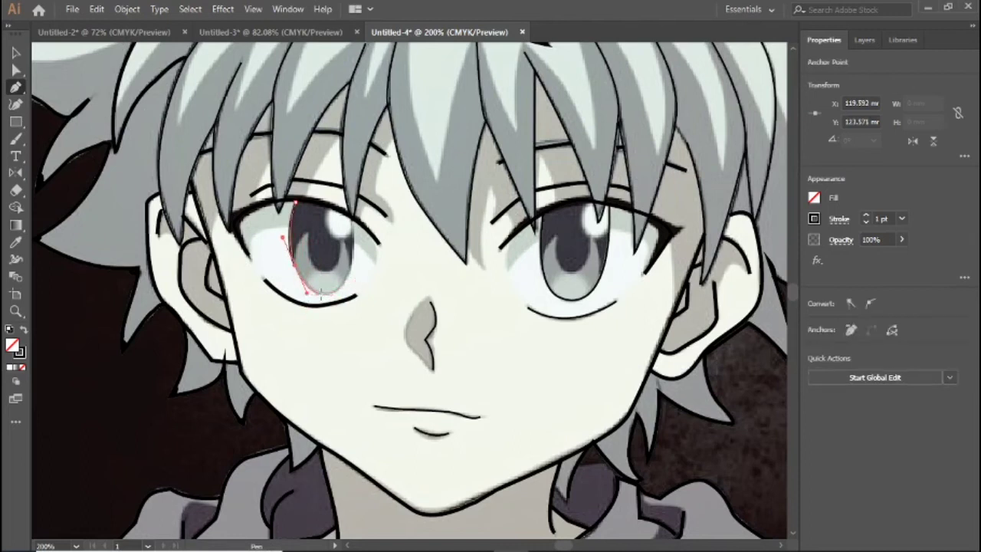
pyautogui.moveTo(352, 219); pyautogui.dragTo(344, 150)
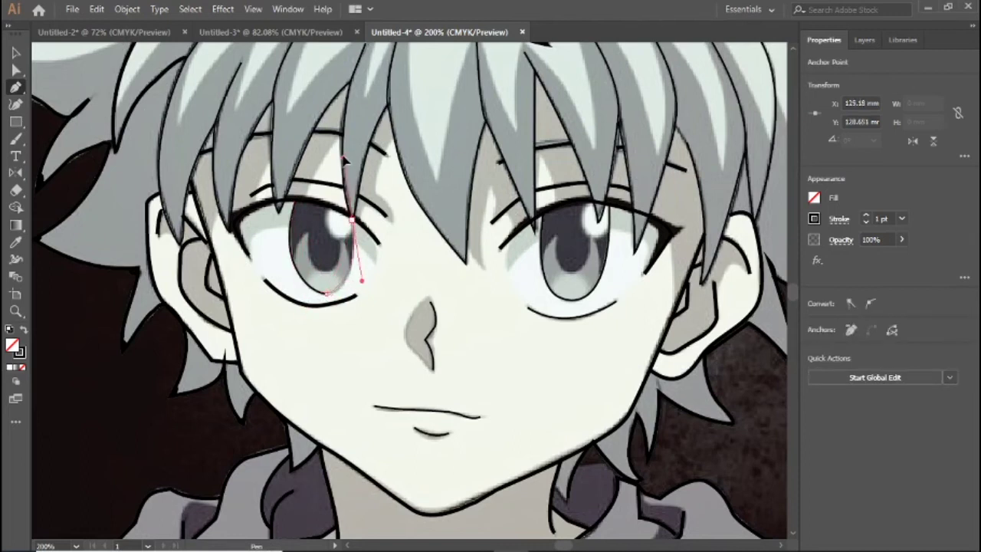
# - Close the left iris oval, compare against hidden Layer 1, and remove the stray tail
pyautogui.click(296, 202)
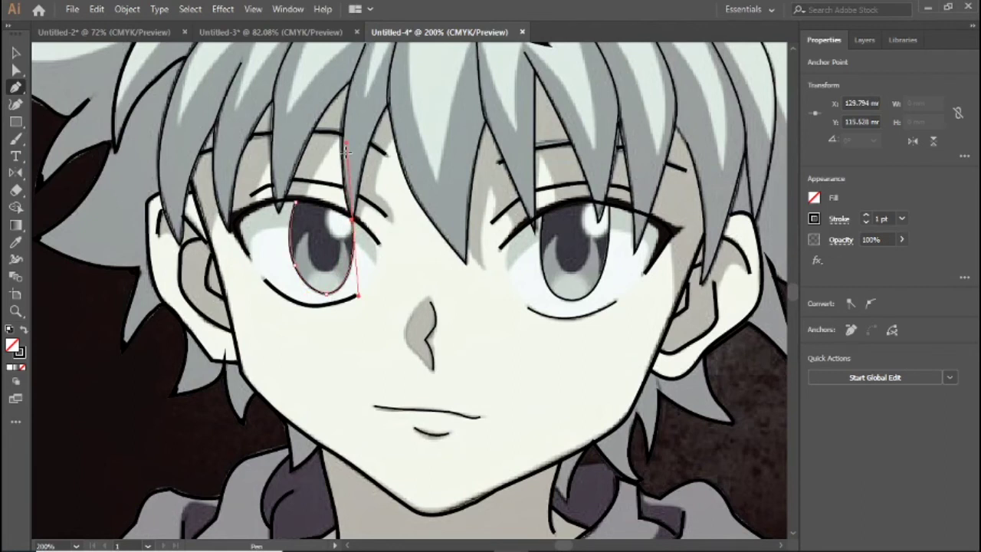
pyautogui.click(859, 42)
pyautogui.click(813, 78)
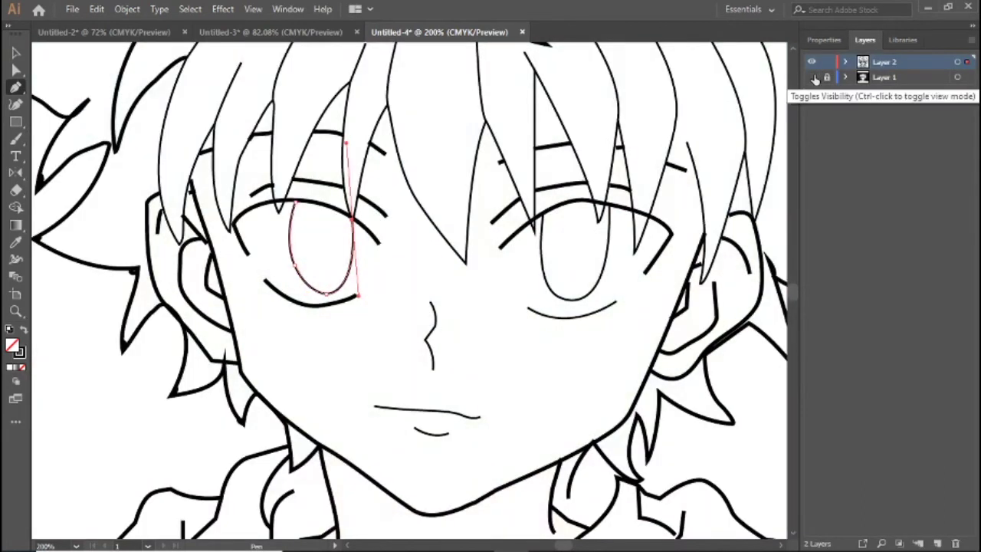
pyautogui.click(814, 77)
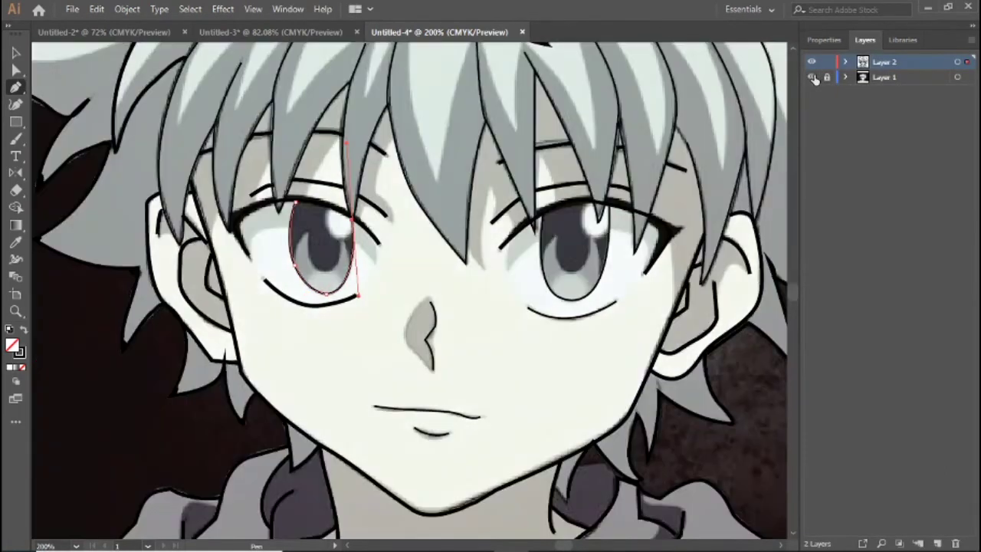
pyautogui.click(813, 77)
pyautogui.click(813, 77)
pyautogui.click(813, 77)
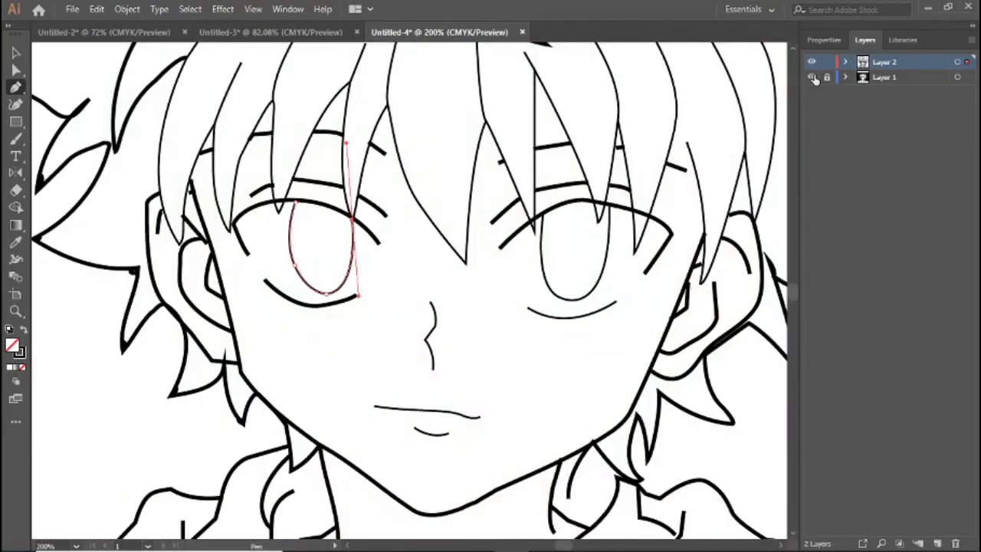
pyautogui.click(813, 77)
pyautogui.click(813, 78)
pyautogui.click(814, 78)
pyautogui.click(813, 77)
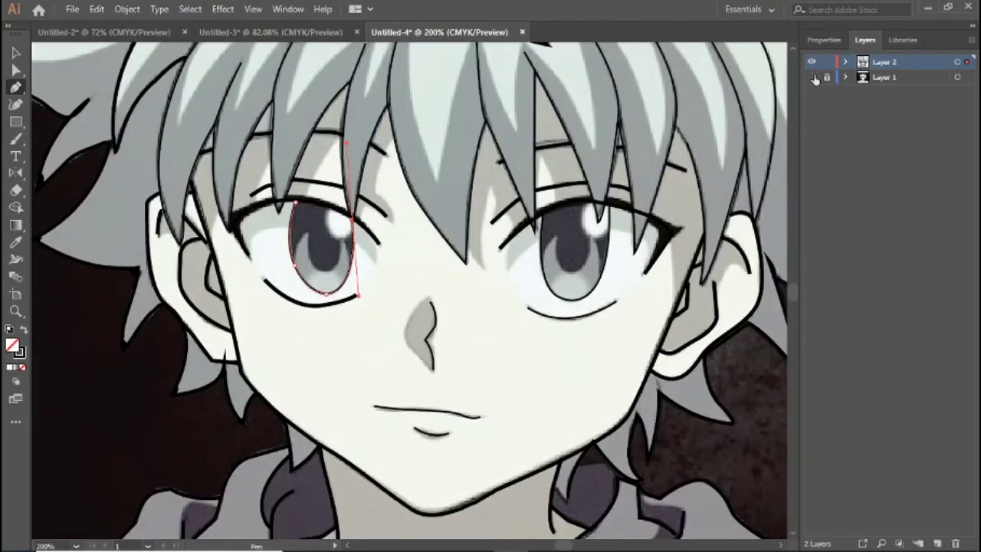
pyautogui.click(813, 78)
pyautogui.click(813, 77)
pyautogui.click(813, 78)
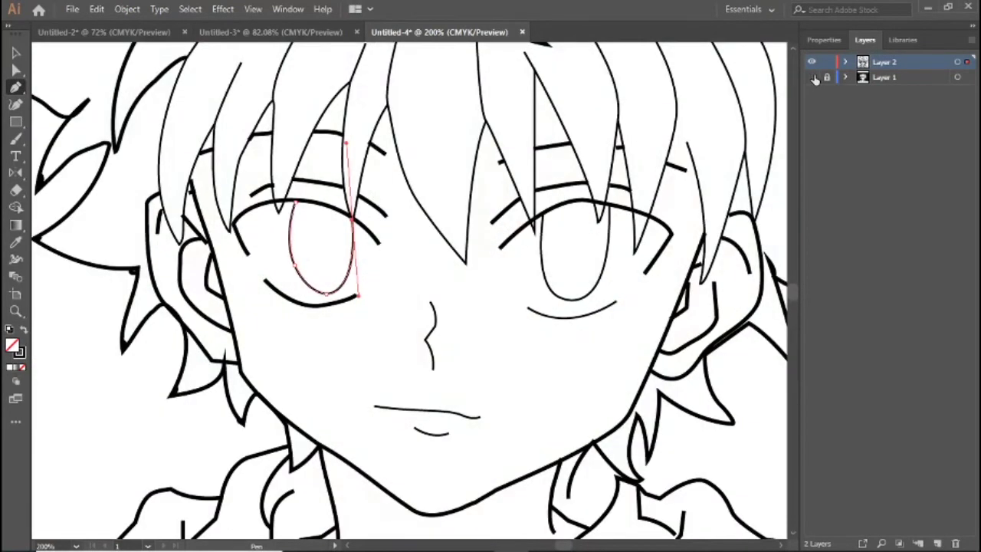
pyautogui.hotkey('ctrl', 'z')
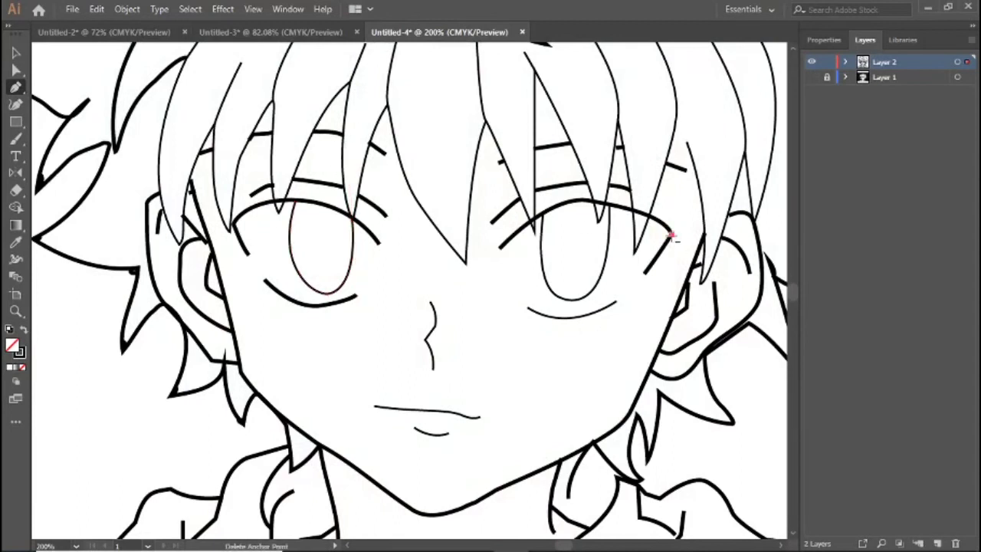
# - Round the sharp outer corner point of the right eye's upper eyelid curve
pyautogui.click(14, 54)
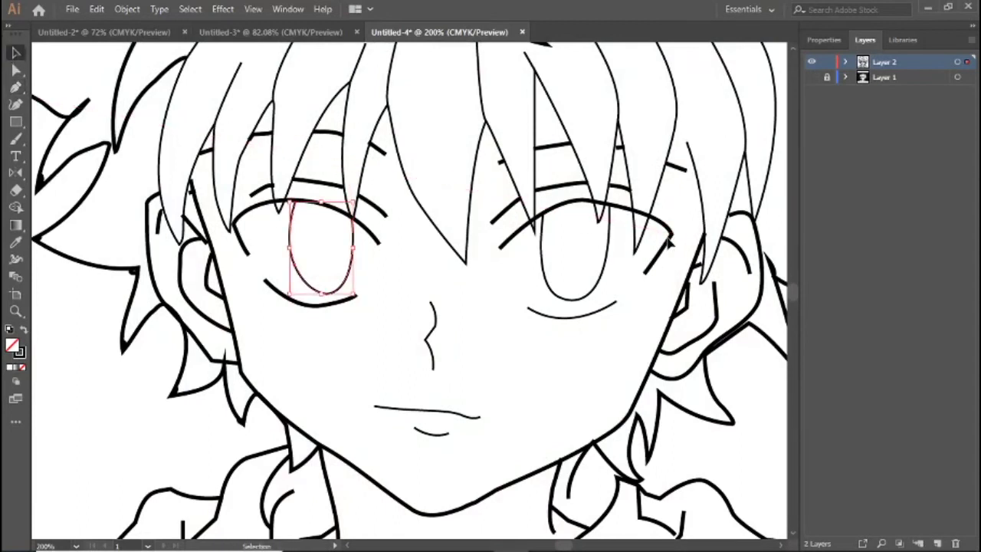
pyautogui.click(672, 238)
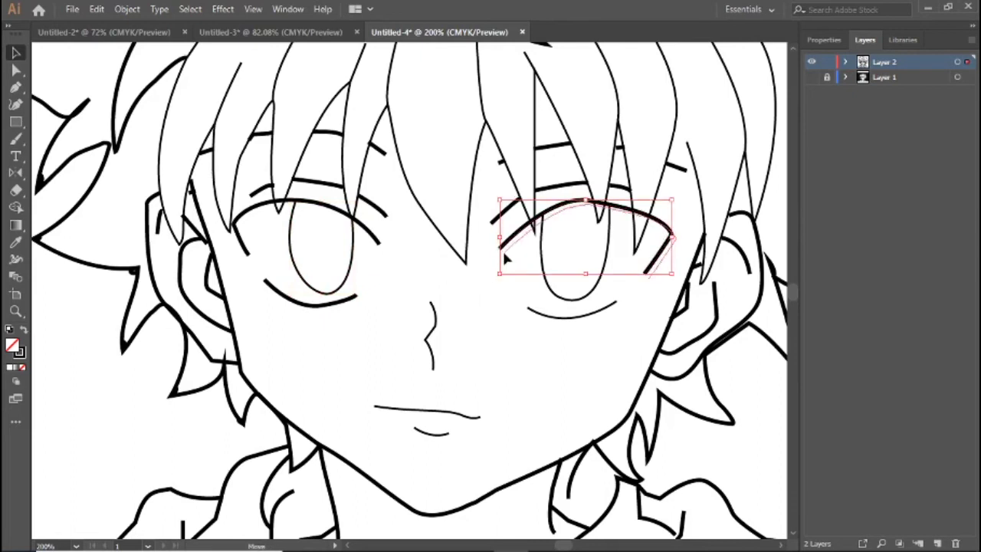
pyautogui.click(459, 309)
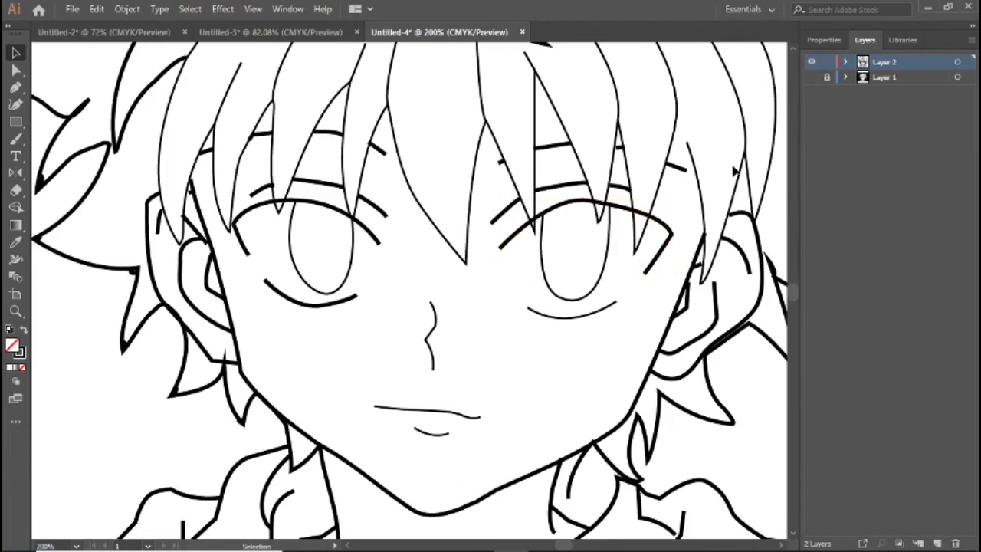
pyautogui.click(672, 232)
pyautogui.click(16, 70)
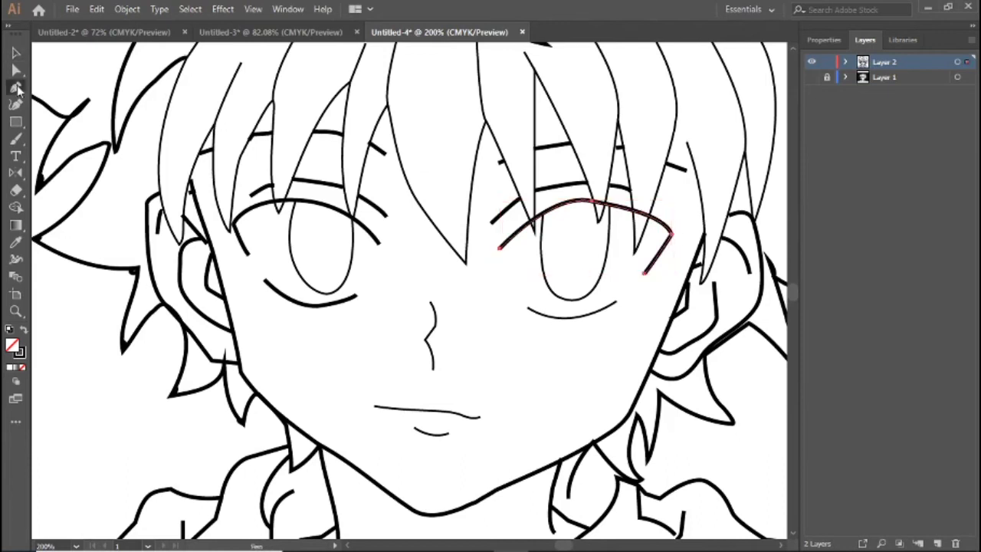
pyautogui.click(653, 240)
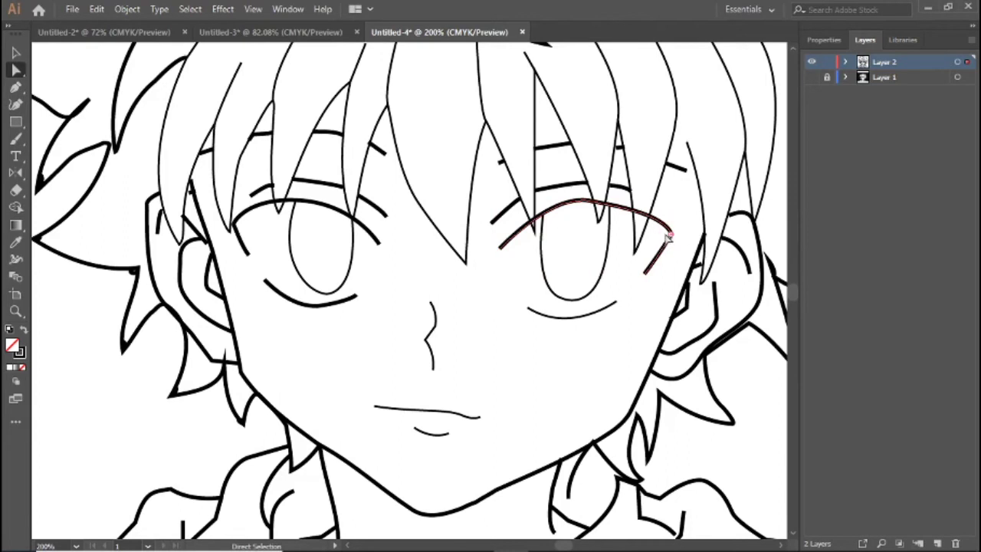
pyautogui.moveTo(657, 237); pyautogui.dragTo(649, 240)
# - Hide the reference layer and nudge the outer end of the left upper eyelid
pyautogui.click(812, 78)
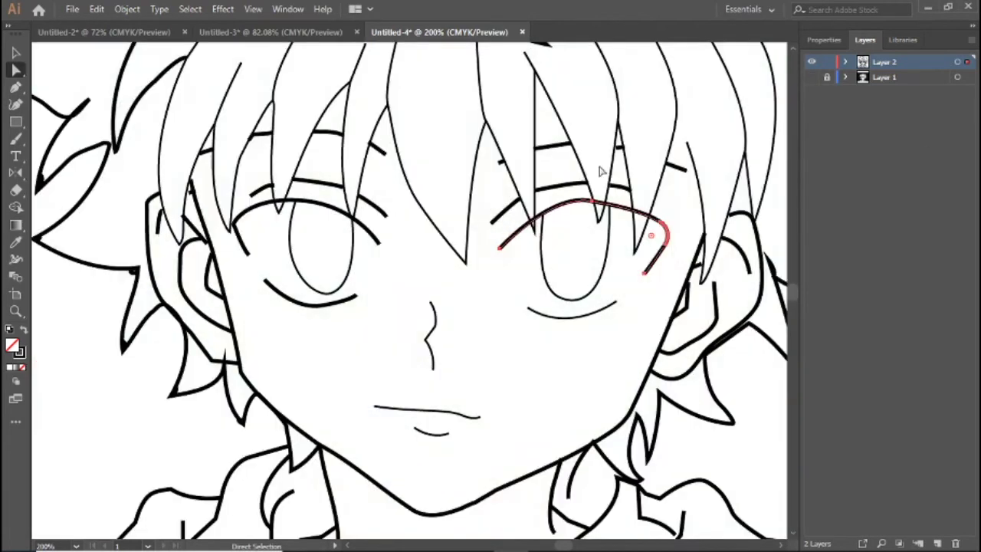
pyautogui.click(421, 292)
pyautogui.click(235, 227)
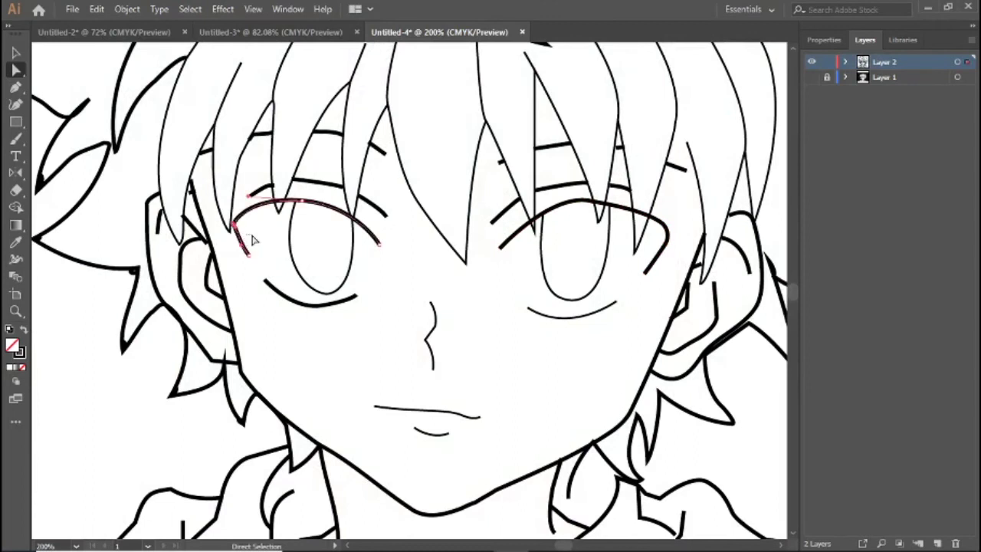
pyautogui.click(254, 240)
pyautogui.moveTo(236, 228); pyautogui.dragTo(239, 229)
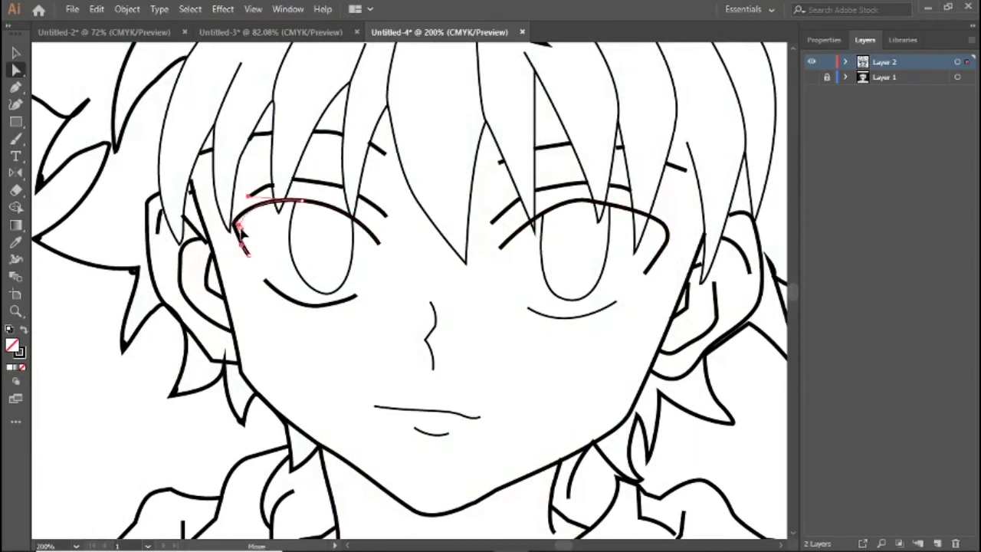
pyautogui.click(281, 256)
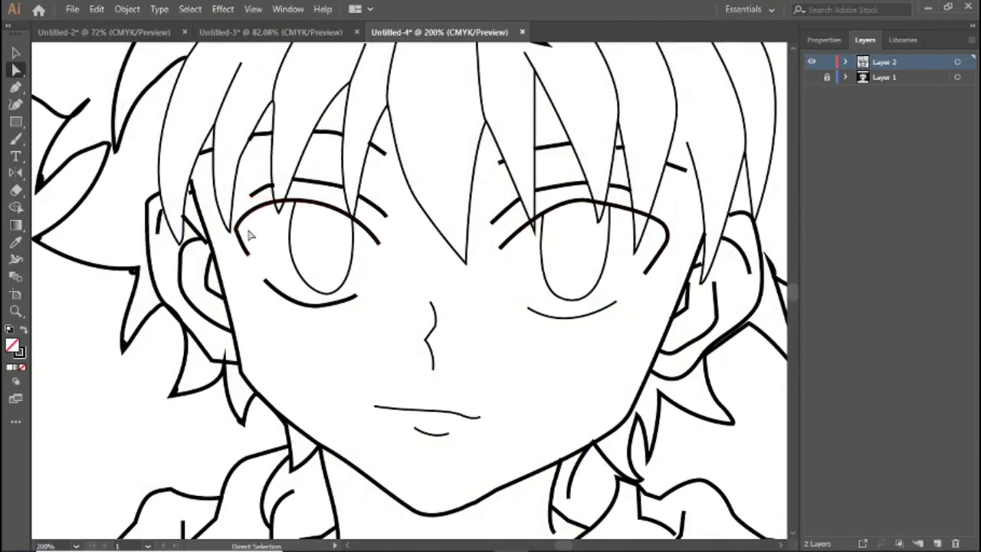
pyautogui.click(238, 236)
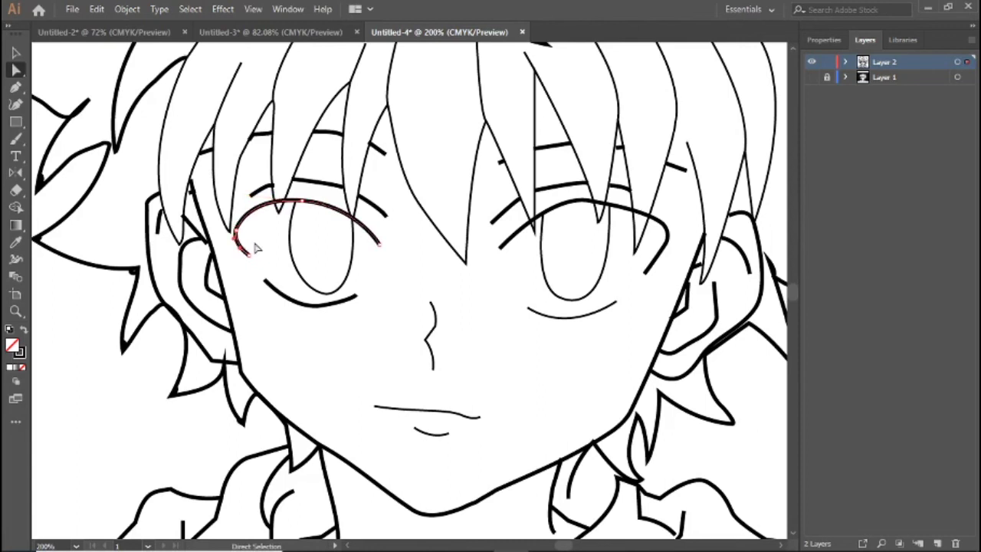
pyautogui.click(256, 247)
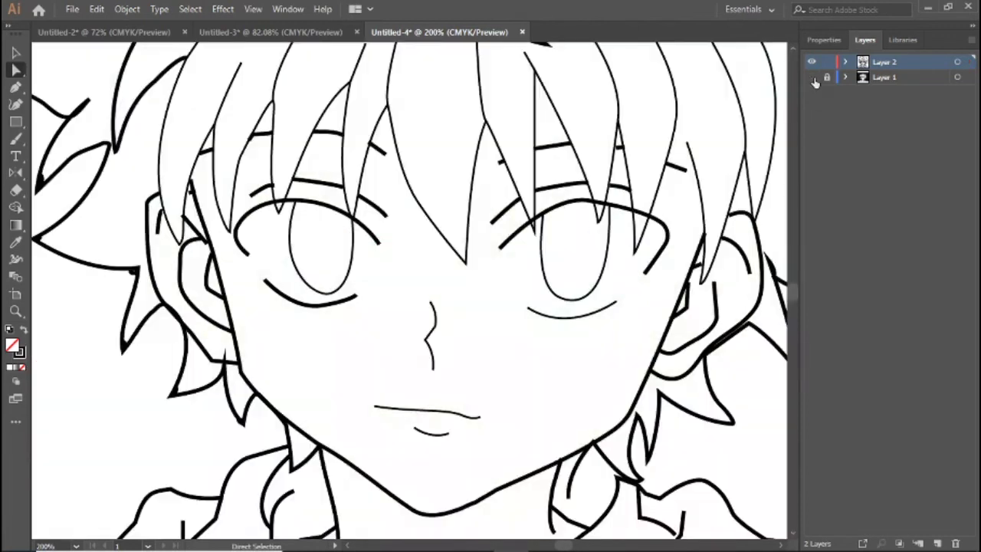
# - Hide Layer 1, pan up to the spiky hair tips, and zoom in close on a spike
pyautogui.click(814, 78)
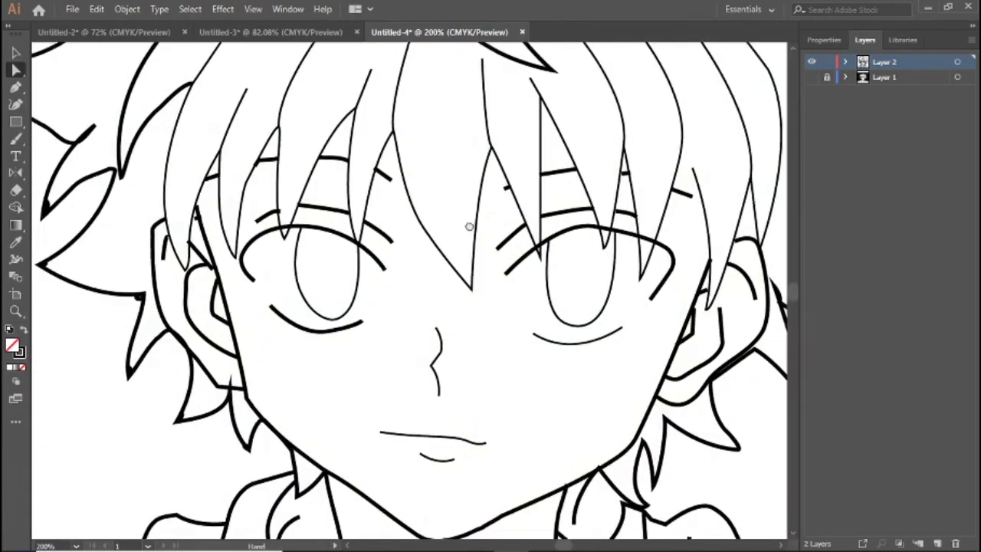
pyautogui.scroll(10, 499, 307)
pyautogui.scroll(2, 284, 164)
pyautogui.hscroll(-3, 284, 165)
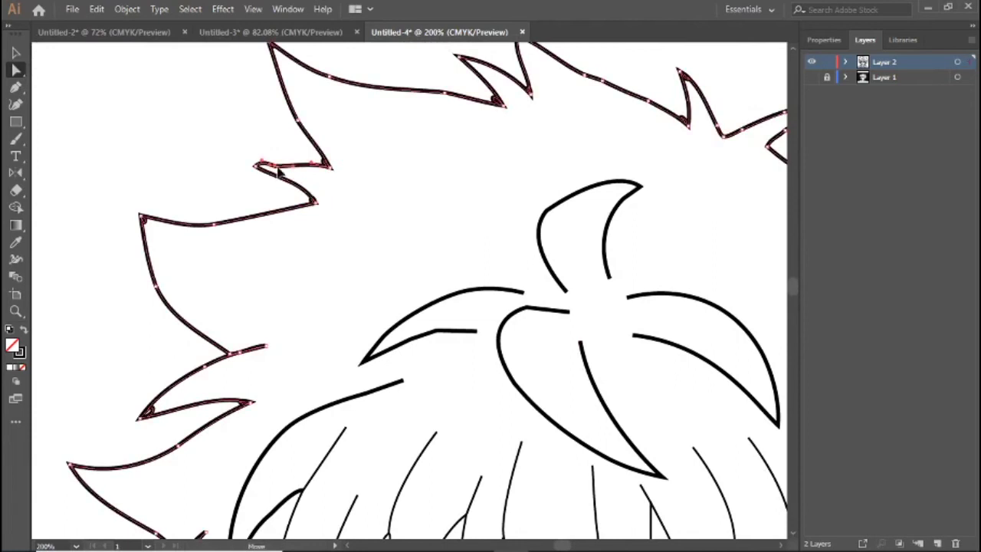
pyautogui.press('space')
pyautogui.moveTo(404, 247); pyautogui.dragTo(381, 337)
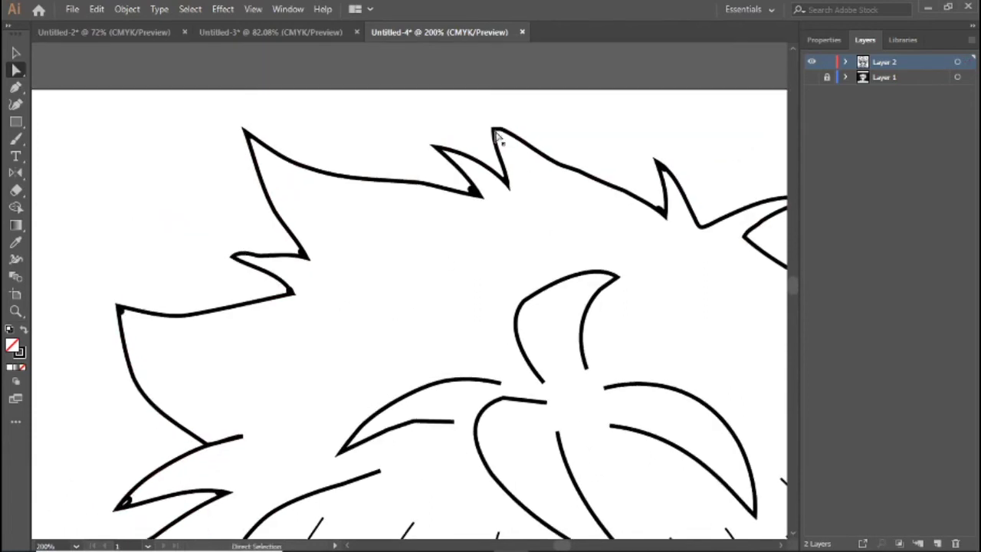
pyautogui.click(495, 132)
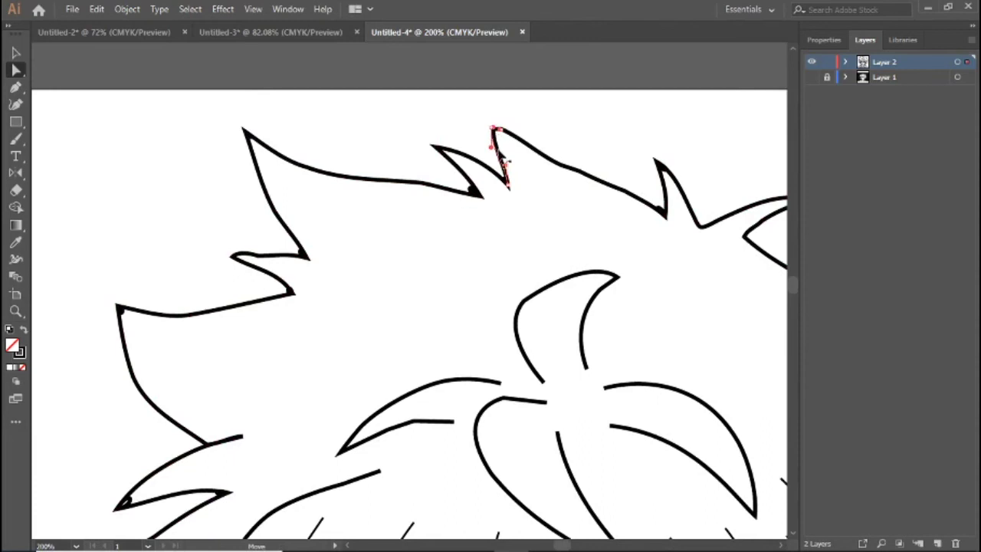
pyautogui.click(515, 220)
pyautogui.hscroll(4, 537, 238)
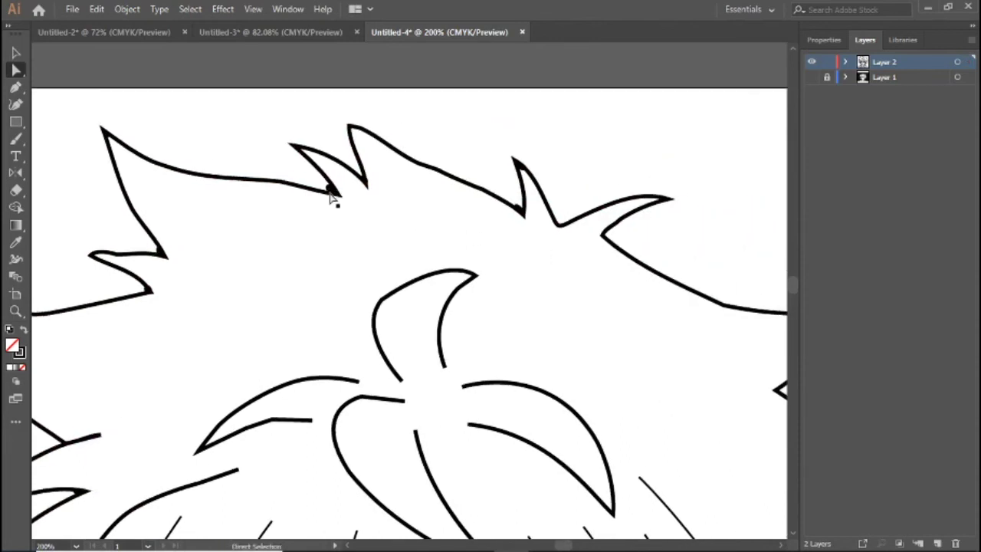
pyautogui.hotkey('ctrl', '+')
pyautogui.hotkey('ctrl', '+')
pyautogui.hotkey('ctrl', '+')
# - Set the Eraser tool size to 0 pt
pyautogui.hotkey('shift', 'e')
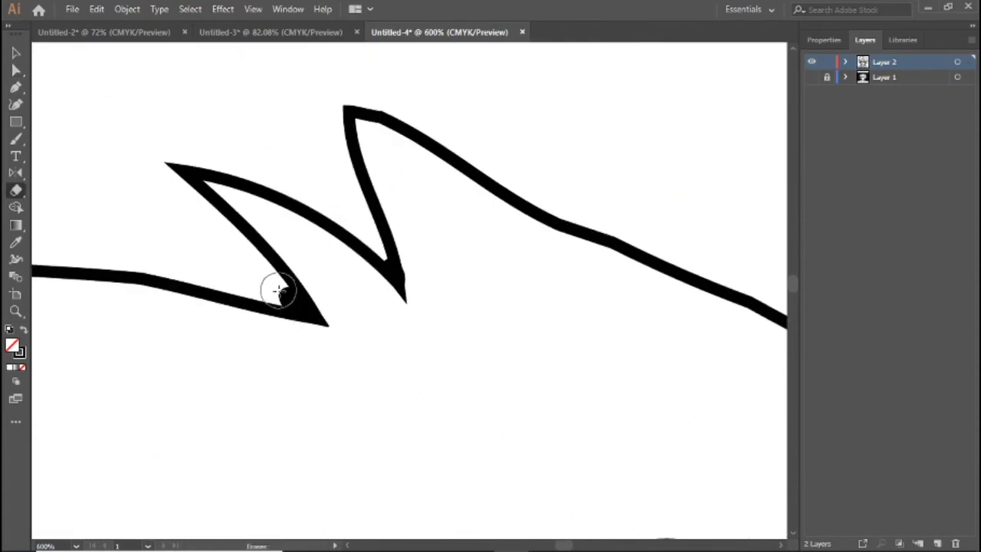
pyautogui.click(824, 41)
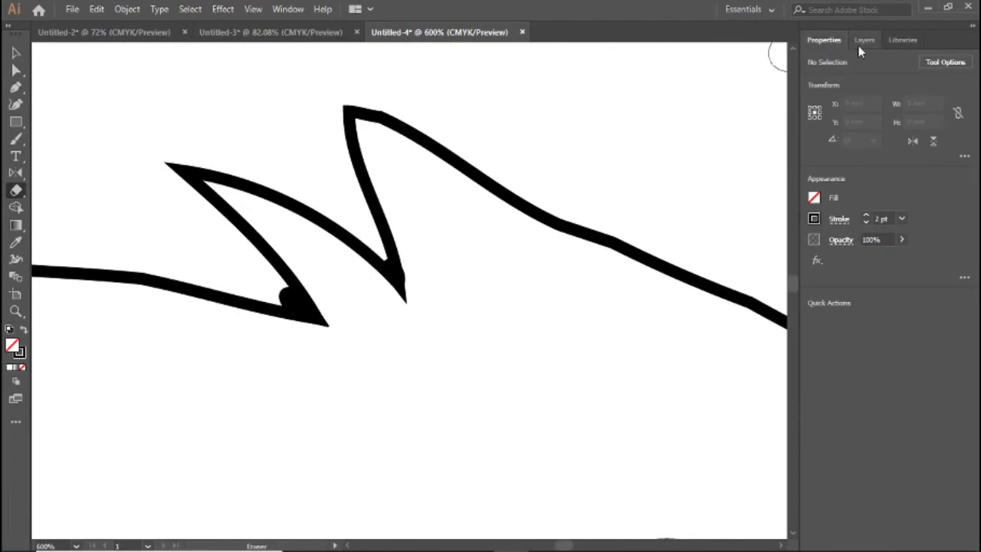
pyautogui.click(945, 62)
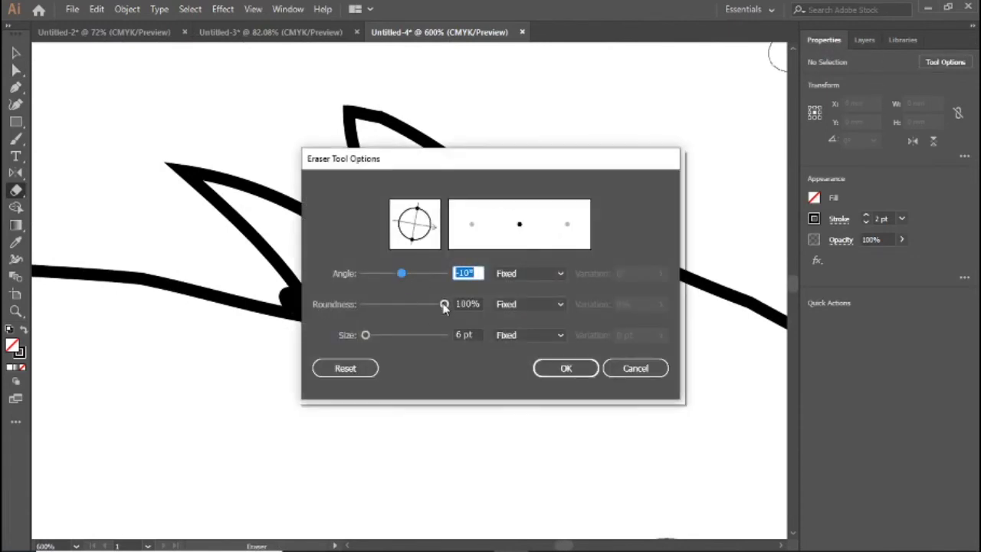
pyautogui.moveTo(365, 335); pyautogui.dragTo(359, 338)
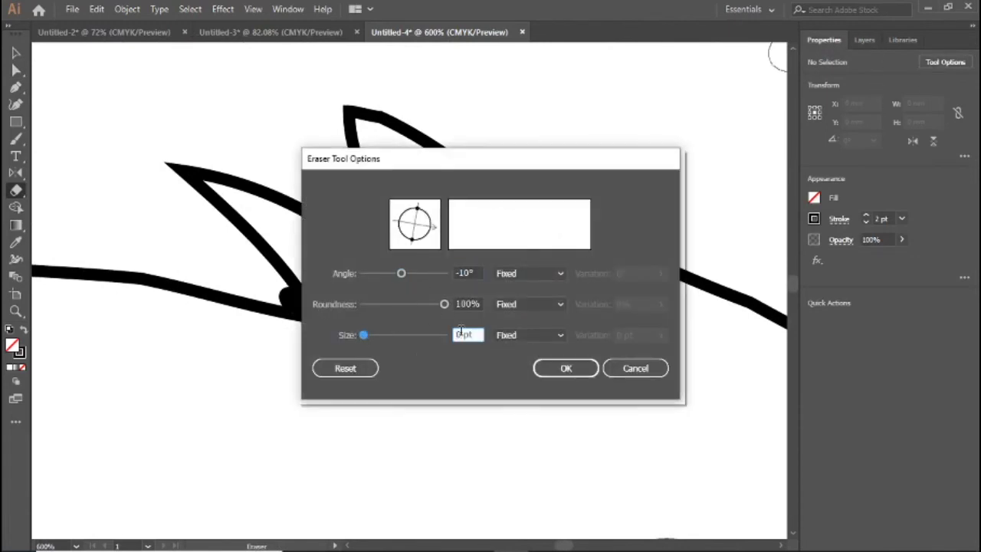
pyautogui.click(559, 371)
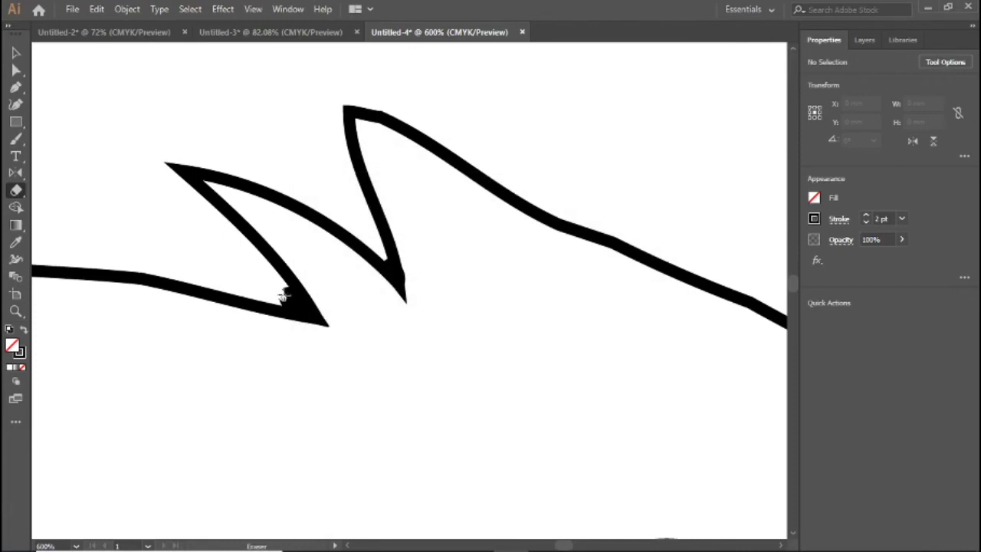
# - Smooth the hair spike outline at its lower and left corners with the eraser
pyautogui.click(287, 298)
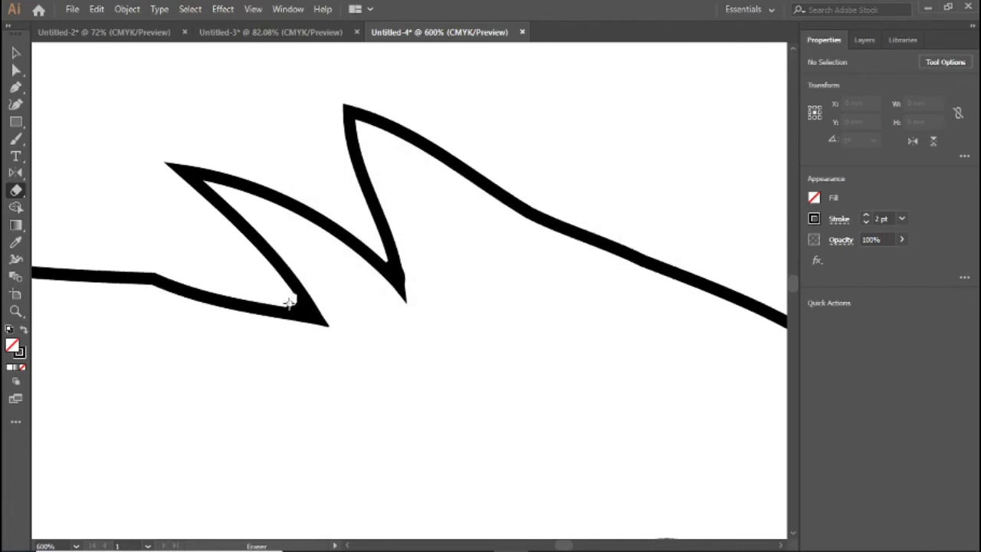
pyautogui.moveTo(221, 243); pyautogui.dragTo(358, 244)
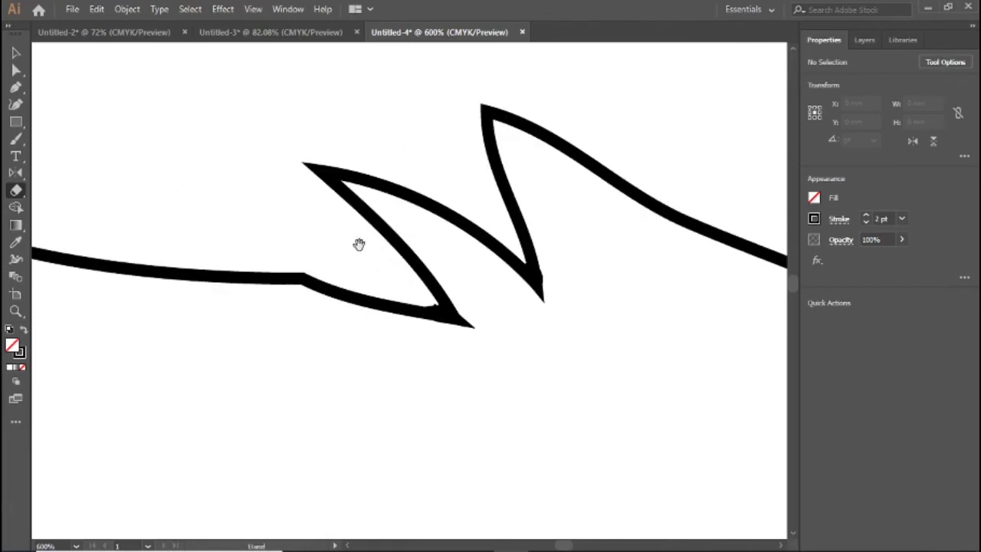
pyautogui.moveTo(441, 309); pyautogui.dragTo(430, 310)
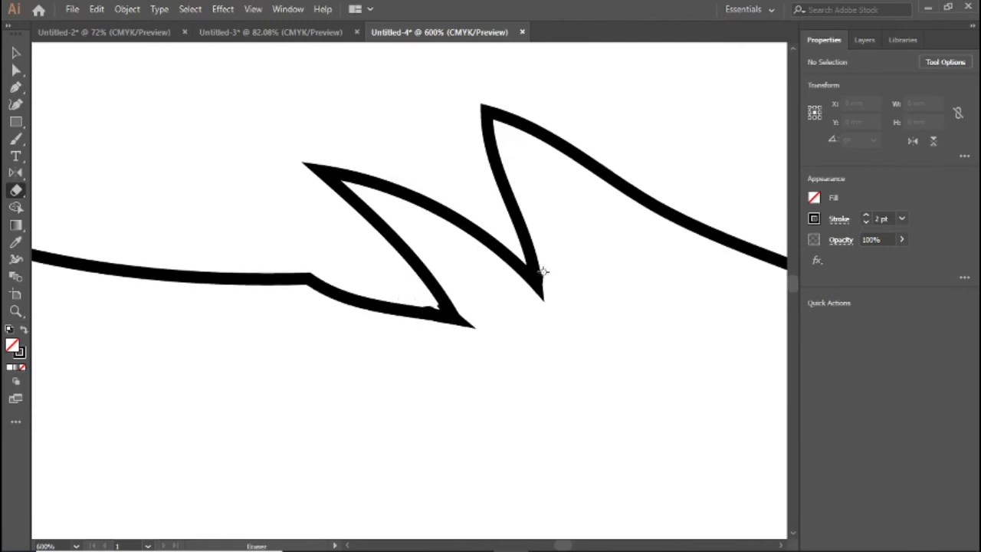
pyautogui.moveTo(524, 314); pyautogui.dragTo(569, 281)
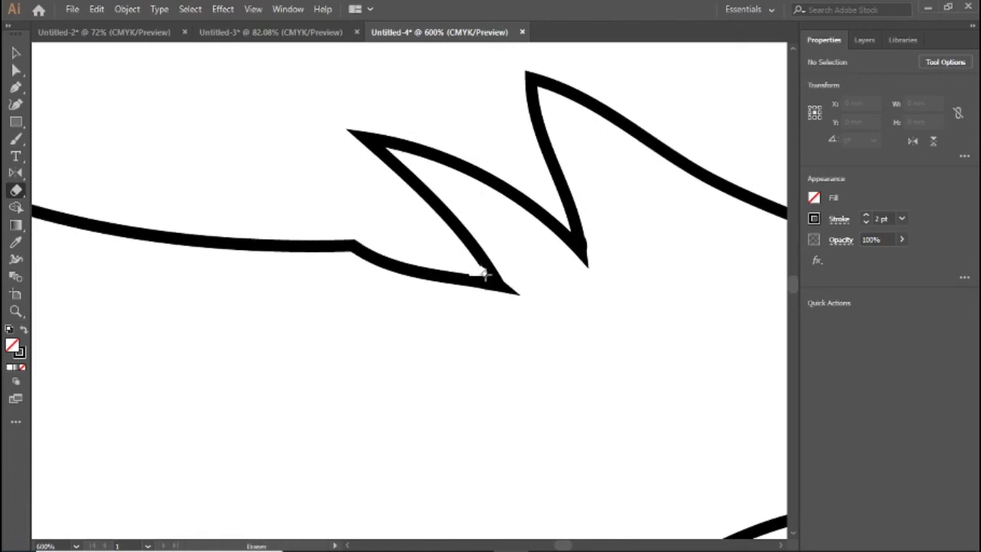
pyautogui.hscroll(-3, 438, 268)
pyautogui.hscroll(-5, 473, 212)
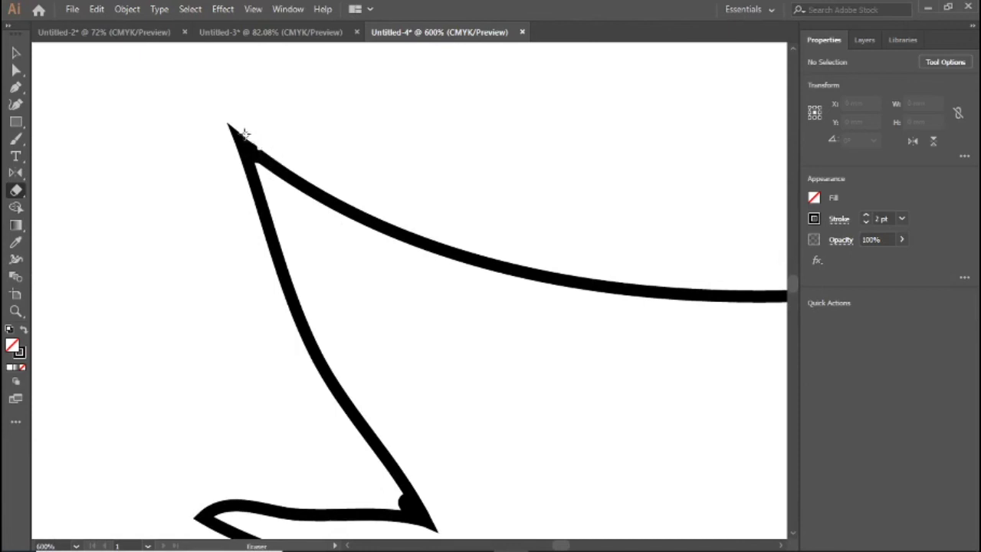
pyautogui.scroll(-2, 319, 269)
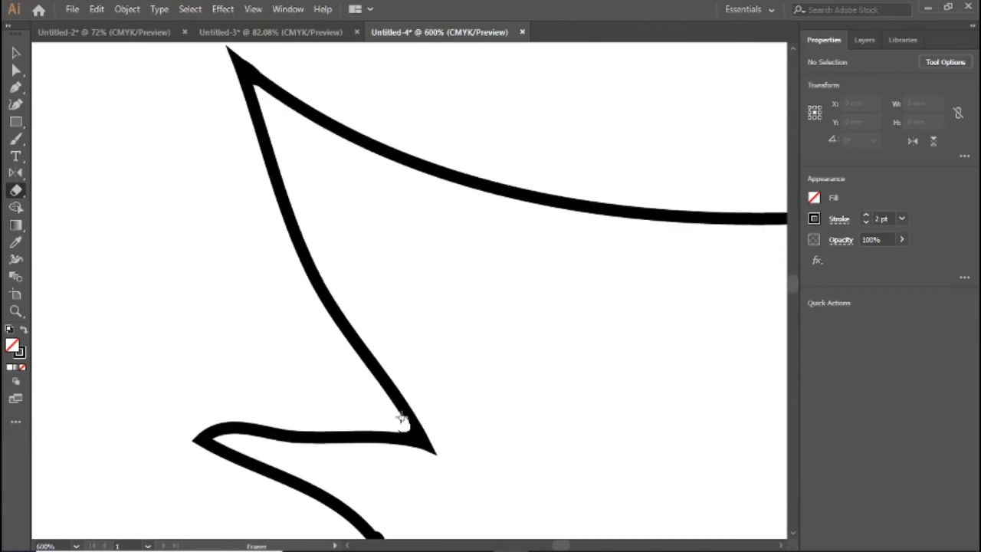
pyautogui.moveTo(401, 420); pyautogui.dragTo(399, 427)
# - Smooth the spike's inner and top-left corners, then cut the stroke apart at the top-left corner
pyautogui.scroll(-1, 380, 414)
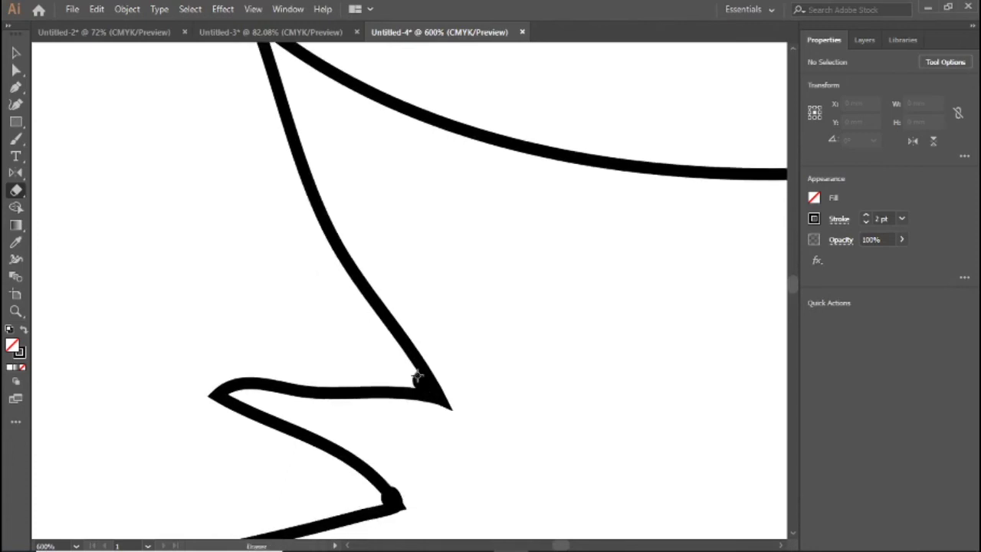
pyautogui.moveTo(421, 384); pyautogui.dragTo(405, 383)
pyautogui.scroll(-5, 391, 366)
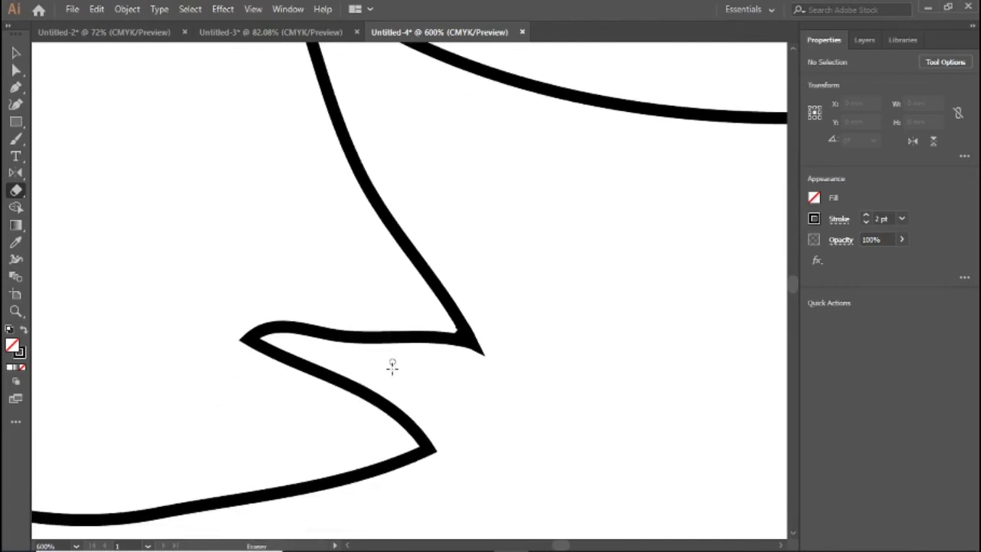
pyautogui.hscroll(-5, 392, 365)
pyautogui.hscroll(-5, 284, 292)
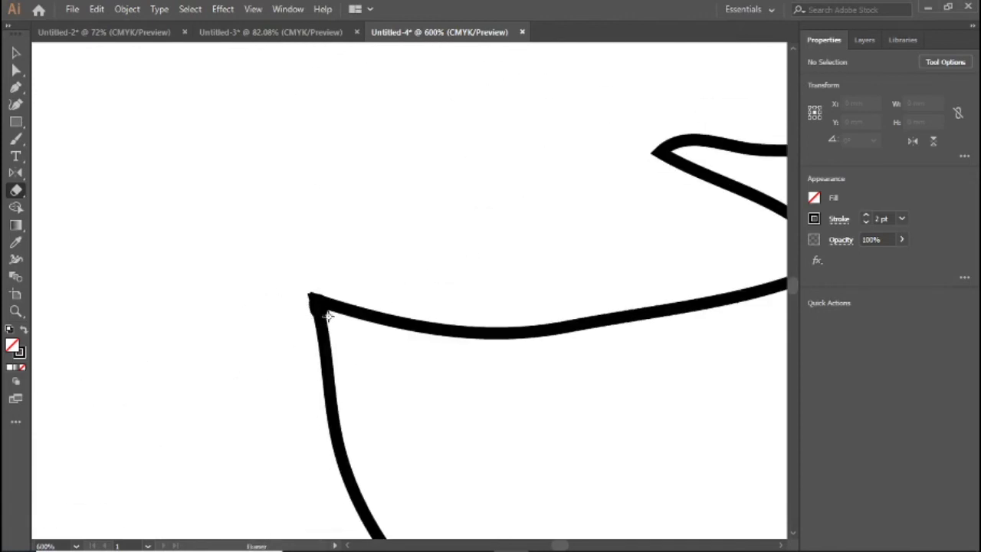
pyautogui.moveTo(311, 315)
pyautogui.mouseDown()
pyautogui.moveTo(328, 308)
pyautogui.moveTo(316, 340)
pyautogui.mouseUp()
pyautogui.moveTo(309, 291)
pyautogui.mouseDown()
pyautogui.moveTo(313, 336)
pyautogui.moveTo(322, 329)
pyautogui.mouseUp()
# - Join the spike's vertical line to the top curve's end with the Pen tool
pyautogui.press('p')
pyautogui.click(322, 329)
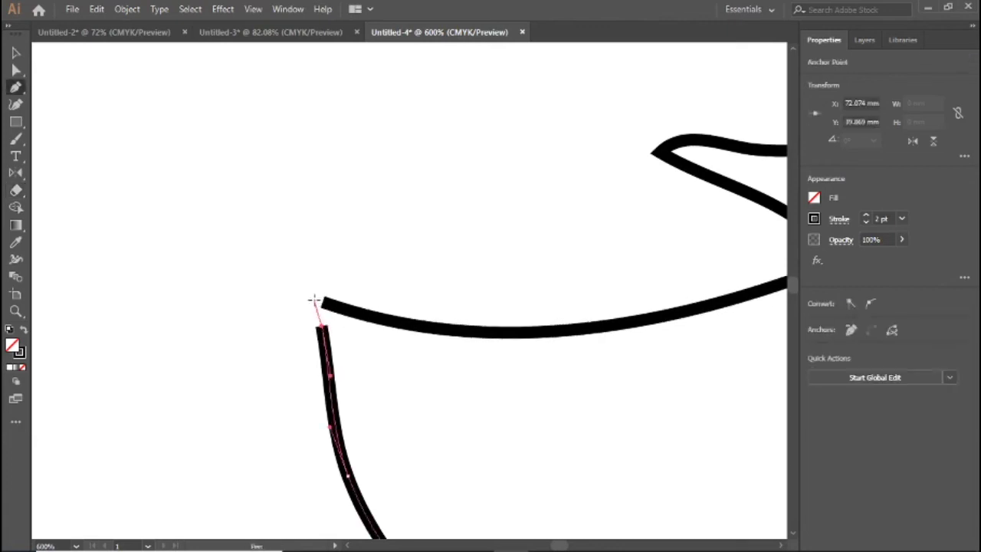
pyautogui.click(309, 298)
pyautogui.scroll(-3, 419, 374)
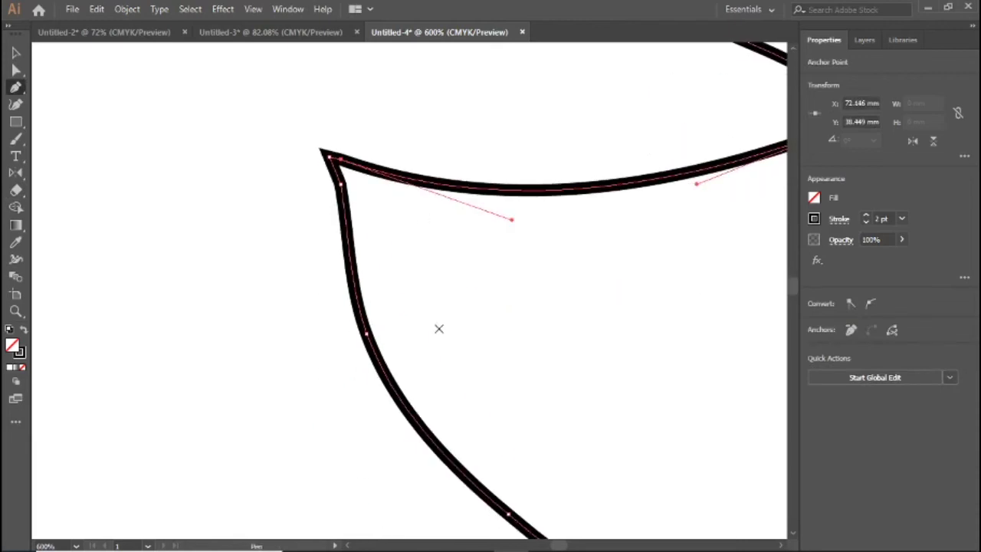
pyautogui.scroll(-5, 482, 296)
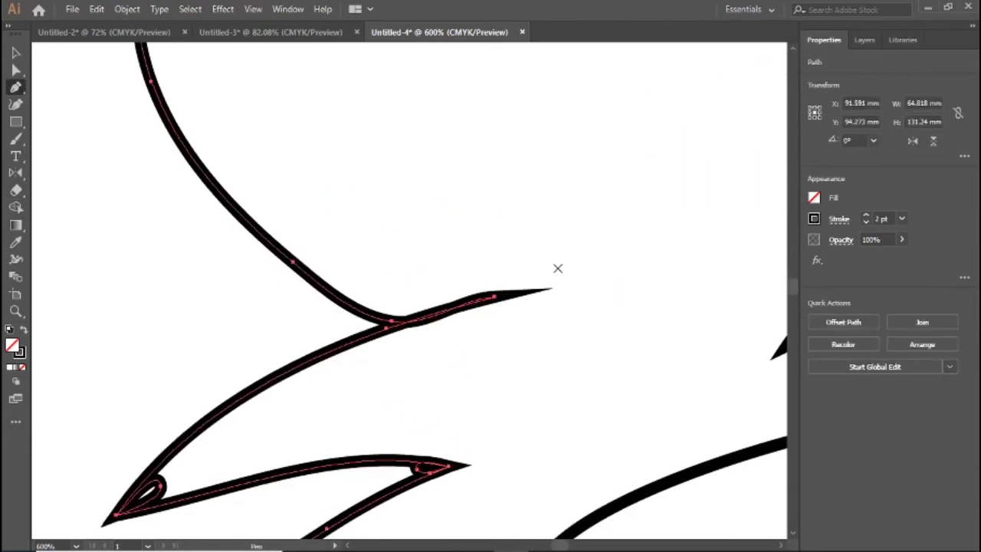
# - Show the reference layer and erase the lower spike's messy tip
pyautogui.hotkey('shift', 'e')
pyautogui.hscroll(-2, 440, 394)
pyautogui.scroll(-1, 440, 394)
pyautogui.click(865, 39)
pyautogui.click(811, 77)
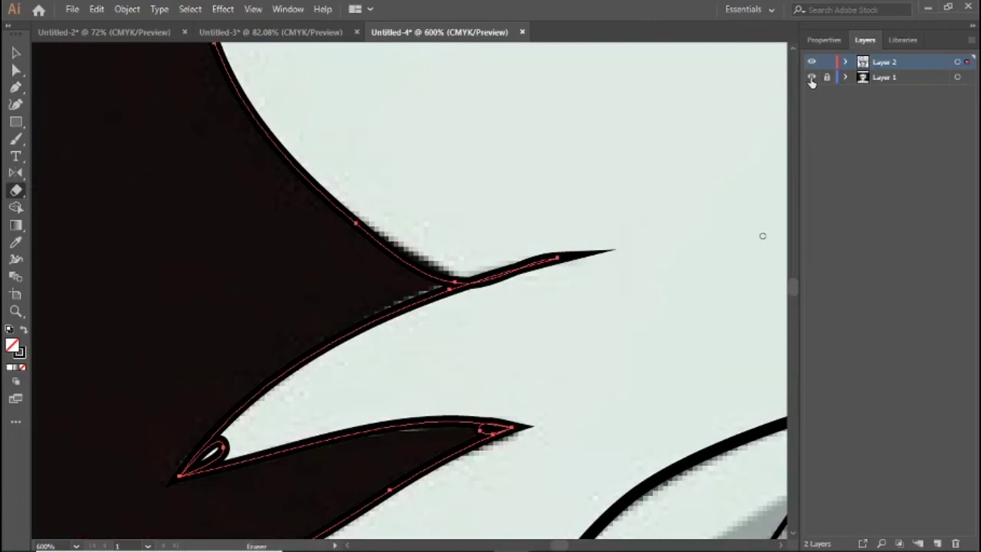
pyautogui.scroll(-2, 434, 292)
pyautogui.hscroll(-2, 434, 292)
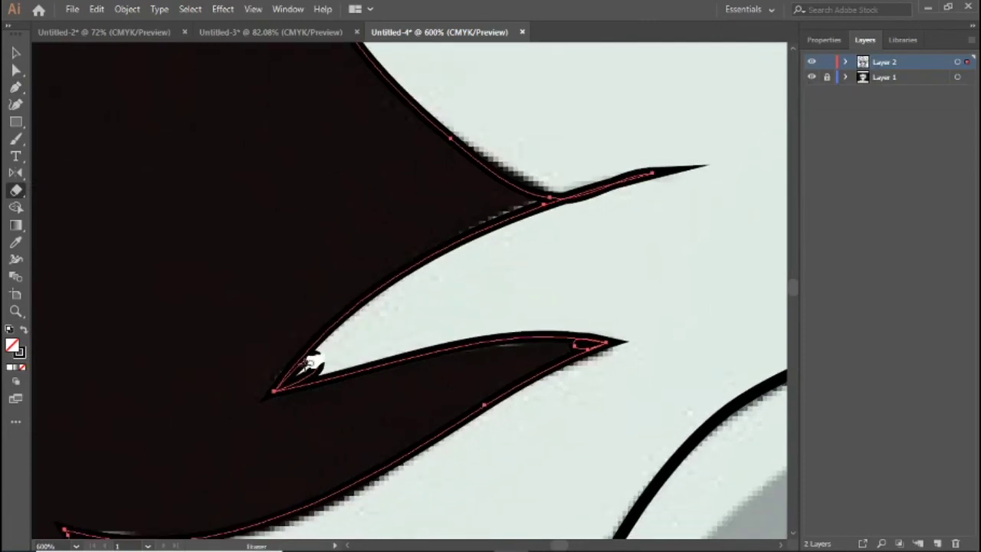
pyautogui.moveTo(309, 363)
pyautogui.mouseDown()
pyautogui.moveTo(323, 363)
pyautogui.moveTo(293, 380)
pyautogui.moveTo(303, 369)
pyautogui.mouseUp()
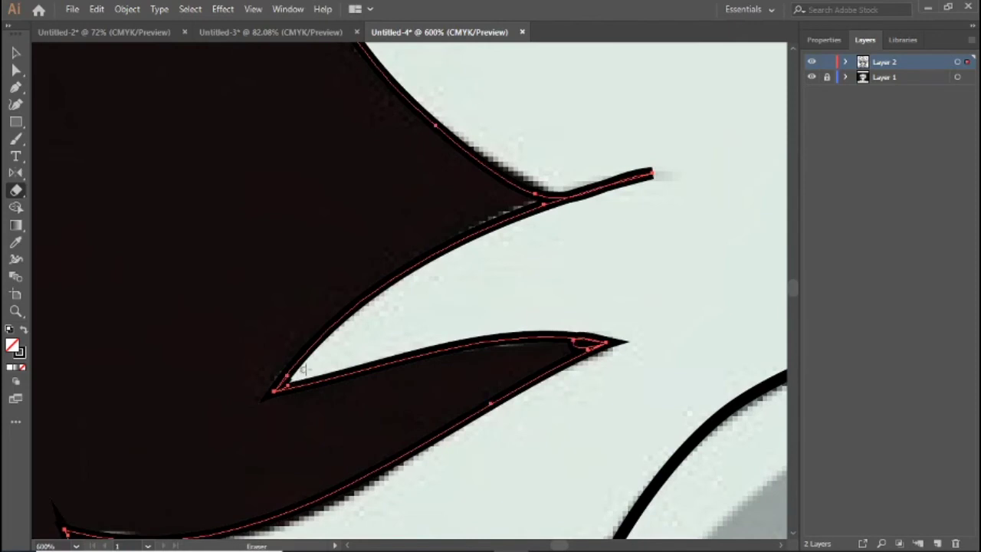
pyautogui.moveTo(564, 343); pyautogui.dragTo(526, 313)
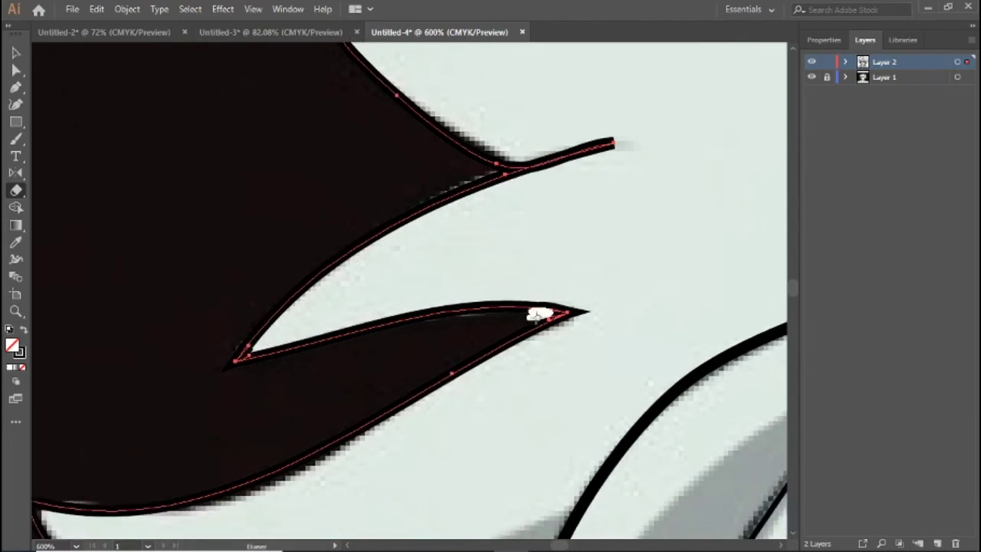
pyautogui.moveTo(540, 315); pyautogui.dragTo(549, 316)
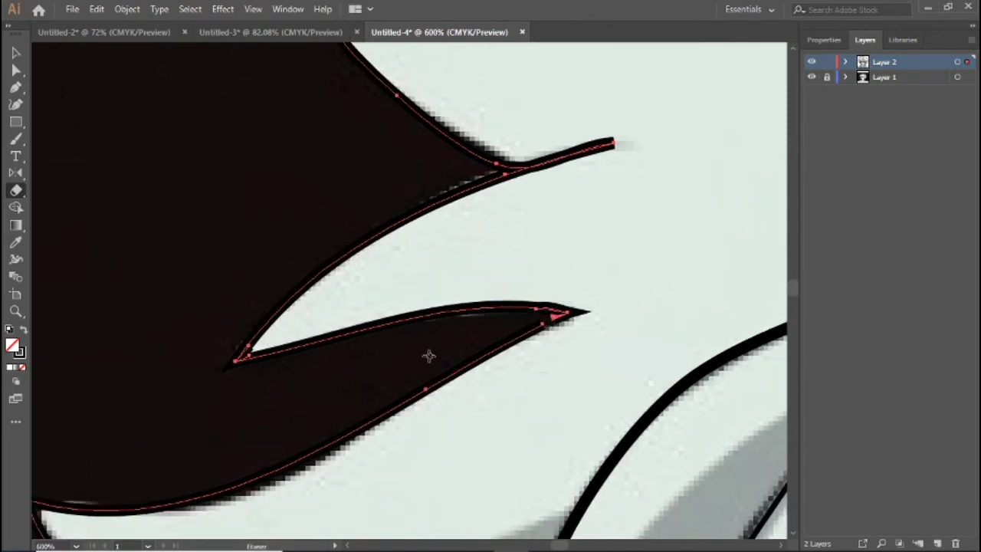
# - Redraw the lower spike's edge from its open tip and hide the reference layer
pyautogui.press('p')
pyautogui.click(552, 317)
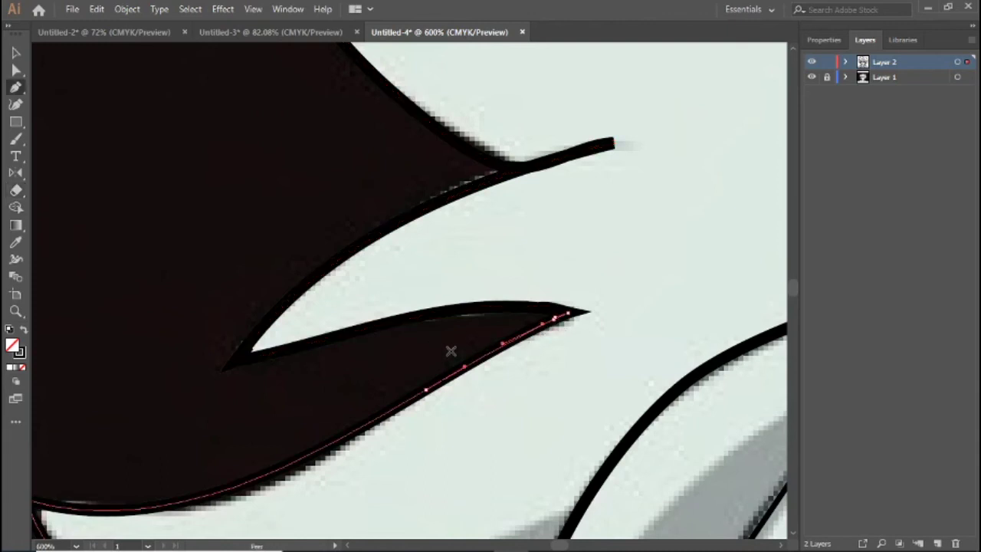
pyautogui.moveTo(296, 340); pyautogui.dragTo(467, 264)
pyautogui.click(812, 77)
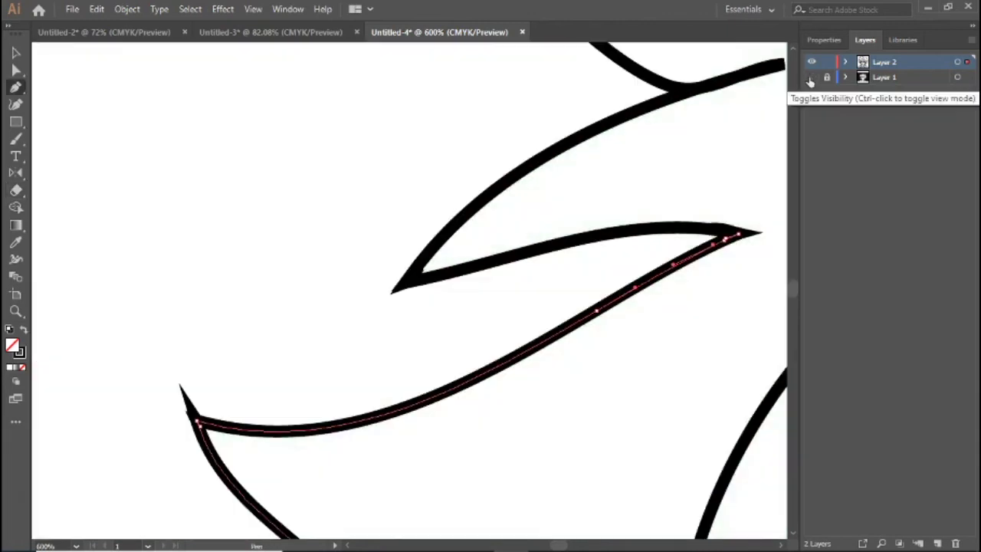
pyautogui.scroll(-5, 429, 268)
pyautogui.scroll(-3, 412, 296)
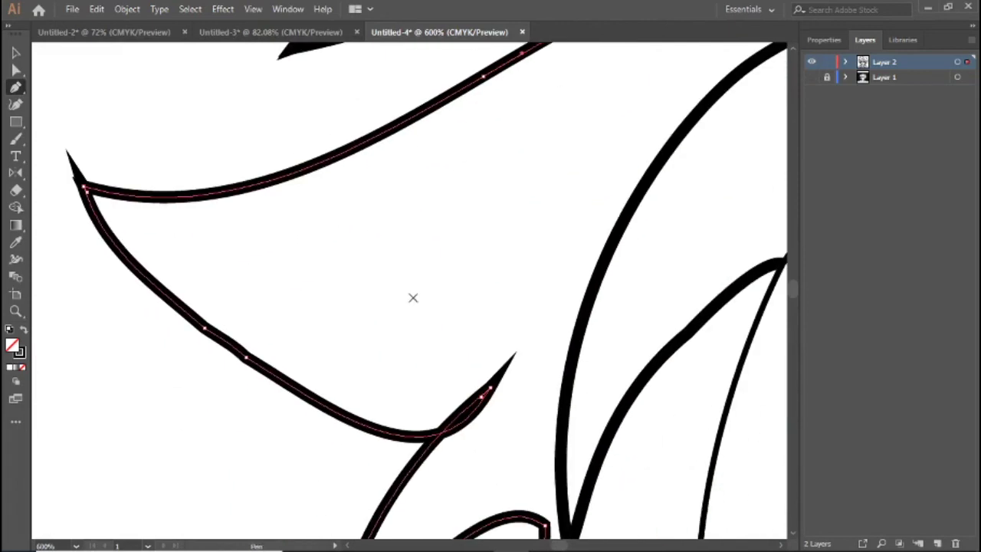
pyautogui.scroll(-5, 446, 331)
pyautogui.scroll(-3, 446, 332)
# - Erase the upper curved strand's outline while comparing it against the reference, then undo
pyautogui.hotkey('shift', 'e')
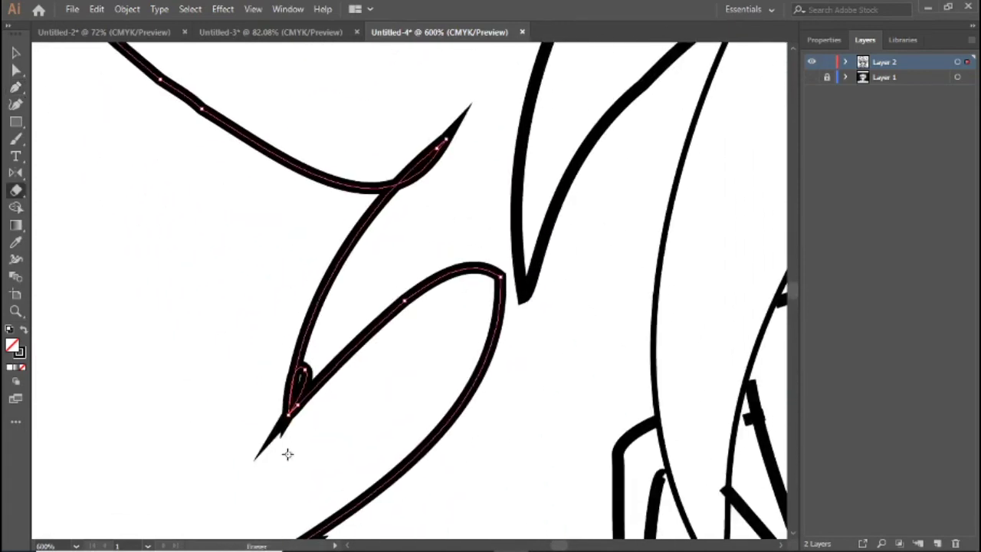
pyautogui.moveTo(299, 390); pyautogui.dragTo(321, 367)
pyautogui.click(814, 78)
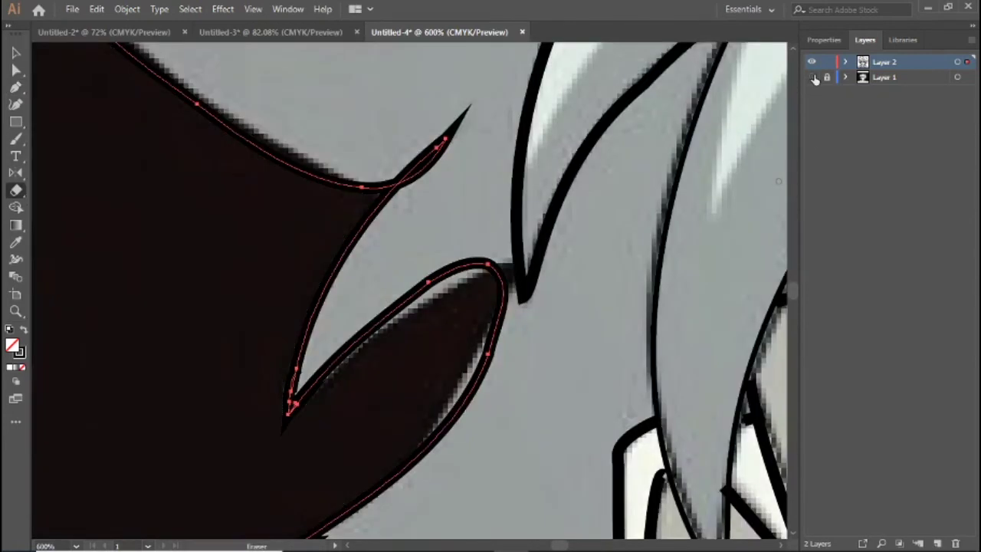
pyautogui.scroll(-5, 480, 328)
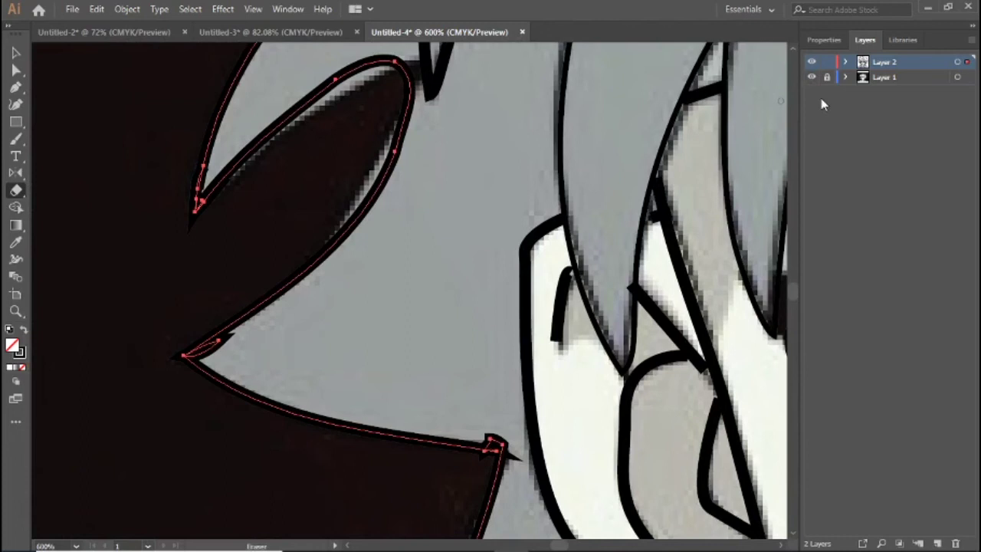
pyautogui.click(812, 77)
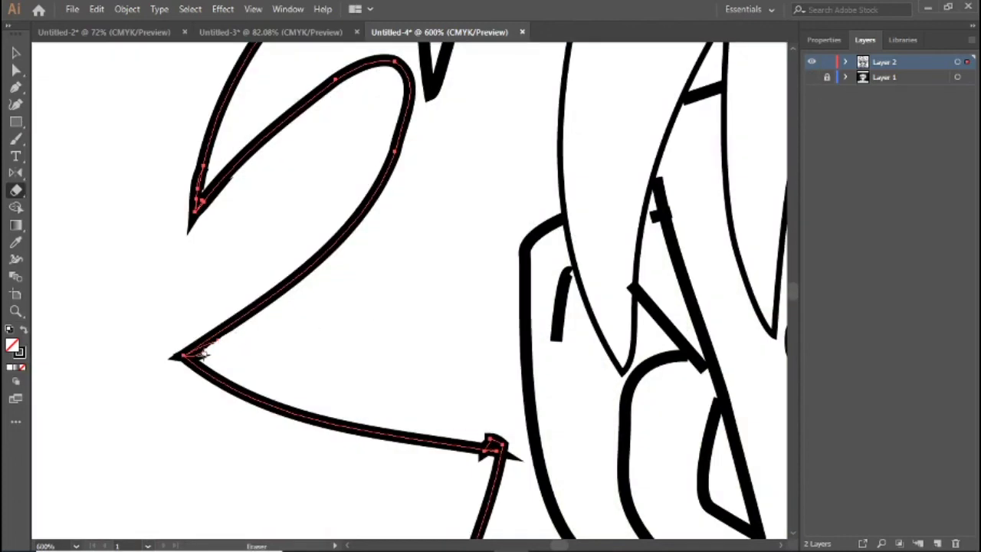
pyautogui.moveTo(209, 354); pyautogui.dragTo(236, 365)
pyautogui.hotkey('ctrl', 'z')
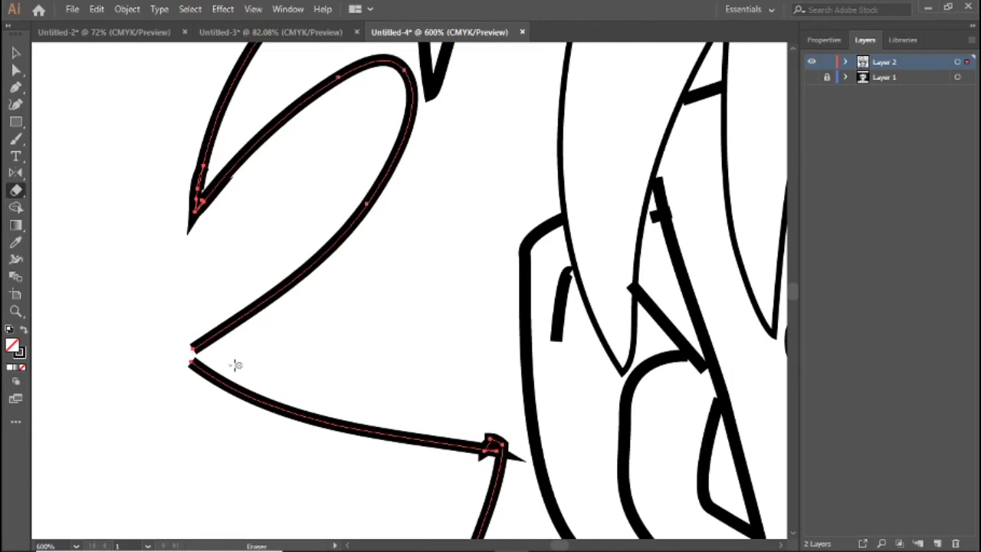
# - Join the lower strand to the upper curve's end and erase the next strand's messy right tip
pyautogui.press('p')
pyautogui.click(190, 361)
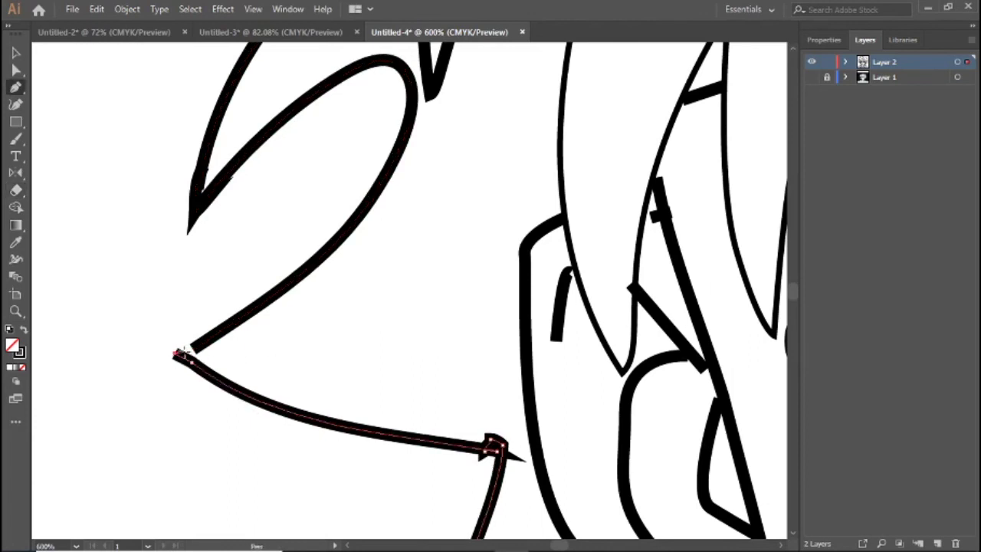
pyautogui.click(193, 348)
pyautogui.moveTo(463, 382); pyautogui.dragTo(397, 320)
pyautogui.hotkey('shift', 'e')
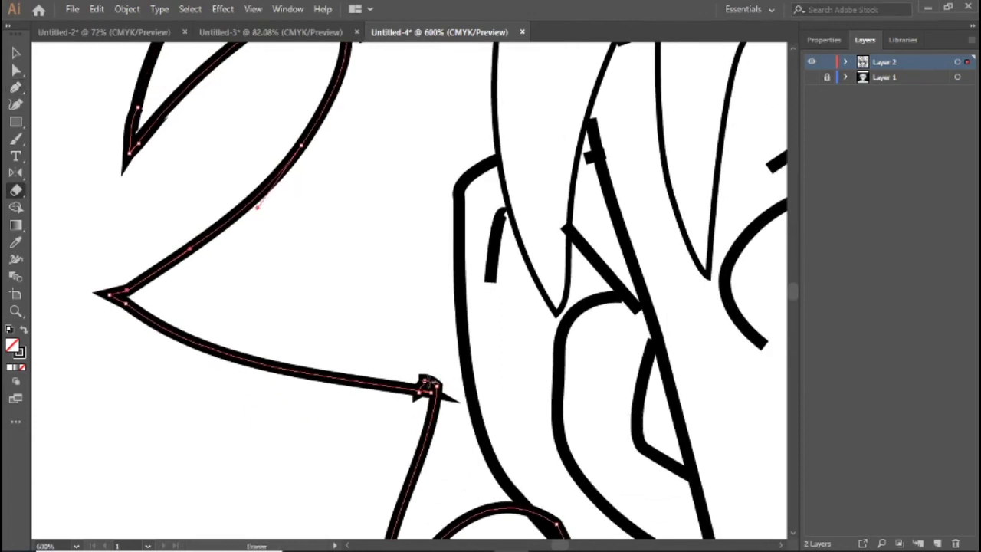
pyautogui.moveTo(449, 395); pyautogui.dragTo(427, 388)
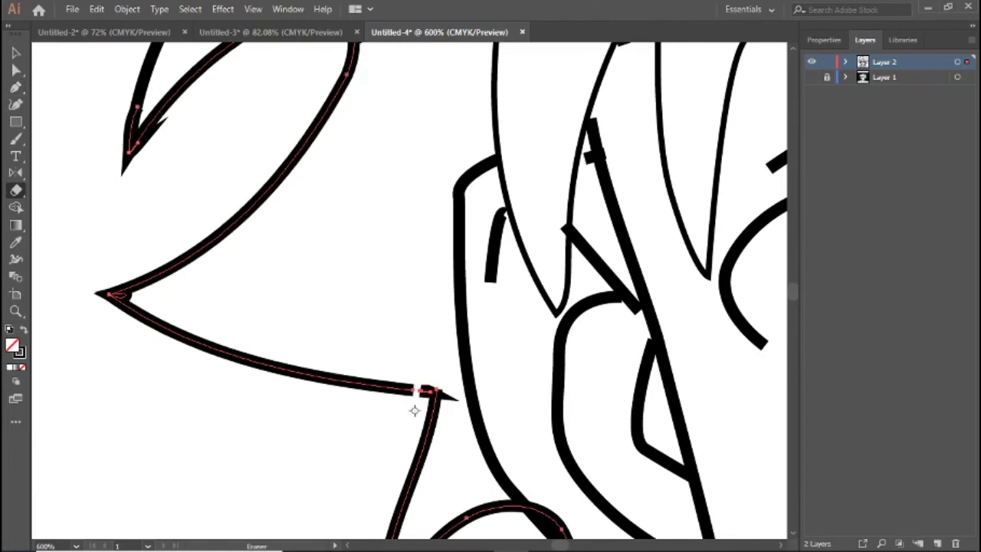
pyautogui.press('p')
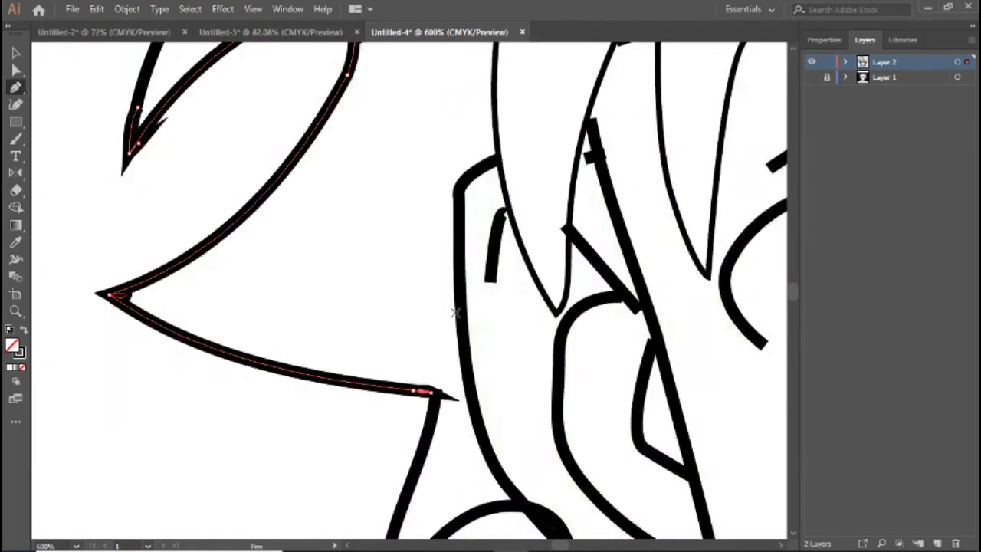
pyautogui.moveTo(533, 481); pyautogui.dragTo(445, 274)
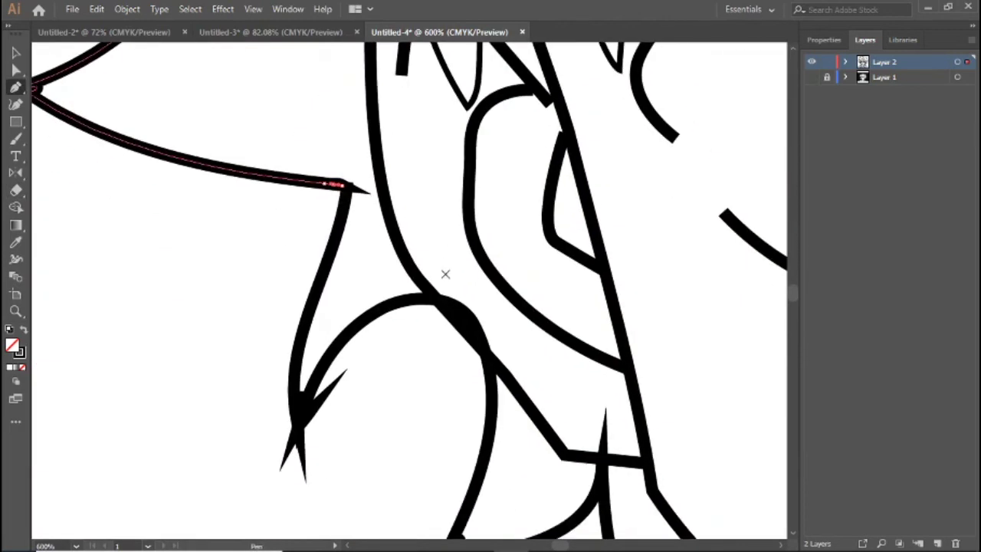
# - Try erasing the lower spike's tip twice against the reference, undoing both attempts
pyautogui.click(812, 78)
pyautogui.hotkey('shift', 'e')
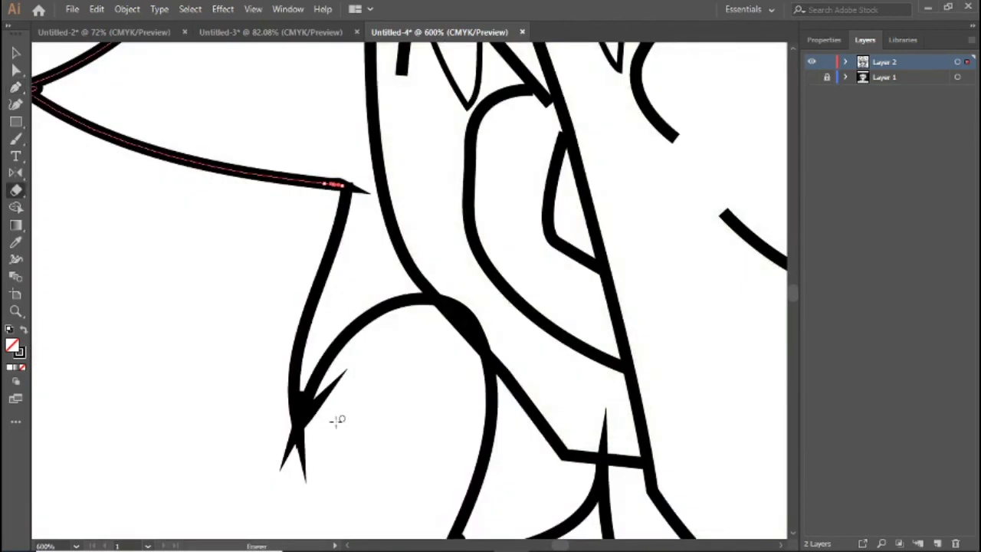
pyautogui.moveTo(335, 416)
pyautogui.mouseDown()
pyautogui.moveTo(258, 449)
pyautogui.moveTo(252, 475)
pyautogui.mouseUp()
pyautogui.hotkey('ctrl', 'z')
pyautogui.click(824, 40)
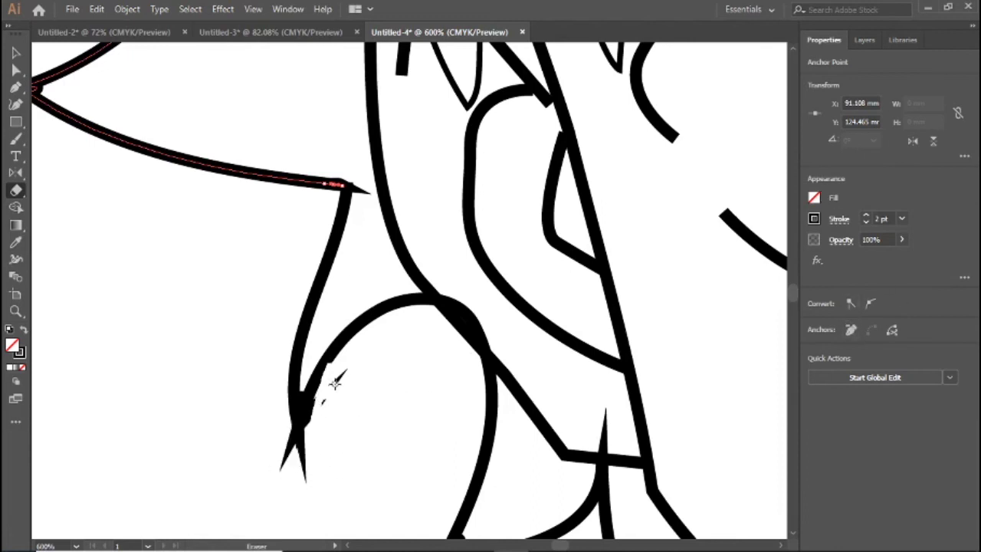
pyautogui.click(865, 39)
pyautogui.click(886, 76)
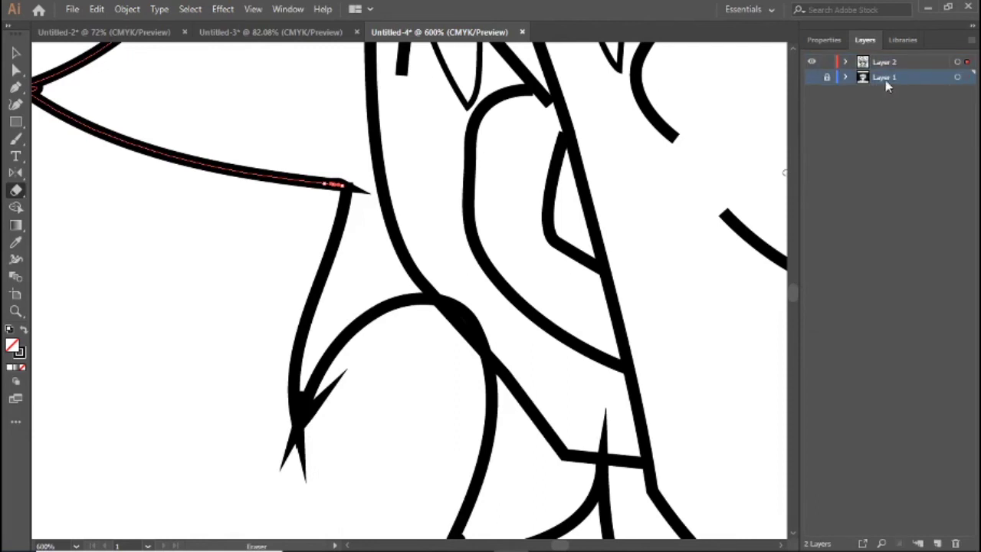
pyautogui.moveTo(283, 460); pyautogui.dragTo(322, 436)
pyautogui.hotkey('ctrl', 'z')
# - Fit the drawing, compare it against the reference, and locate the strand tip beside the ear
pyautogui.click(813, 78)
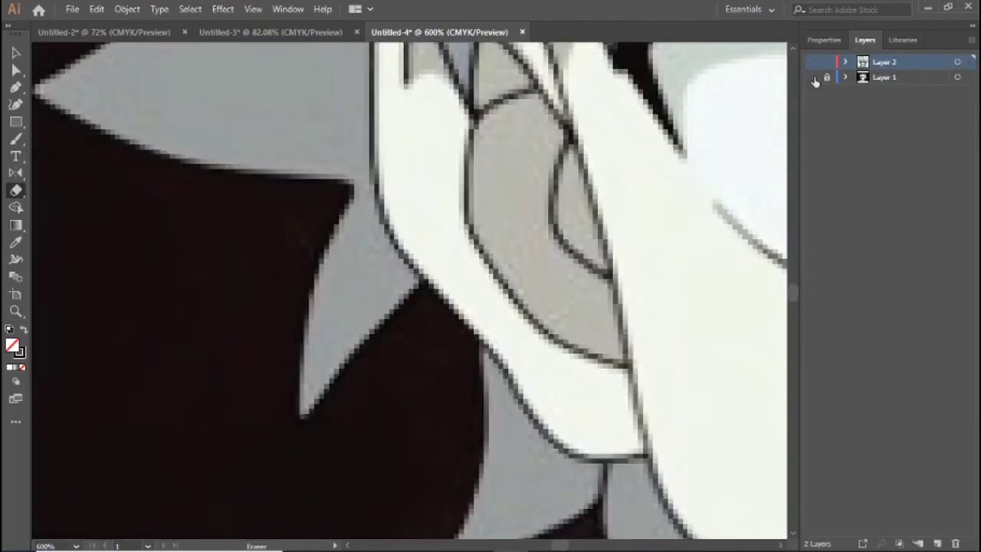
pyautogui.hotkey('ctrl', '0')
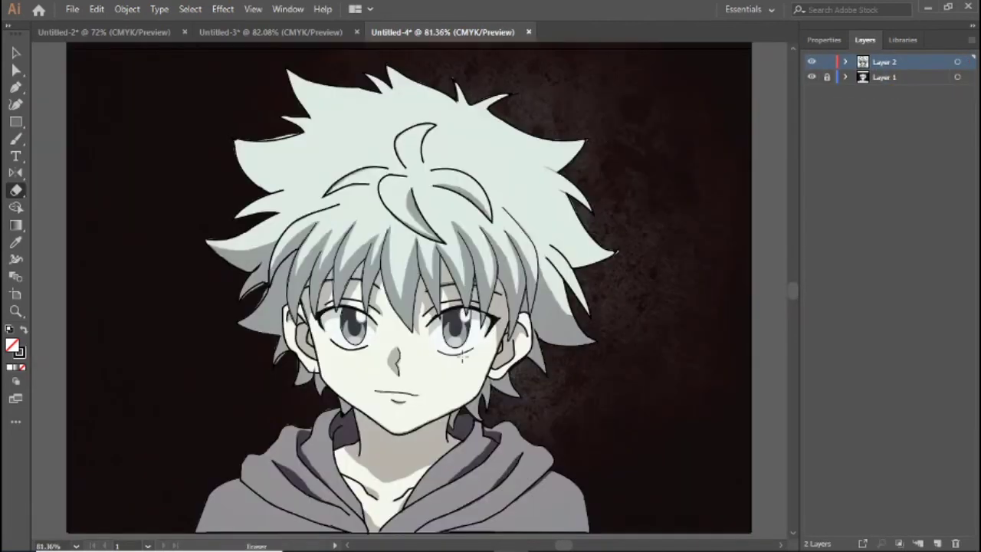
pyautogui.press('ctrl')
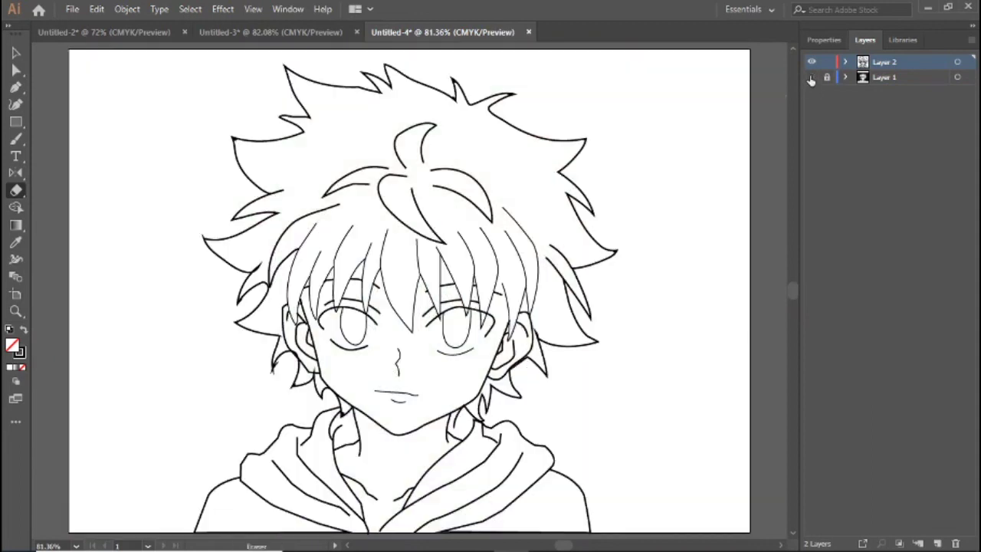
pyautogui.click(811, 77)
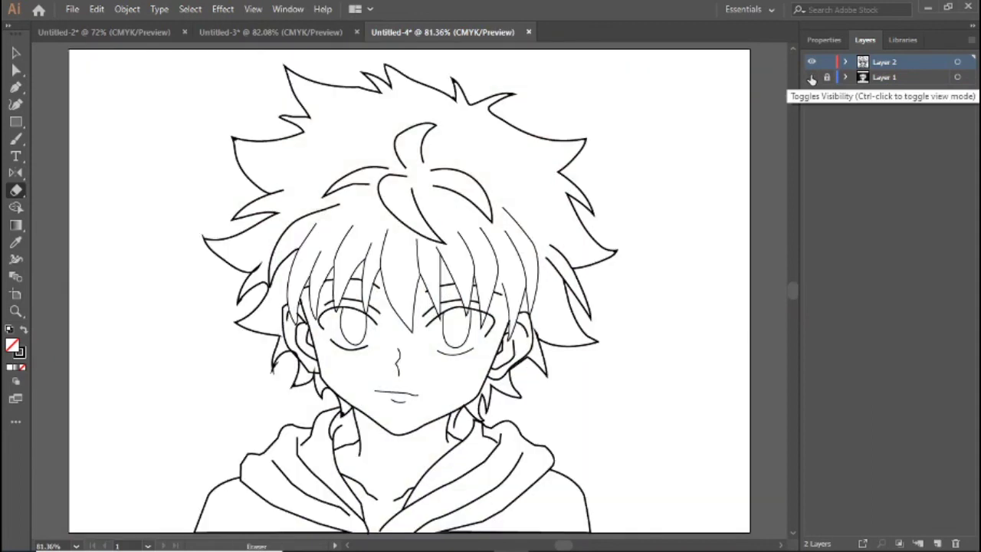
pyautogui.click(811, 78)
pyautogui.scroll(1, 335, 339)
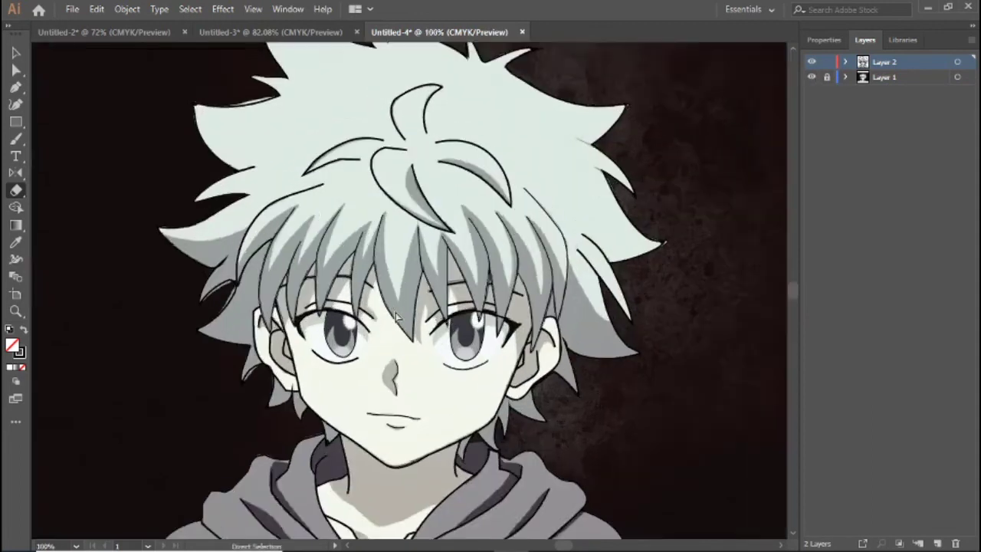
pyautogui.scroll(2, 335, 339)
pyautogui.scroll(-1, 335, 339)
pyautogui.scroll(3, 335, 339)
pyautogui.moveTo(178, 345); pyautogui.dragTo(519, 304)
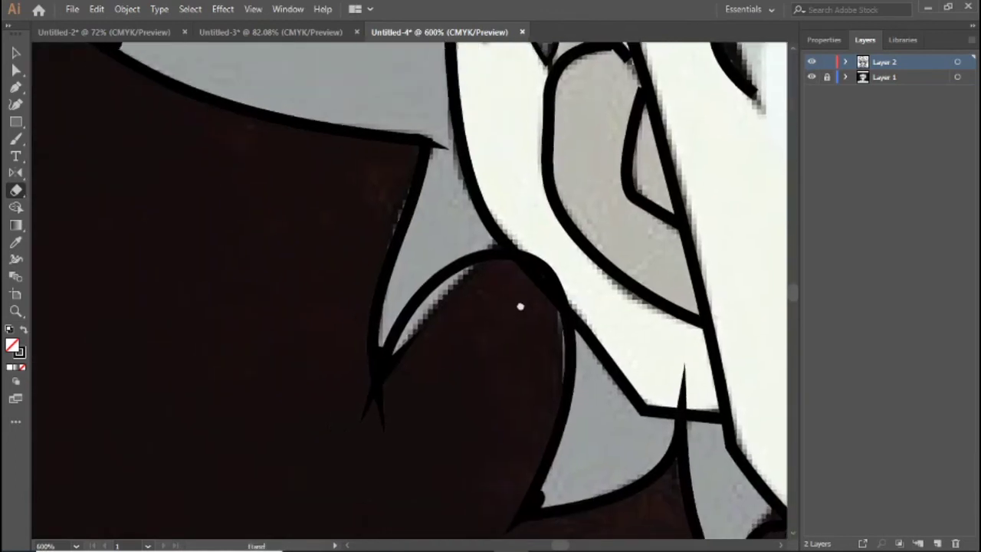
pyautogui.click(812, 77)
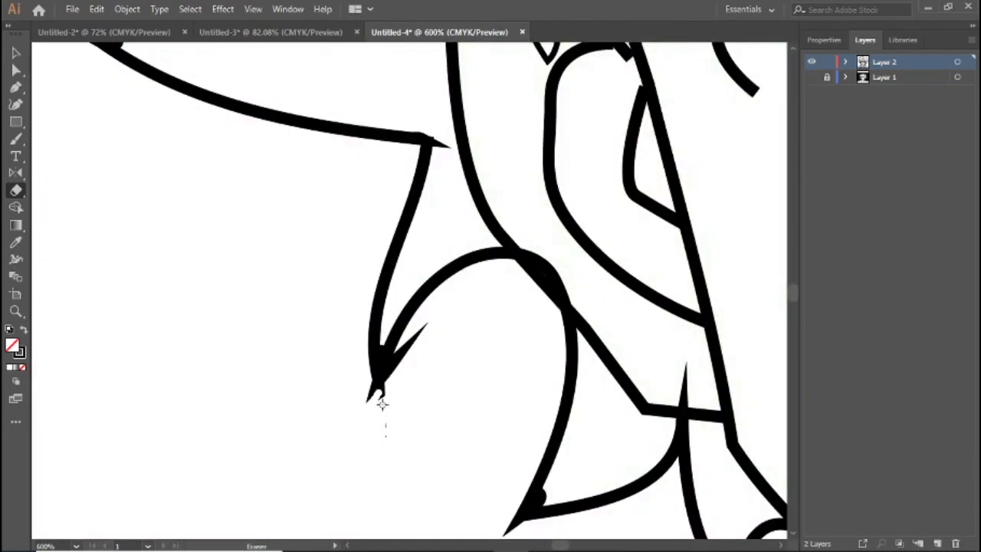
# - Erase the overlapping tip, rejoin the ends into one sharp point, and fit the drawing
pyautogui.moveTo(382, 404); pyautogui.dragTo(397, 361)
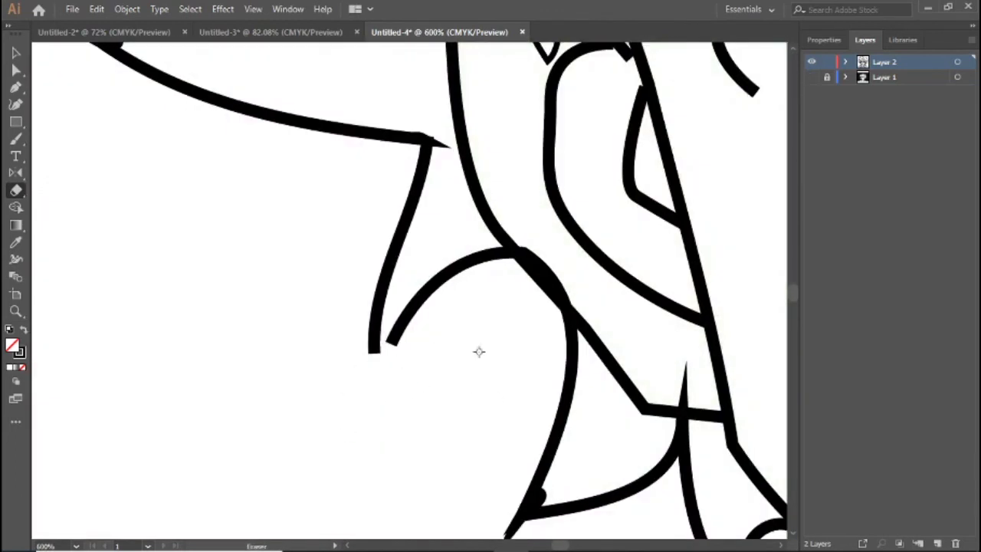
pyautogui.press('p')
pyautogui.click(389, 342)
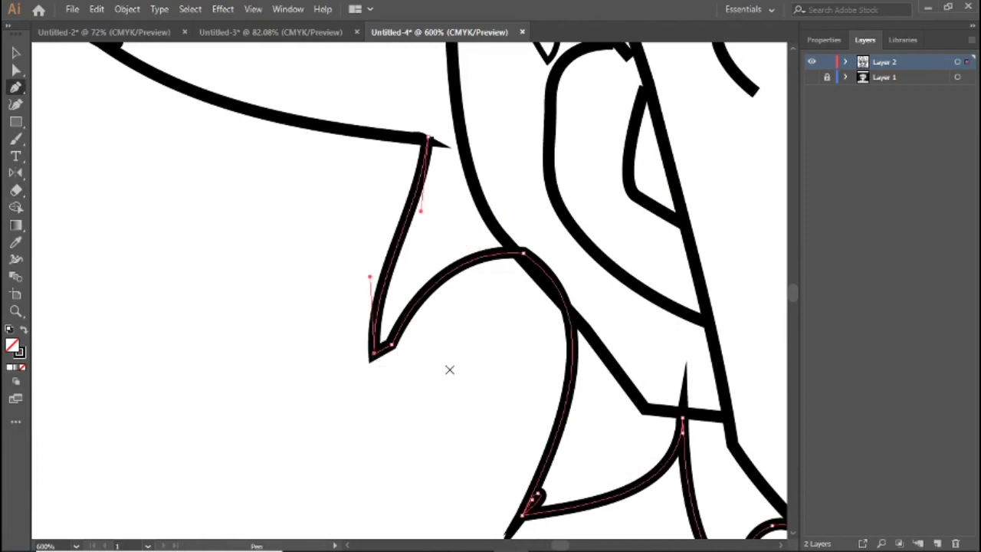
pyautogui.hotkey('ctrl', '0')
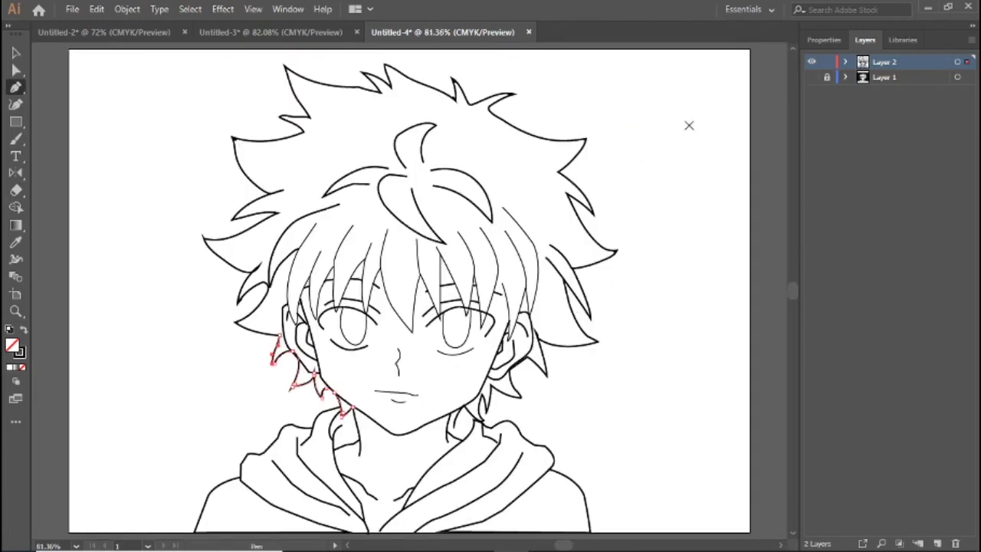
pyautogui.keyDown('ctrl'); pyautogui.click(689, 127); pyautogui.keyUp('ctrl')
# - Deselect all, compare the line art with the reference, and zoom in on the face
pyautogui.press('v')
pyautogui.click(627, 181)
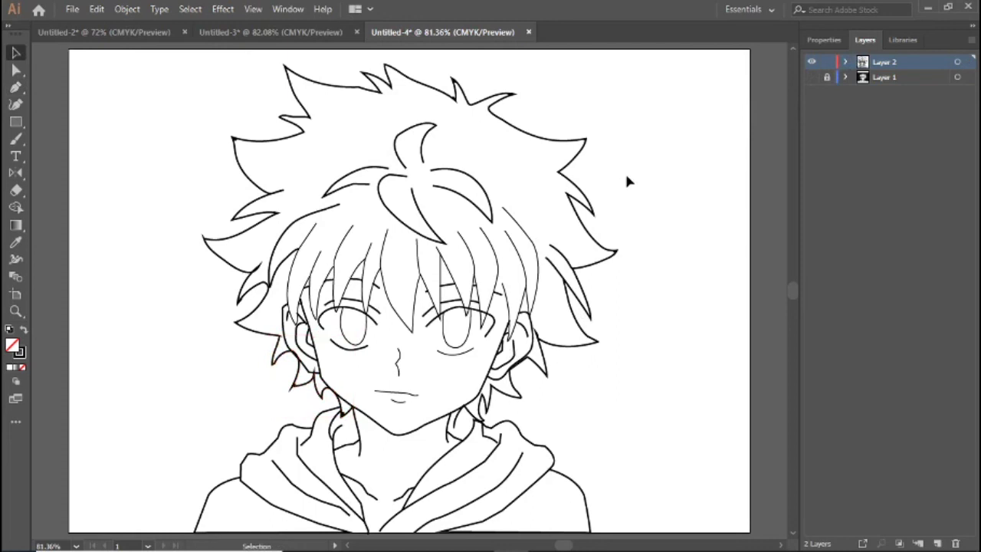
pyautogui.click(811, 78)
pyautogui.click(811, 77)
pyautogui.click(811, 77)
pyautogui.click(811, 78)
pyautogui.hotkey('ctrl', '=')
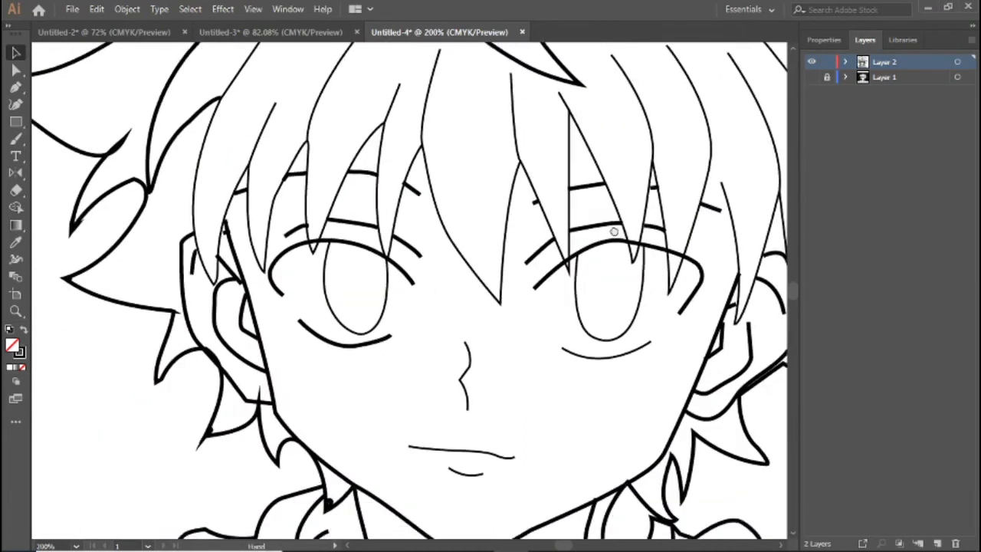
pyautogui.hotkey('ctrl', '=')
pyautogui.hotkey('ctrl', '=')
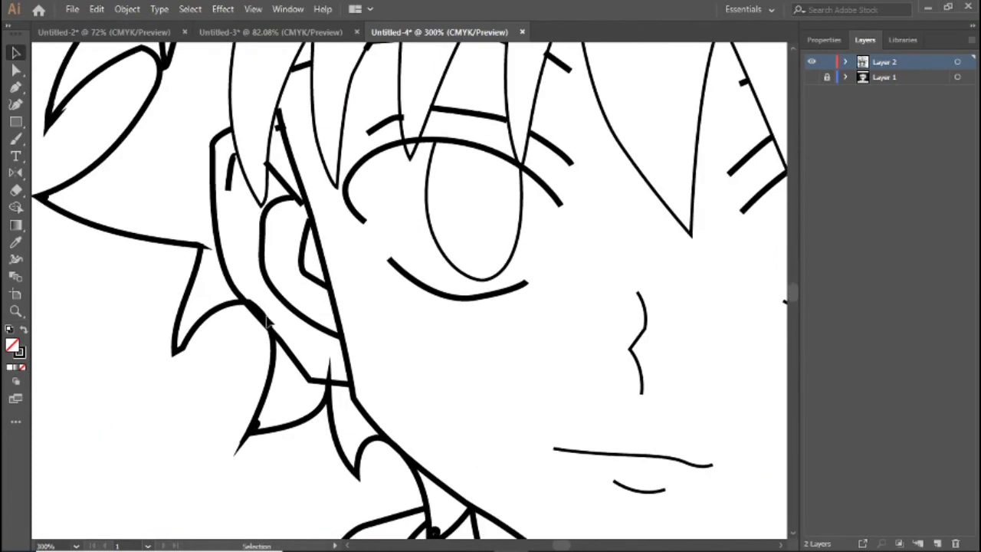
# - Select anchors on the ear-side hair spike and around the neck and mouth line
pyautogui.press('a')
pyautogui.click(258, 319)
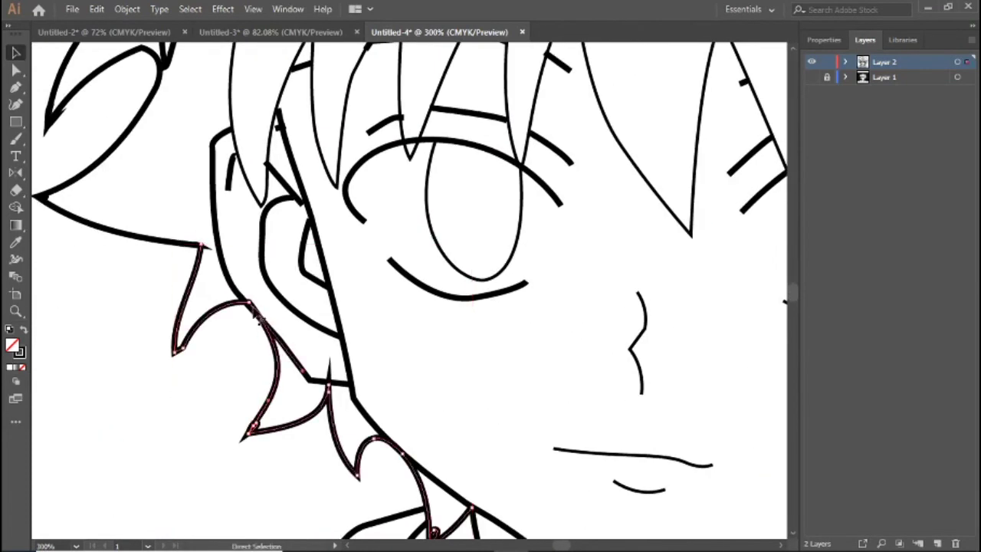
pyautogui.press('v')
pyautogui.click(23, 72)
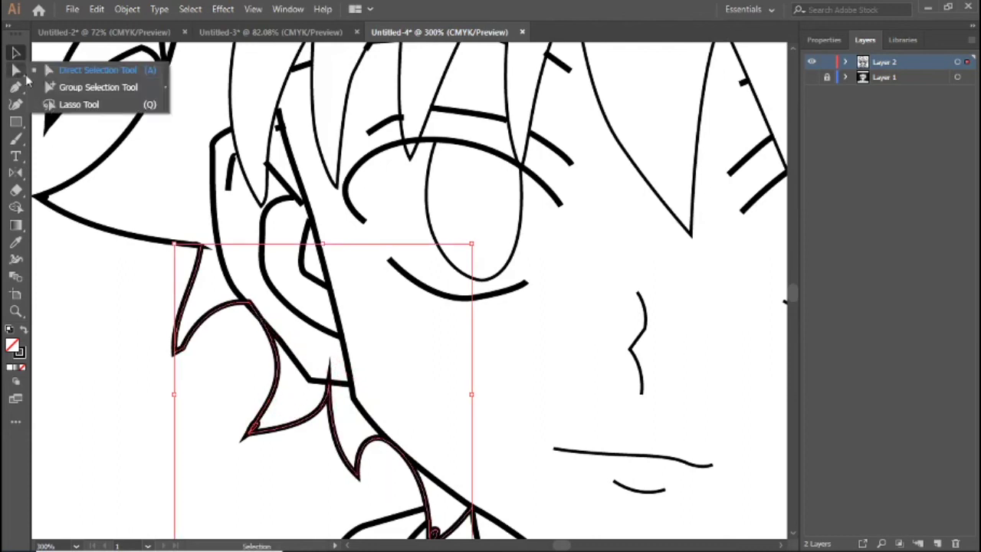
pyautogui.click(92, 70)
pyautogui.click(250, 305)
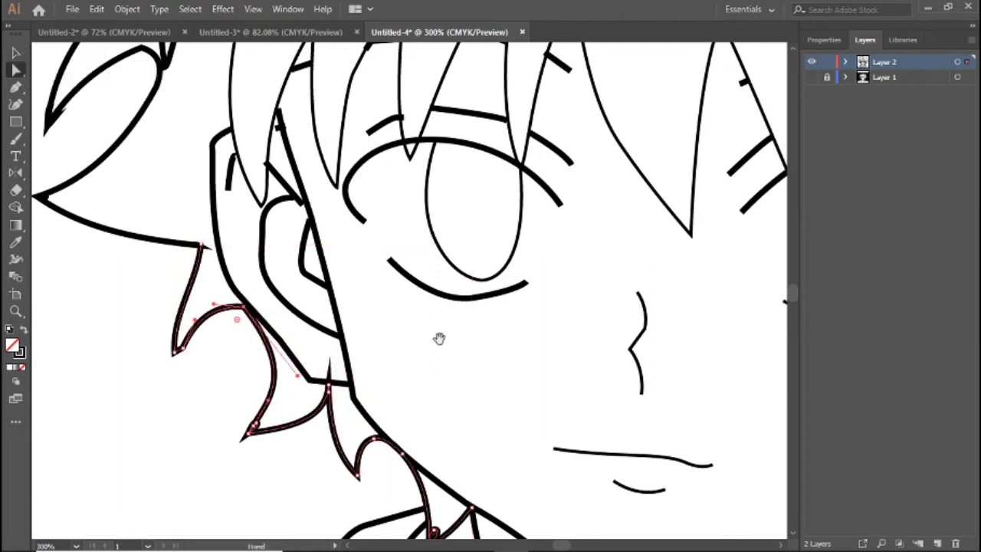
pyautogui.moveTo(451, 372)
pyautogui.mouseDown()
pyautogui.moveTo(378, 261)
pyautogui.moveTo(376, 234)
pyautogui.mouseUp()
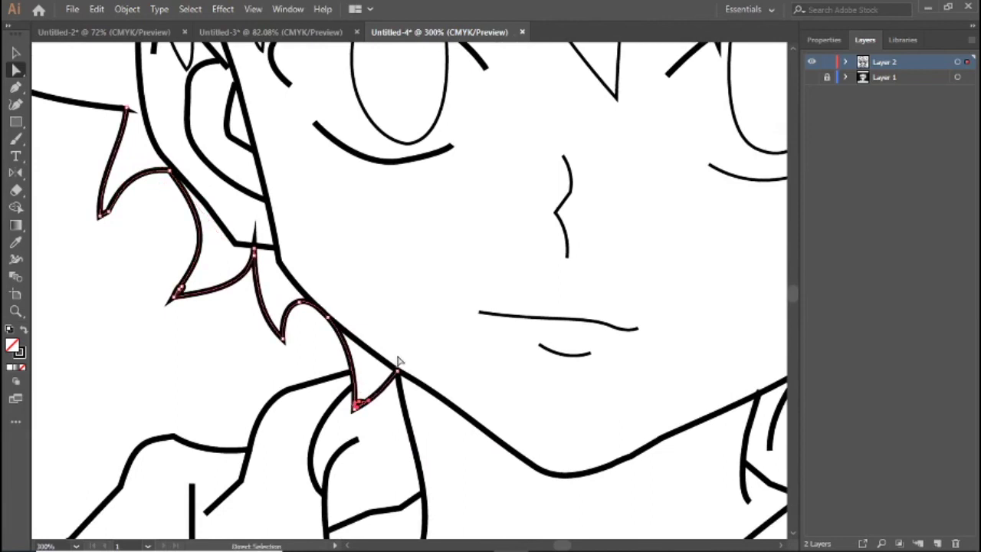
pyautogui.moveTo(399, 361); pyautogui.dragTo(418, 249)
pyautogui.moveTo(694, 193); pyautogui.dragTo(494, 290)
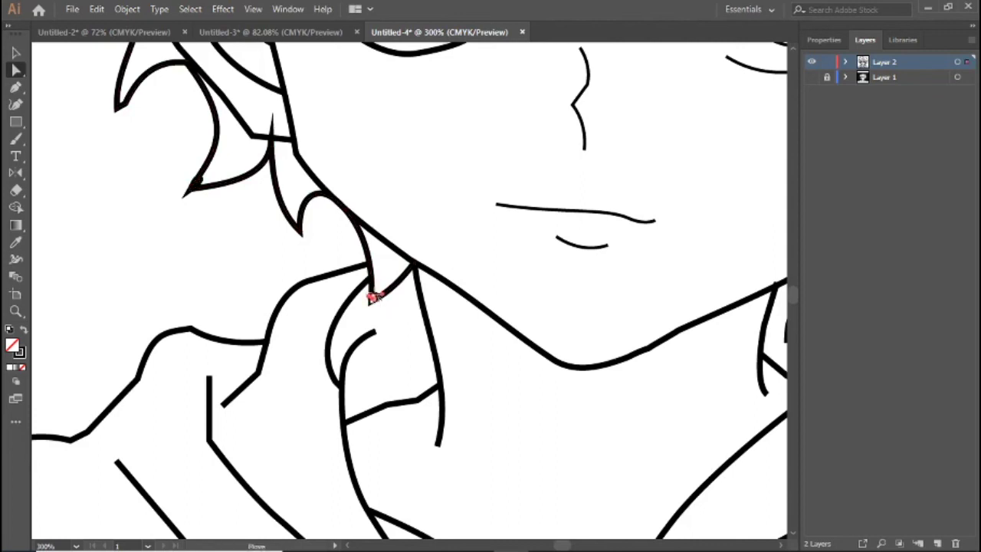
pyautogui.hscroll(4, 490, 315)
pyautogui.scroll(4, 770, 213)
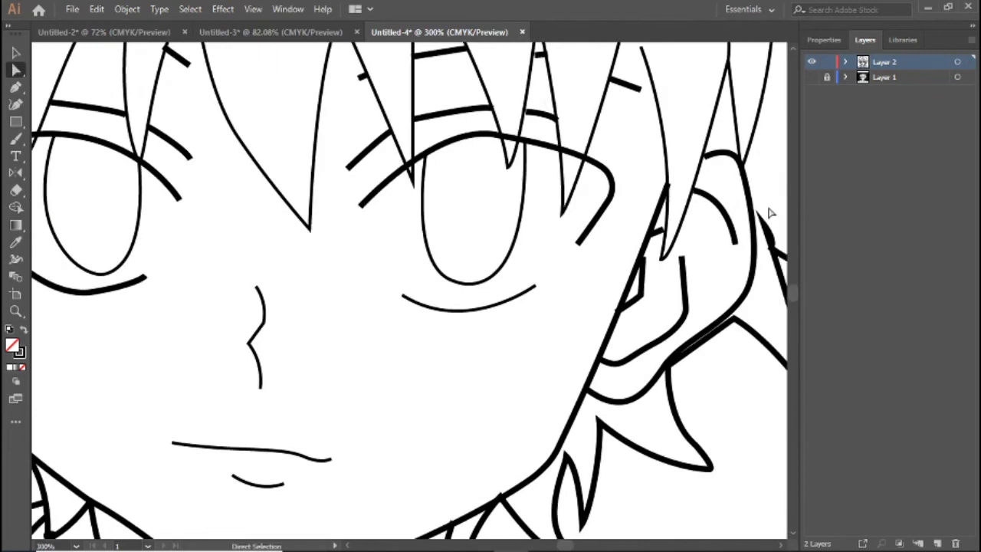
# - Give the Pen tool a 0.75 pt stroke and show the reference over the eyes
pyautogui.click(814, 78)
pyautogui.click(814, 78)
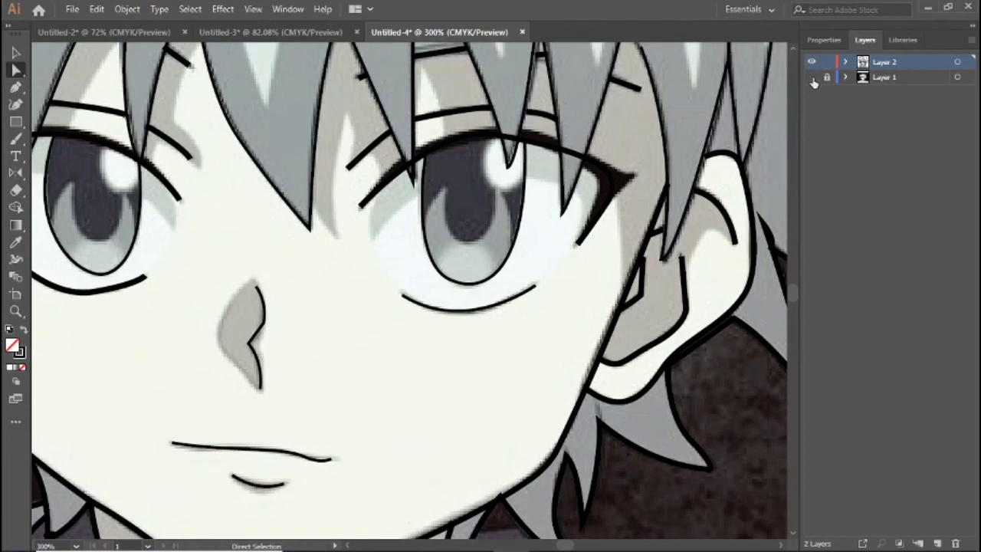
pyautogui.click(814, 79)
pyautogui.press('p')
pyautogui.click(824, 39)
pyautogui.click(902, 219)
pyautogui.click(920, 181)
pyautogui.moveTo(341, 239)
pyautogui.mouseDown()
pyautogui.moveTo(511, 272)
pyautogui.moveTo(630, 279)
pyautogui.mouseUp()
pyautogui.click(865, 39)
pyautogui.click(812, 77)
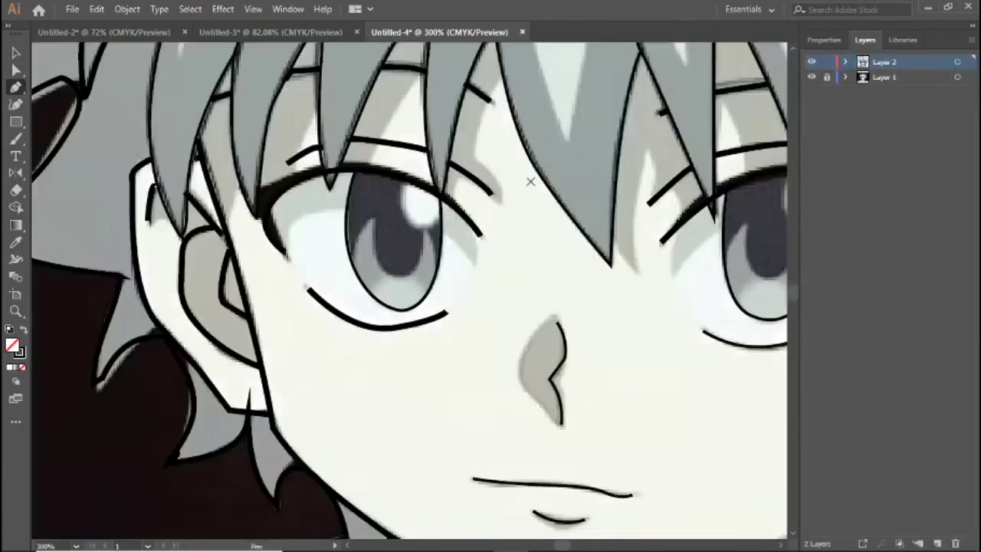
# - Trace U-shaped iris curves in two eyes and check them without the reference
pyautogui.click(375, 220)
pyautogui.moveTo(376, 280); pyautogui.dragTo(421, 277)
pyautogui.click(420, 230)
pyautogui.hscroll(3, 475, 263)
pyautogui.click(507, 240)
pyautogui.moveTo(529, 297); pyautogui.dragTo(552, 300)
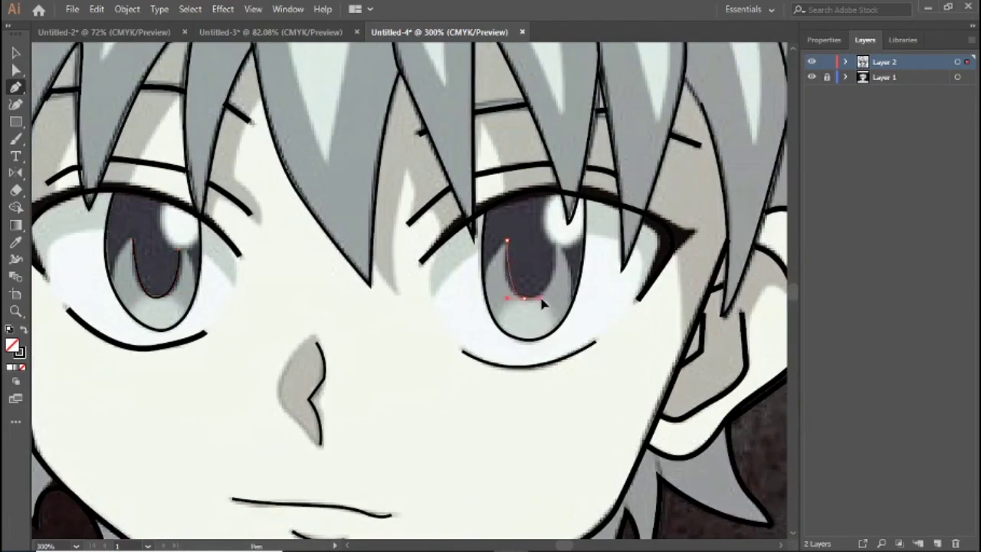
pyautogui.moveTo(555, 244); pyautogui.dragTo(552, 216)
pyautogui.keyDown('ctrl'); pyautogui.click(811, 78); pyautogui.keyUp('ctrl')
pyautogui.keyDown('ctrl'); pyautogui.click(812, 77); pyautogui.keyUp('ctrl')
# - Trace the left-eye iris U and extend the right-eye curve with extra anchors
pyautogui.click(134, 241)
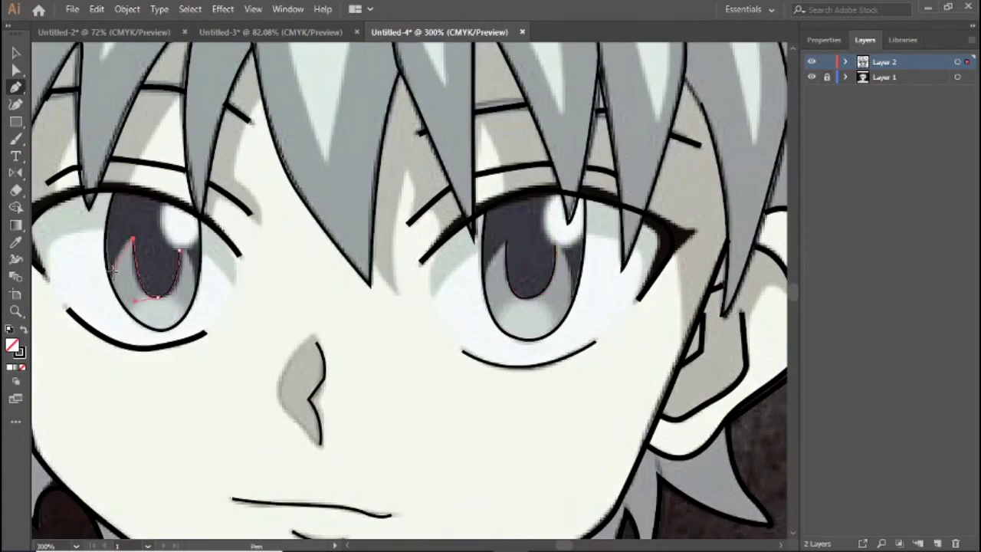
pyautogui.moveTo(112, 297); pyautogui.dragTo(178, 294)
pyautogui.click(179, 252)
pyautogui.hotkey('ctrl', 'z')
pyautogui.hotkey('ctrl', 'z')
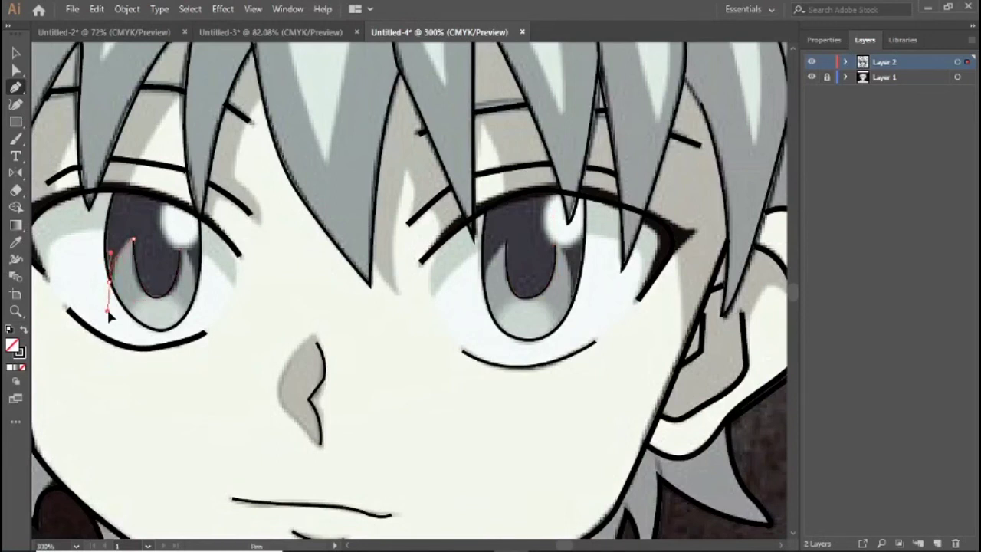
pyautogui.hotkey('ctrl', 'shift', 'z')
pyautogui.hotkey('ctrl', 'shift', 'z')
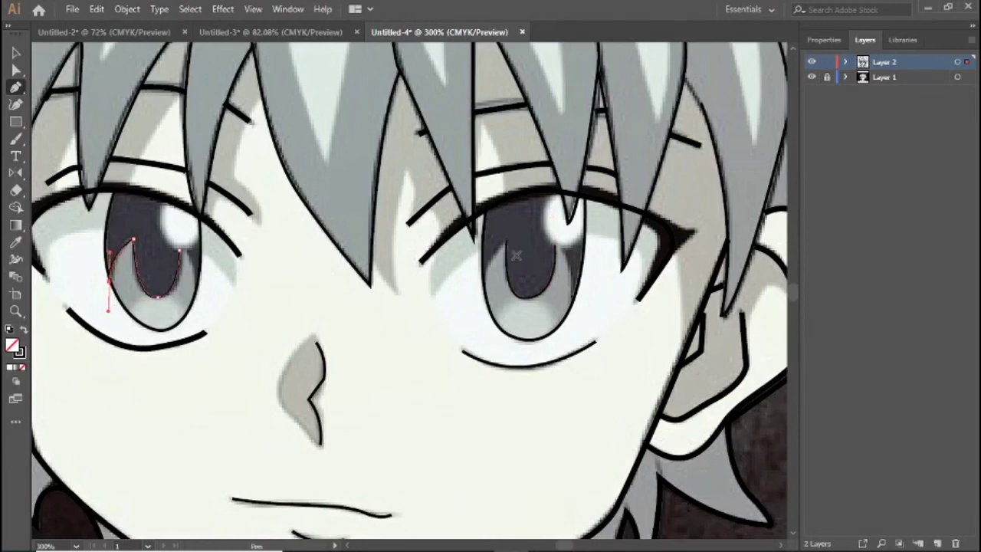
pyautogui.click(507, 241)
pyautogui.click(489, 259)
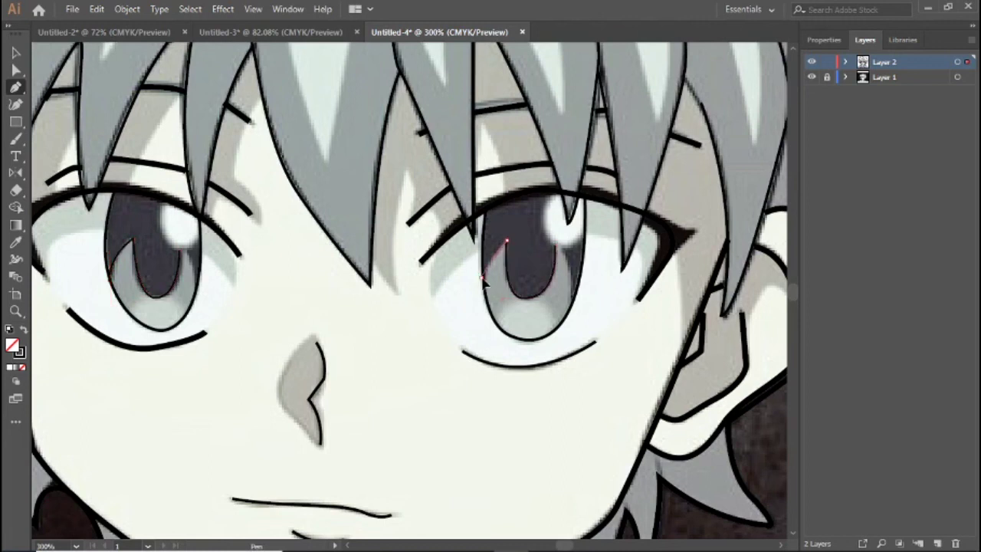
pyautogui.click(481, 276)
pyautogui.click(474, 295)
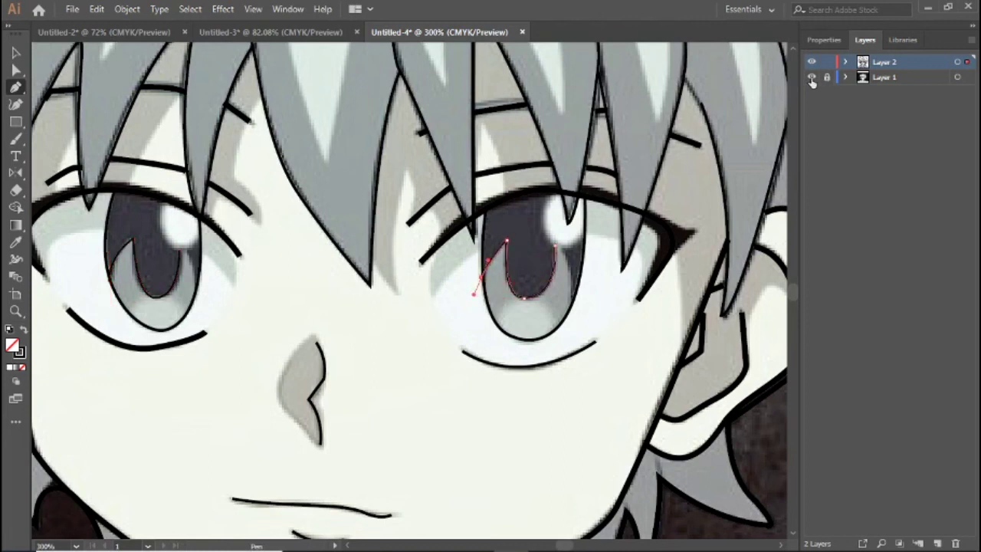
# - Adjust the iris curve anchors with Direct Selection, comparing against the reference
pyautogui.click(812, 77)
pyautogui.click(812, 77)
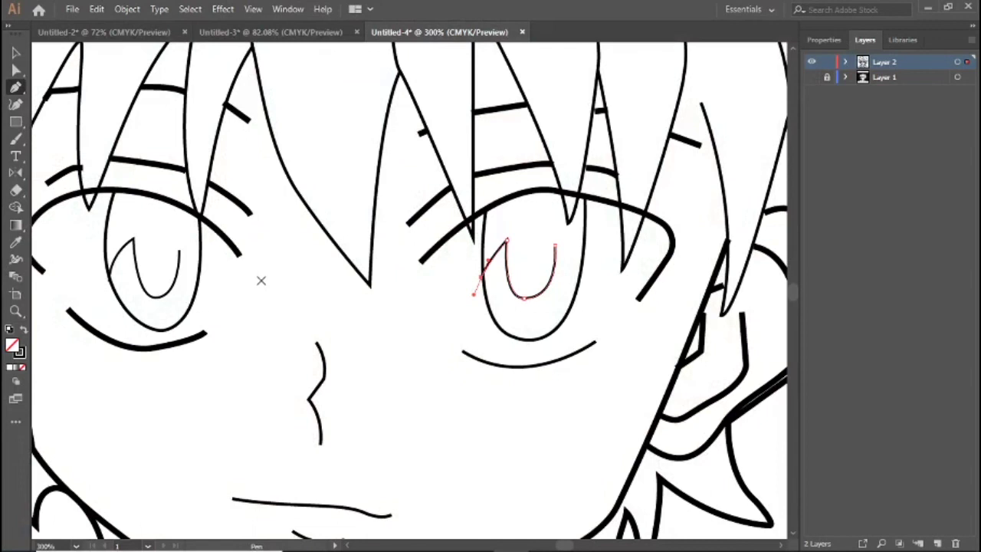
pyautogui.moveTo(115, 273); pyautogui.dragTo(235, 281)
pyautogui.click(16, 69)
pyautogui.click(92, 64)
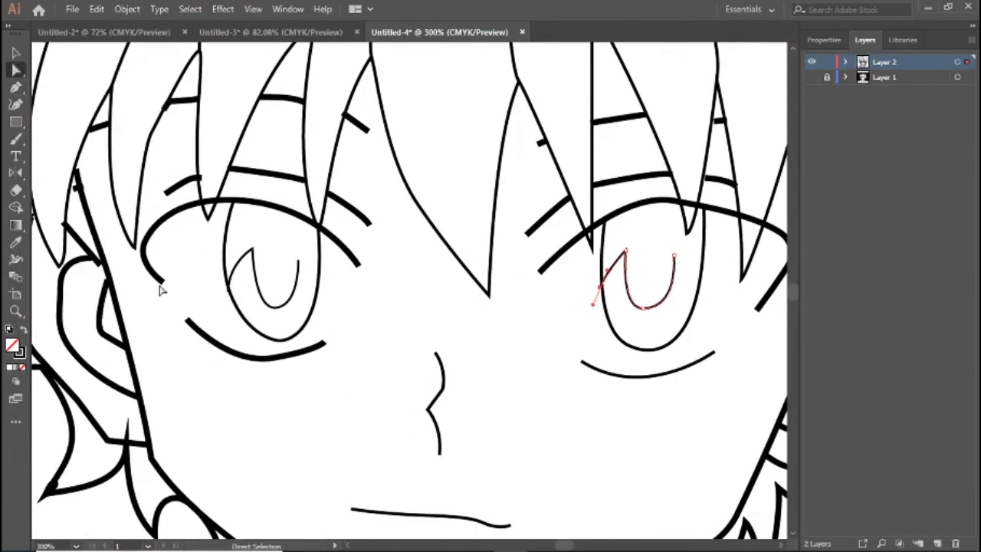
pyautogui.click(228, 295)
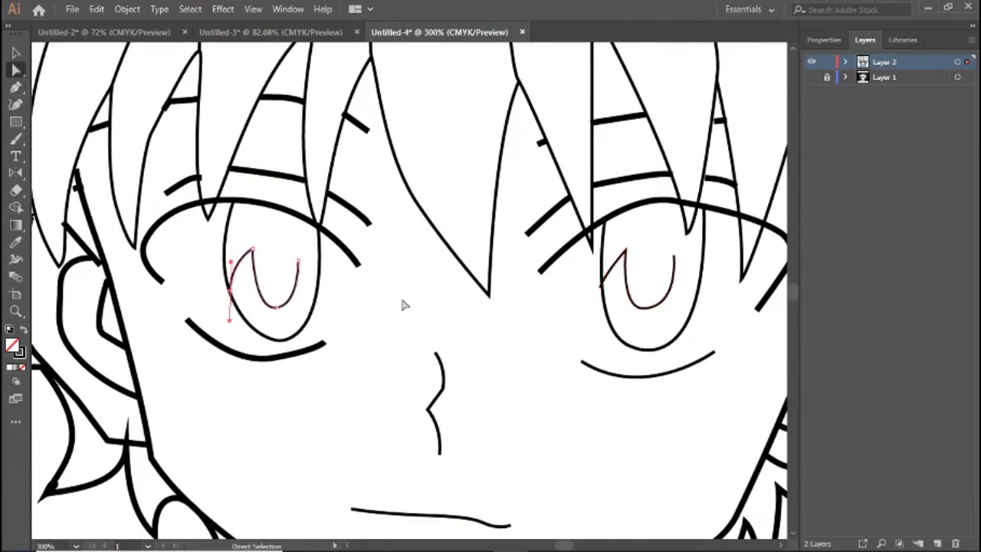
pyautogui.moveTo(604, 294); pyautogui.dragTo(601, 297)
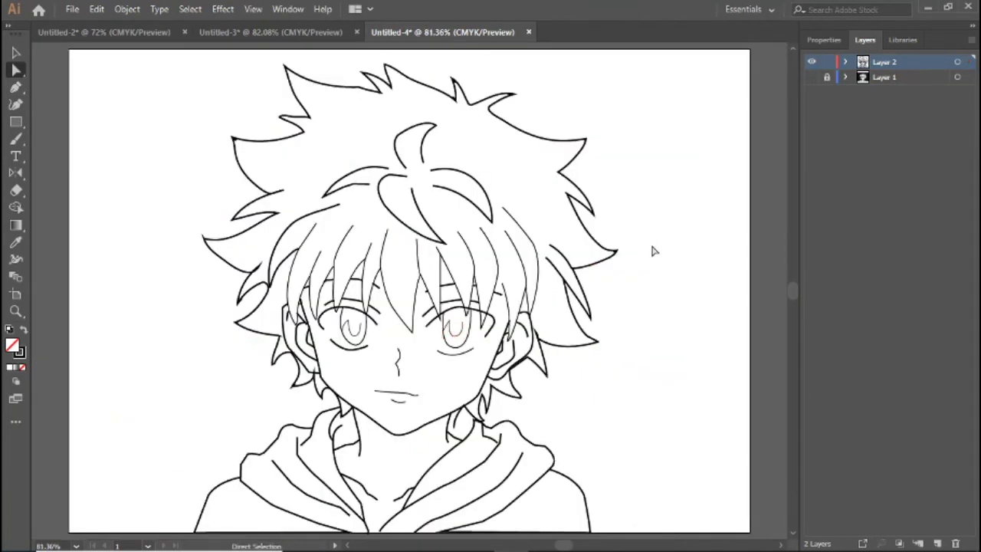
pyautogui.click(811, 77)
pyautogui.click(812, 77)
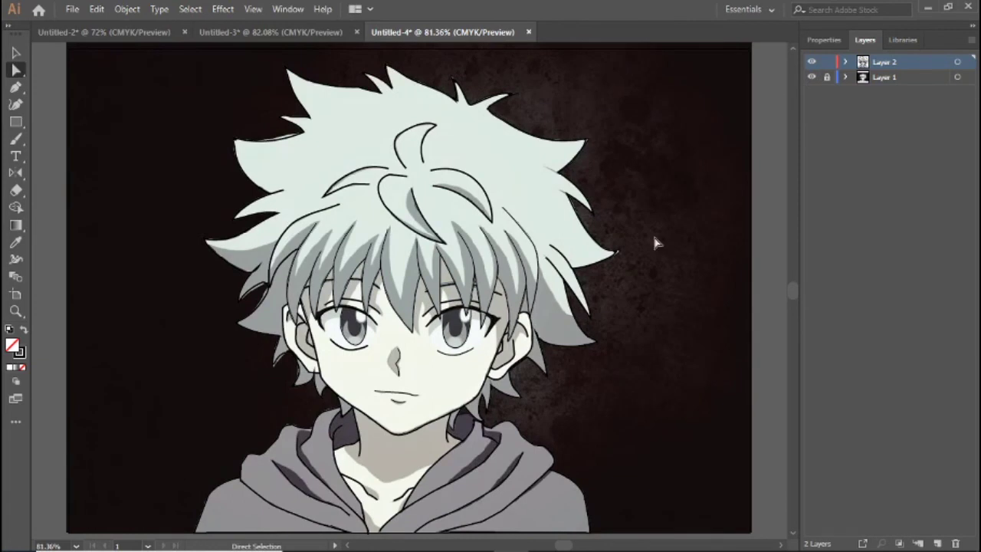
pyautogui.moveTo(15, 121); pyautogui.dragTo(68, 140)
pyautogui.moveTo(140, 125); pyautogui.dragTo(161, 161)
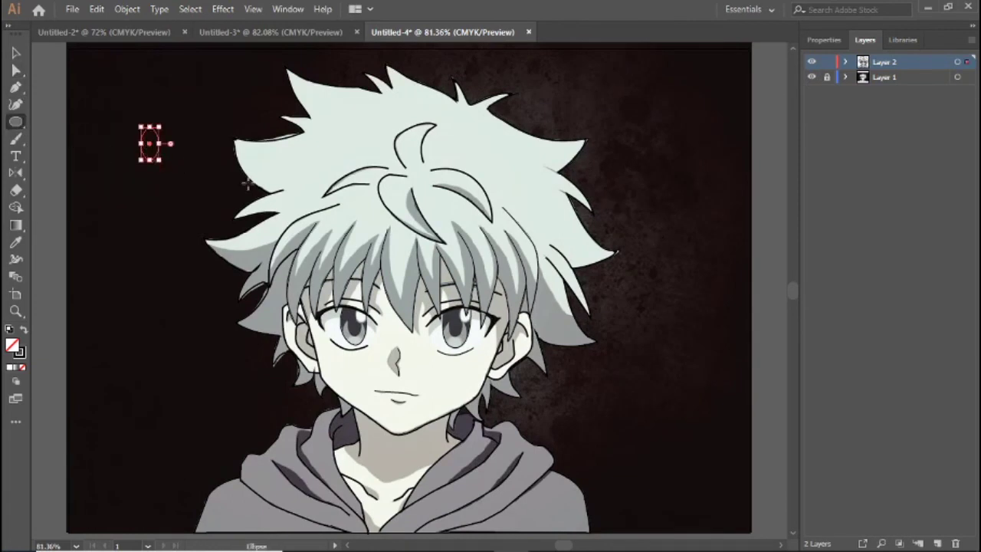
pyautogui.rightClick(675, 182)
pyautogui.click(207, 161)
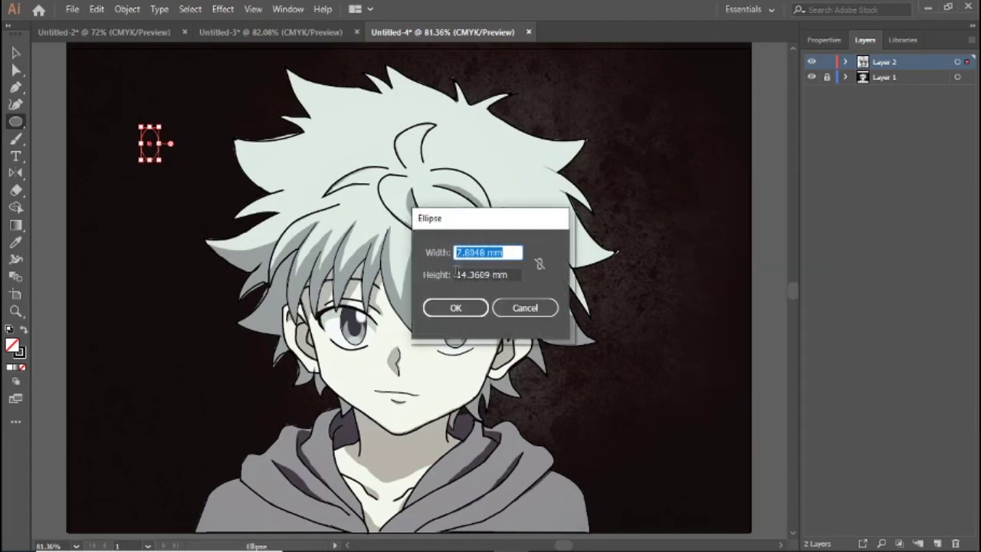
pyautogui.press('Escape')
pyautogui.press('Delete')
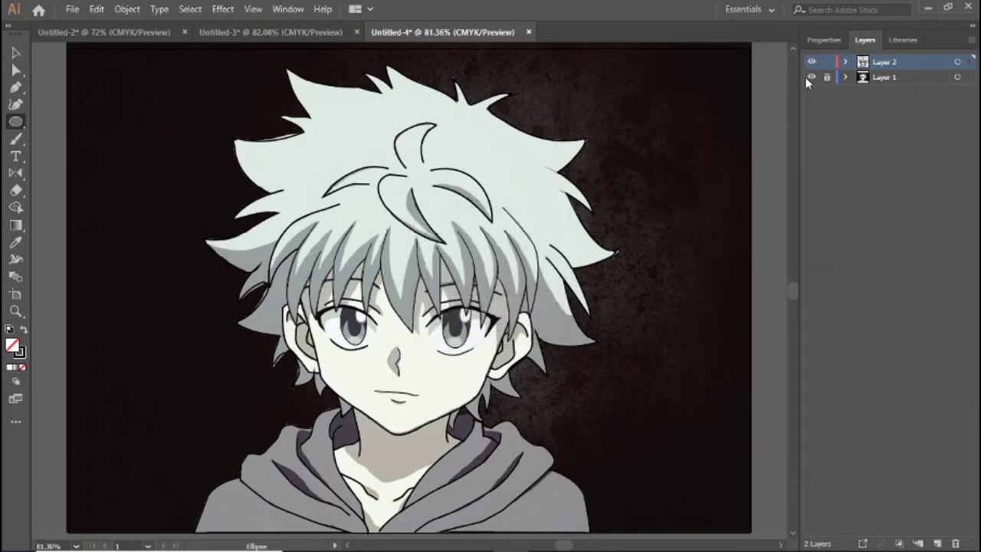
pyautogui.click(811, 78)
pyautogui.click(811, 77)
pyautogui.click(810, 77)
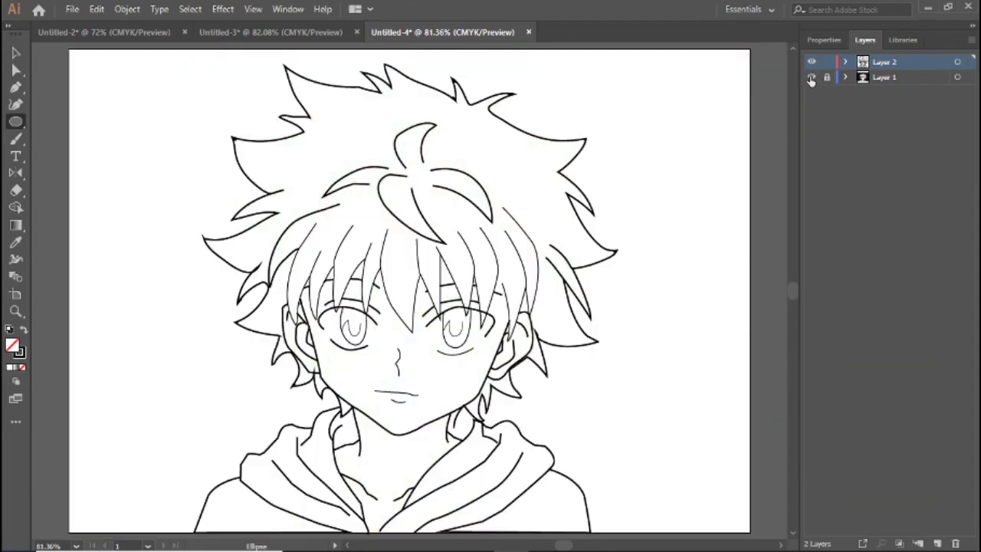
pyautogui.click(811, 78)
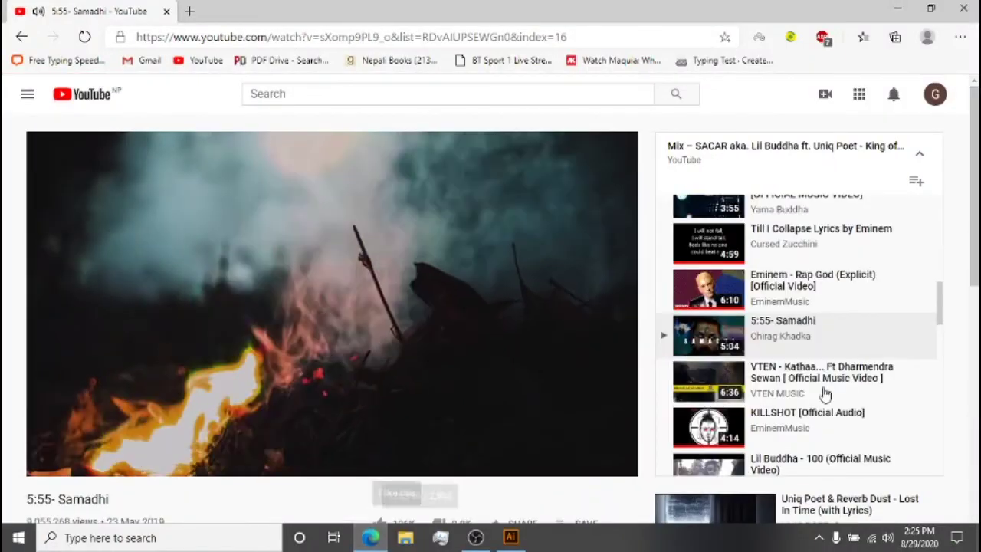
pyautogui.scroll(-1, 825, 393)
pyautogui.scroll(-1, 825, 368)
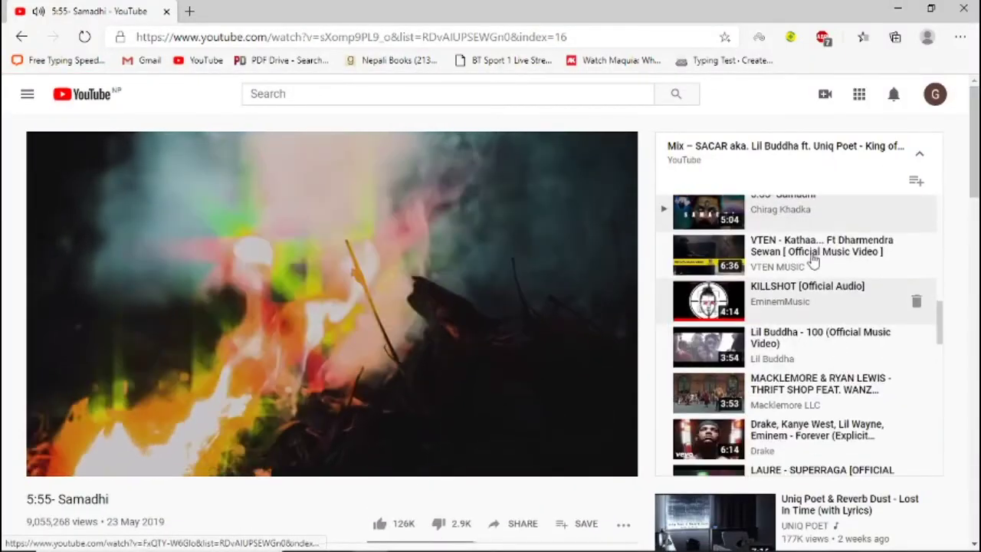
pyautogui.click(813, 237)
pyautogui.click(900, 9)
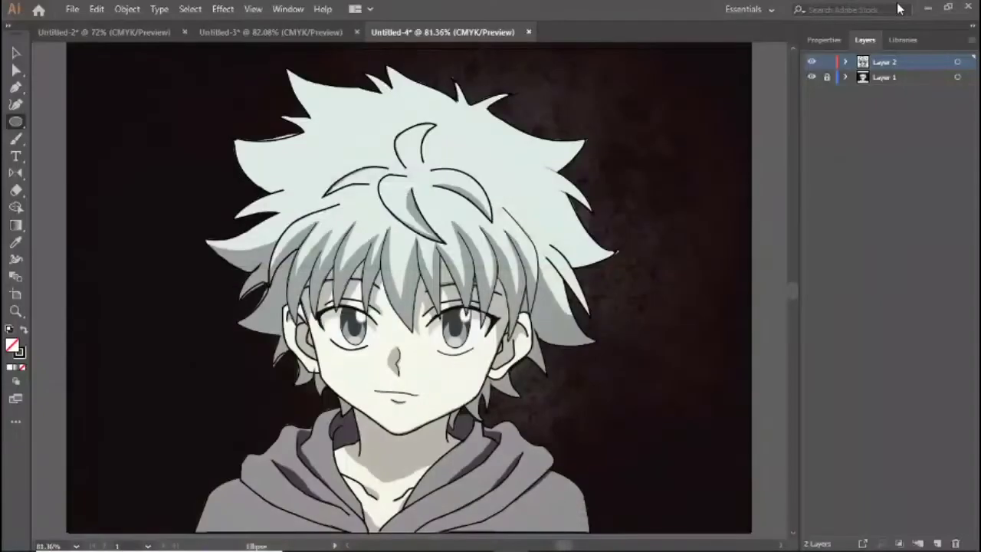
pyautogui.click(812, 77)
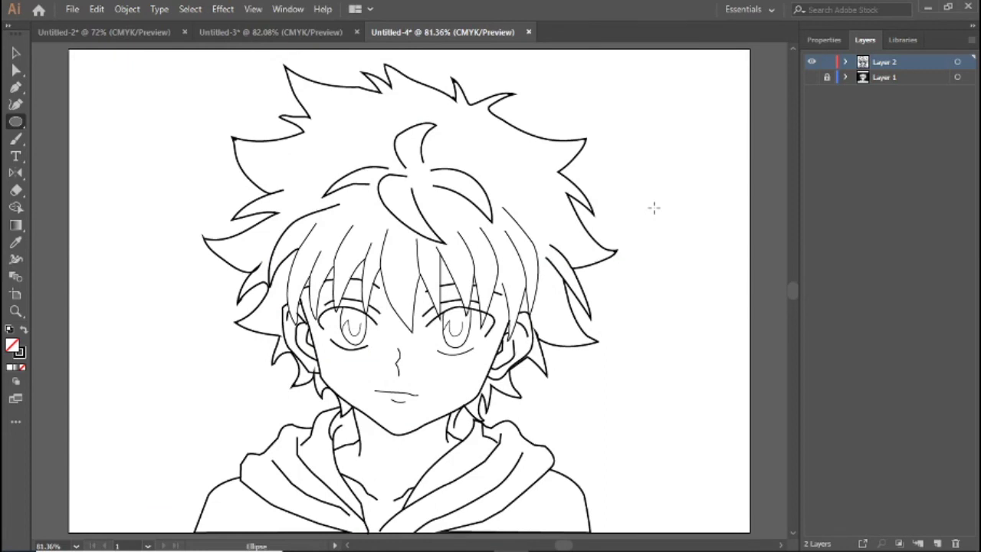
pyautogui.click(811, 77)
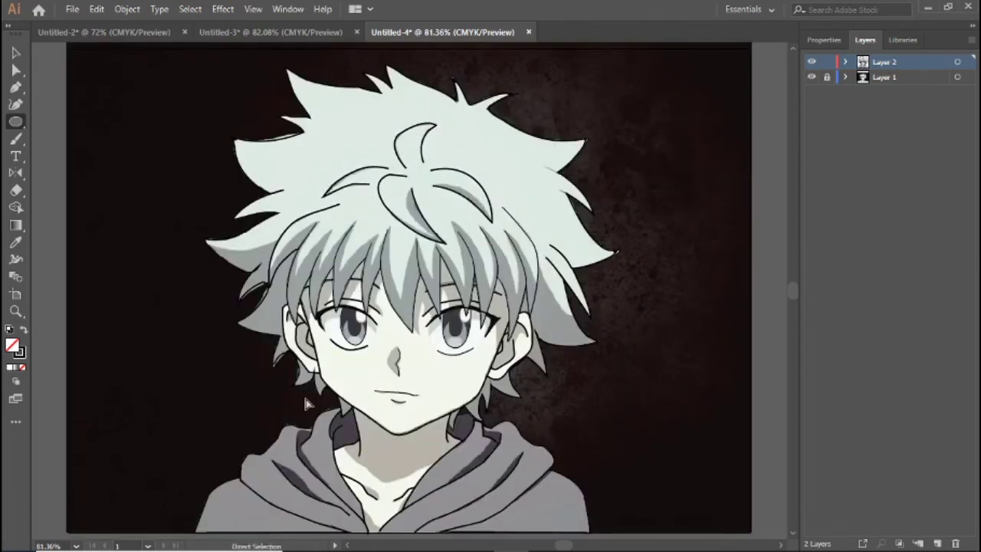
pyautogui.hotkey('ctrl', '+')
pyautogui.hotkey('ctrl', '+')
pyautogui.hotkey('ctrl', '+')
pyautogui.click(325, 322)
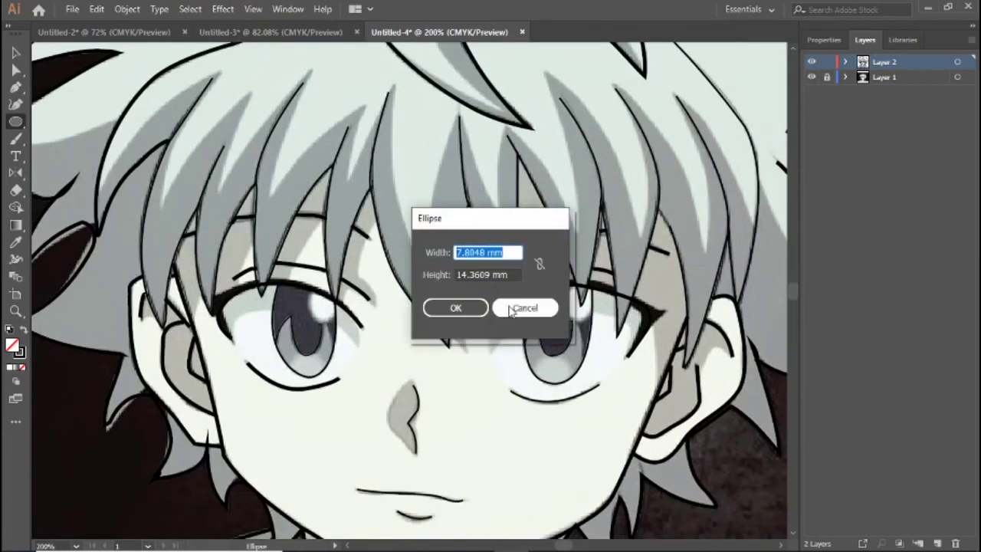
pyautogui.click(469, 307)
pyautogui.click(846, 62)
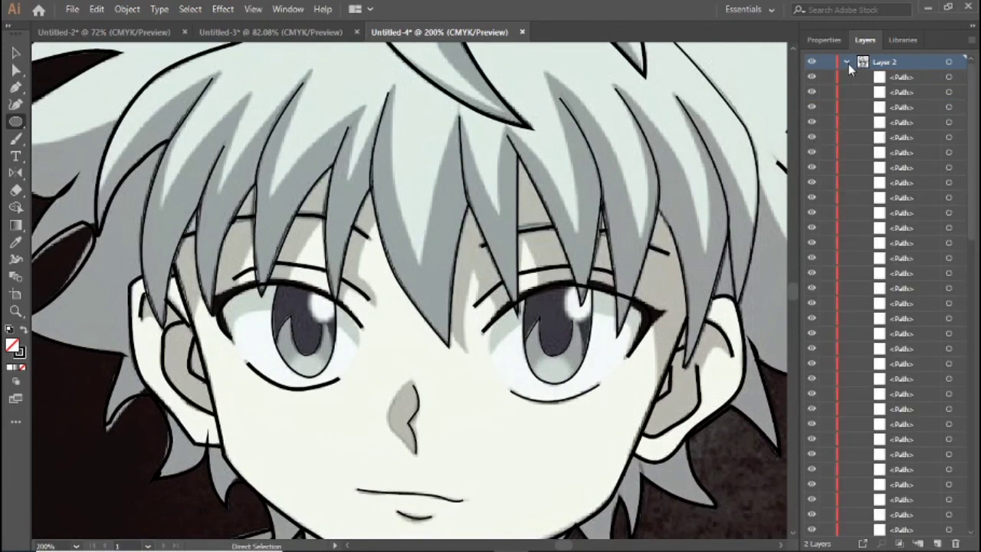
pyautogui.click(907, 79)
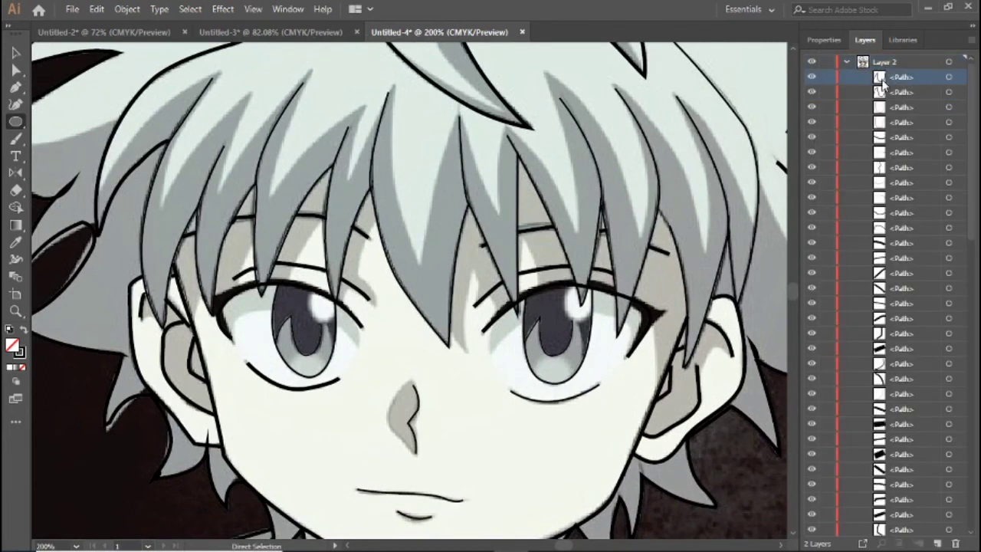
pyautogui.click(847, 62)
pyautogui.click(812, 77)
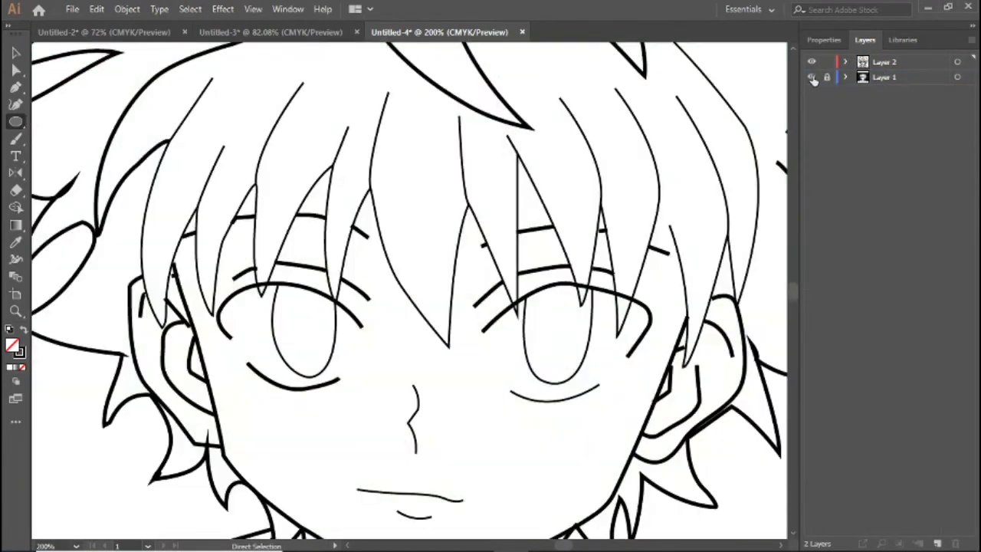
pyautogui.click(812, 77)
pyautogui.click(813, 77)
pyautogui.hotkey('ctrl', '0')
pyautogui.click(812, 77)
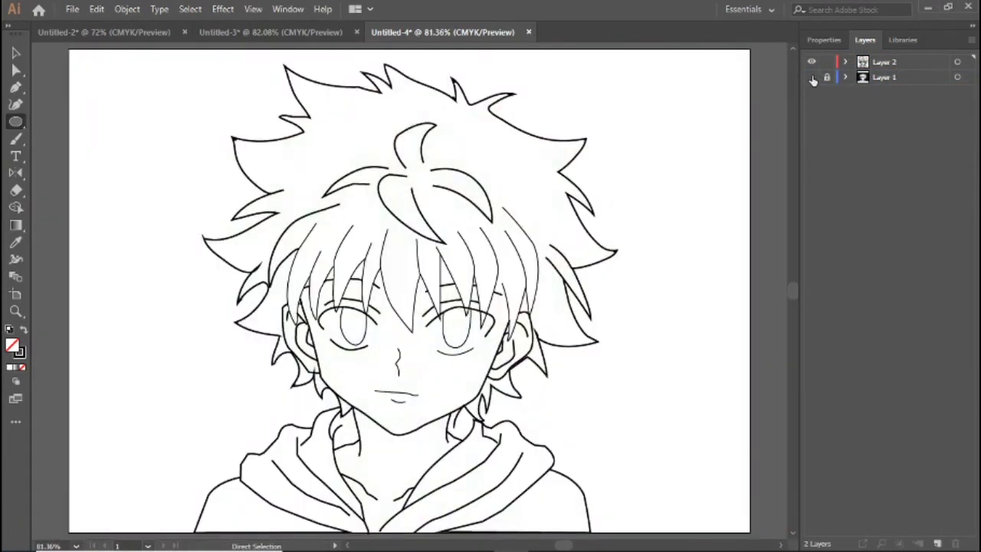
pyautogui.click(812, 77)
pyautogui.click(813, 77)
pyautogui.click(812, 77)
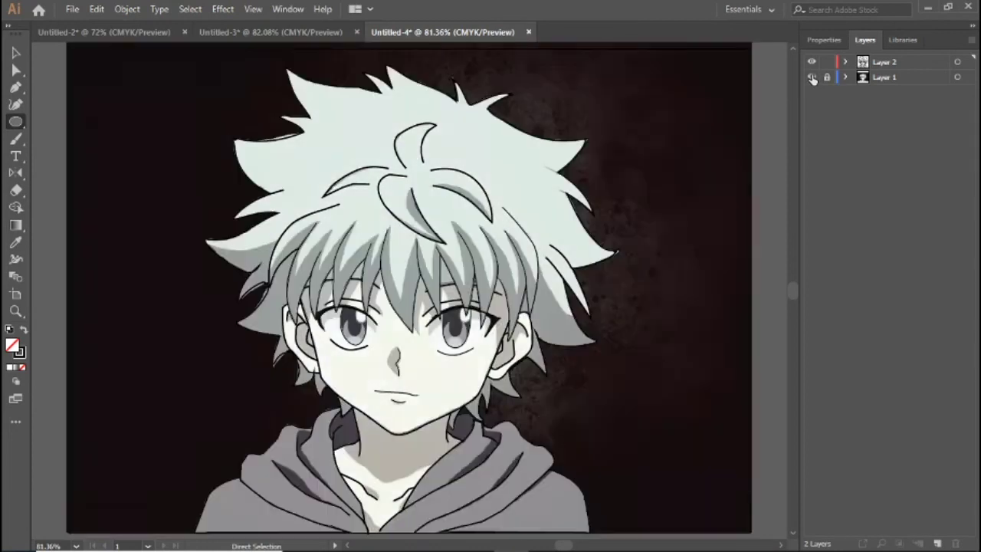
pyautogui.click(812, 77)
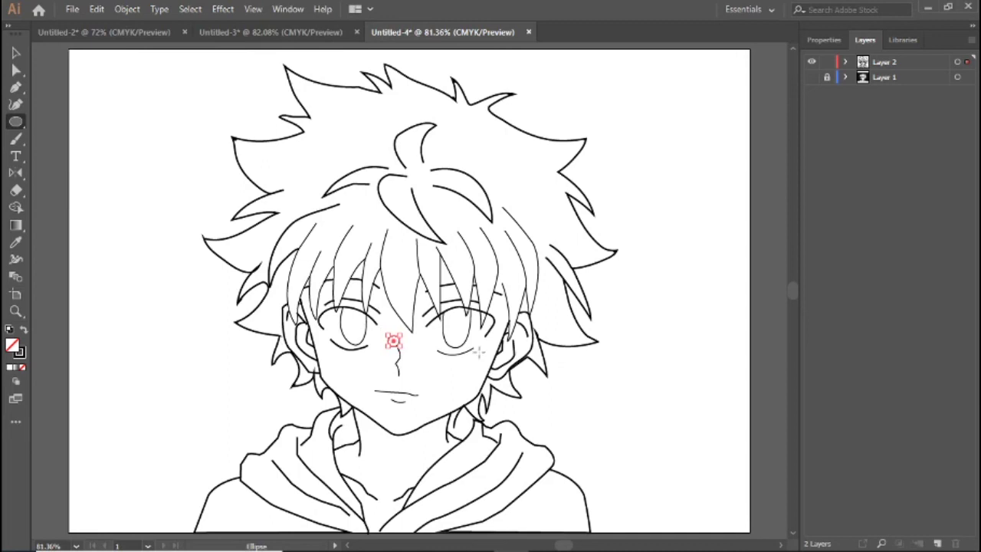
# - Move the small circle onto the left eye with the Selection tool
pyautogui.press('v')
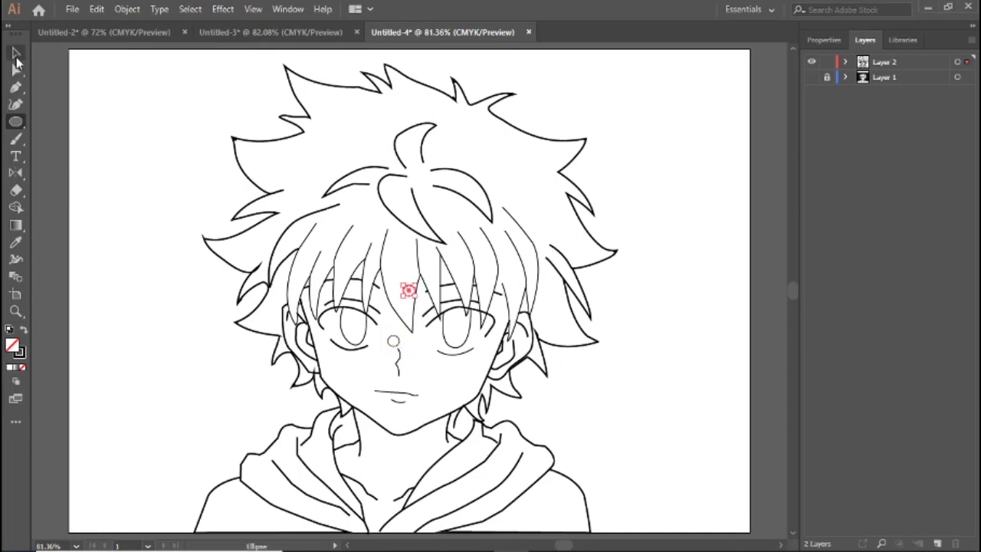
pyautogui.moveTo(410, 293); pyautogui.dragTo(456, 328)
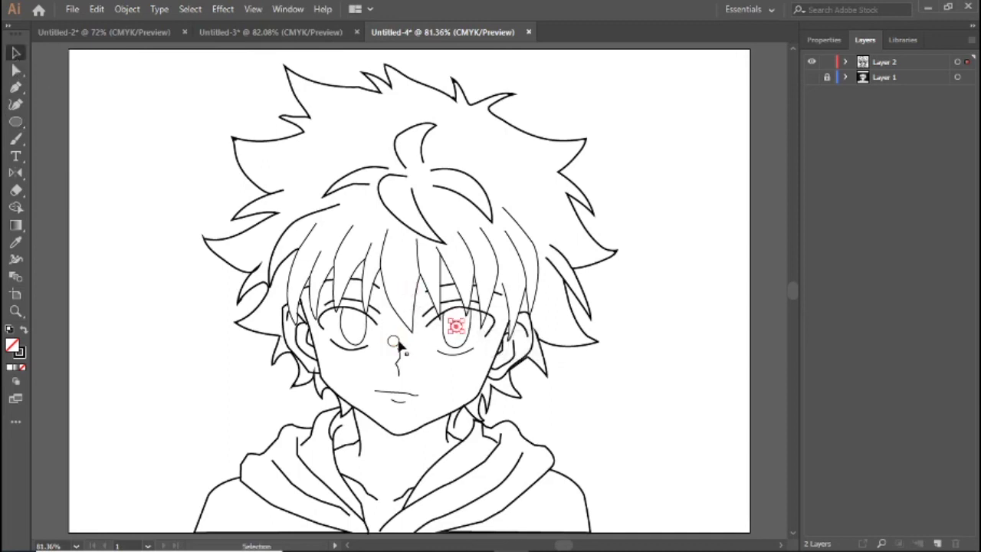
pyautogui.moveTo(392, 343); pyautogui.dragTo(352, 325)
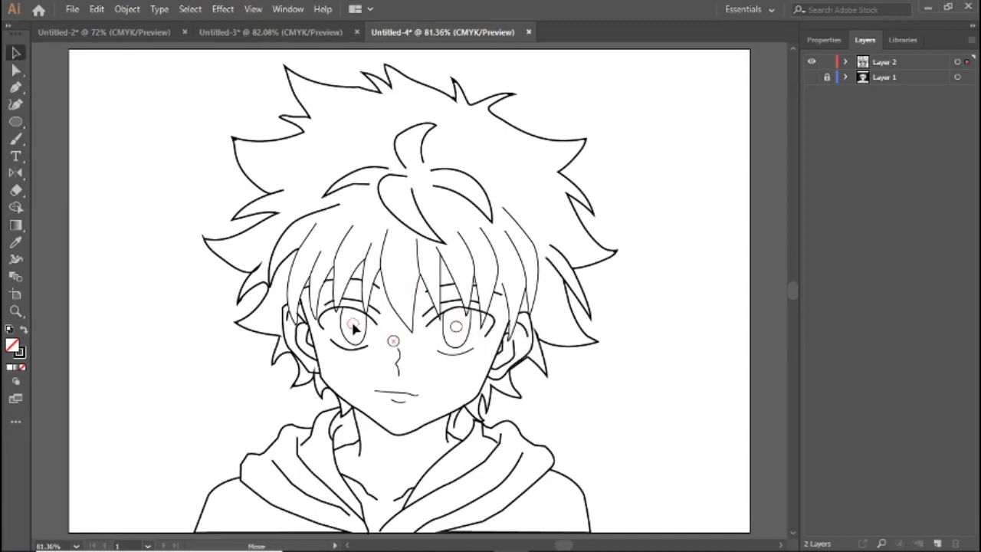
pyautogui.click(614, 283)
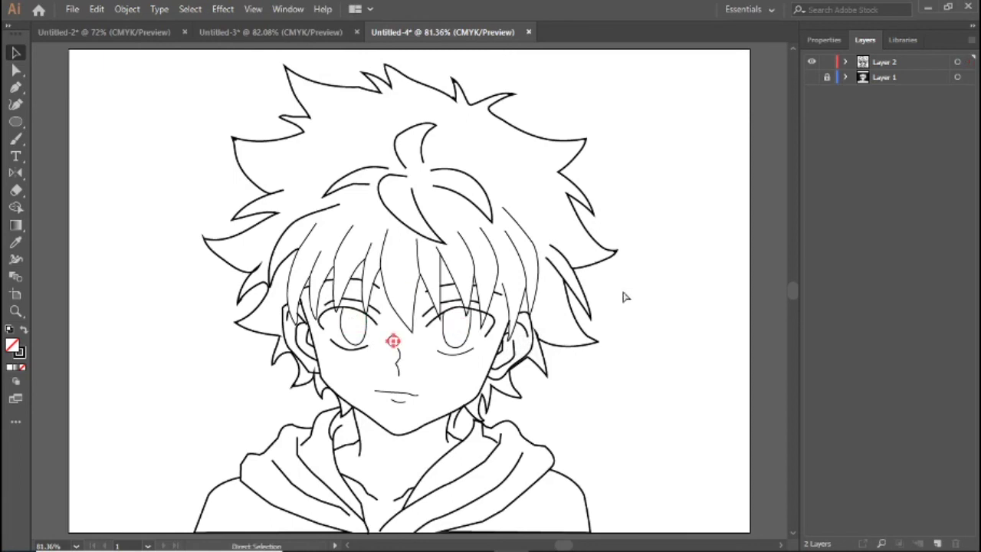
# - Toggle the reference artwork layer off and on to compare with the line art
pyautogui.click(811, 77)
pyautogui.click(810, 78)
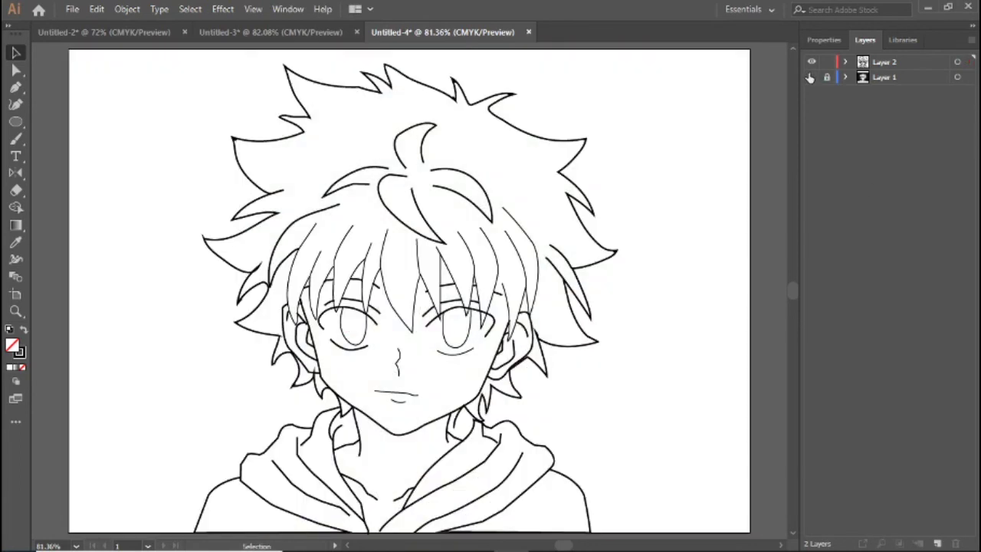
pyautogui.click(810, 77)
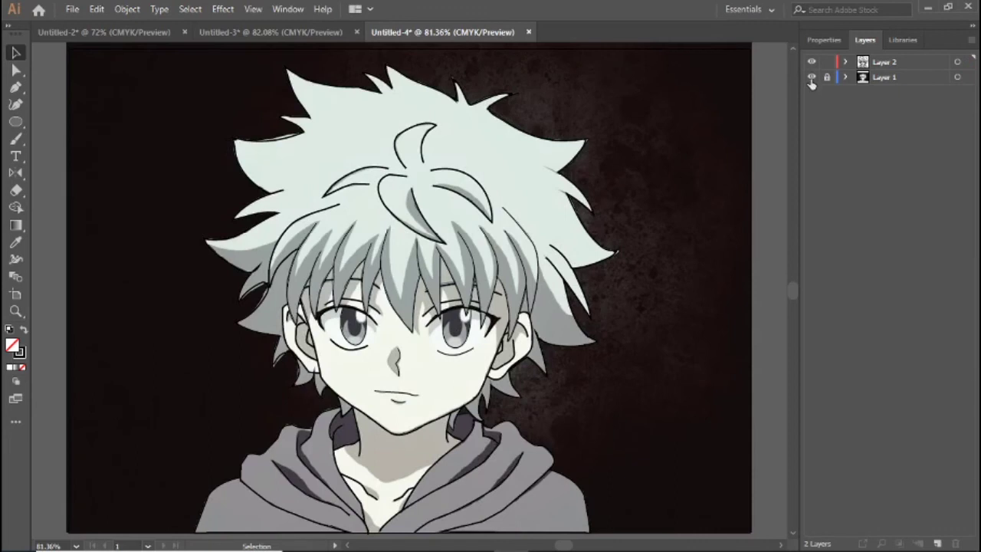
pyautogui.click(812, 78)
pyautogui.click(812, 78)
pyautogui.click(812, 78)
# - Draw a small white-filled highlight ellipse in the left eye and Alt-drag a copy into the right eye
pyautogui.moveTo(16, 121); pyautogui.dragTo(73, 135)
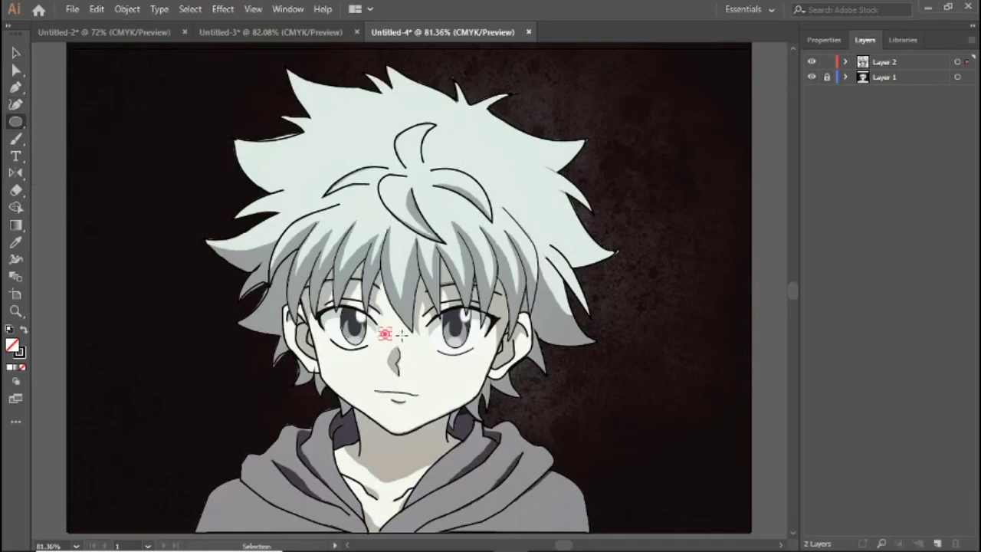
pyautogui.moveTo(381, 331); pyautogui.dragTo(361, 317)
pyautogui.press('v')
pyautogui.click(385, 334)
pyautogui.click(824, 40)
pyautogui.click(814, 198)
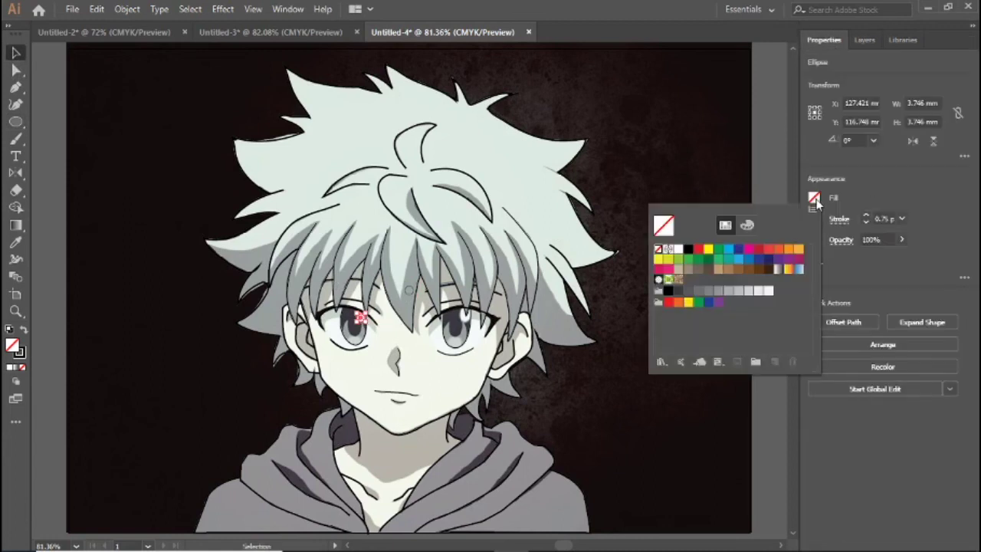
pyautogui.click(679, 250)
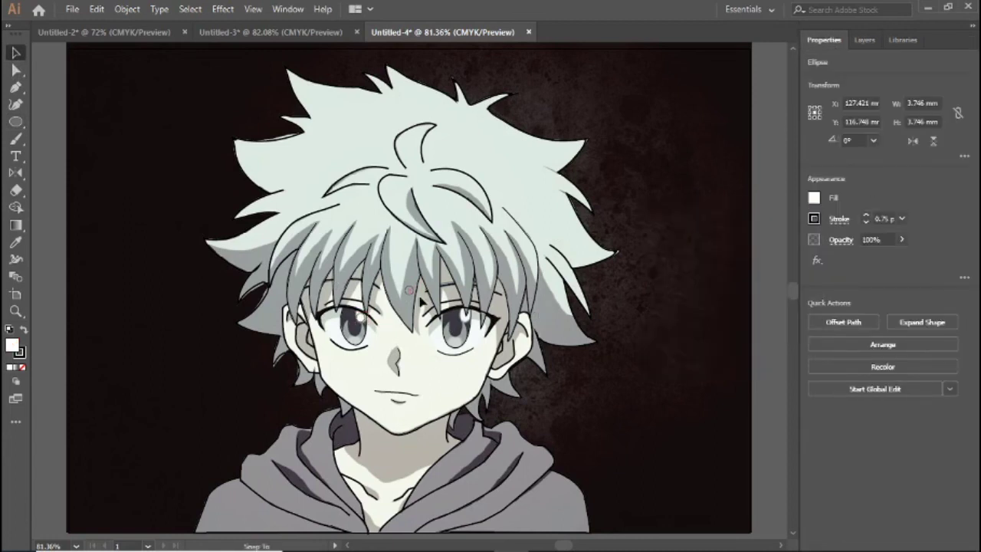
pyautogui.moveTo(466, 317); pyautogui.dragTo(464, 314)
# - Hide and re-show the reference artwork layer to check the highlights
pyautogui.click(865, 40)
pyautogui.click(812, 77)
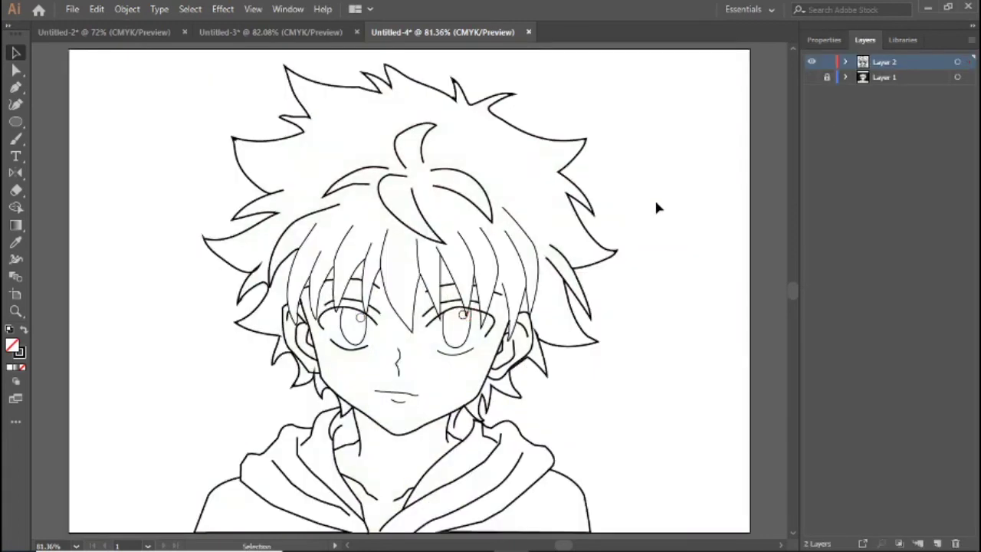
pyautogui.click(812, 77)
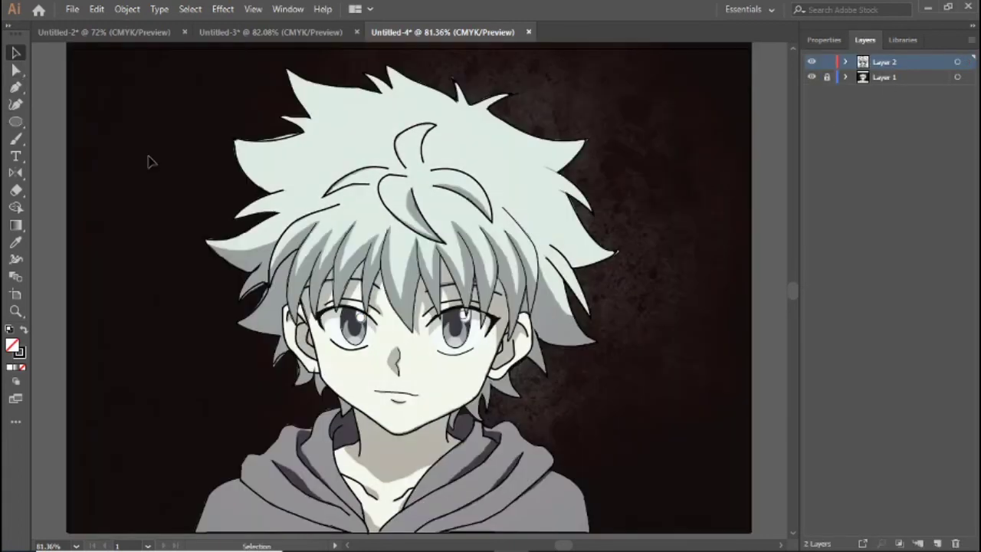
# - Zoom in and trace a curved U-shaped iris path inside the left eye with the Pen
pyautogui.hotkey('ctrl', '+')
pyautogui.hotkey('ctrl', '+')
pyautogui.hotkey('ctrl', '+')
pyautogui.press('p')
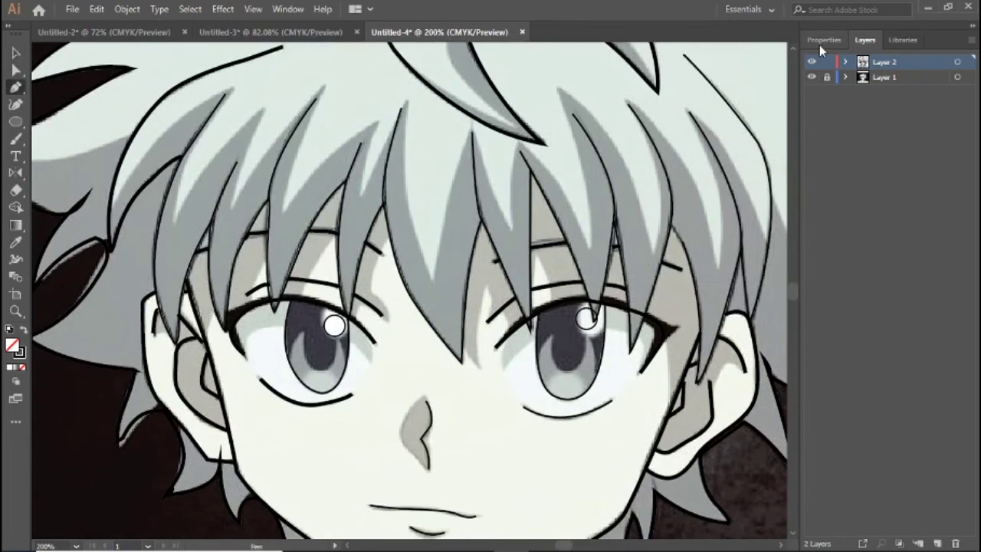
pyautogui.click(819, 42)
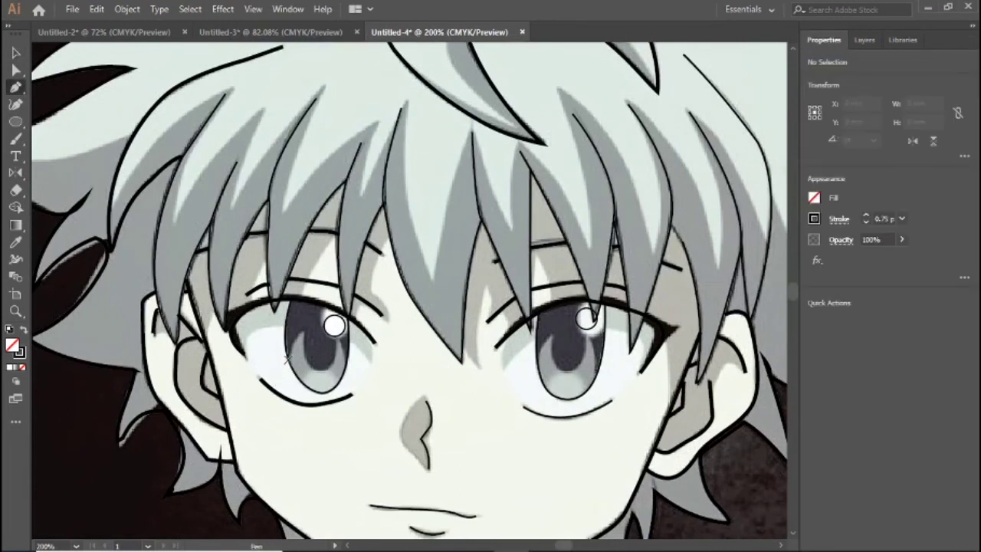
pyautogui.click(304, 335)
pyautogui.moveTo(328, 374); pyautogui.dragTo(343, 370)
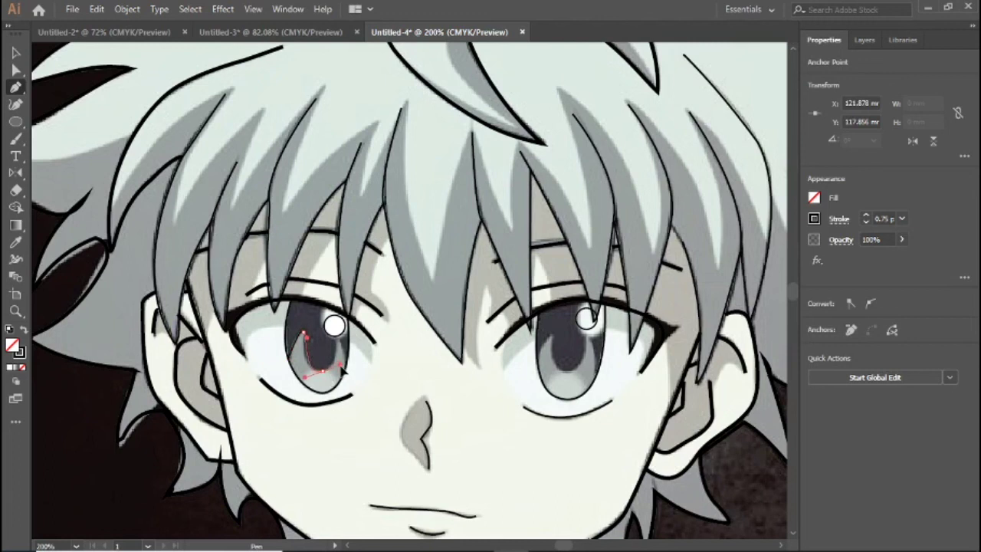
pyautogui.click(342, 372)
pyautogui.moveTo(335, 362); pyautogui.dragTo(335, 326)
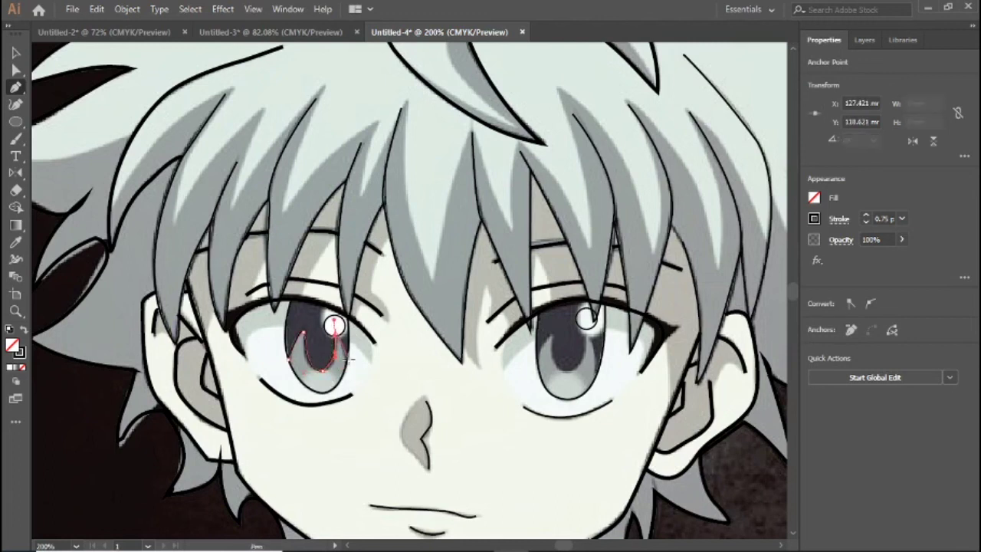
pyautogui.click(335, 326)
pyautogui.click(335, 326)
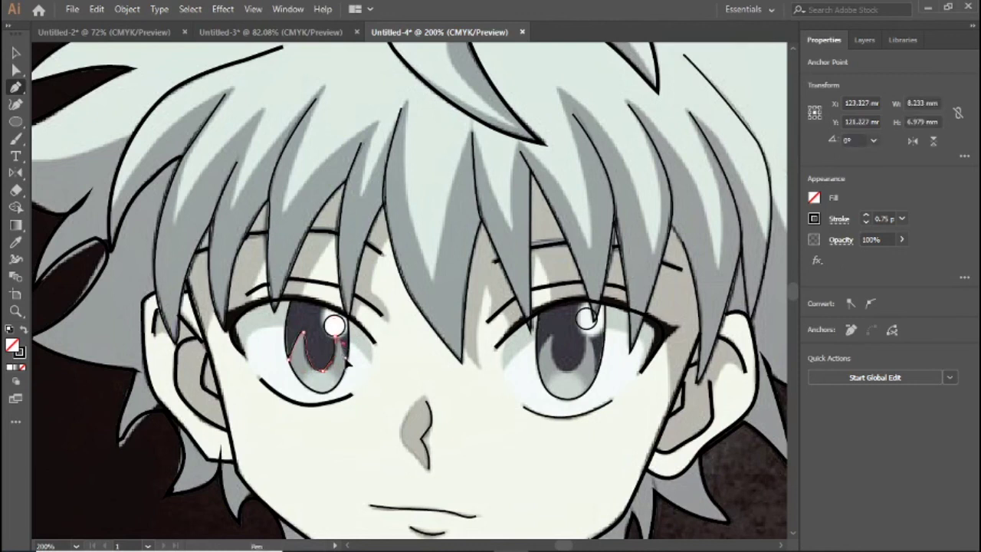
pyautogui.click(335, 326)
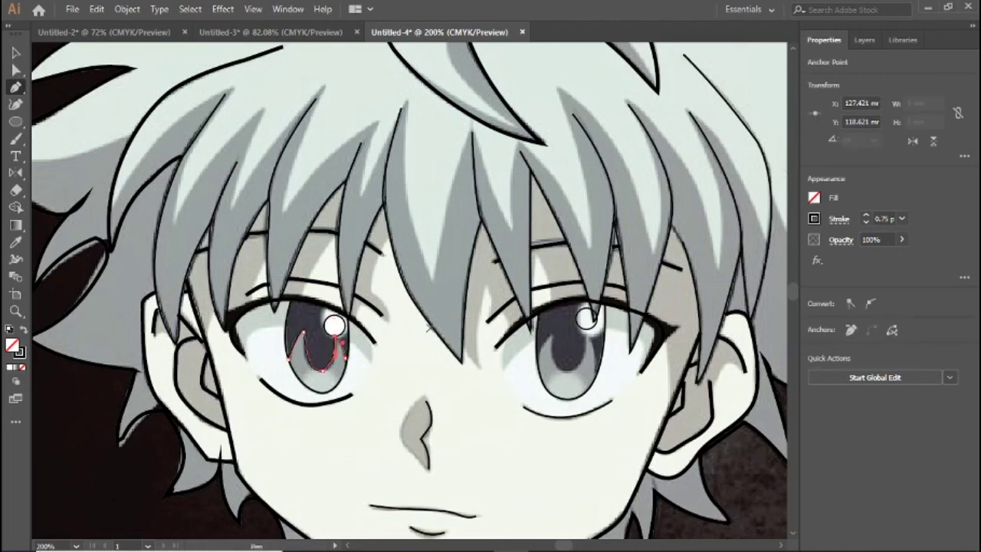
# - Trace the U-shaped iris curve around the right eye's highlight, then fit the artboard in view
pyautogui.hscroll(2, 565, 381)
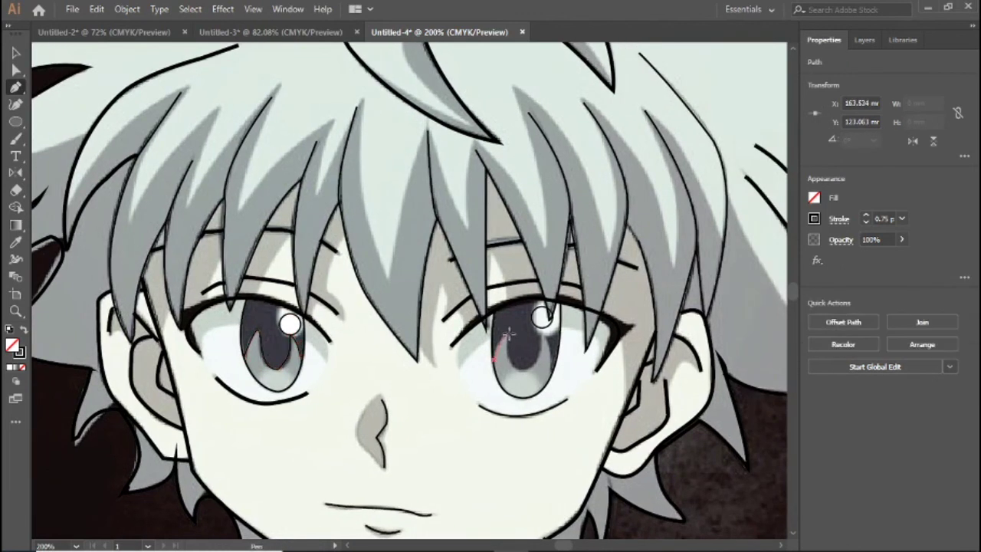
pyautogui.keyDown('ctrl'); pyautogui.click(517, 341); pyautogui.keyUp('ctrl')
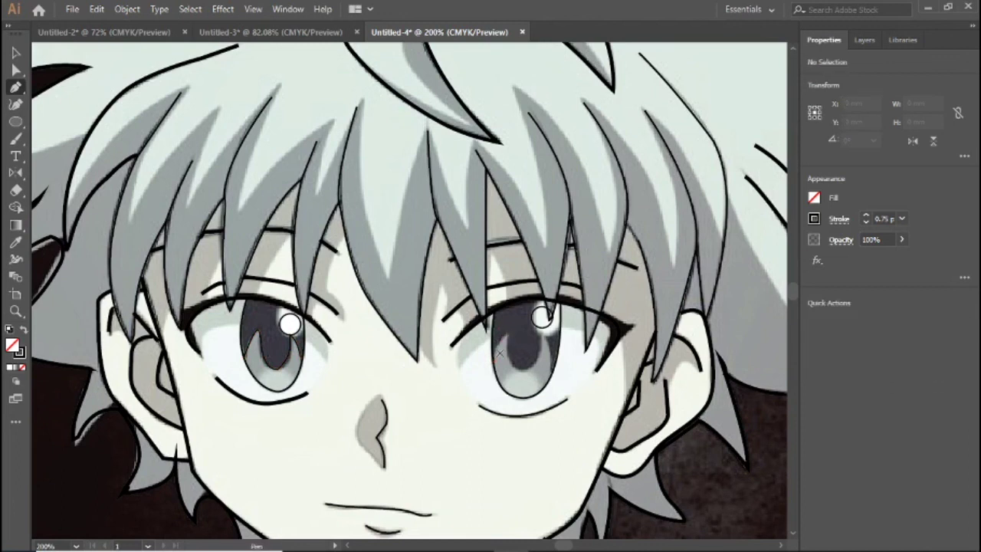
pyautogui.click(504, 332)
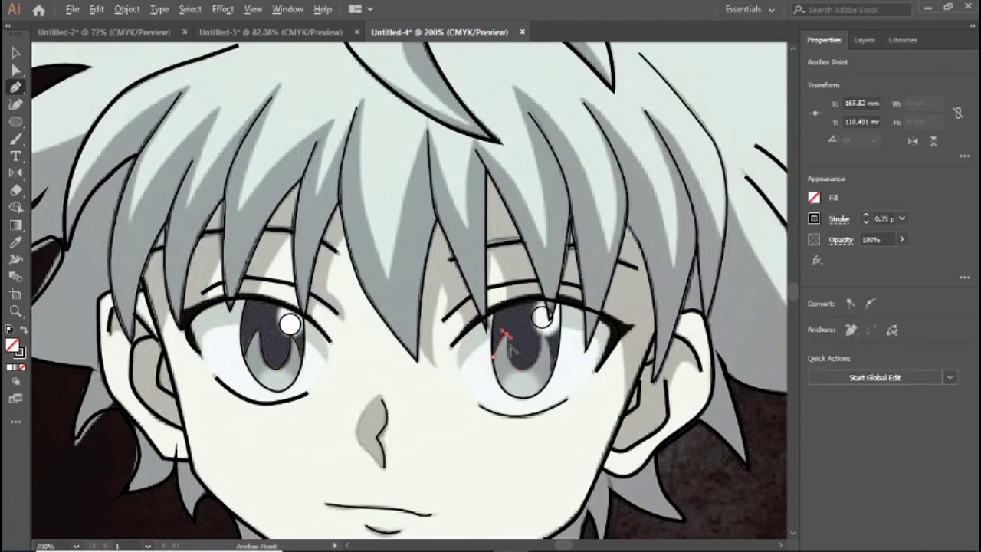
pyautogui.click(524, 371)
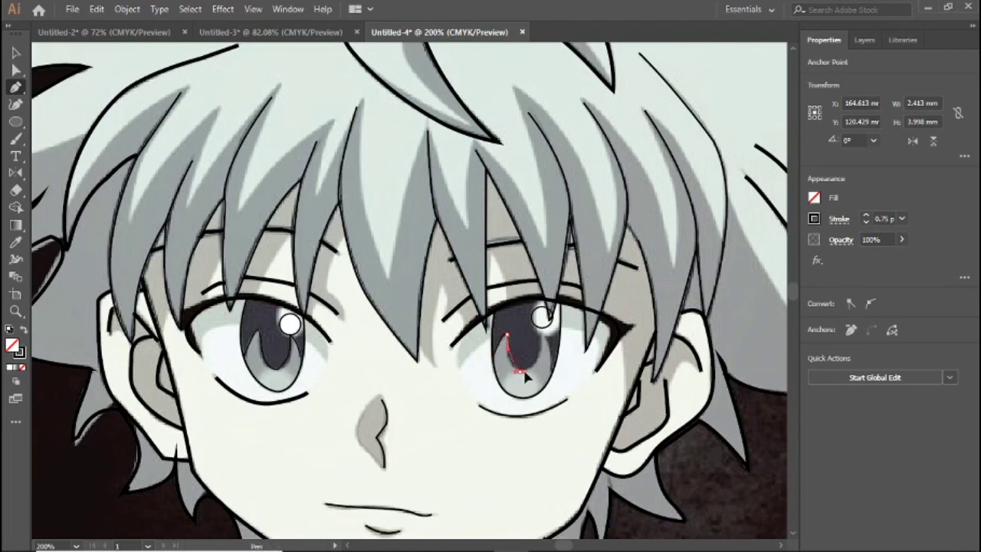
pyautogui.click(540, 338)
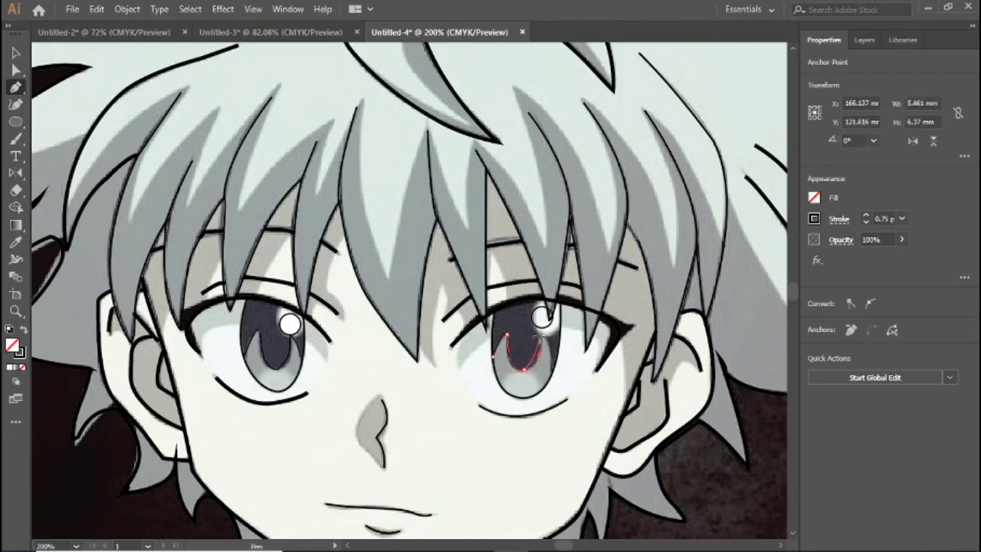
pyautogui.moveTo(541, 315); pyautogui.dragTo(553, 375)
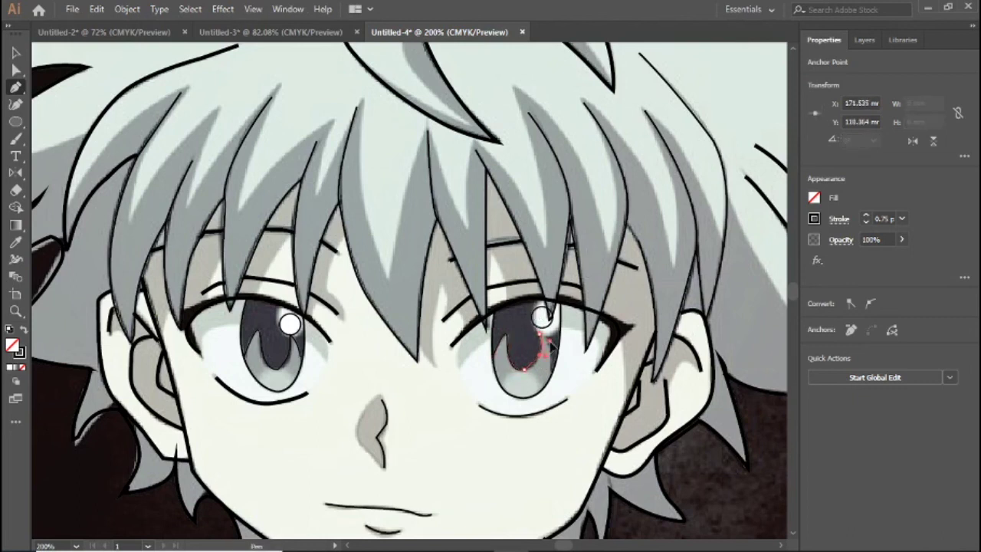
pyautogui.click(552, 374)
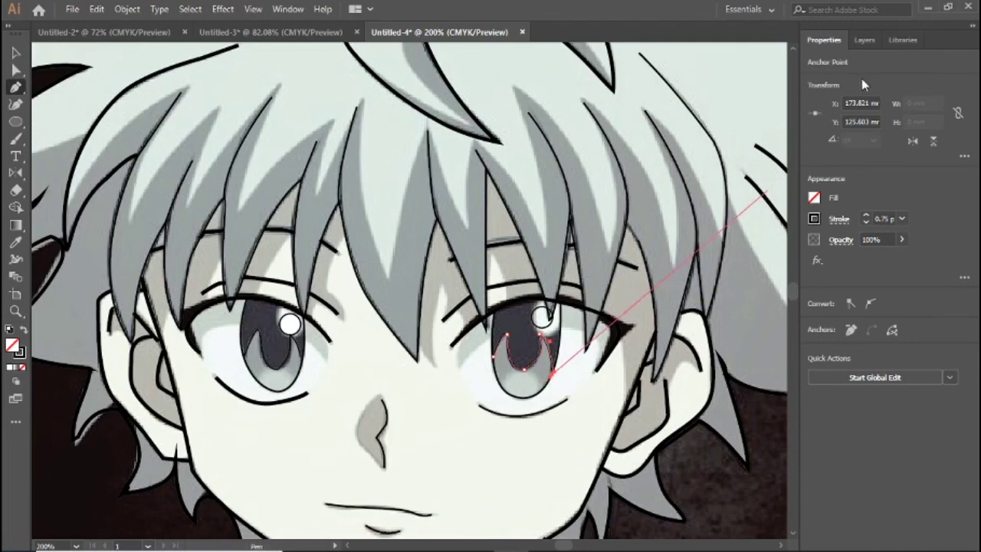
pyautogui.hotkey('ctrl', '0')
pyautogui.click(865, 40)
# - Hide the reference artwork, deselect, and turn off the iris and highlight sublayers in Layer 2
pyautogui.click(812, 76)
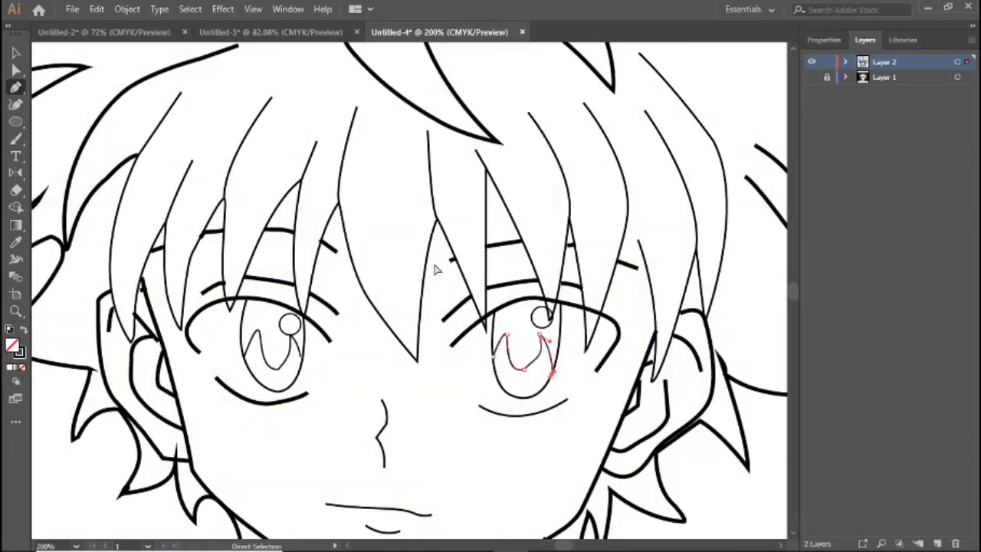
pyautogui.press('v')
pyautogui.click(261, 253)
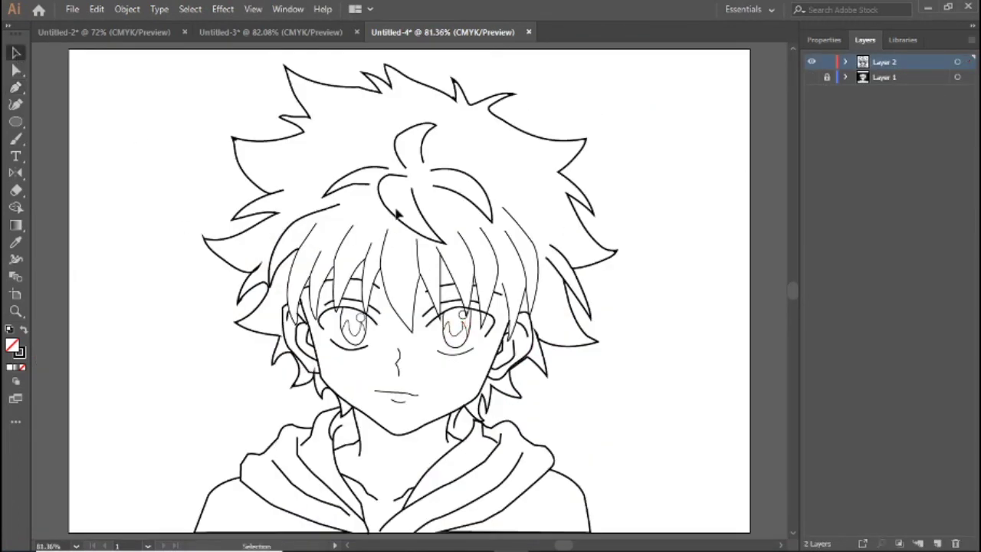
pyautogui.click(845, 62)
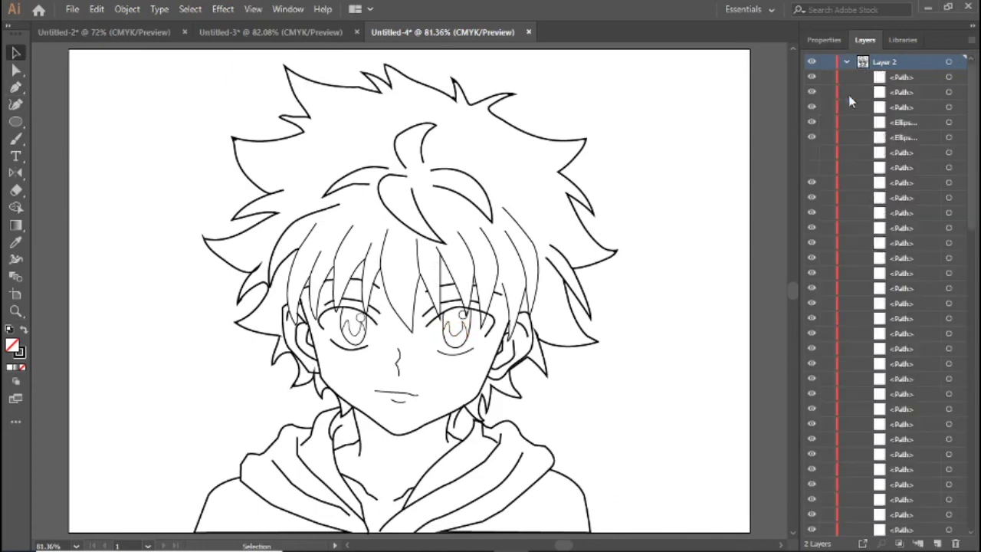
pyautogui.moveTo(811, 77); pyautogui.dragTo(812, 126)
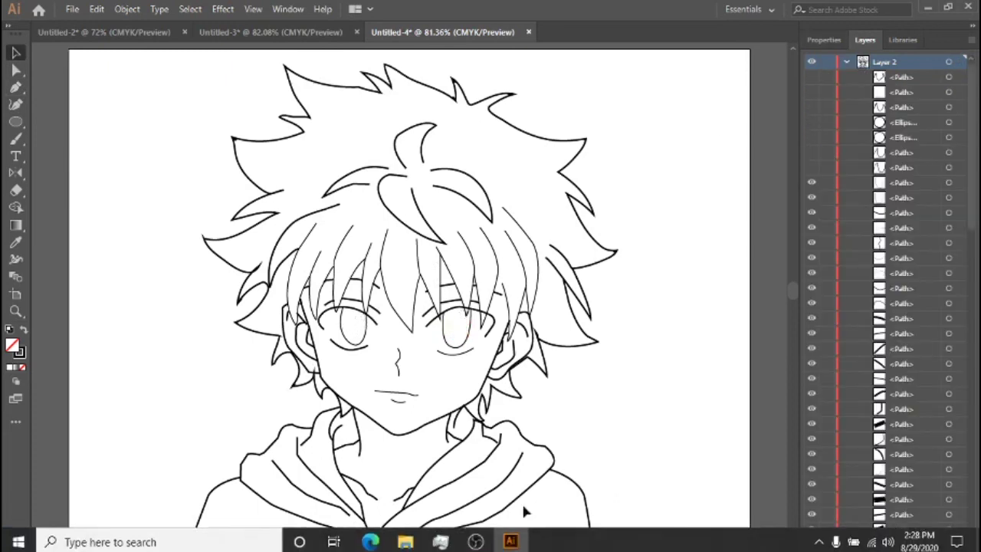
pyautogui.click(519, 542)
pyautogui.click(880, 458)
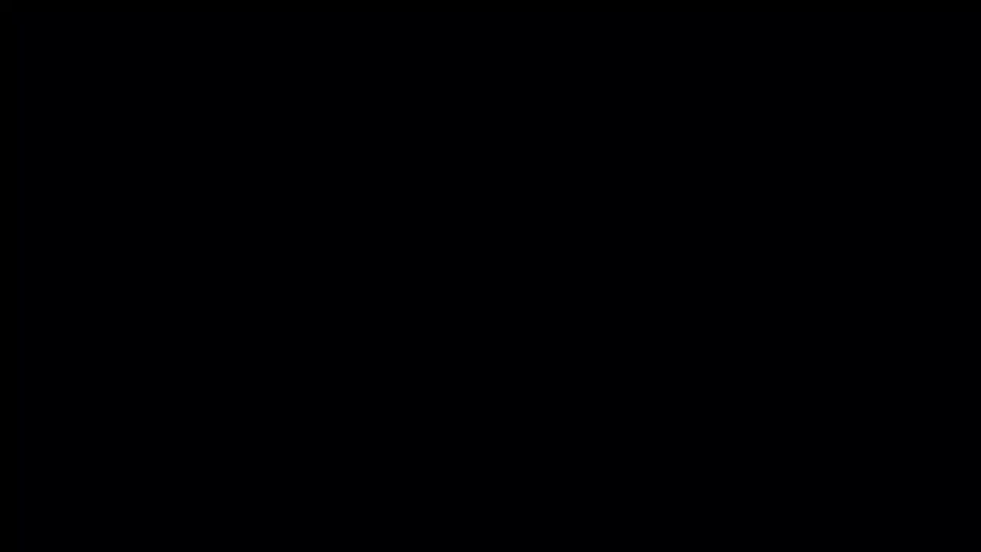